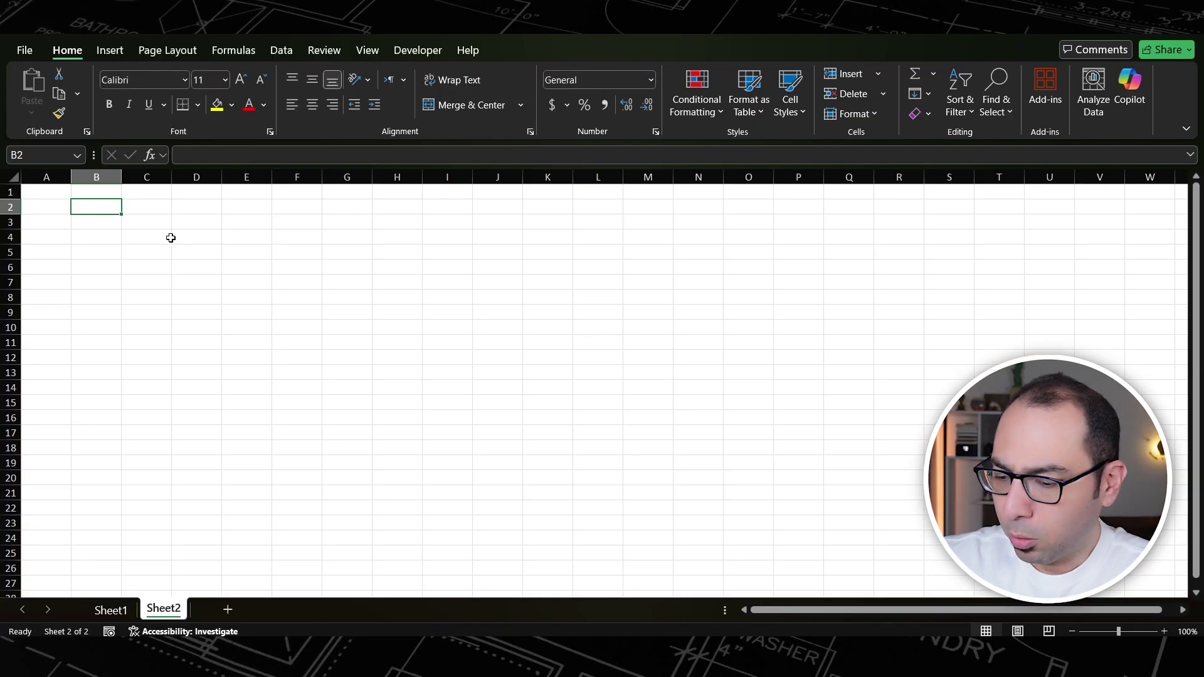
# - Enter the heading "Foundation type" in B2 and fit column B's width to the text
pyautogui.write('Foundation type')
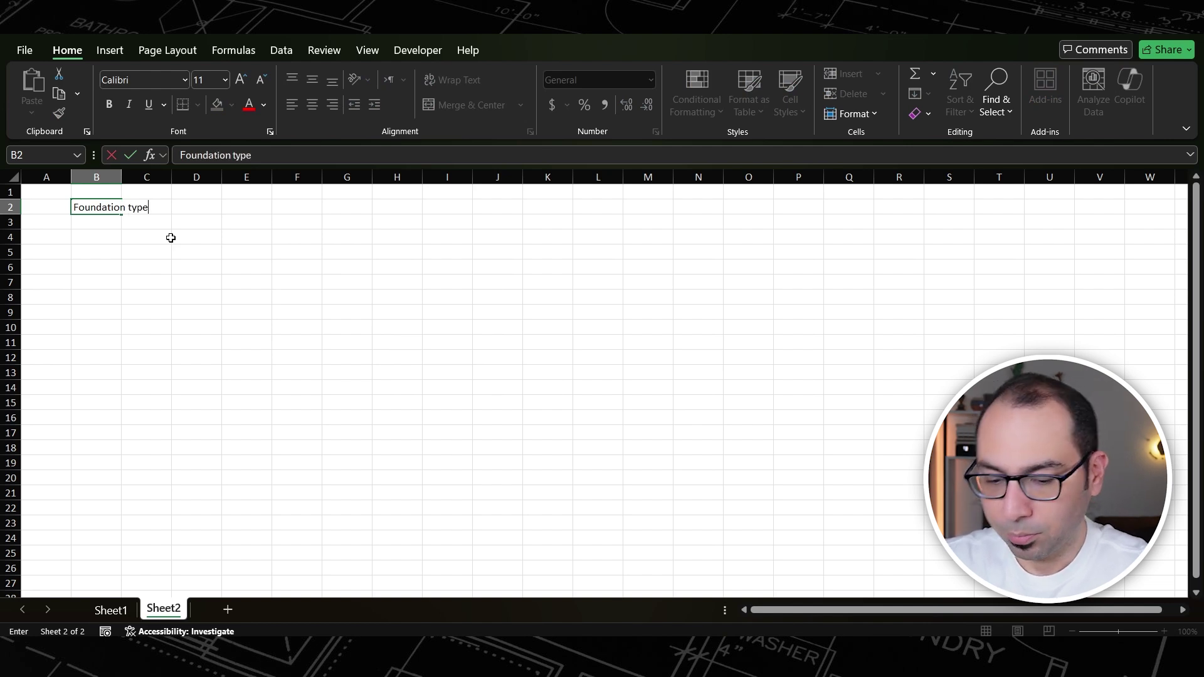
pyautogui.press('Tab')
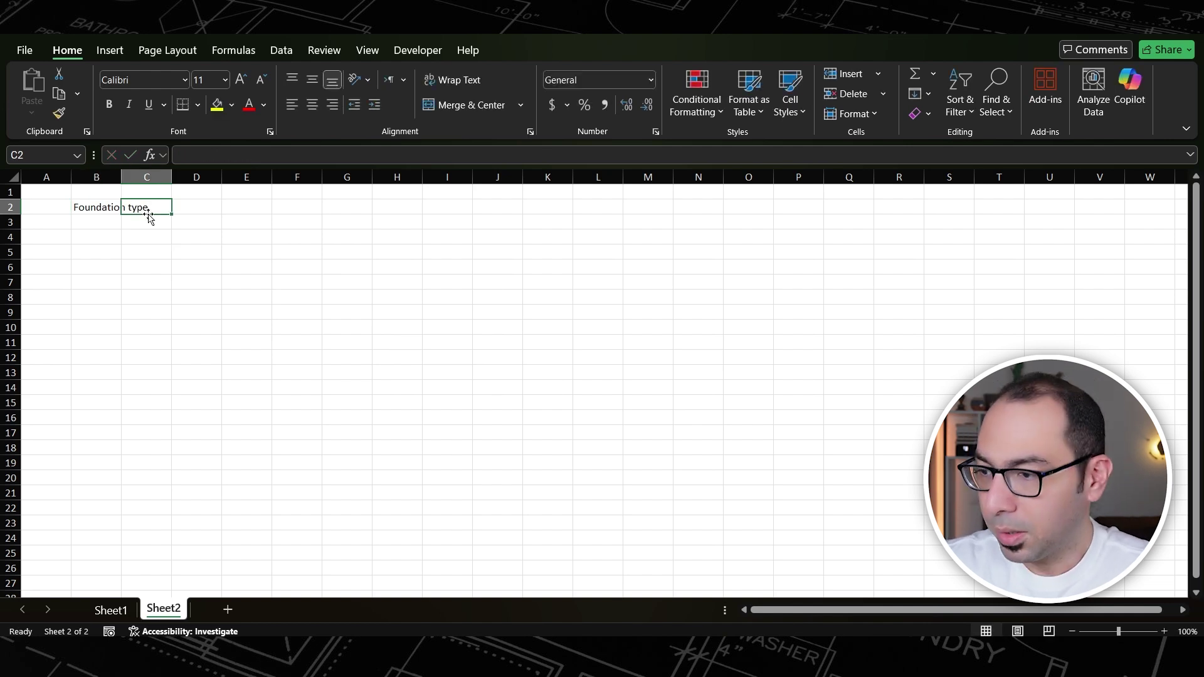
pyautogui.doubleClick(121, 177)
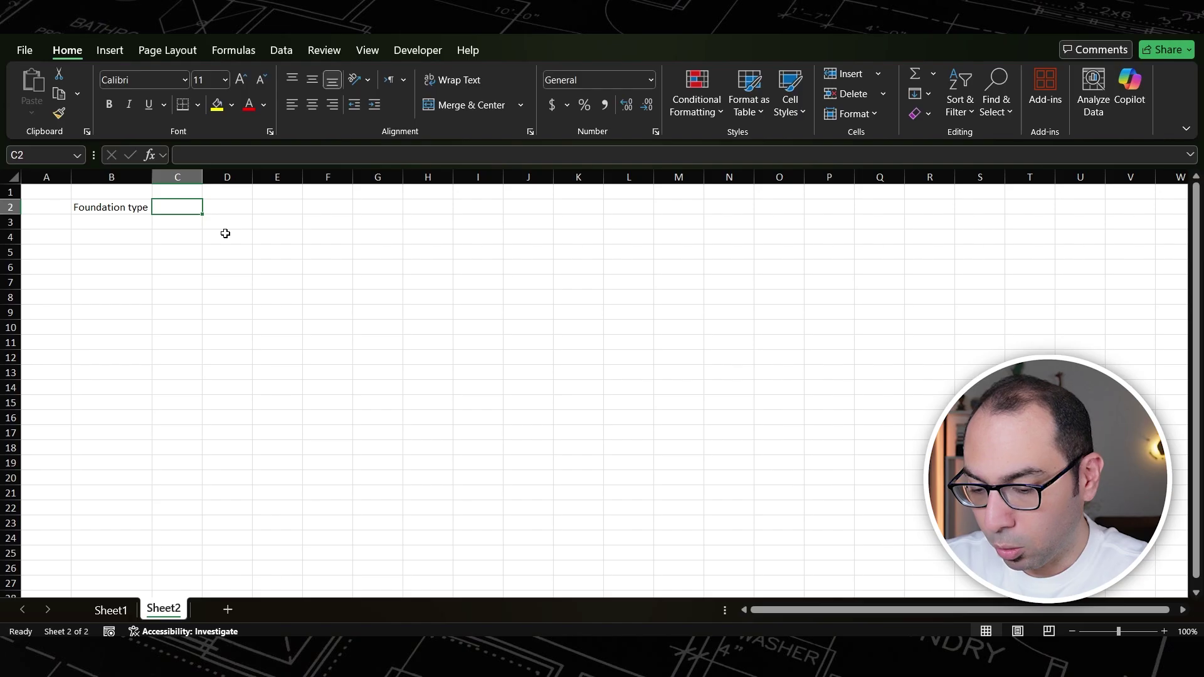
# - Enter the column headings nos., B, L, D and V in cells C2 to G2
pyautogui.write('nos.')
pyautogui.press('Tab')
pyautogui.write('B')
pyautogui.press('Tab')
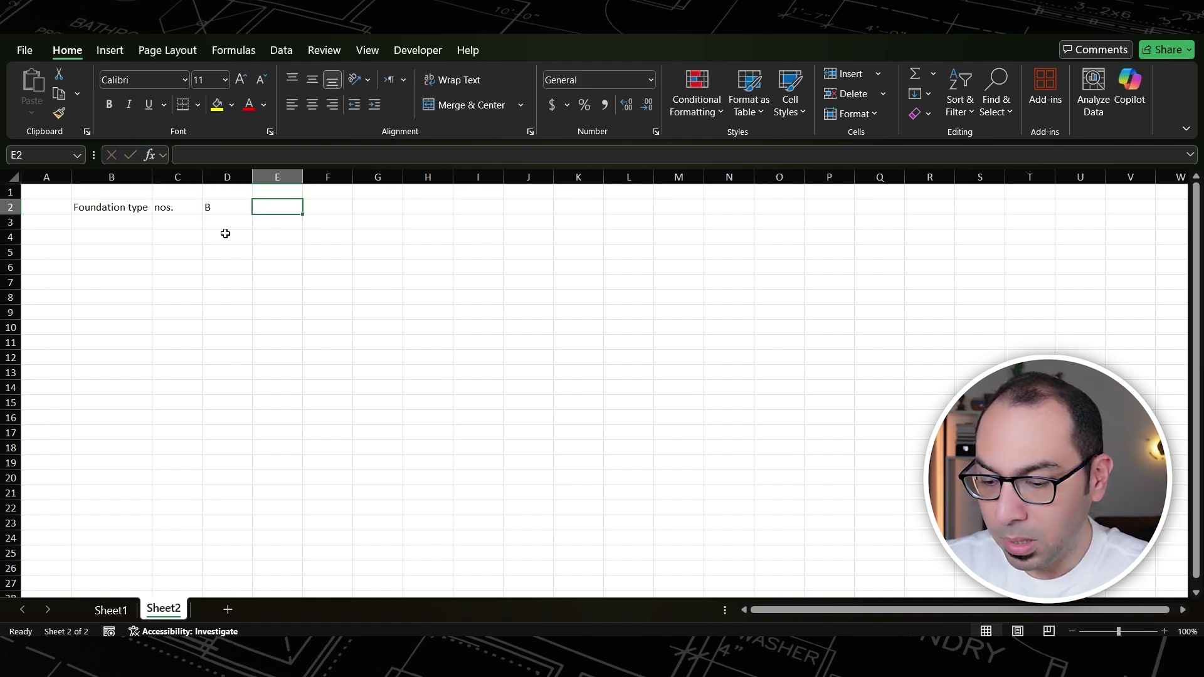
pyautogui.write('L')
pyautogui.press('Tab')
pyautogui.write('D')
pyautogui.press('Tab')
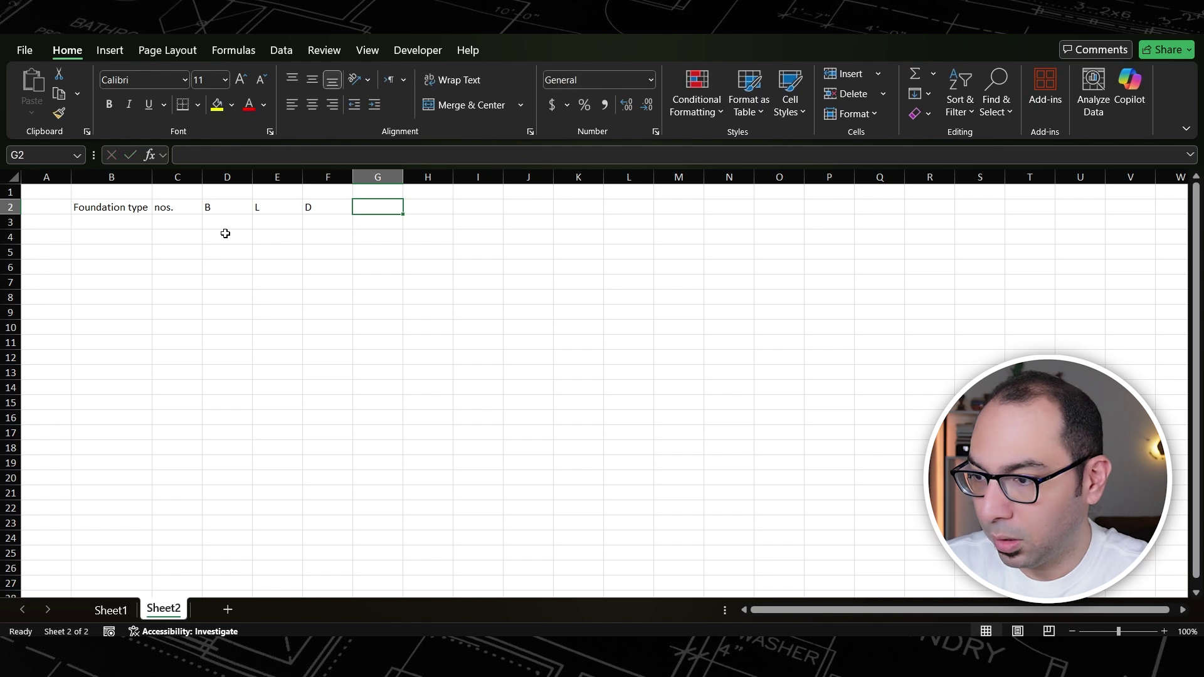
pyautogui.write('V')
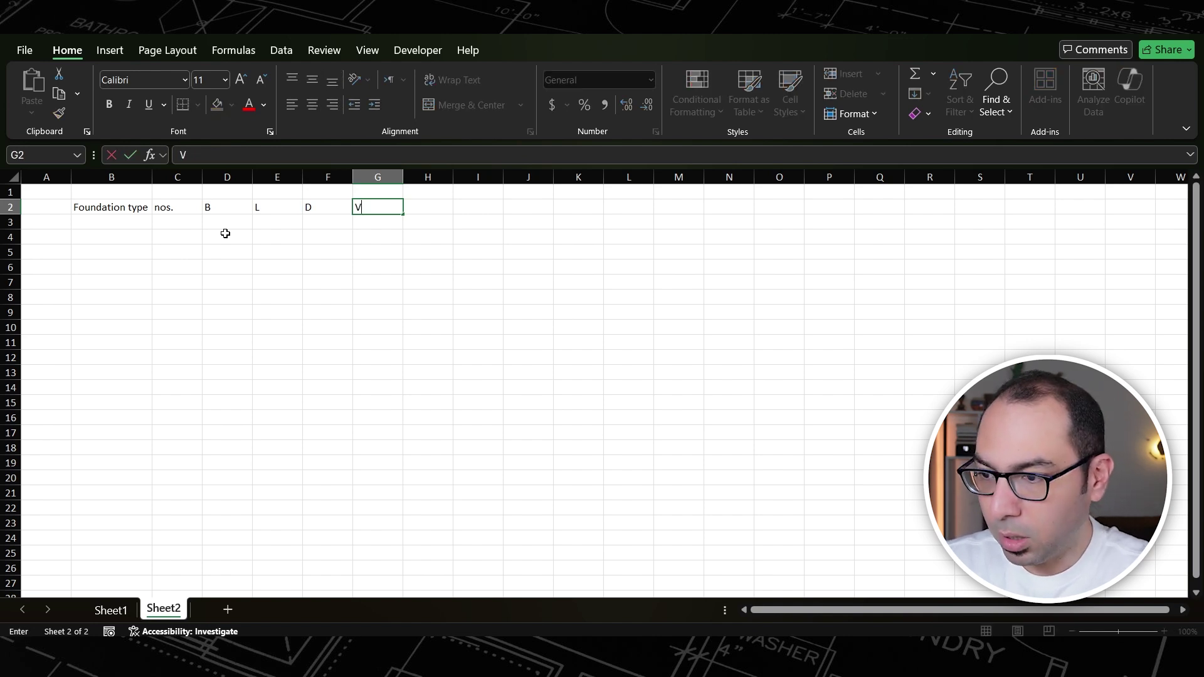
pyautogui.press('Return')
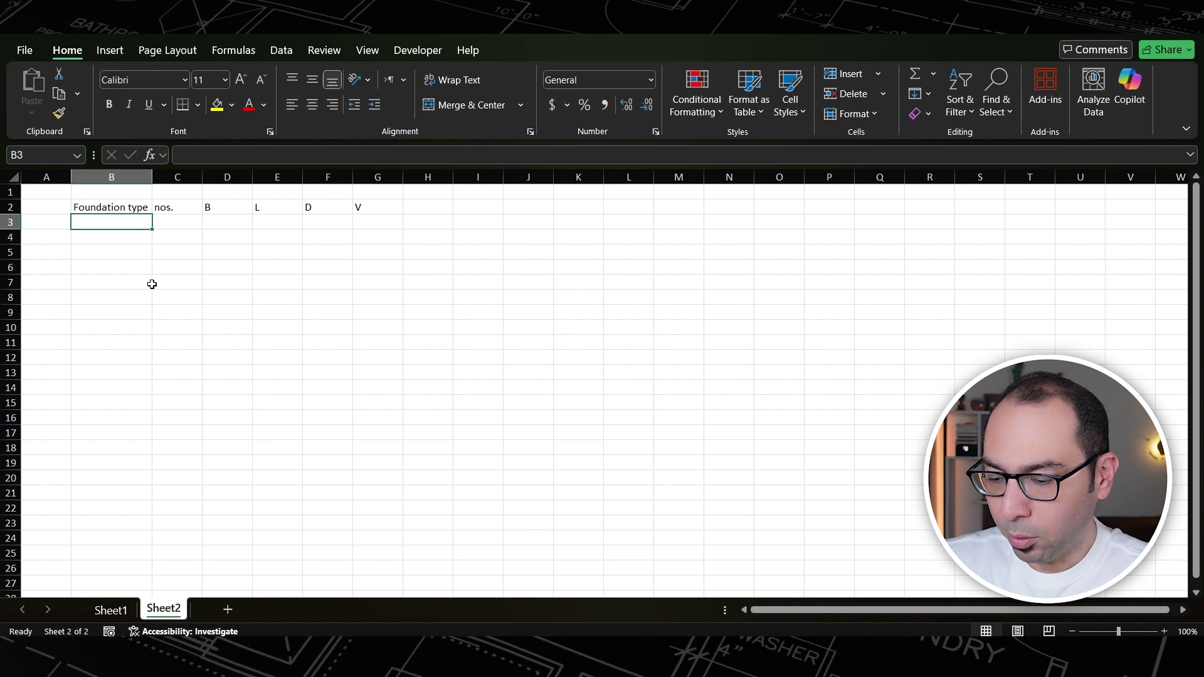
# - Fill in the first foundation row from B3 with F01, quantity 20, B 1.8, L 2.2 and D 0.5
pyautogui.write('F01')
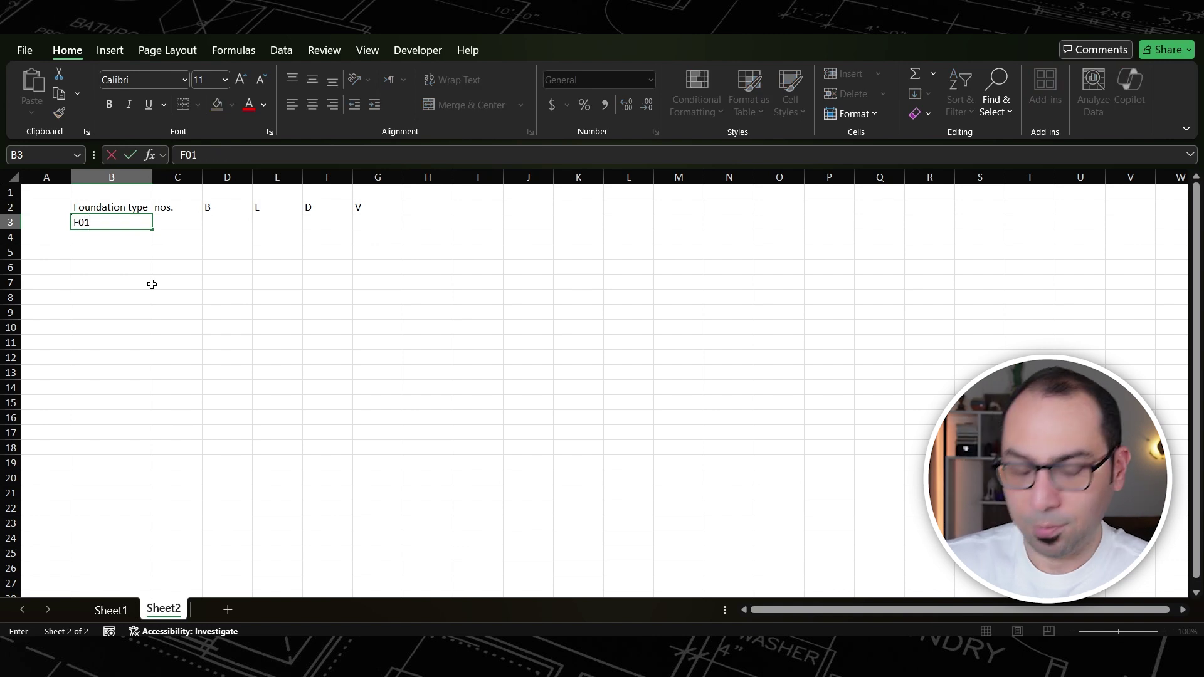
pyautogui.press('Tab')
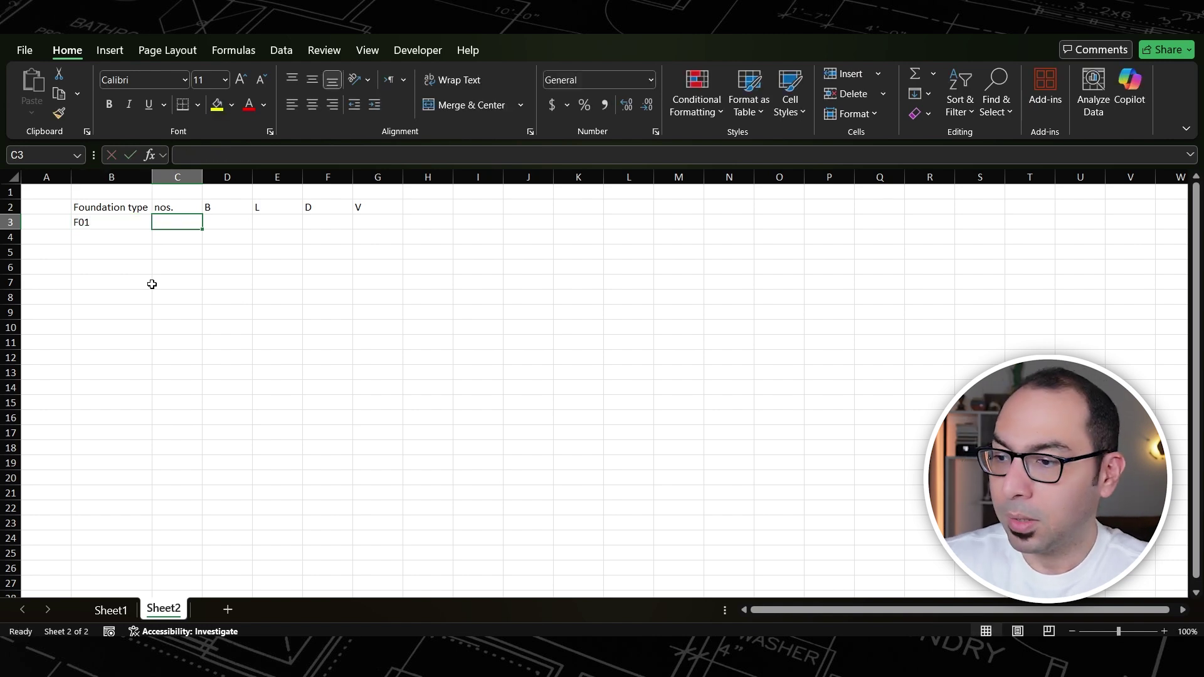
pyautogui.write('20')
pyautogui.press('Tab')
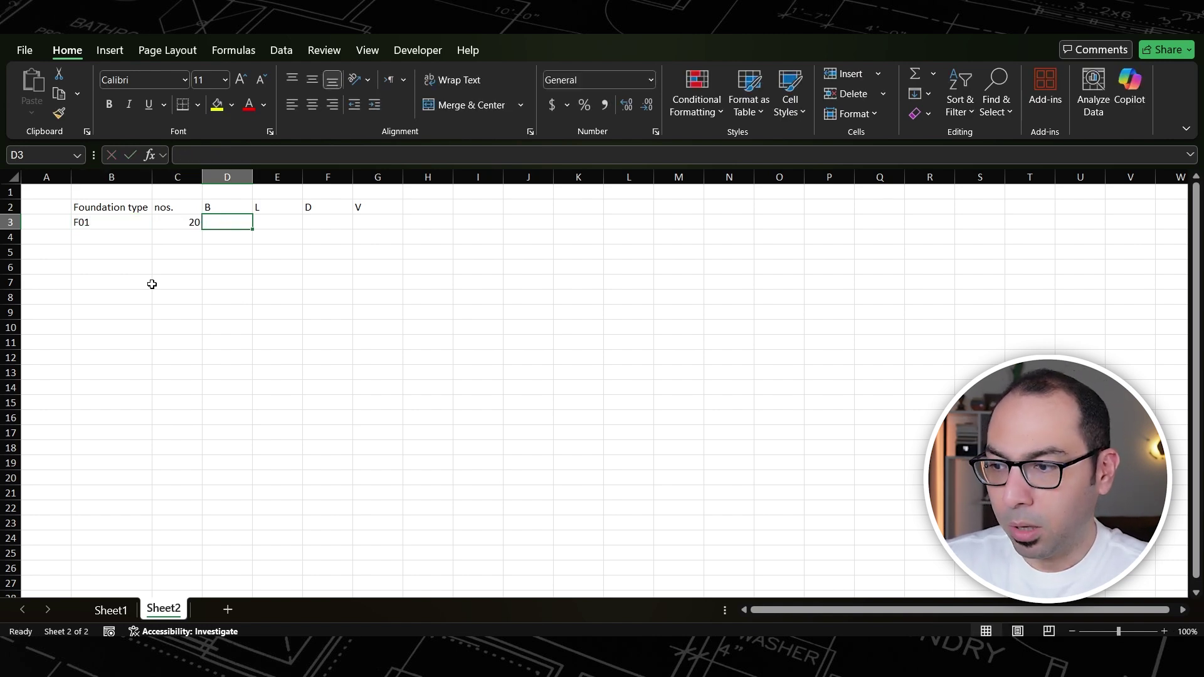
pyautogui.write('1.8')
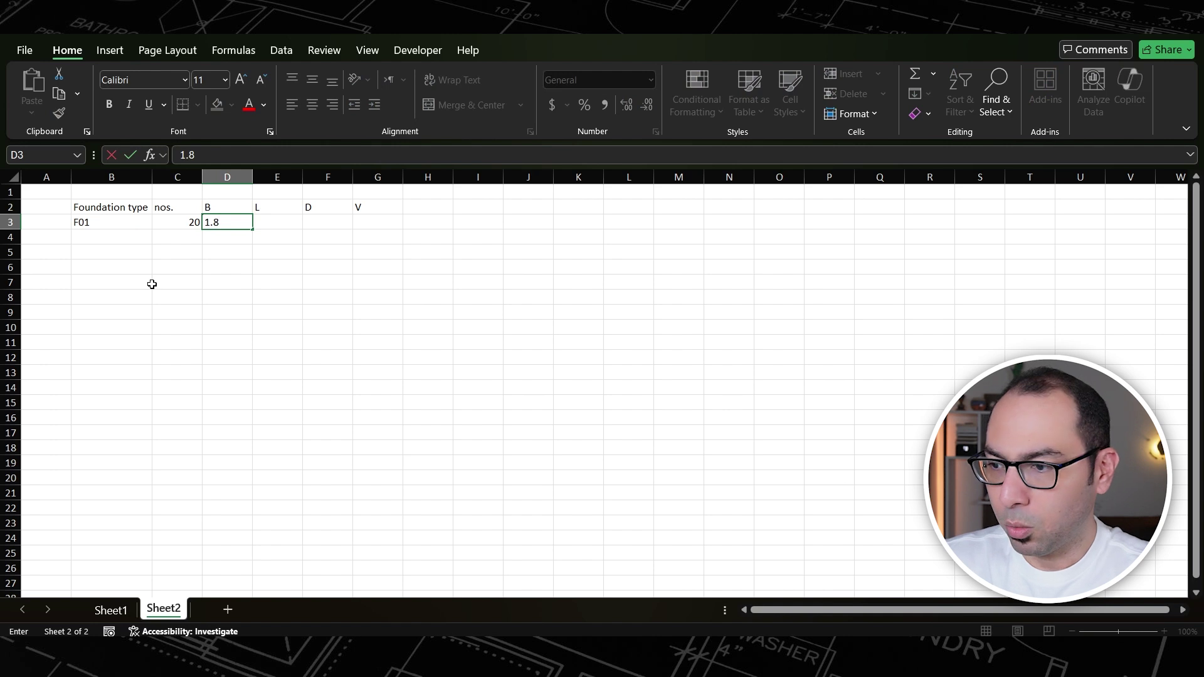
pyautogui.press('Tab')
pyautogui.write('2')
pyautogui.press('Tab')
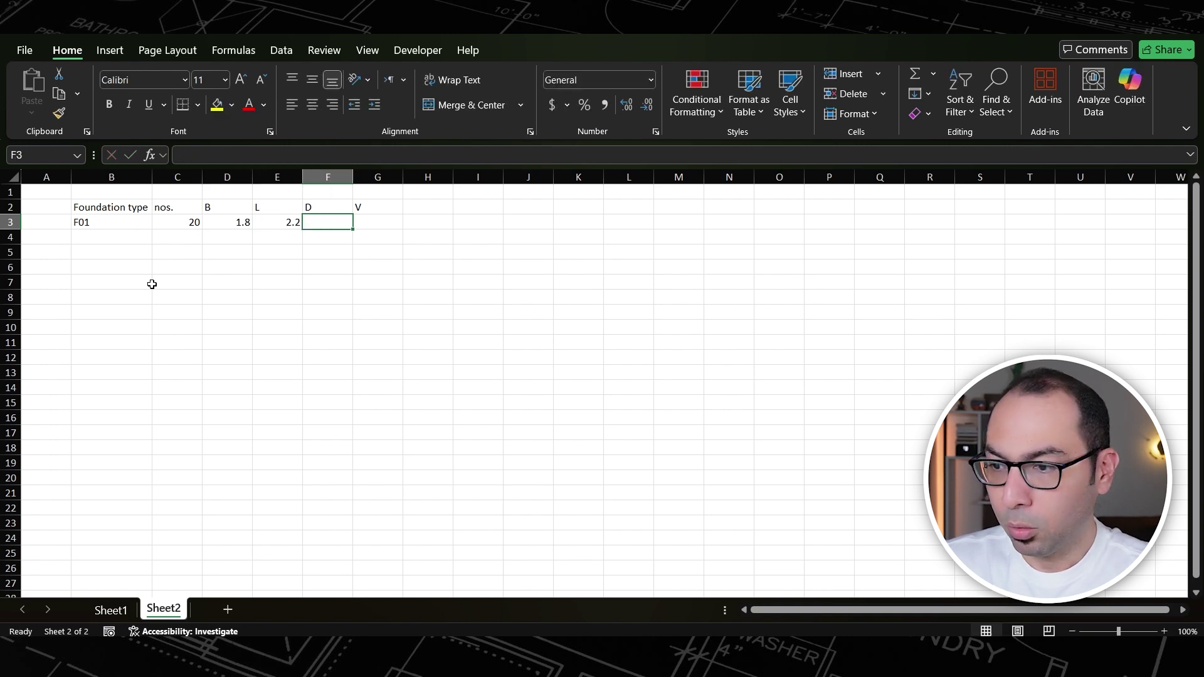
pyautogui.write('.5')
pyautogui.press('Tab')
# - Calculate the volume of F01 in G3 with the formula =F3*E3*D3*C3
pyautogui.write('=')
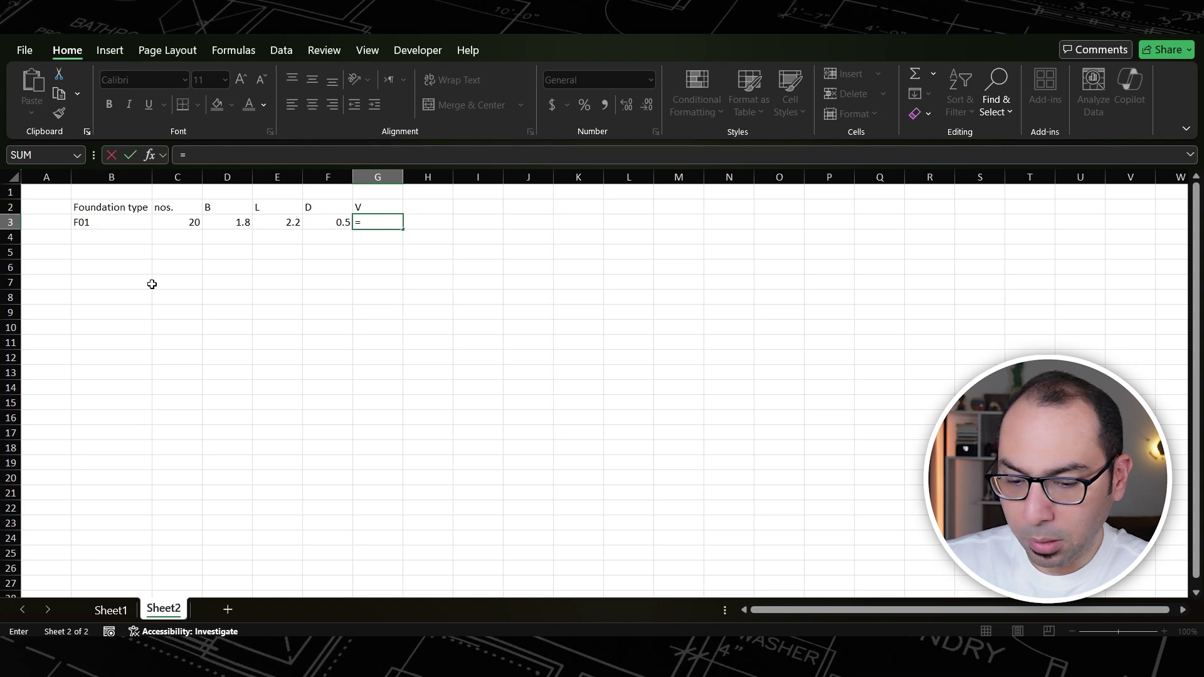
pyautogui.press('Left')
pyautogui.write('*')
pyautogui.press('Left')
pyautogui.press('Left')
pyautogui.write('*')
pyautogui.press('Left')
pyautogui.press('Left')
pyautogui.press('Left')
pyautogui.write('*')
pyautogui.press('Left')
pyautogui.press('Left')
pyautogui.press('Left')
pyautogui.press('Left')
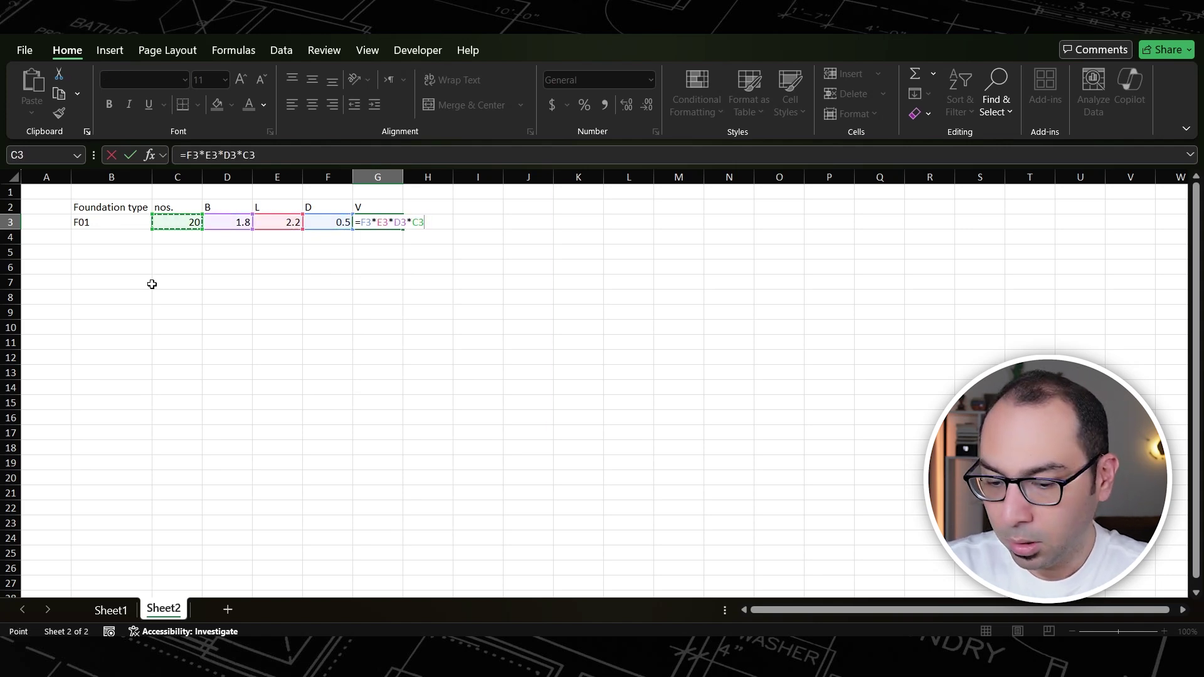
pyautogui.press('Return')
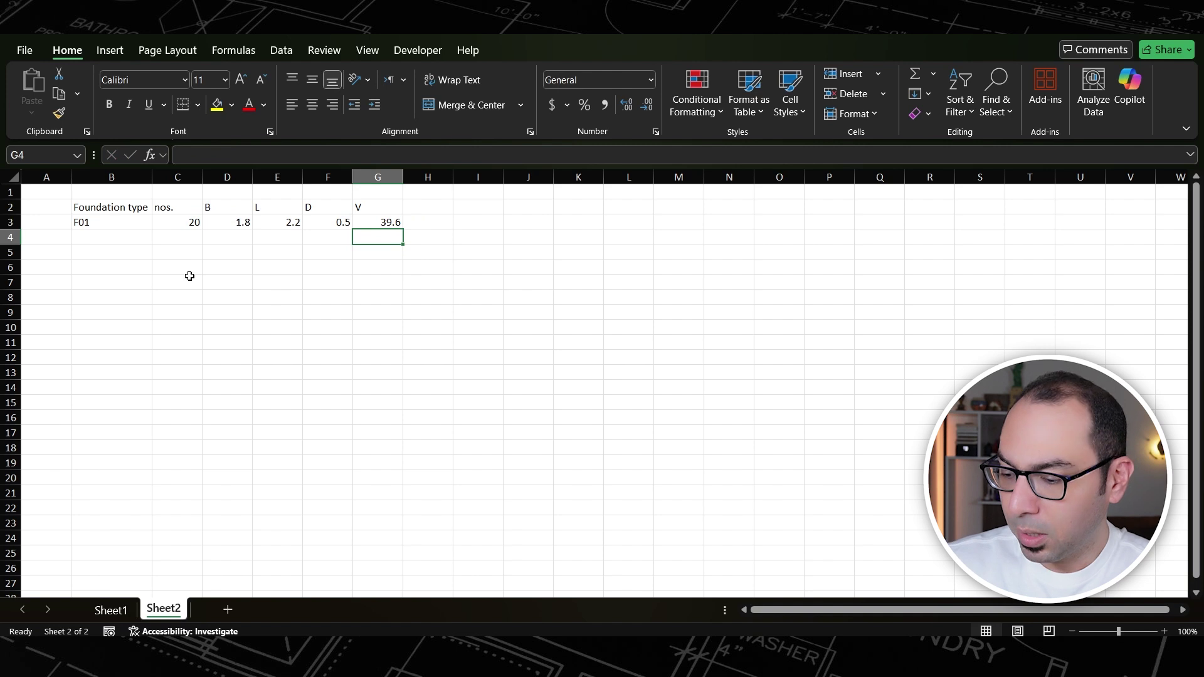
# - Centre the contents of all cells on the sheet both vertically and horizontally
pyautogui.hotkey('ctrl', 'a')
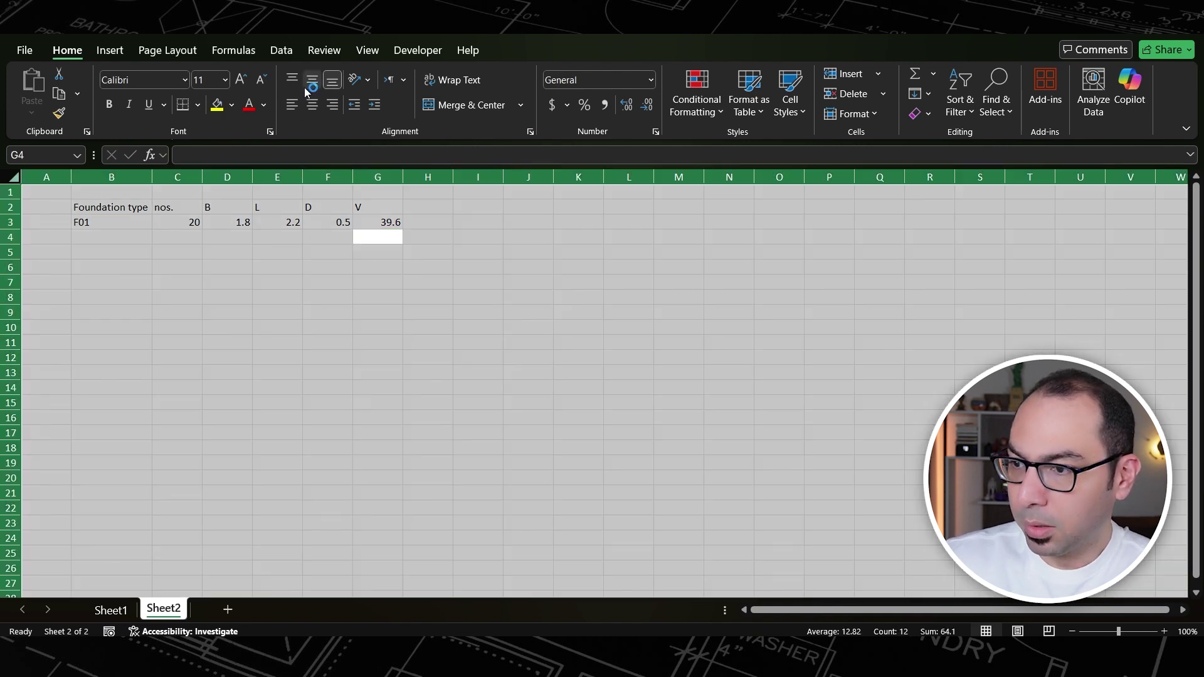
pyautogui.click(311, 80)
pyautogui.click(312, 104)
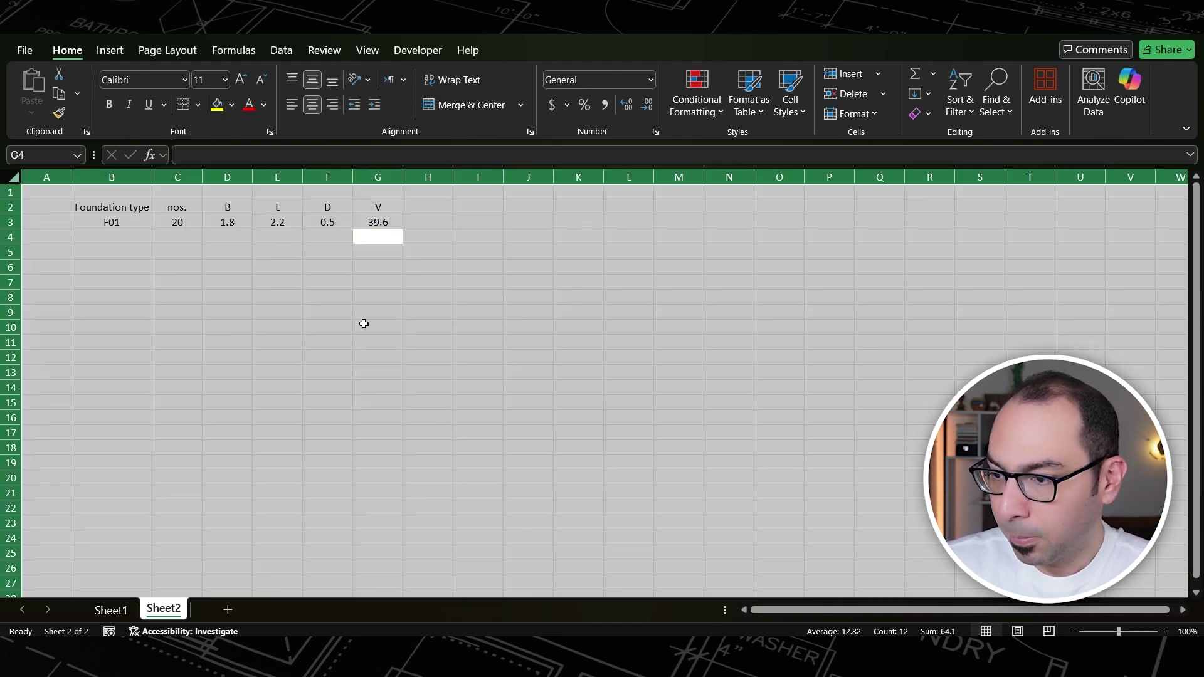
# - Apply the Number format with two decimal places to all cells on the sheet
pyautogui.hotkey('ctrl', '1')
pyautogui.click(481, 186)
pyautogui.click(588, 231)
pyautogui.click(731, 474)
pyautogui.click(264, 285)
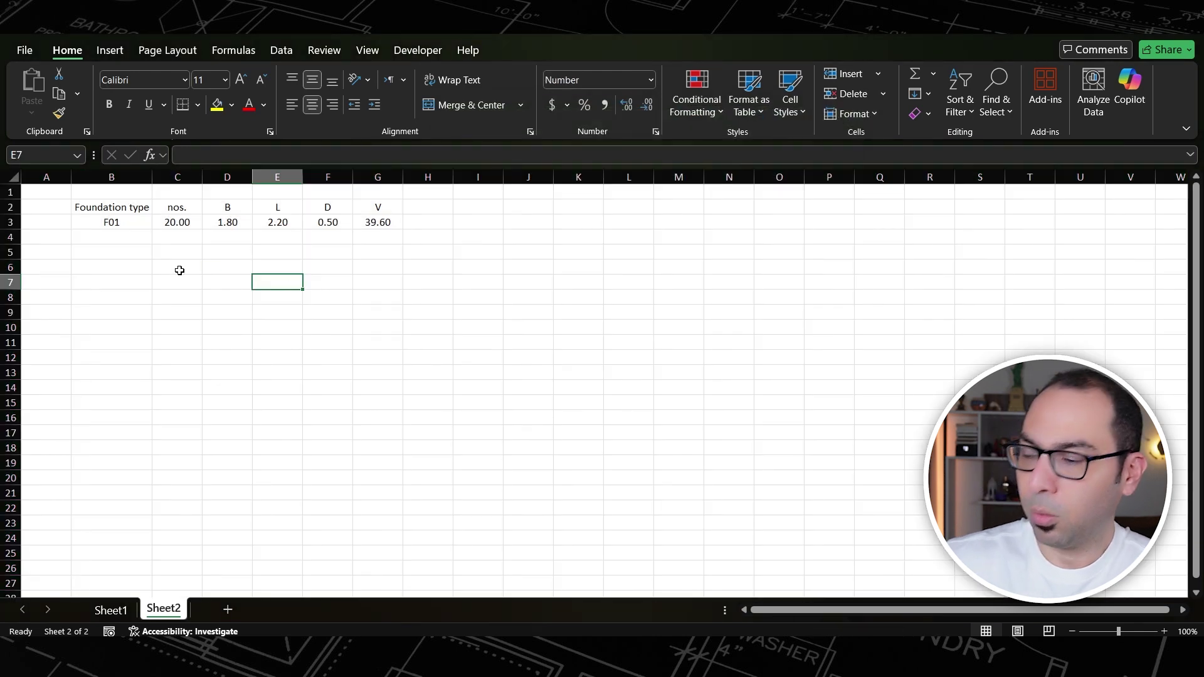
# - Insert a row above the F01 row and copy the "nos." heading down into C3 as its unit
pyautogui.click(4, 222)
pyautogui.hotkey('ctrl', 'shift', '+')
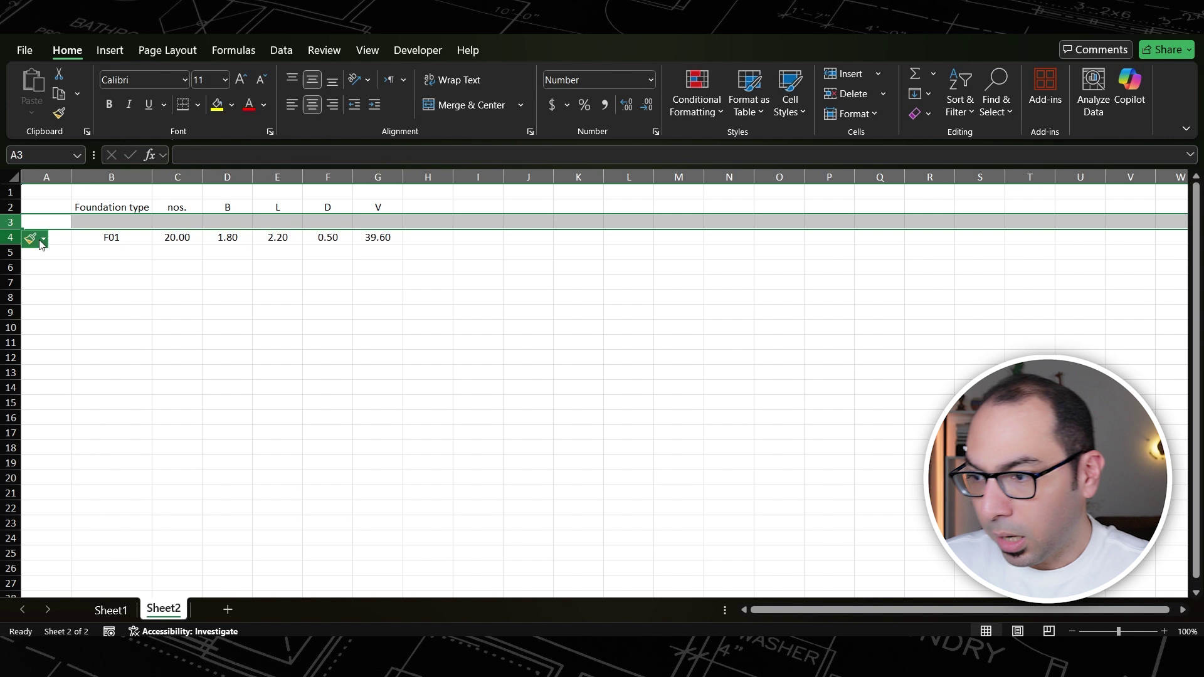
pyautogui.click(195, 223)
pyautogui.press('Up')
pyautogui.hotkey('ctrl', 'c')
pyautogui.press('Down')
pyautogui.press('Return')
pyautogui.press('Right')
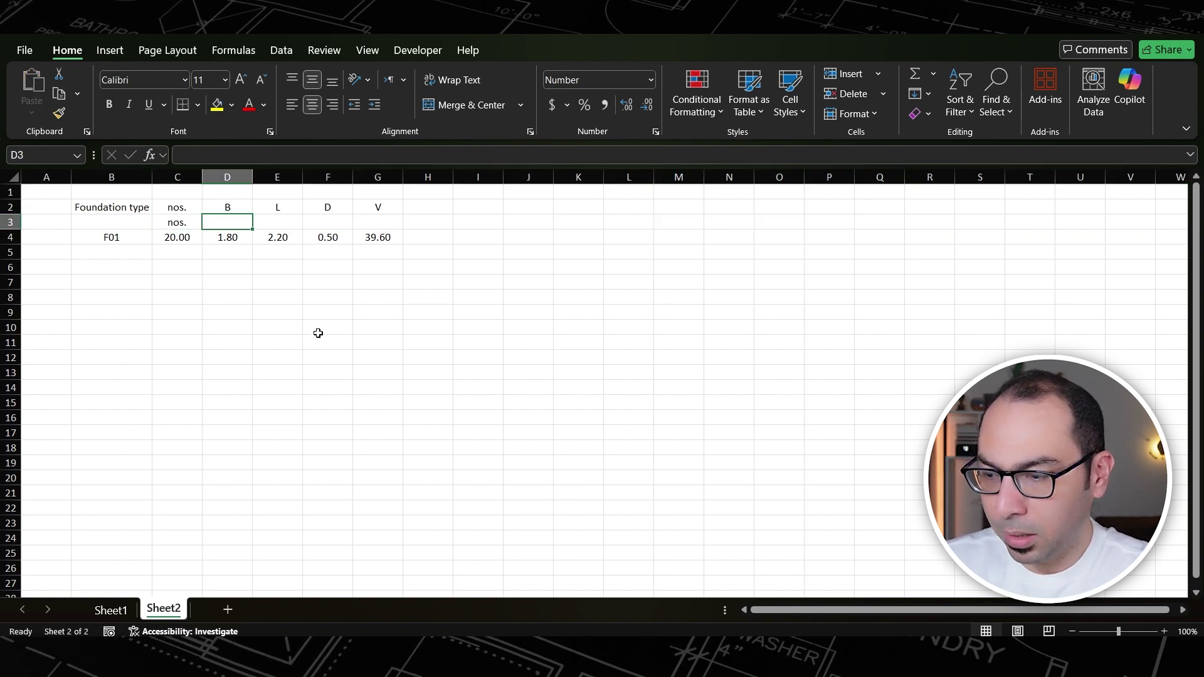
# - Enter the unit m under the B, L and D headings in D3 to F3
pyautogui.write('m')
pyautogui.press('Right')
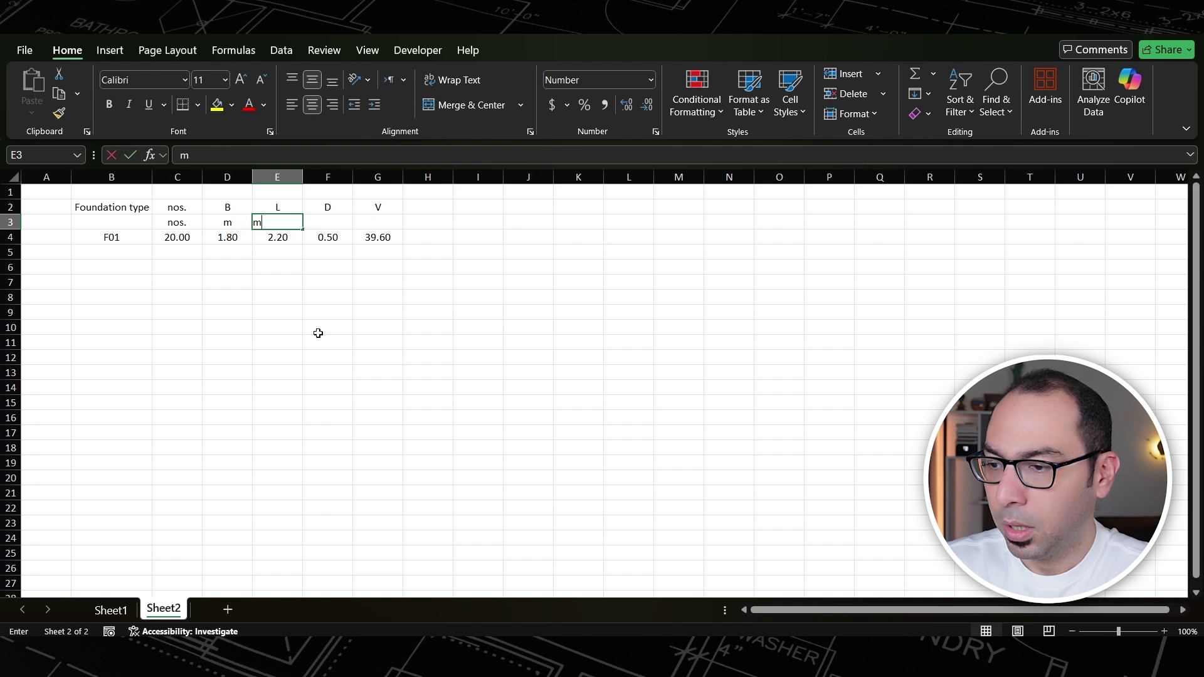
pyautogui.press('Right')
pyautogui.write('m')
pyautogui.hotkey('ctrl', 'Return')
pyautogui.hotkey('ctrl', 'c')
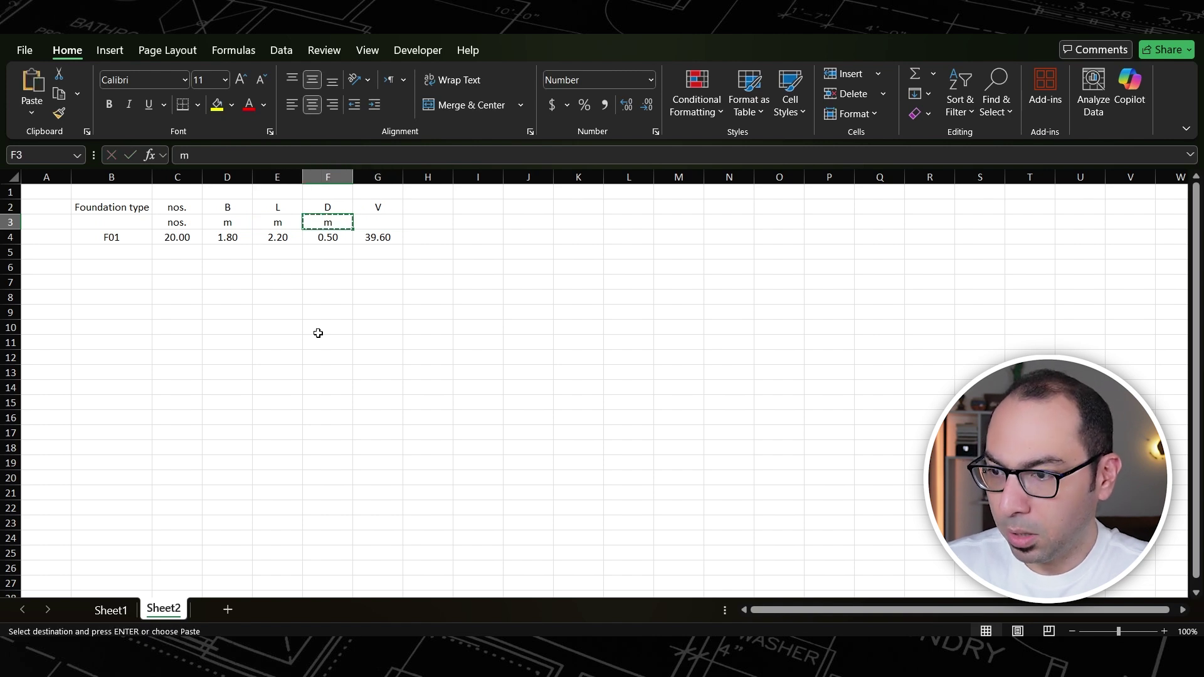
# - Enter the unit m3 under the V heading in G3 with the 3 formatted as superscript
pyautogui.press('Right')
pyautogui.write('m')
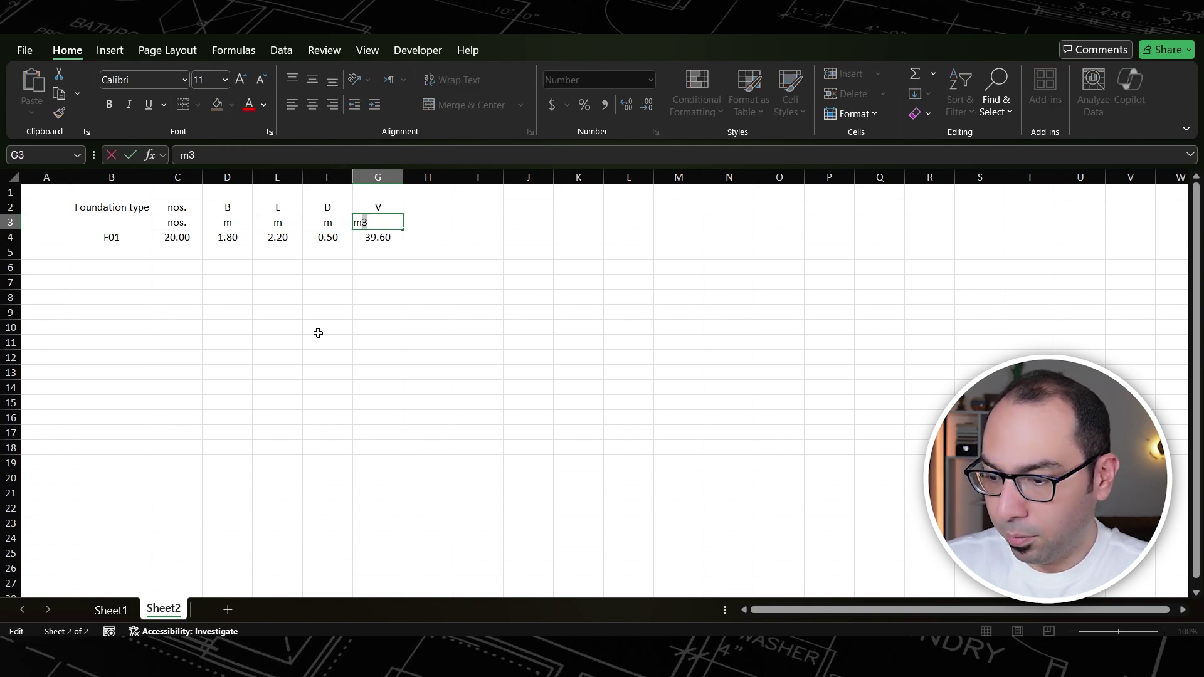
pyautogui.hotkey('ctrl', '1')
pyautogui.hotkey('alt', 'e')
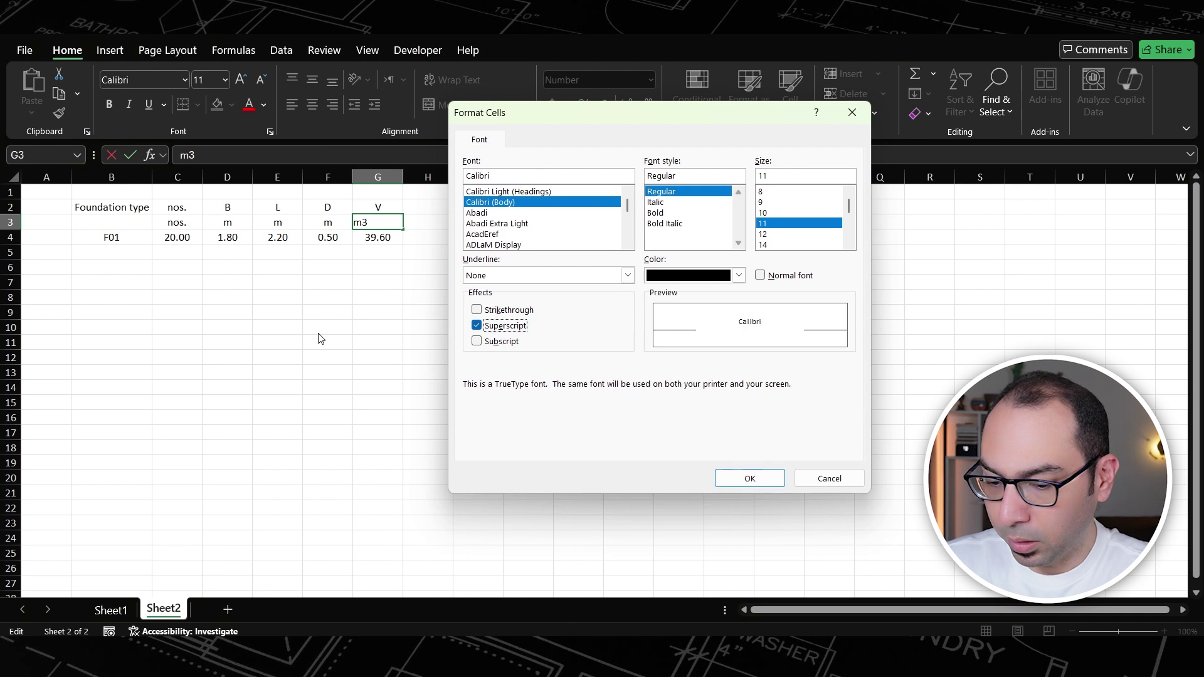
pyautogui.press('Return')
pyautogui.press('Return')
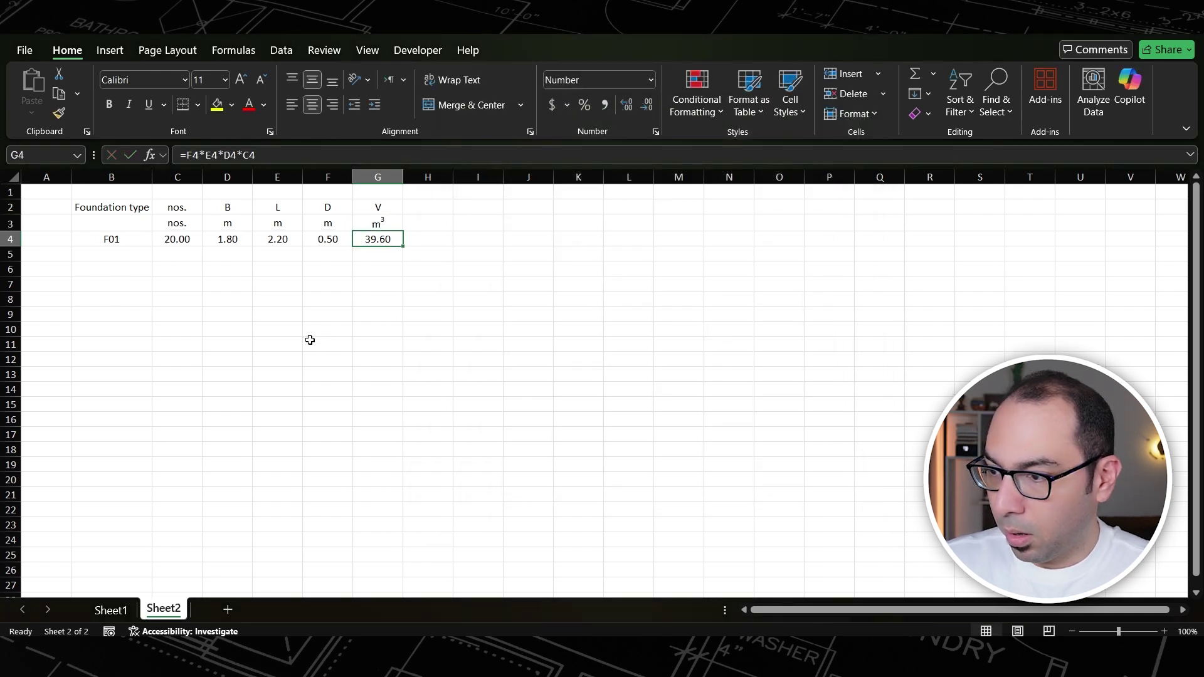
# - Insert a row above the headings, merge and centre D2 to F2, and title it "Dimensions"
pyautogui.click(10, 207)
pyautogui.hotkey('ctrl', 'shift', '+')
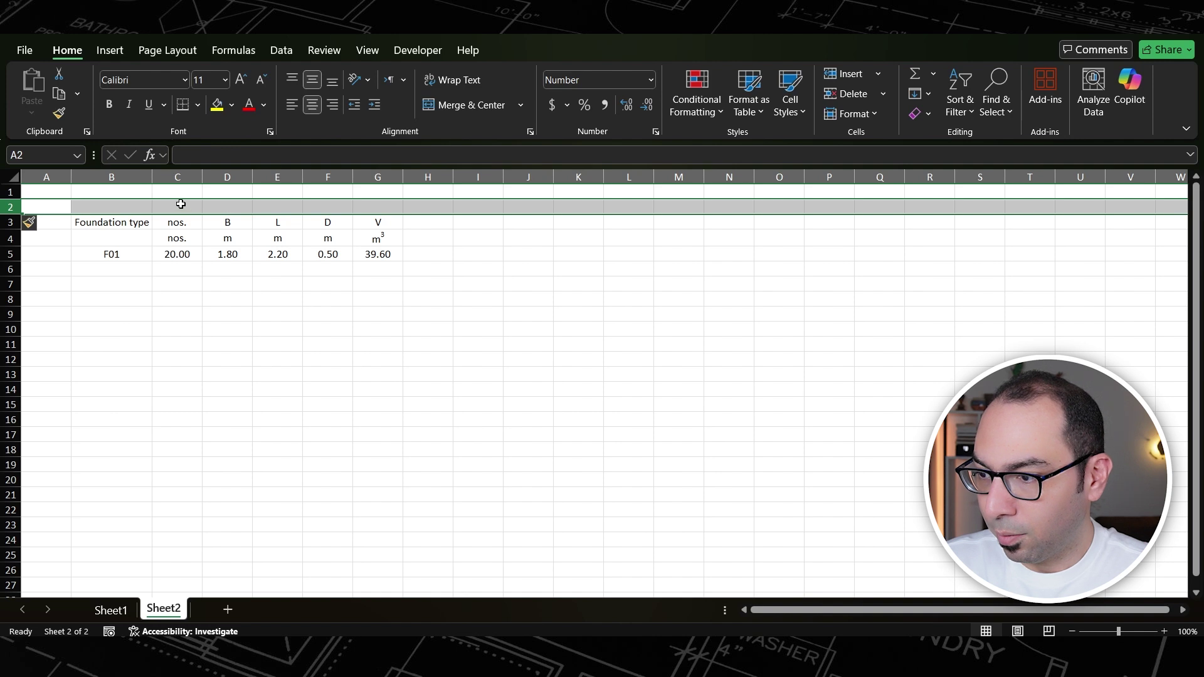
pyautogui.moveTo(227, 207); pyautogui.dragTo(321, 210)
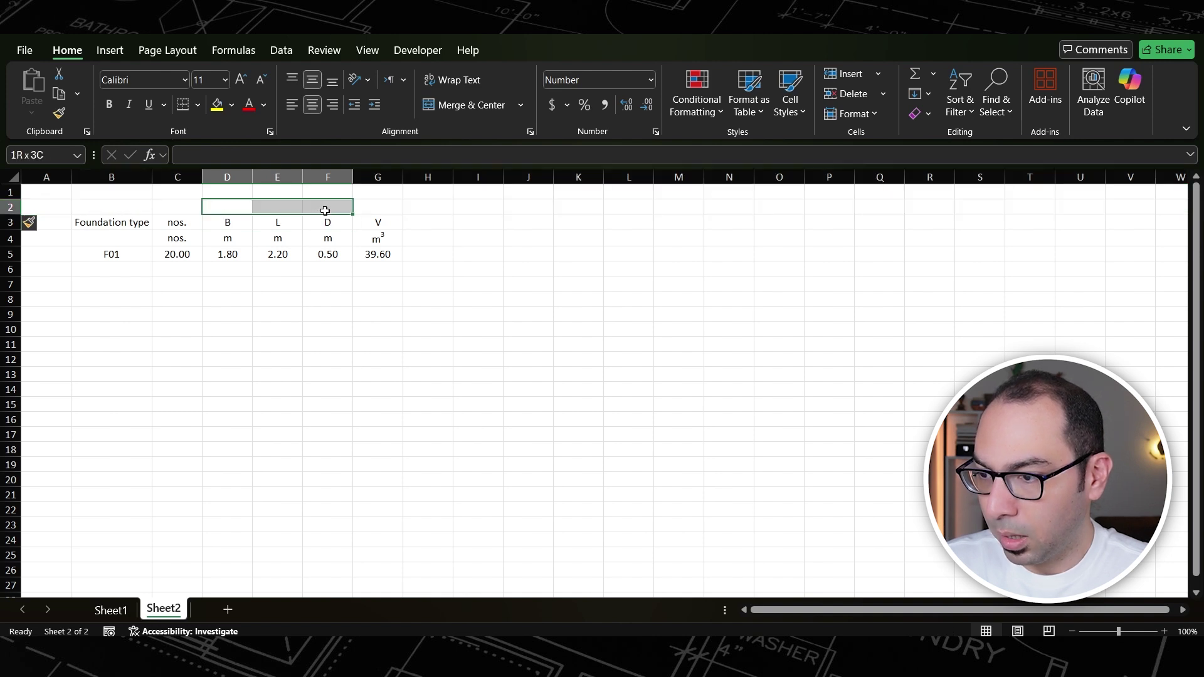
pyautogui.click(450, 113)
pyautogui.write('D')
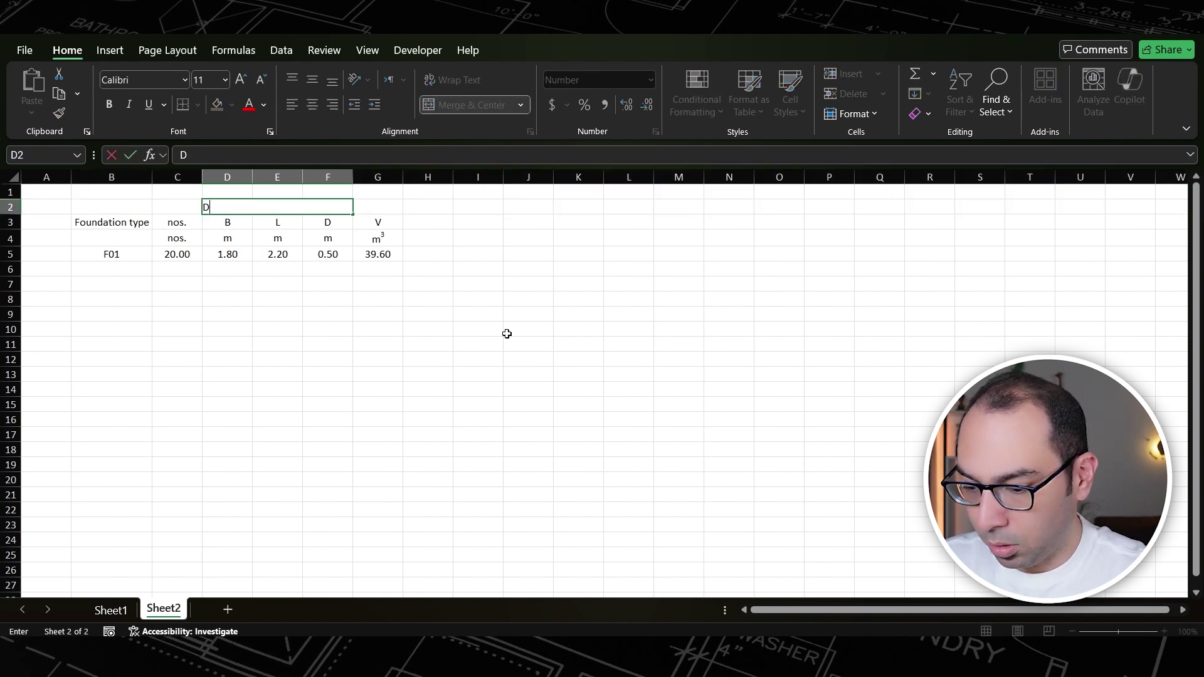
pyautogui.write('imensions')
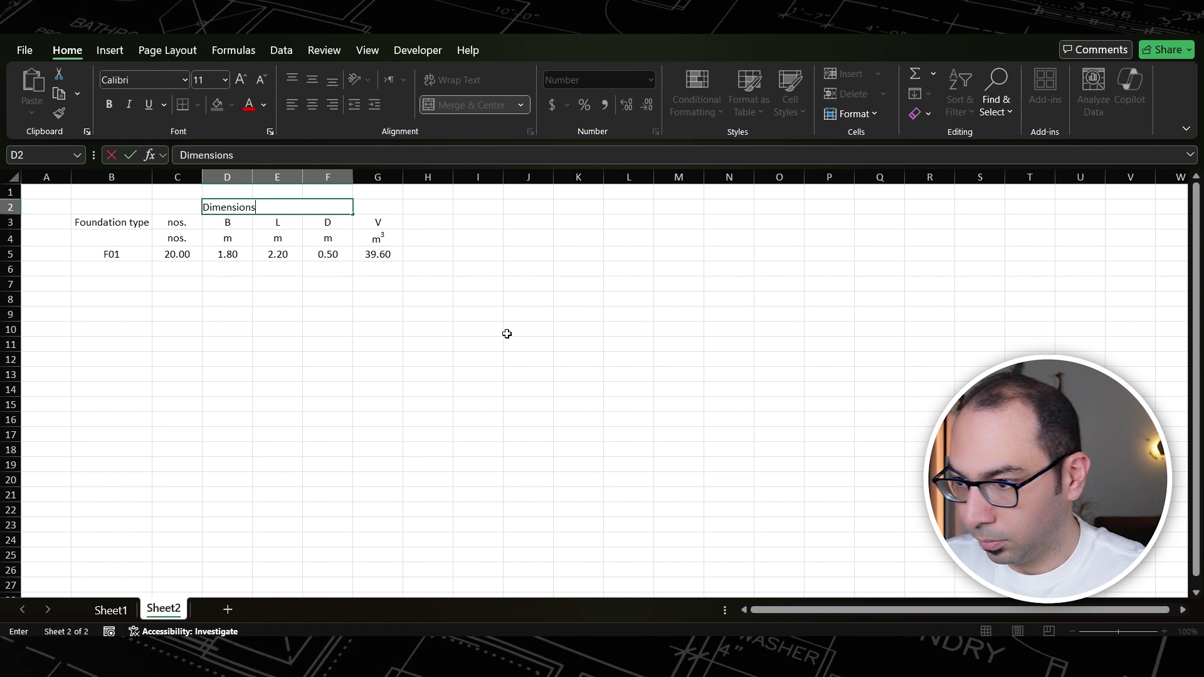
pyautogui.click(376, 344)
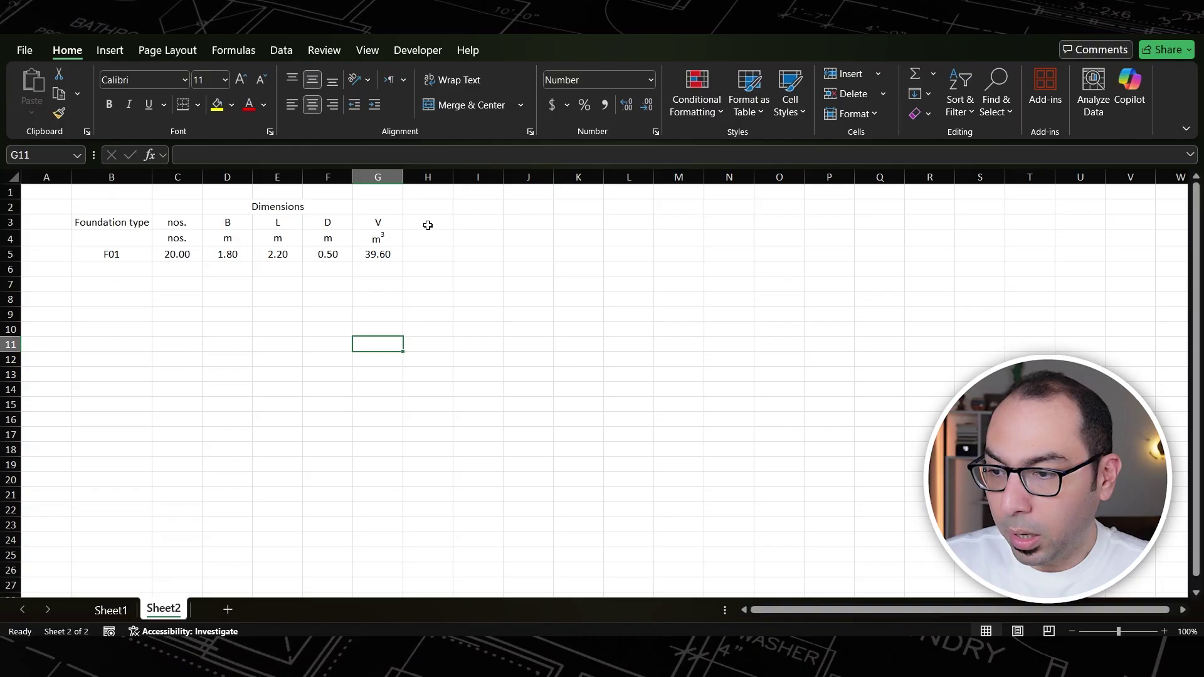
# - Add a "Shuttering" heading in H3 and copy the m³ unit from G4 into H4
pyautogui.click(427, 225)
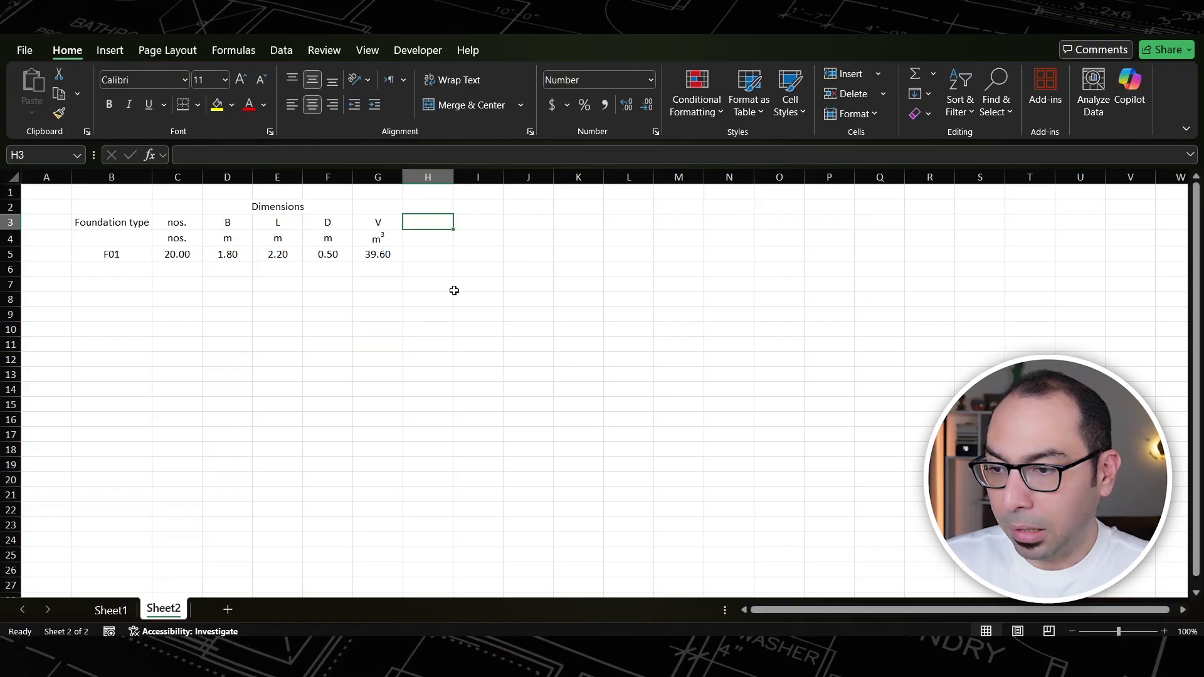
pyautogui.write('Shuttering')
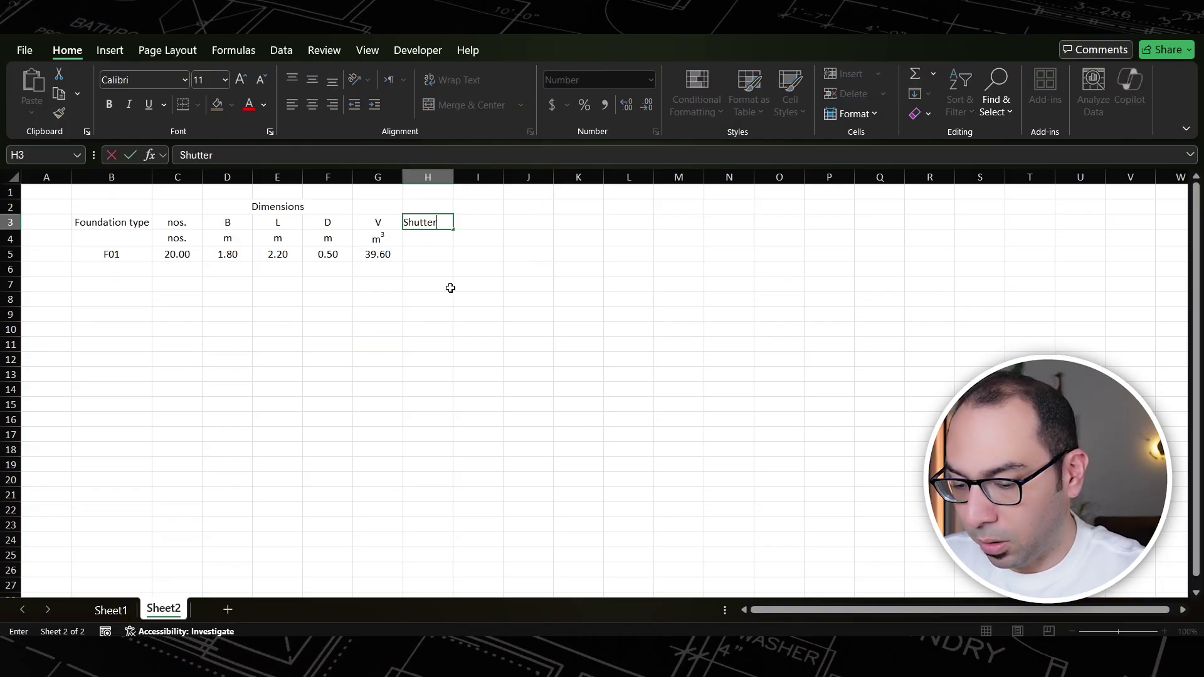
pyautogui.click(442, 299)
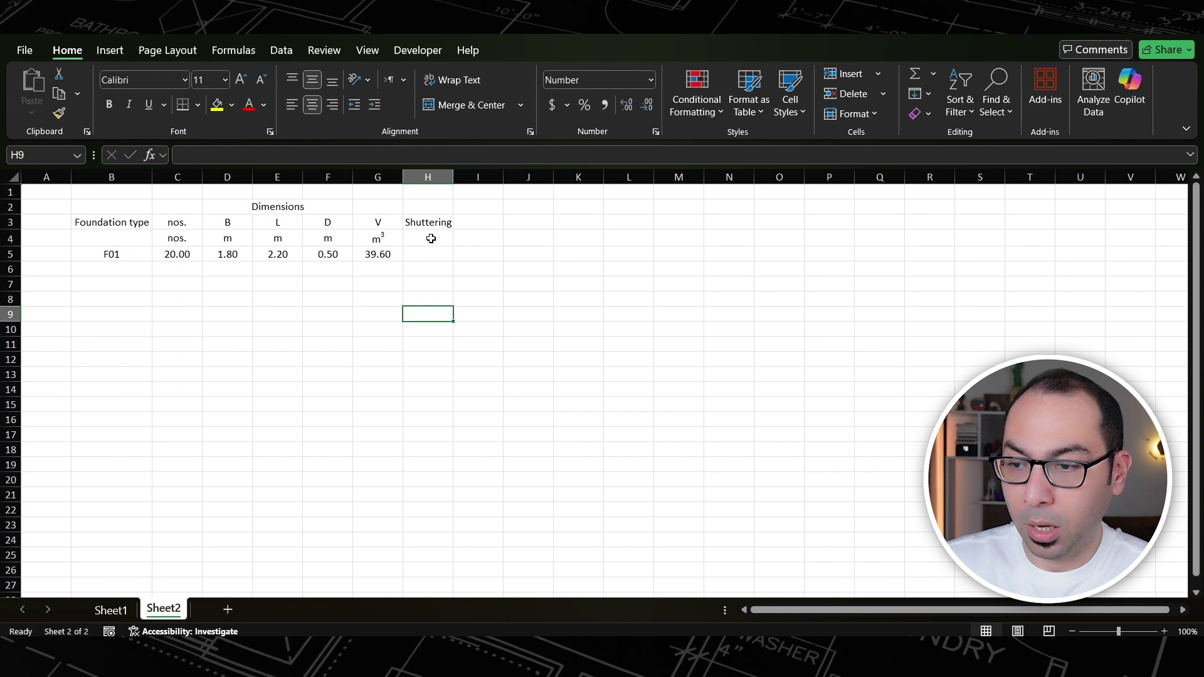
pyautogui.click(383, 238)
pyautogui.hotkey('ctrl', 'c')
pyautogui.press('Right')
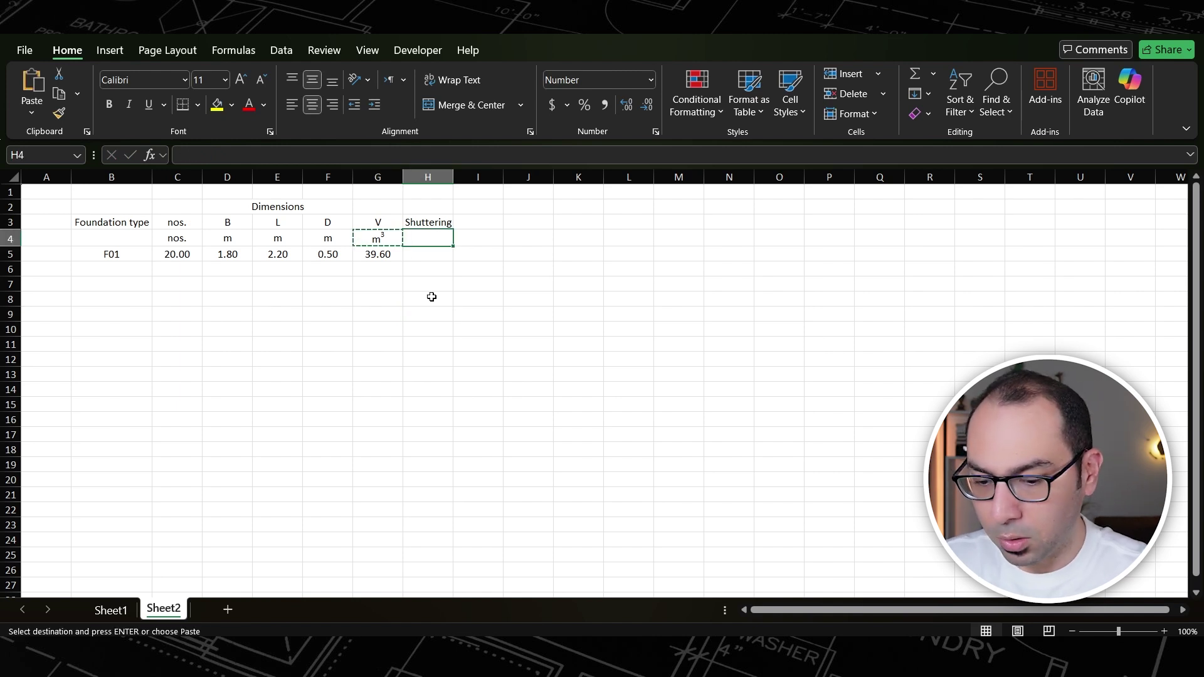
pyautogui.press('Return')
pyautogui.press('Down')
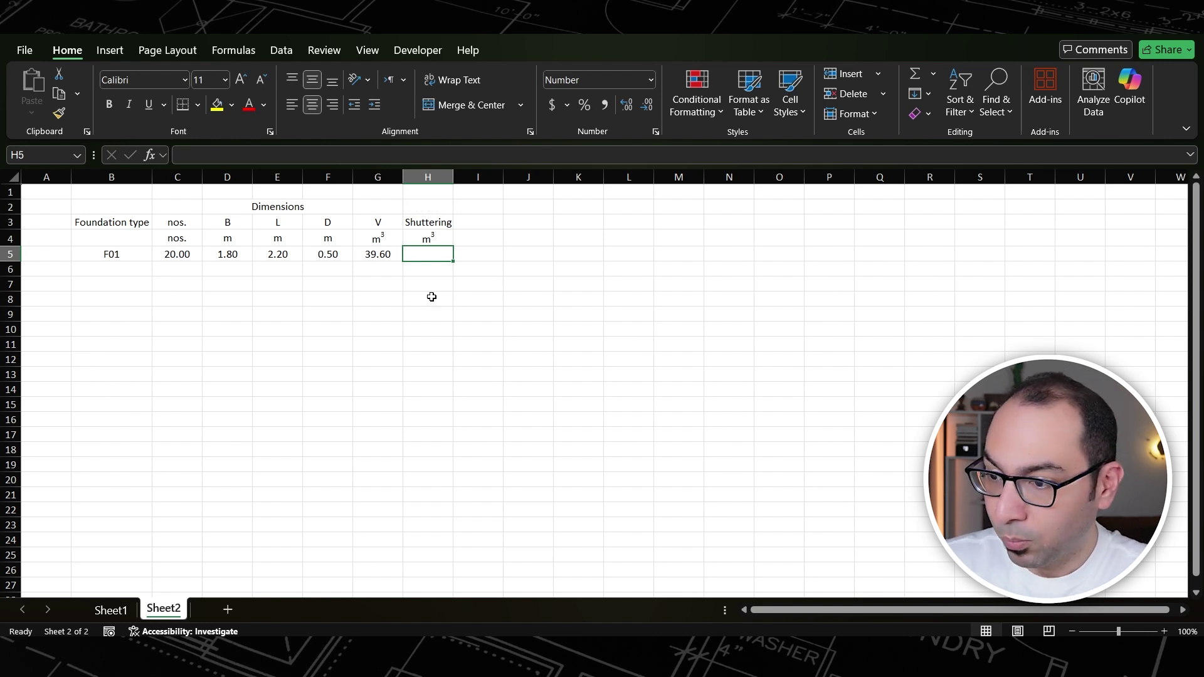
# - Enter the shuttering formula =2*(D5+E5)*F5 for foundation F01 in H5
pyautogui.write('=')
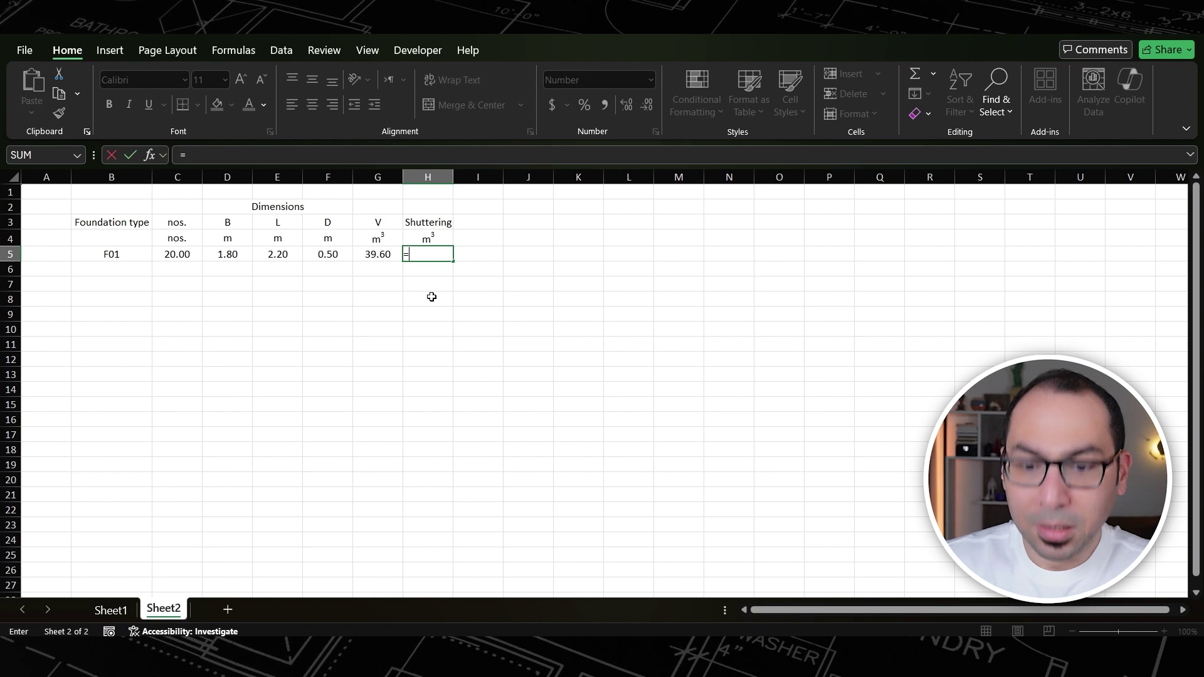
pyautogui.write('2')
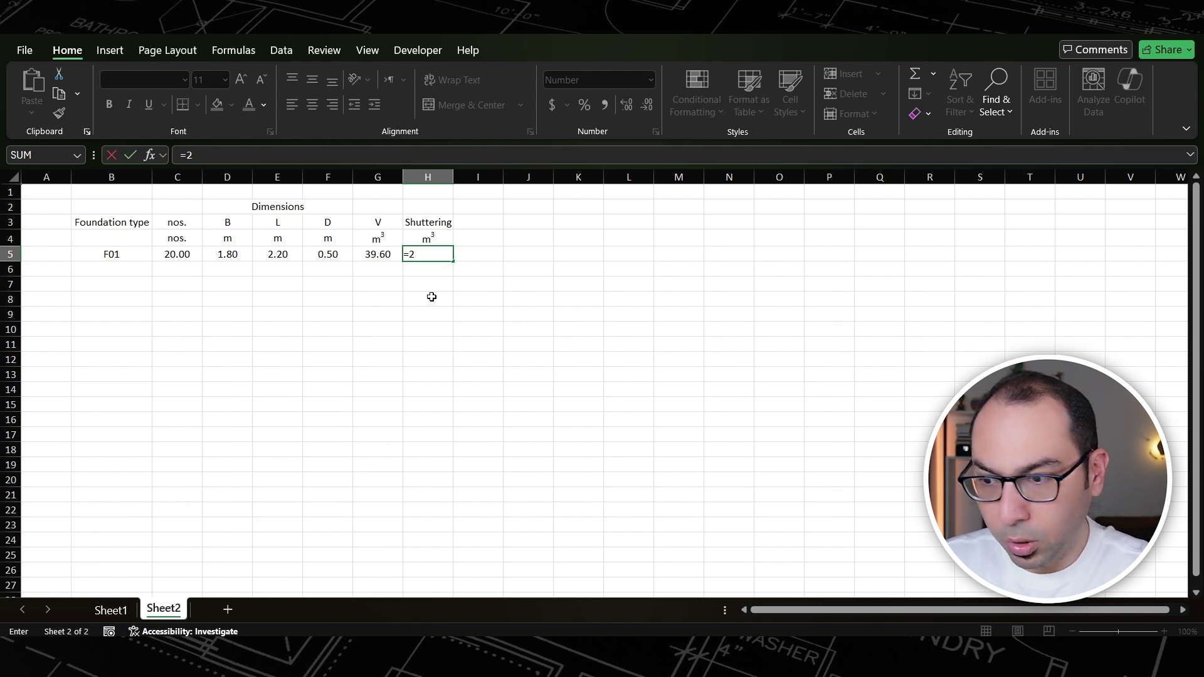
pyautogui.write('*(')
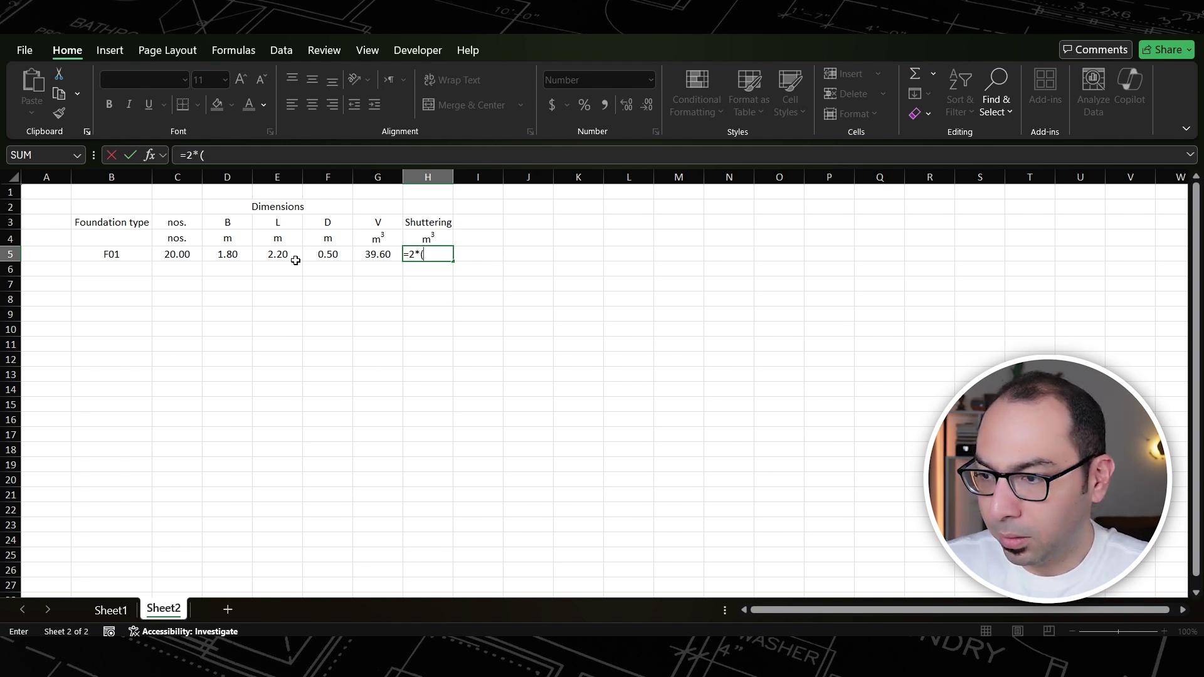
pyautogui.click(233, 254)
pyautogui.write('+')
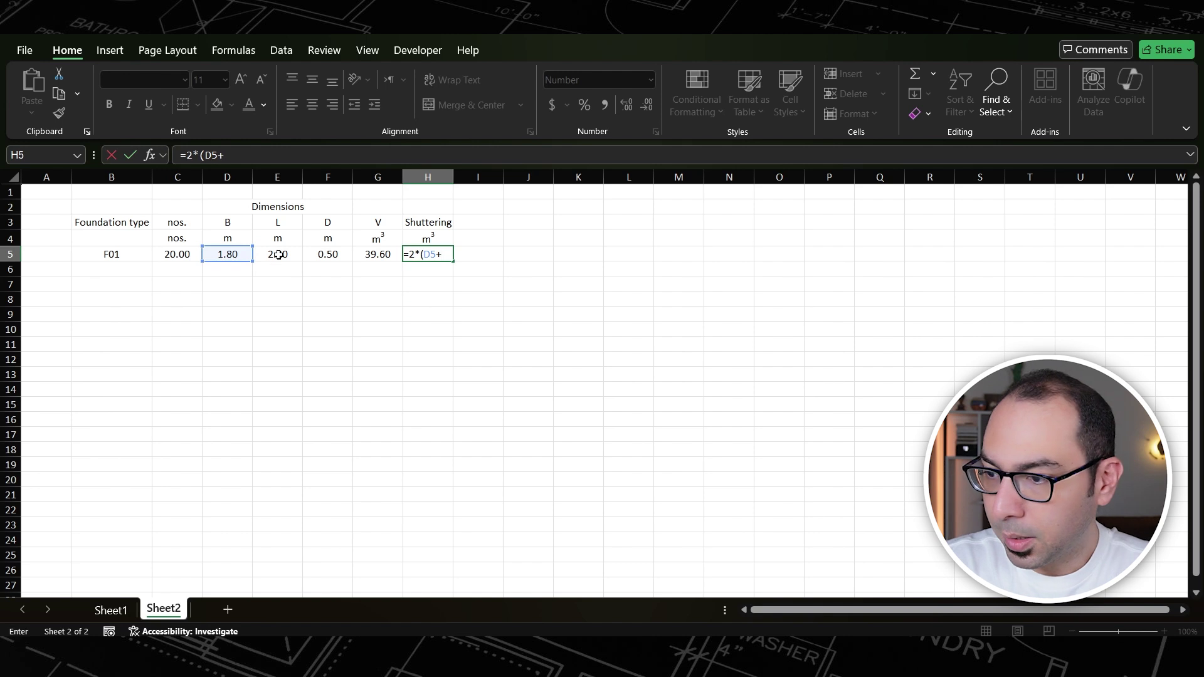
pyautogui.click(277, 255)
pyautogui.write(')')
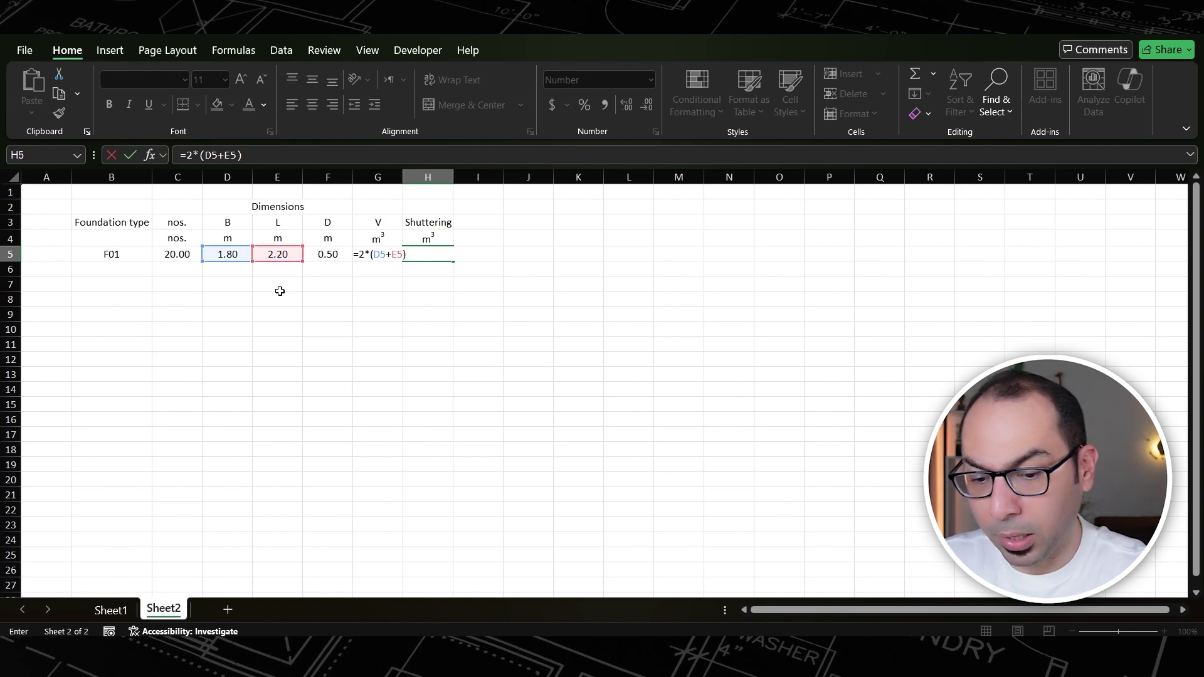
pyautogui.write('*')
pyautogui.click(329, 254)
pyautogui.press('Return')
pyautogui.press('Up')
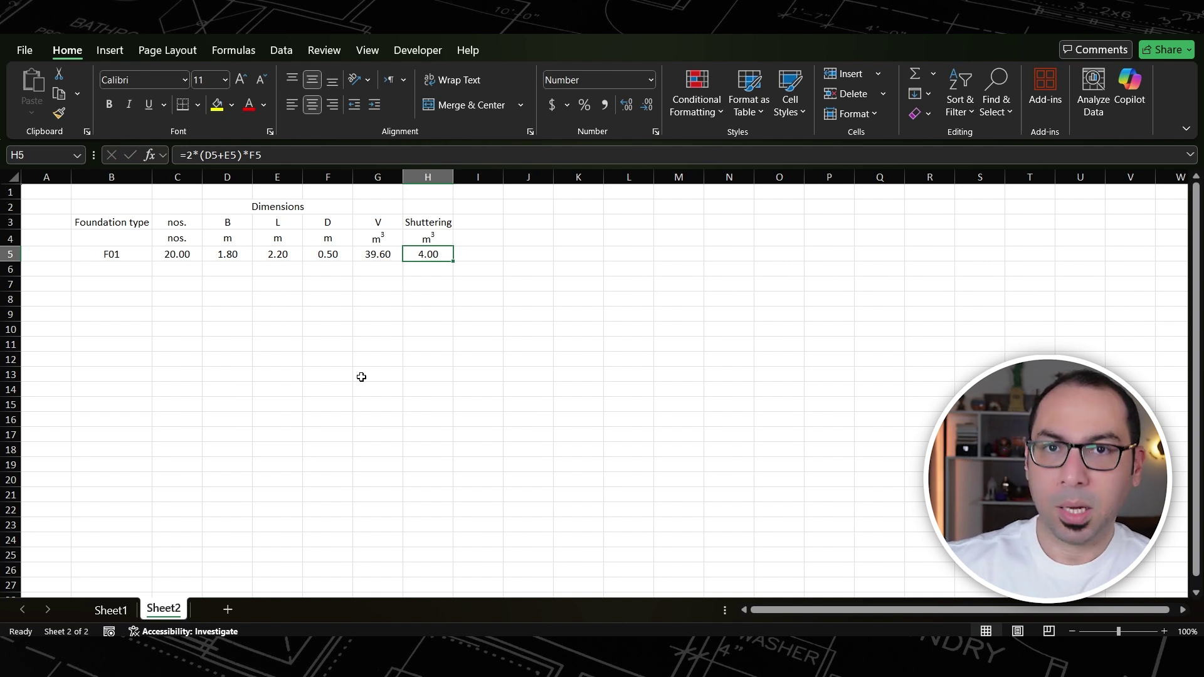
# - Extend the shuttering formula in H5 to multiply by the number of foundations in C5
pyautogui.press('F2')
pyautogui.write('*')
pyautogui.click(176, 255)
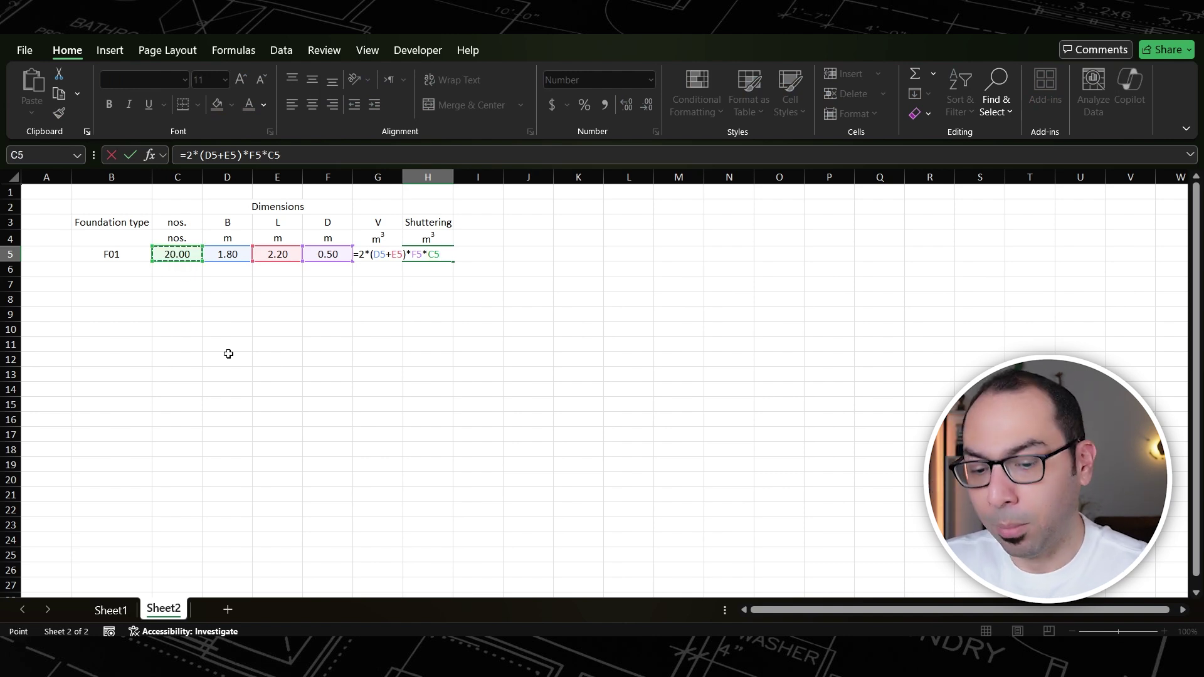
pyautogui.press('Return')
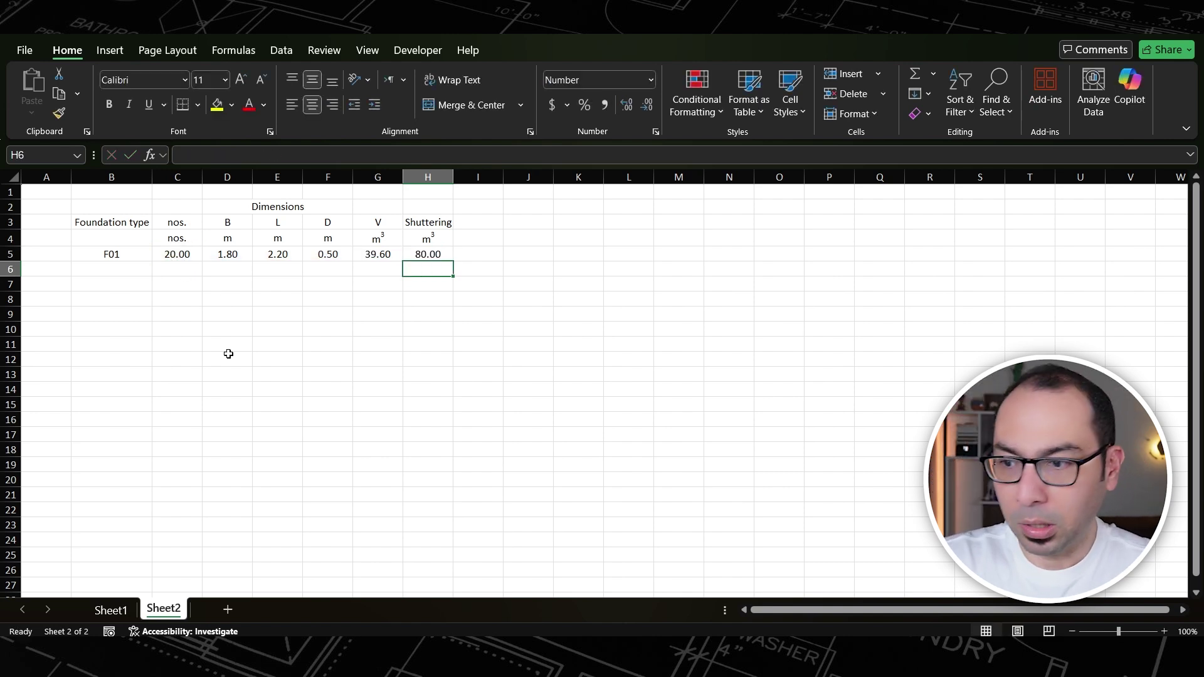
# - Check the cell references in the volume formula in G5 and the shuttering formula in H5
pyautogui.click(377, 254)
pyautogui.press('F2')
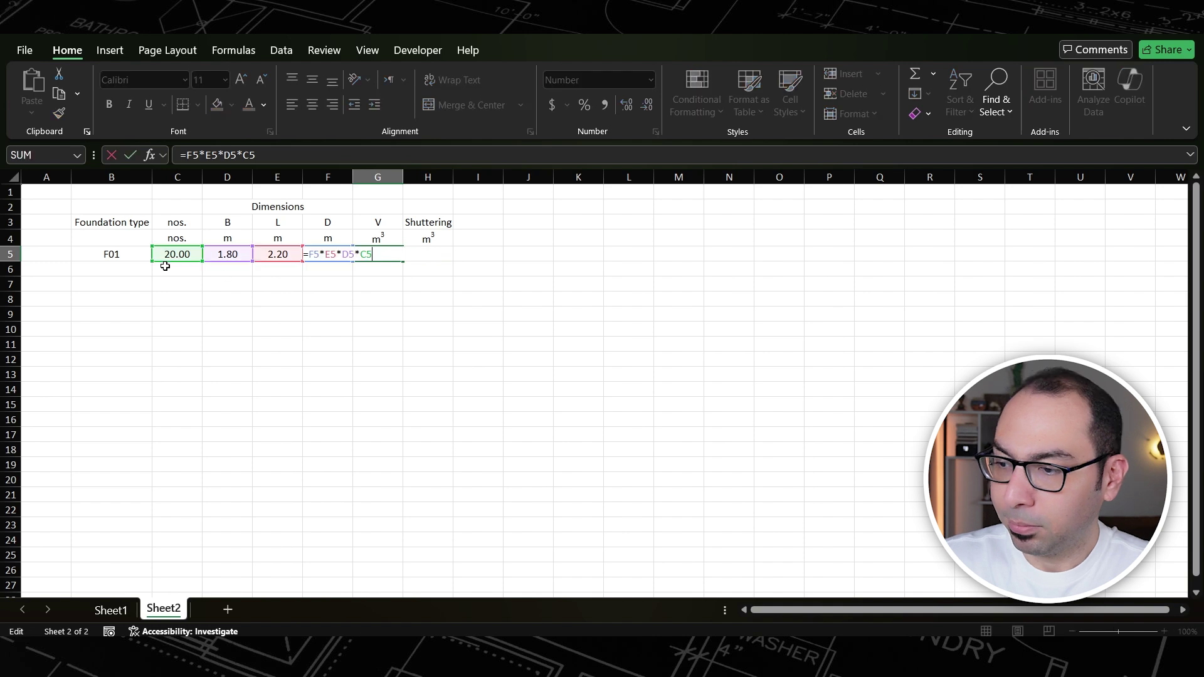
pyautogui.press('Escape')
pyautogui.click(435, 258)
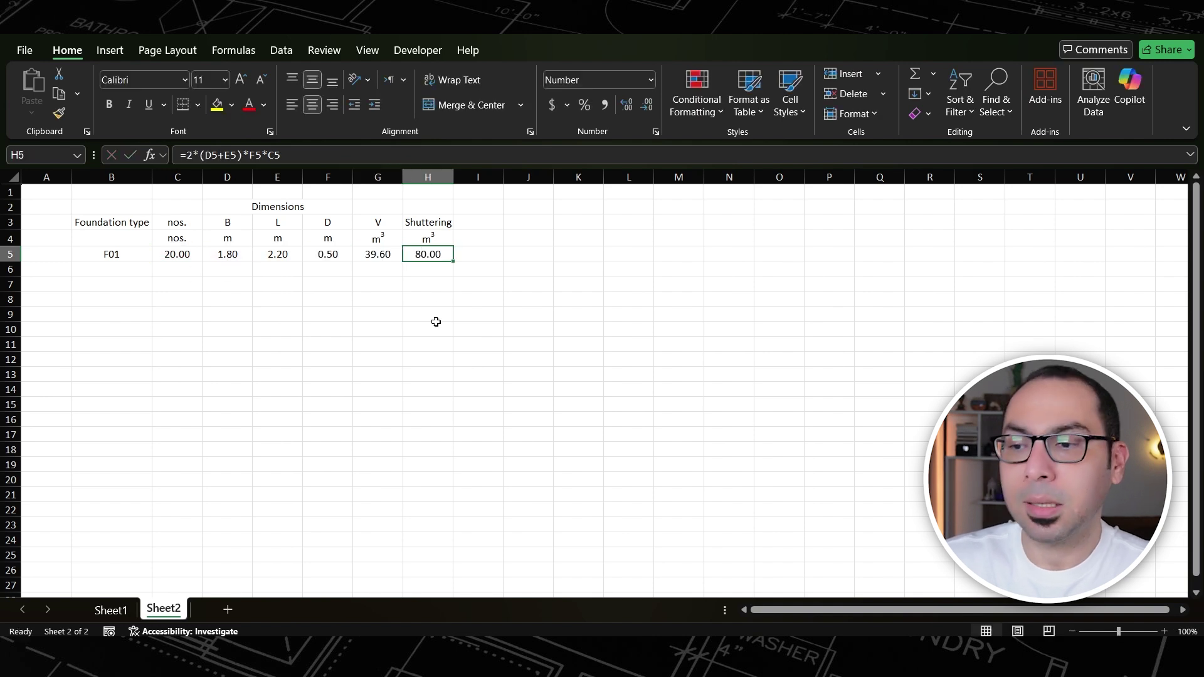
pyautogui.press('F2')
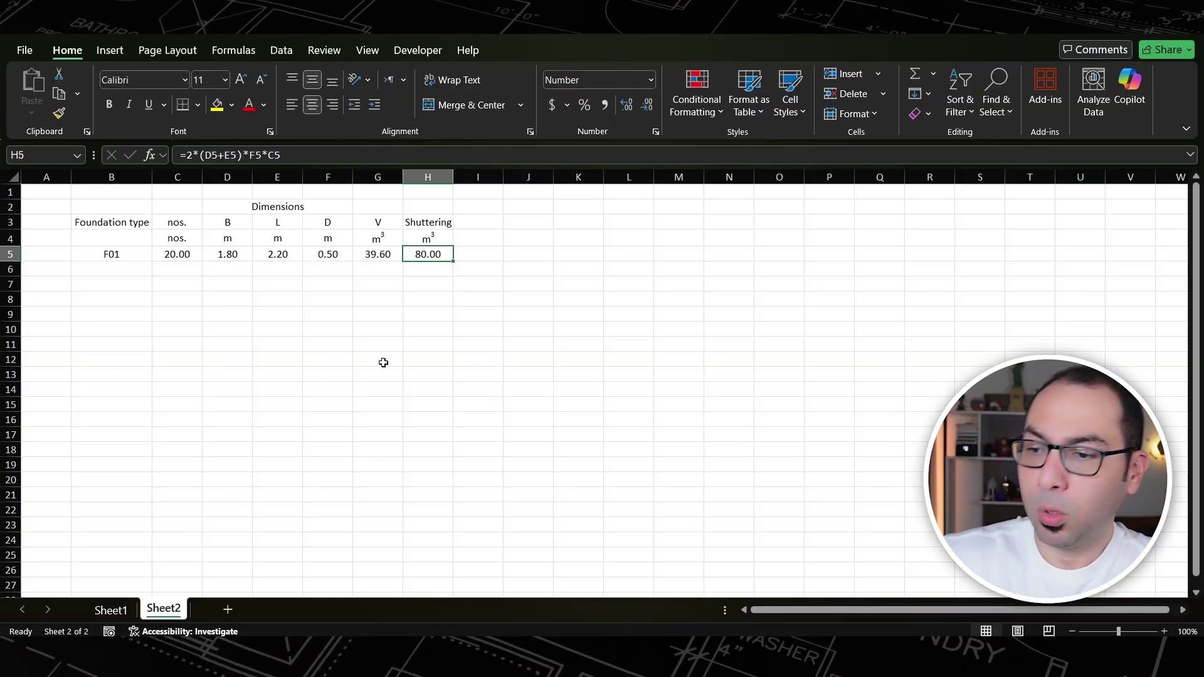
# - Add a "Cover" column in I3 with the unit m in I4 and the value 0.05 in I5
pyautogui.click(481, 222)
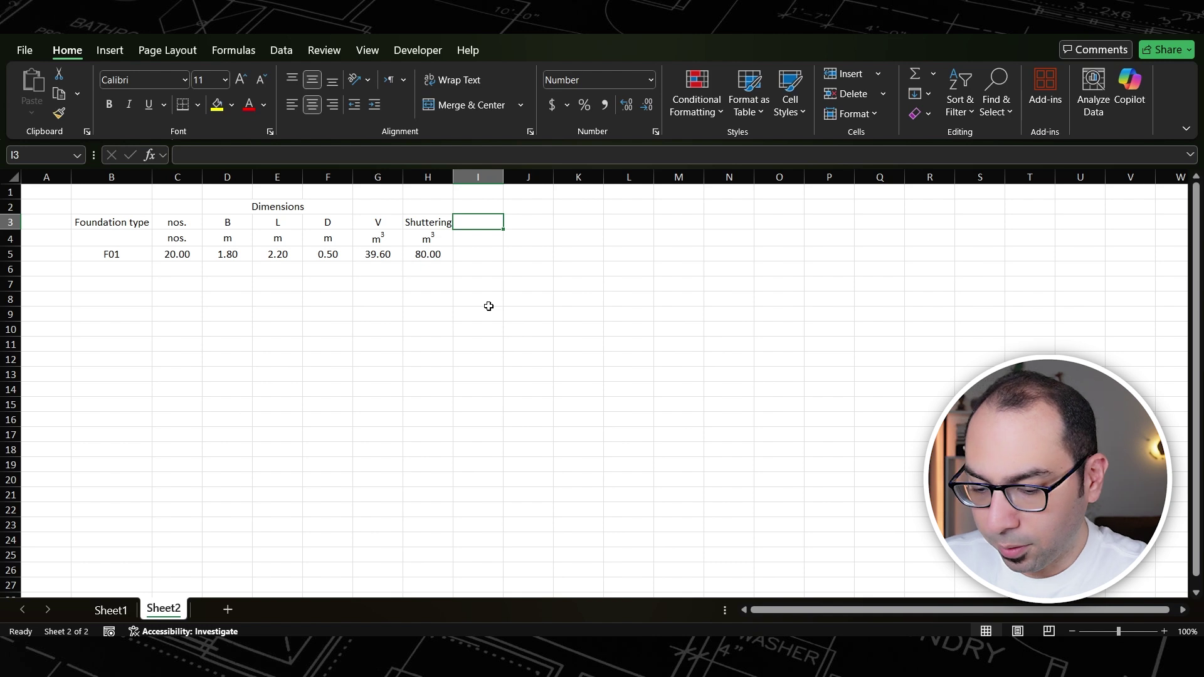
pyautogui.write('Cover')
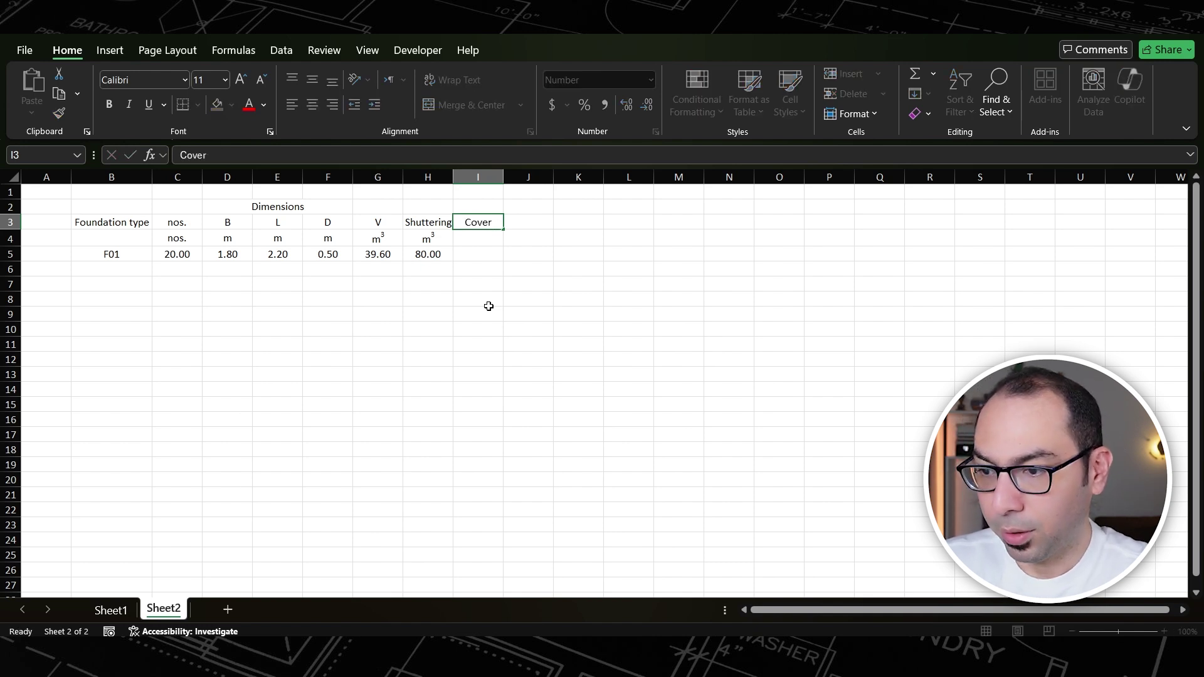
pyautogui.press('Return')
pyautogui.write('m')
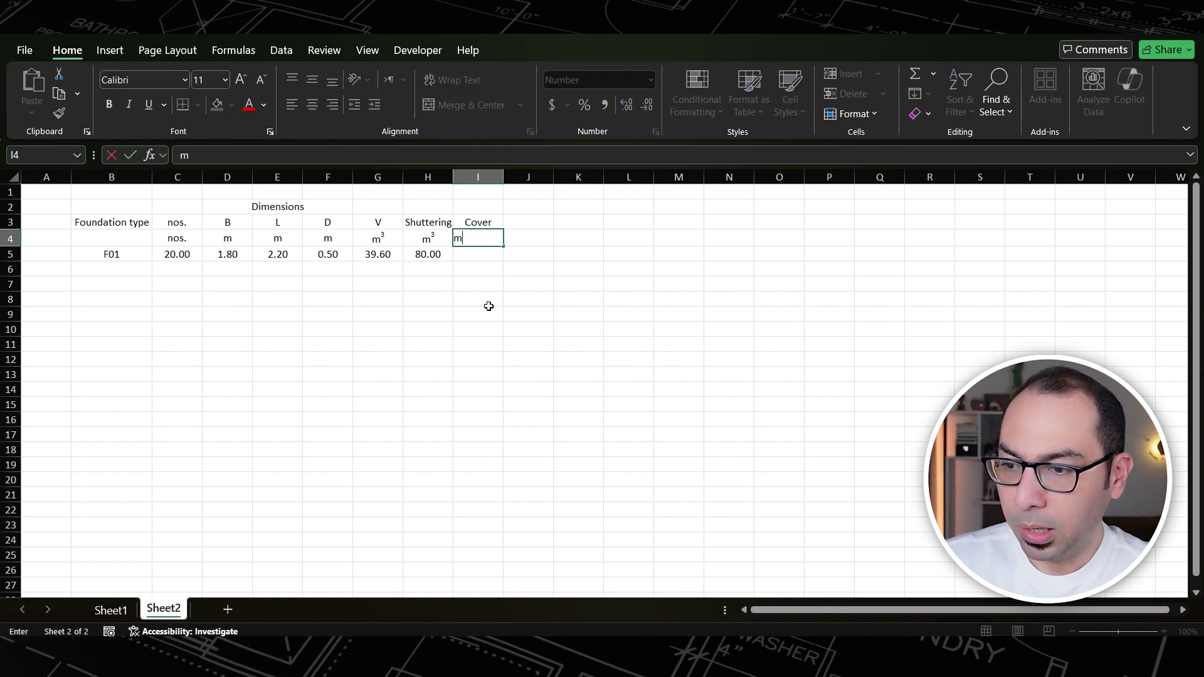
pyautogui.press('Return')
pyautogui.write('.0')
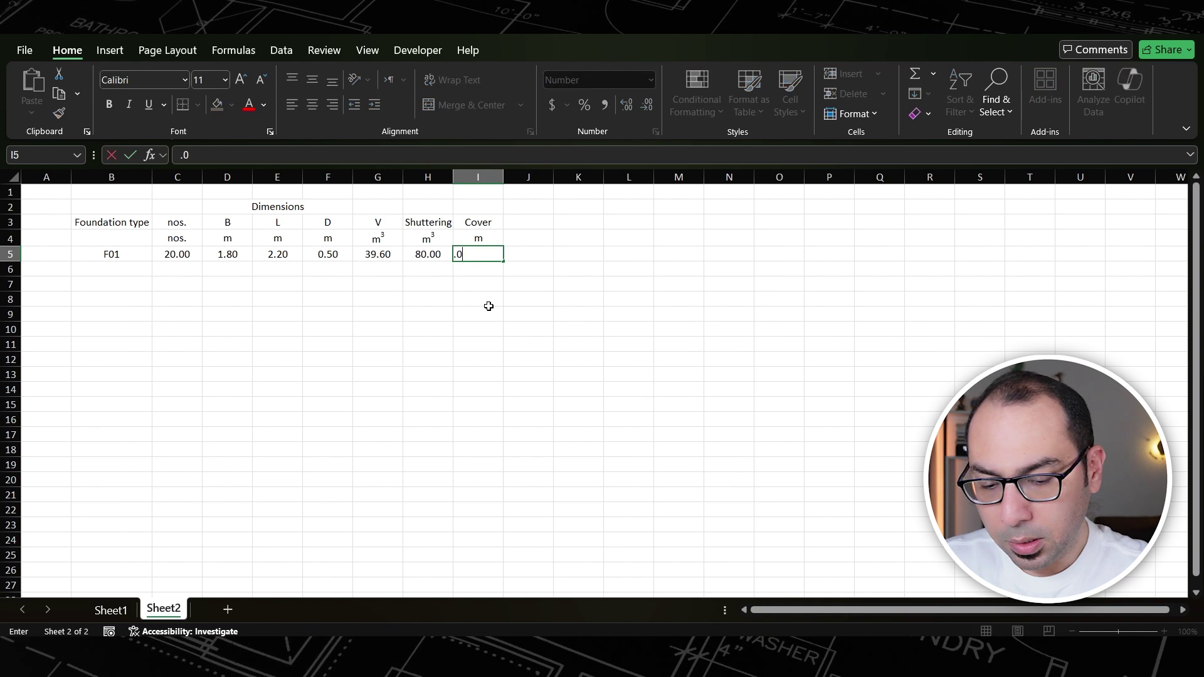
pyautogui.write('5')
pyautogui.hotkey('ctrl', 'Return')
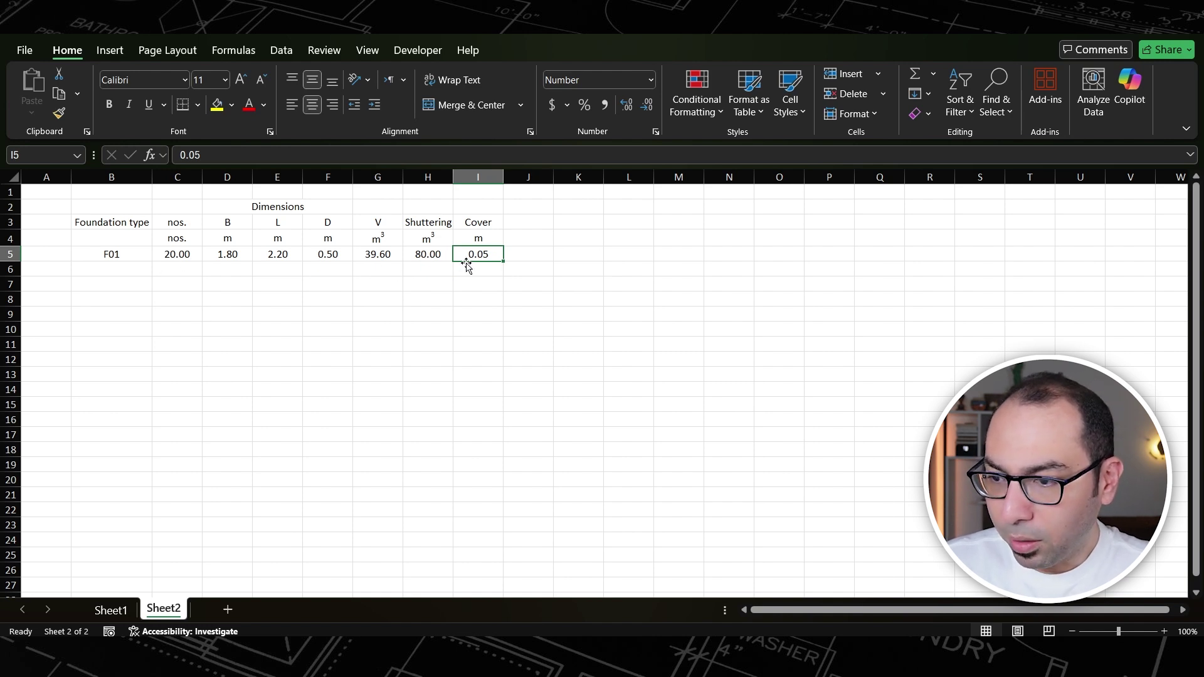
# - Set the font colour of the F01 input cells B5 to F5 to the standard green
pyautogui.click(382, 256)
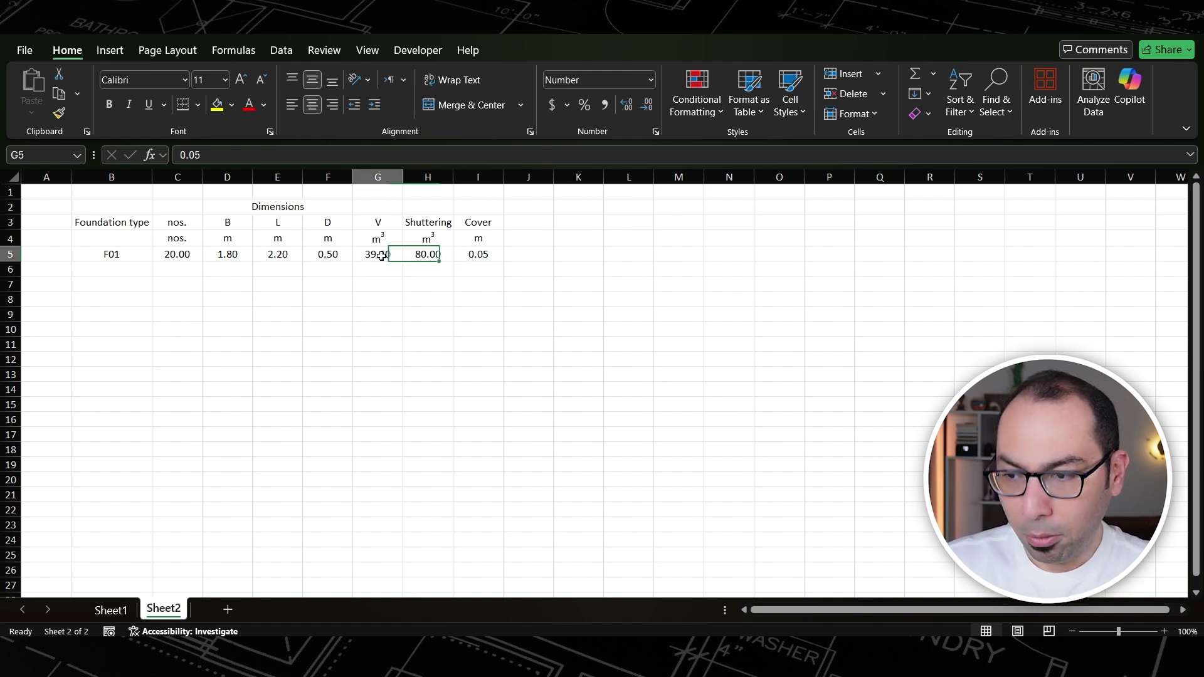
pyautogui.click(422, 256)
pyautogui.click(387, 255)
pyautogui.moveTo(114, 256); pyautogui.dragTo(304, 255)
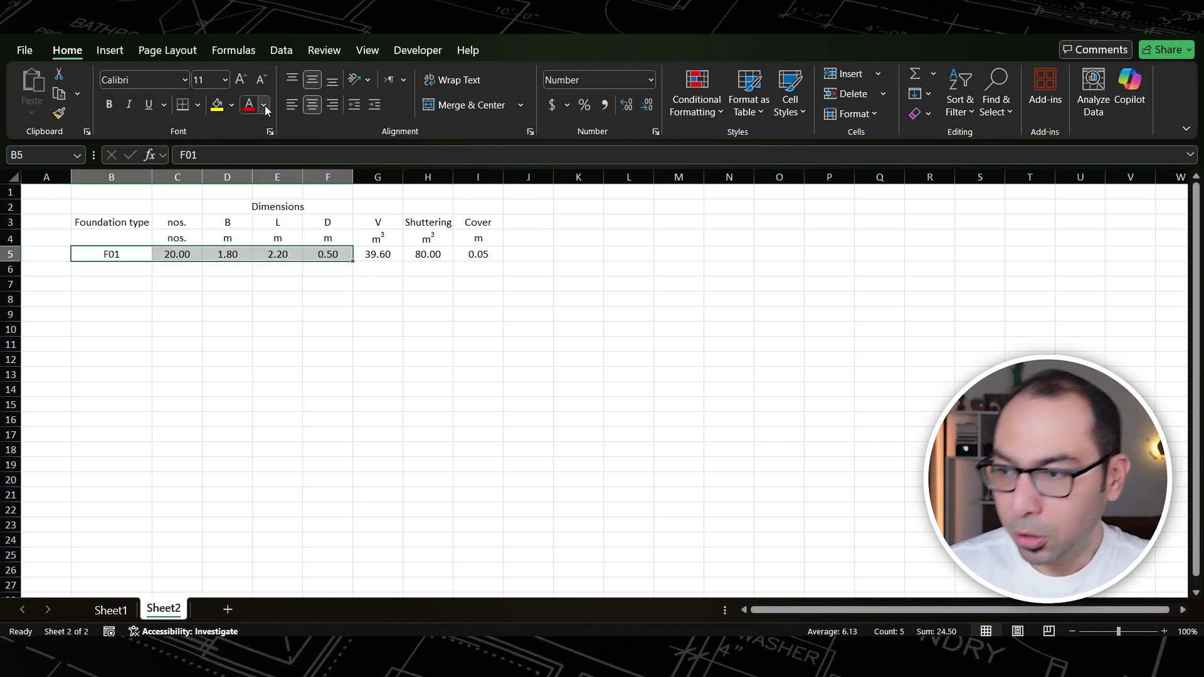
pyautogui.click(264, 105)
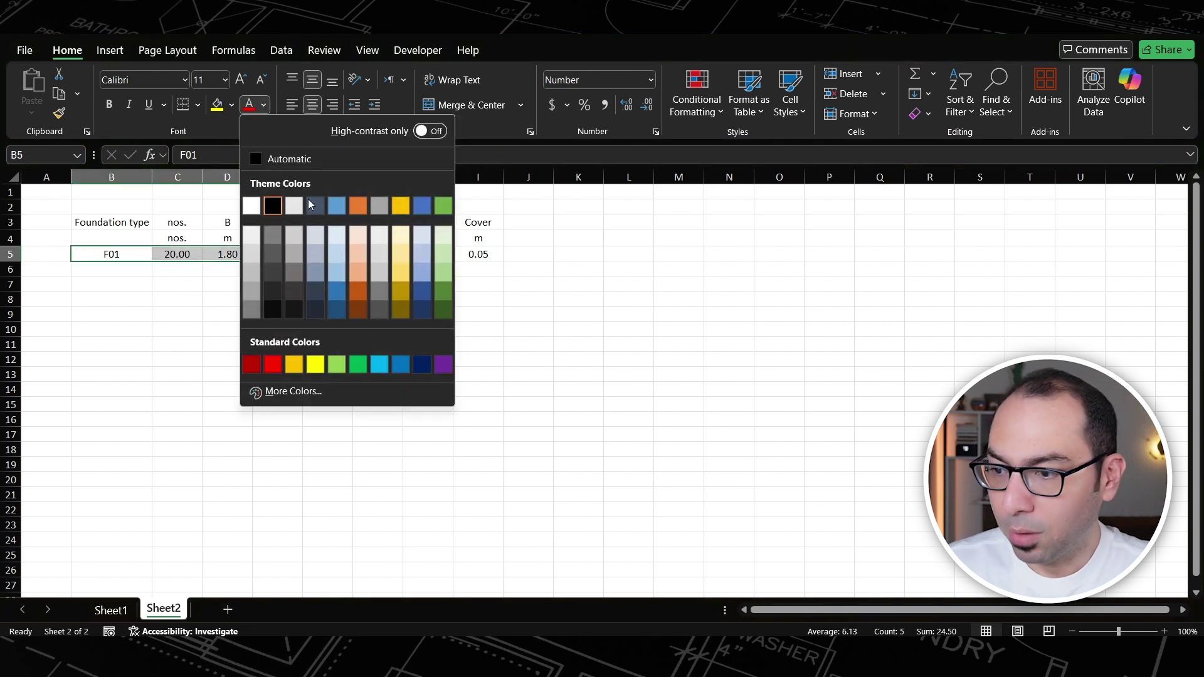
pyautogui.click(358, 364)
pyautogui.click(202, 304)
pyautogui.click(125, 258)
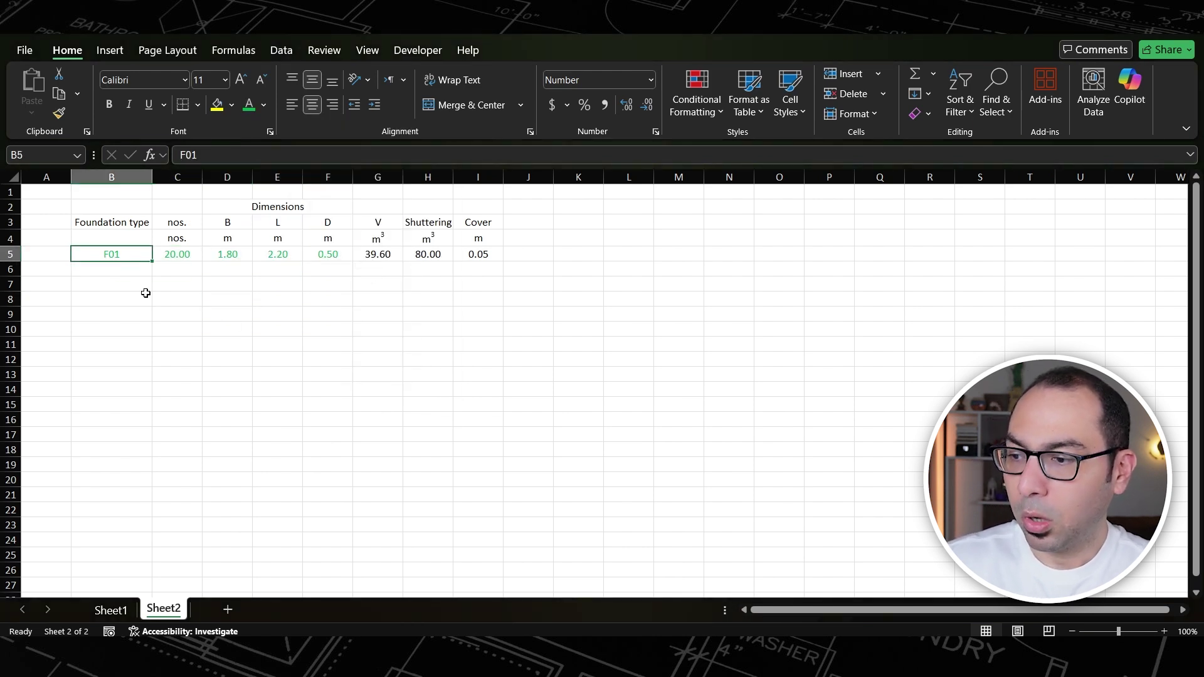
# - Review the contents of row 5 cell by cell, from the input values to the volume and shuttering formulas
pyautogui.press('Right')
pyautogui.press('Right')
pyautogui.press('Right')
pyautogui.press('Right')
pyautogui.press('Right')
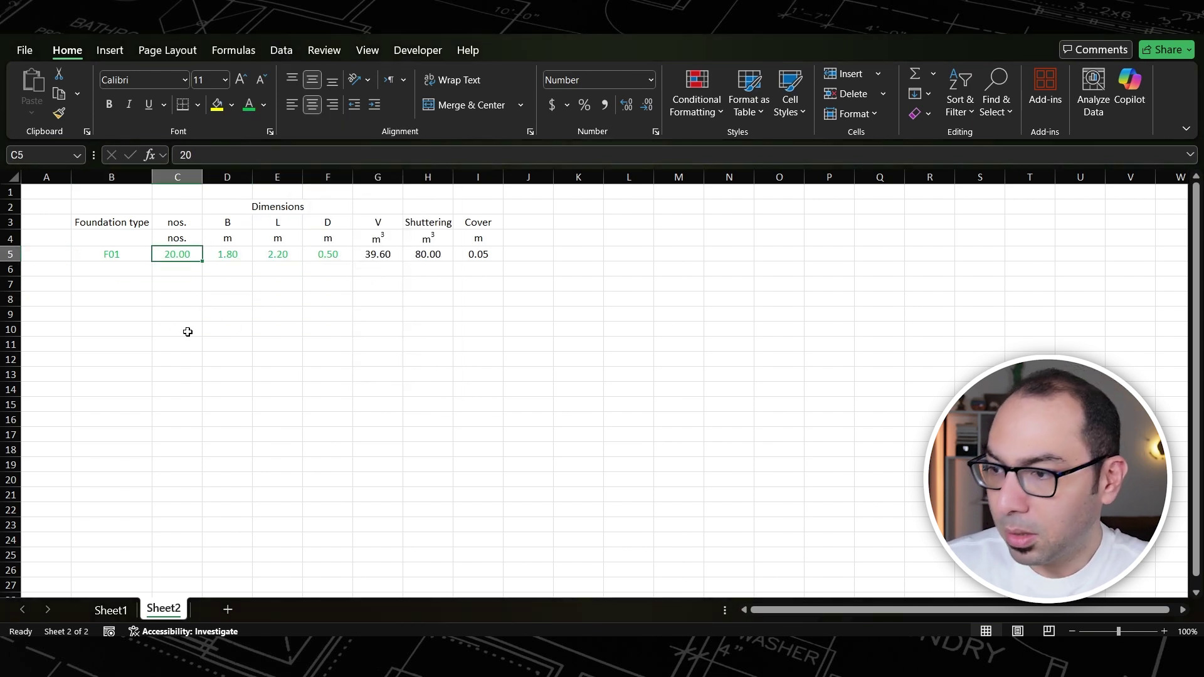
pyautogui.press('Right')
pyautogui.press('Right')
pyautogui.press('Right')
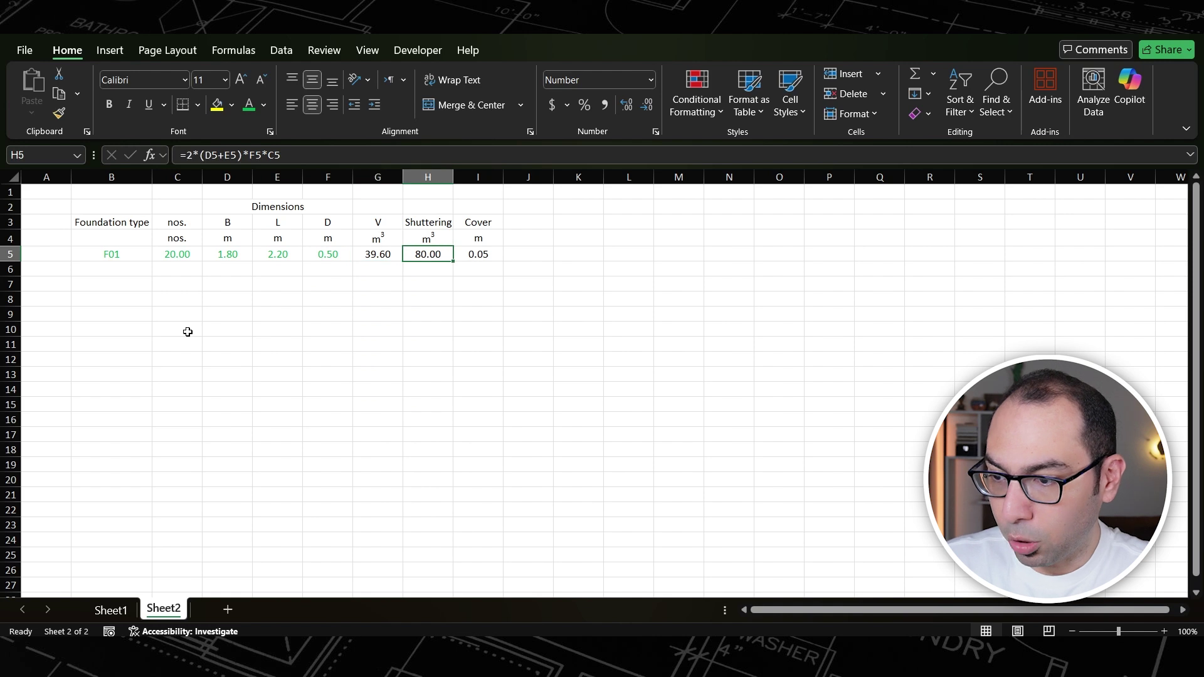
# - Enter the heading "Direction 1" in J3, beside the Cover column
pyautogui.press('Up')
pyautogui.press('Up')
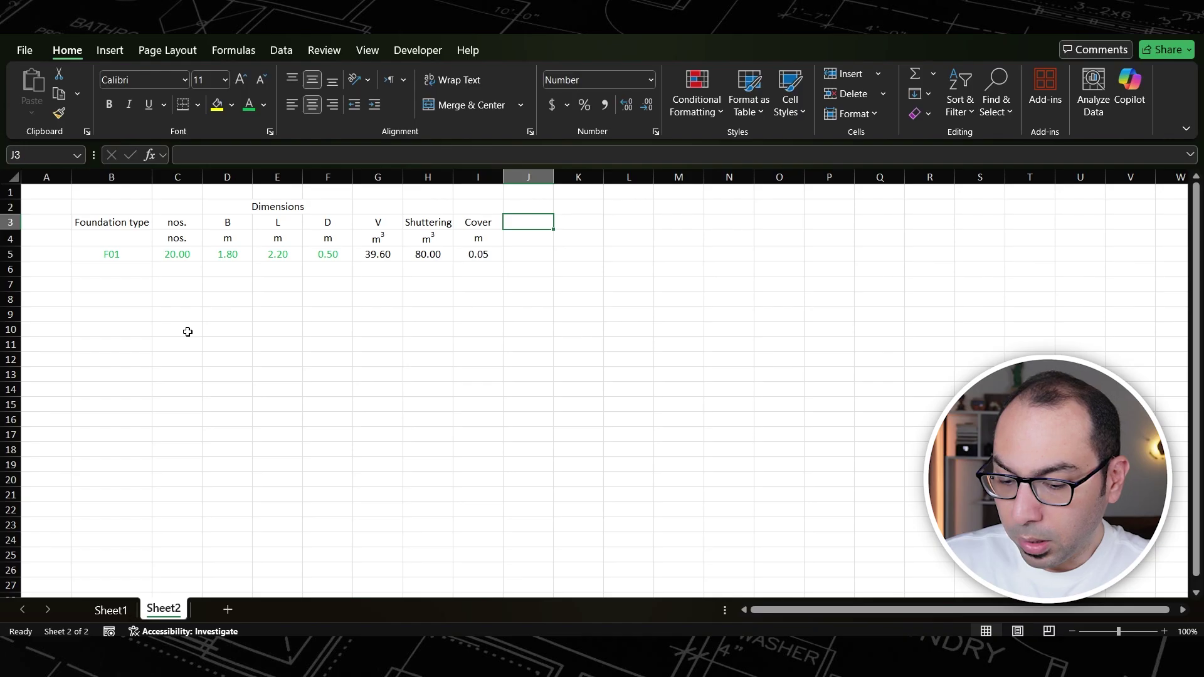
pyautogui.write('Direction')
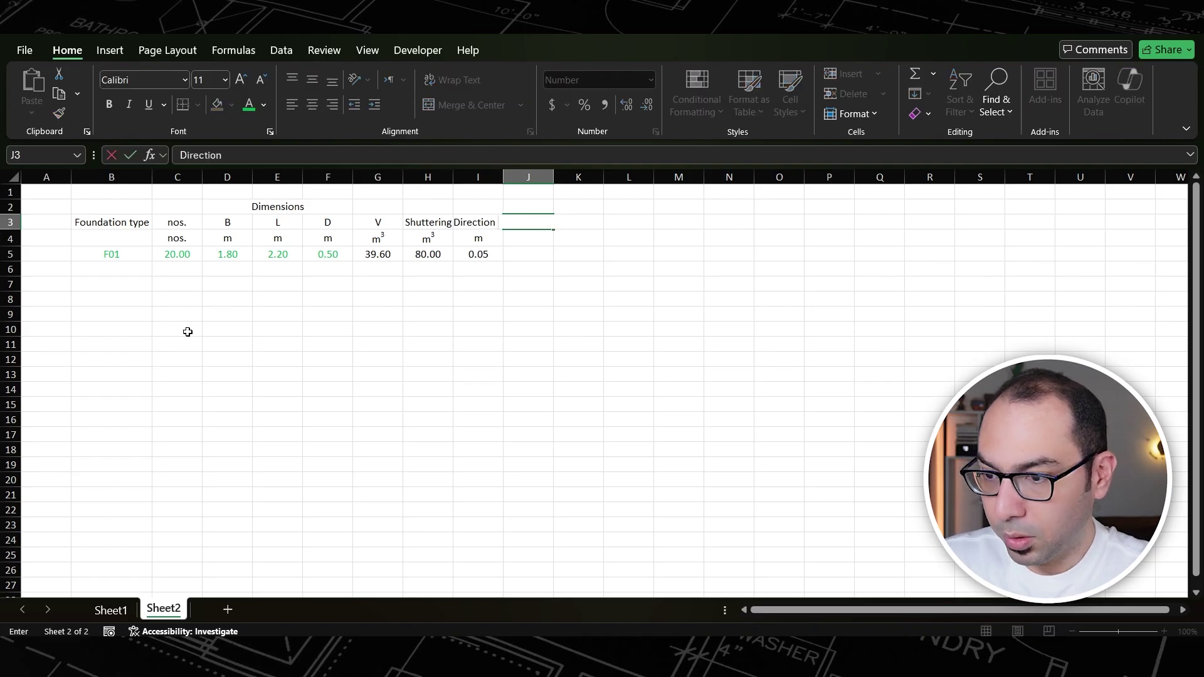
pyautogui.write(' 1')
pyautogui.hotkey('ctrl', 'Return')
# - Copy the J3 heading to K3 and change the copy to "Direction 2"
pyautogui.hotkey('ctrl', 'c')
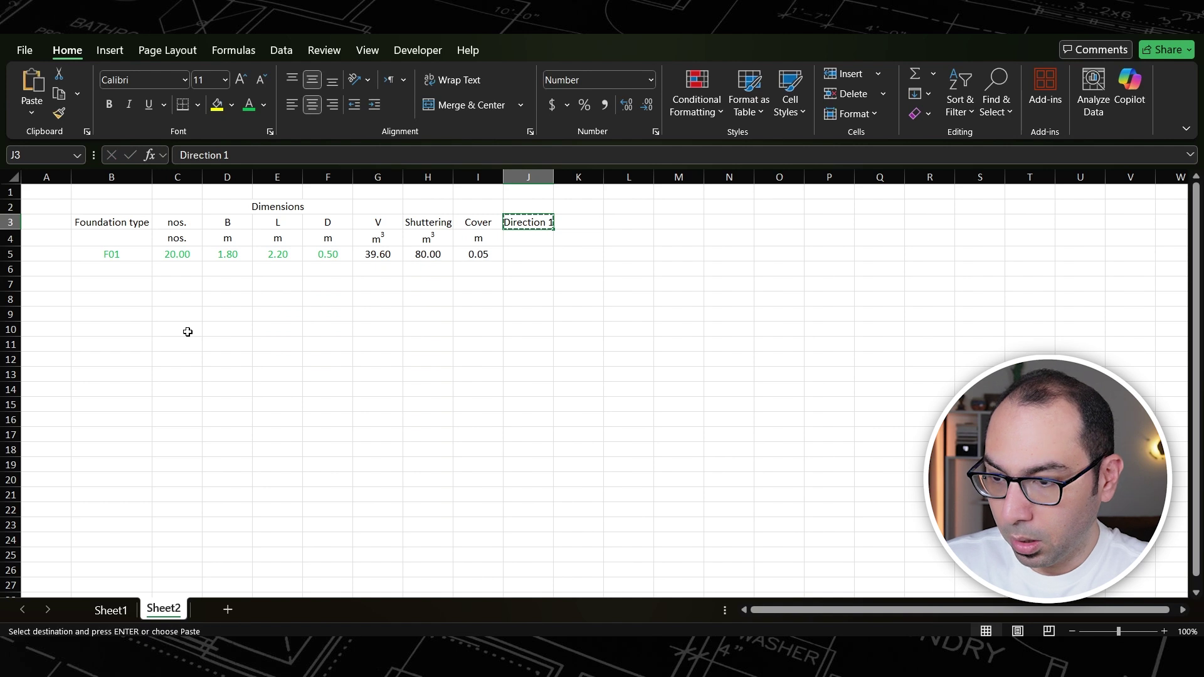
pyautogui.press('Right')
pyautogui.press('Return')
pyautogui.press('F2')
pyautogui.hotkey('shift', 'Left')
pyautogui.write('2')
pyautogui.hotkey('ctrl', 'Return')
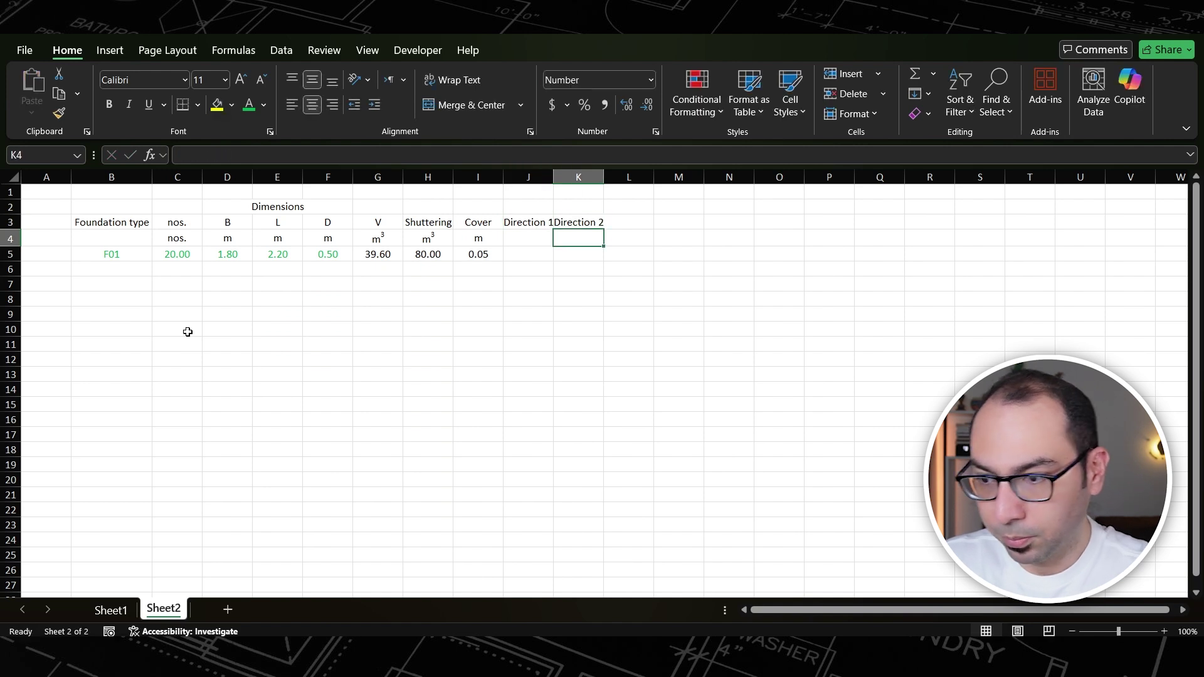
# - Widen columns J and K to fit their headings, then merge and centre J2 to K2 with the title "Reinforcement Length"
pyautogui.moveTo(533, 175); pyautogui.dragTo(562, 205)
pyautogui.click(458, 106)
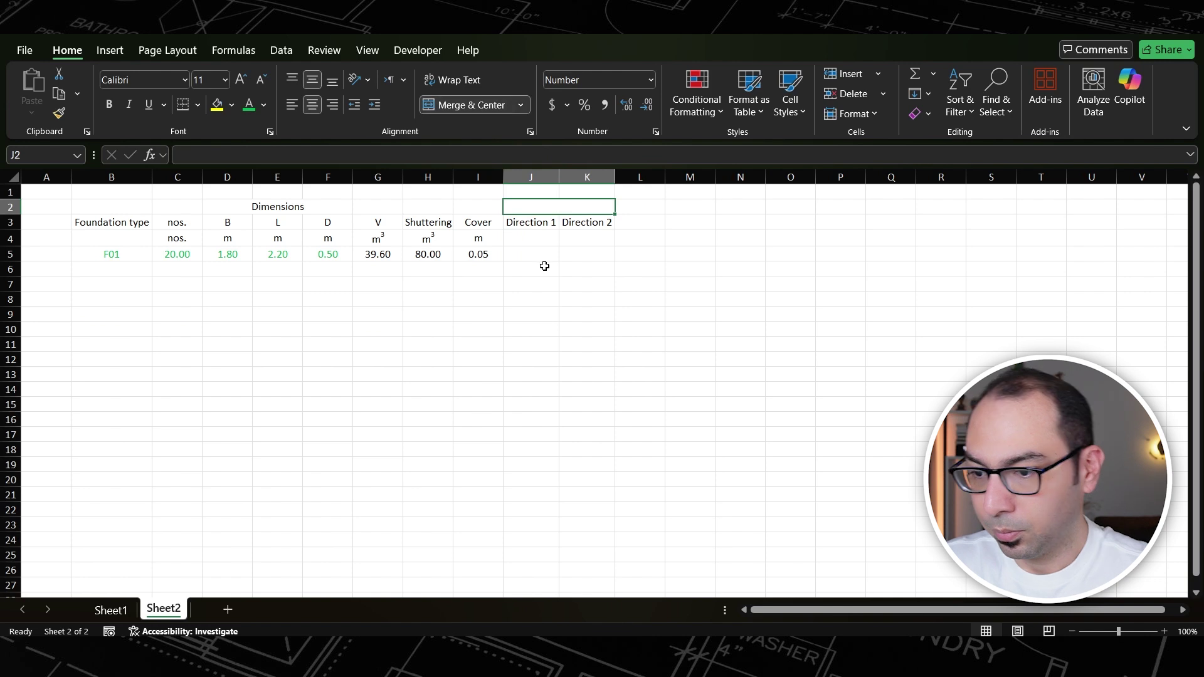
pyautogui.write('Reinforcement Le')
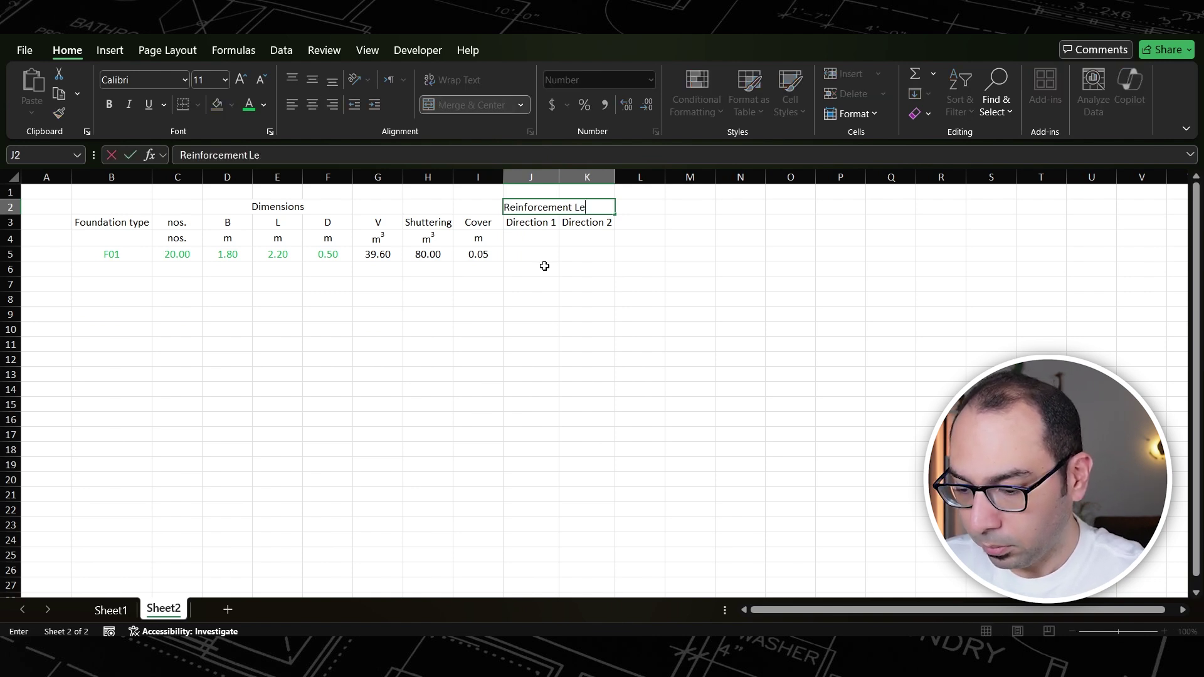
pyautogui.write('ngth')
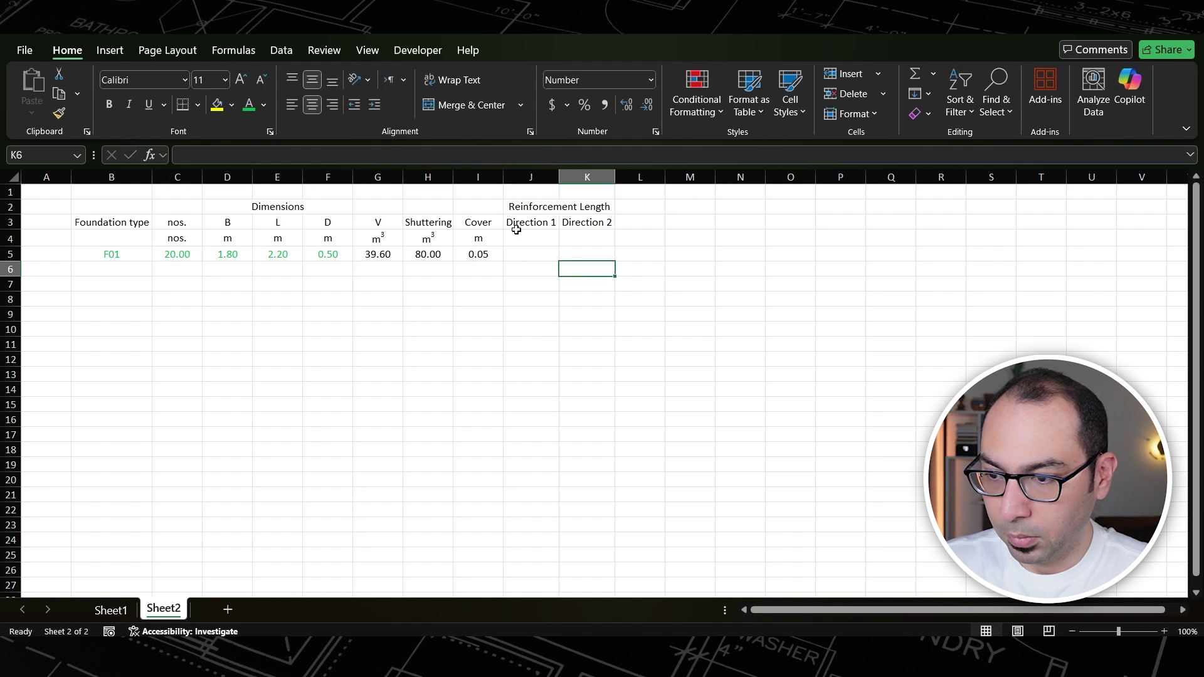
# - Enter the unit m under Direction 1 and Direction 2 in J4 and K4, and autofit the widths of columns B to K
pyautogui.click(517, 237)
pyautogui.press('Tab')
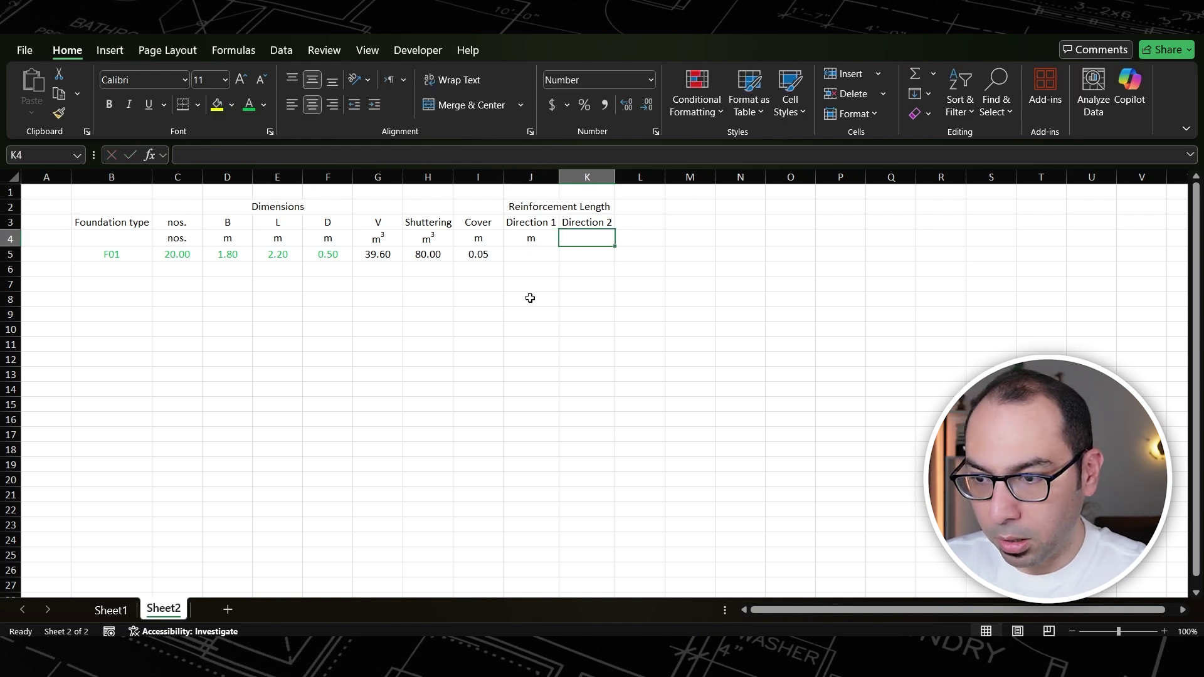
pyautogui.write('m')
pyautogui.press('Tab')
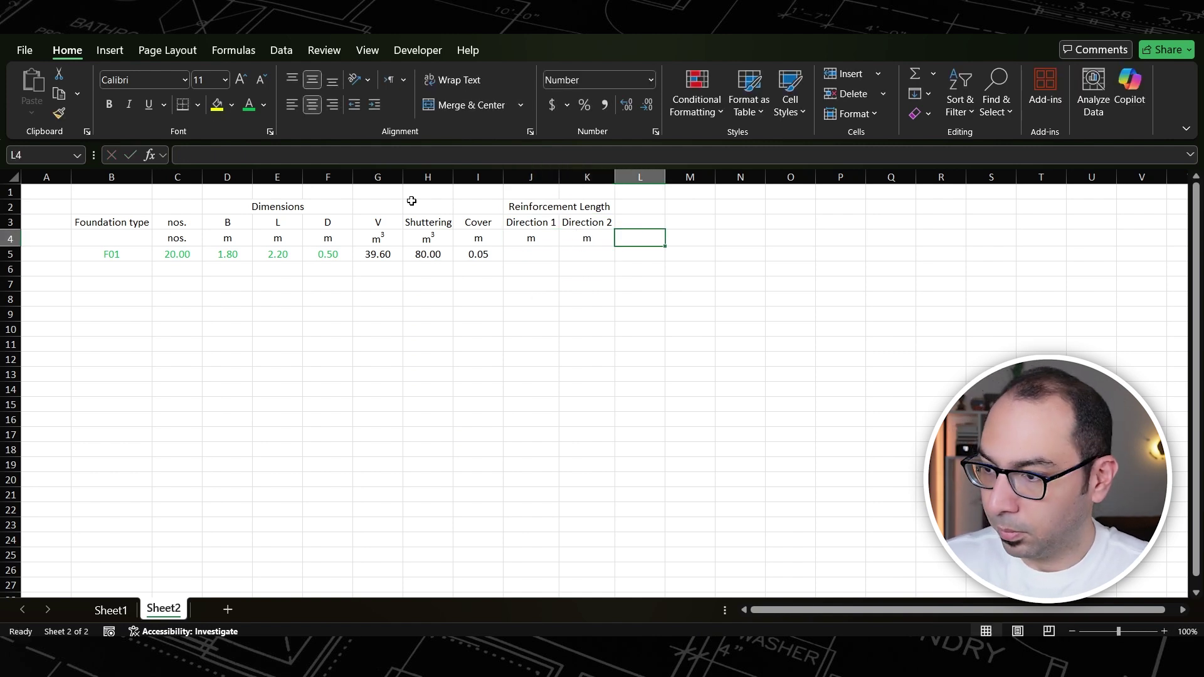
pyautogui.moveTo(126, 173); pyautogui.dragTo(602, 175)
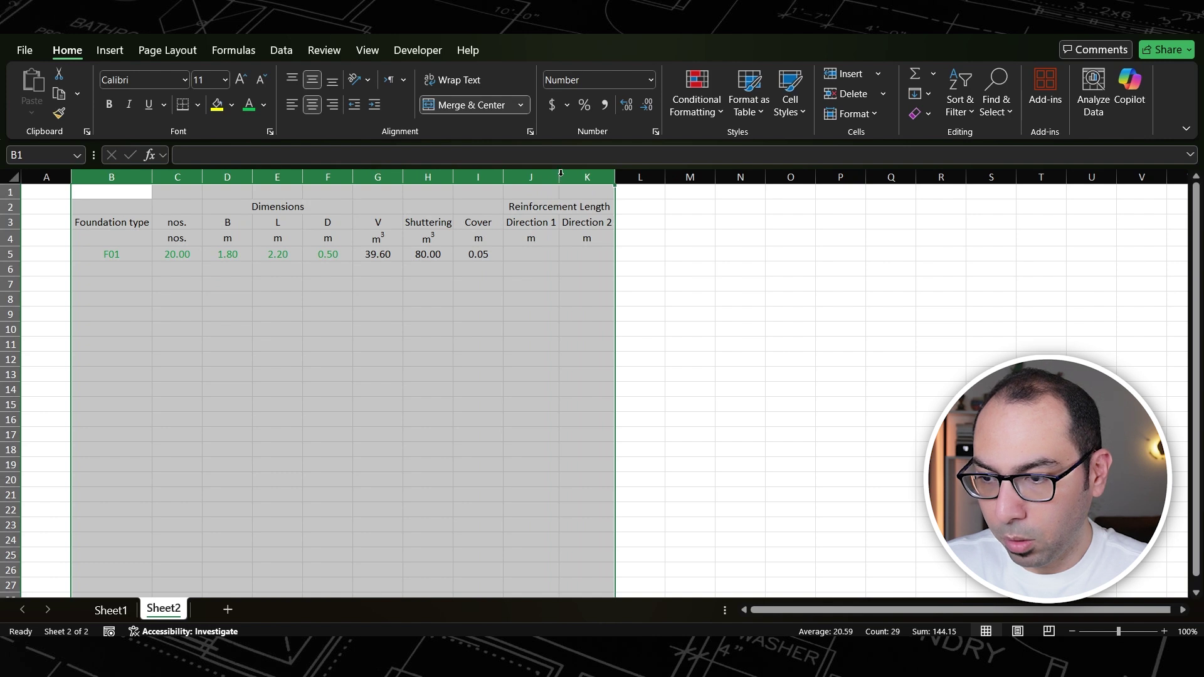
pyautogui.doubleClick(558, 177)
# - Calculate the F01 Direction 1 reinforcement length in J5 with the formula =(D5-2*I5)+2*(F5-2*I5)
pyautogui.click(403, 254)
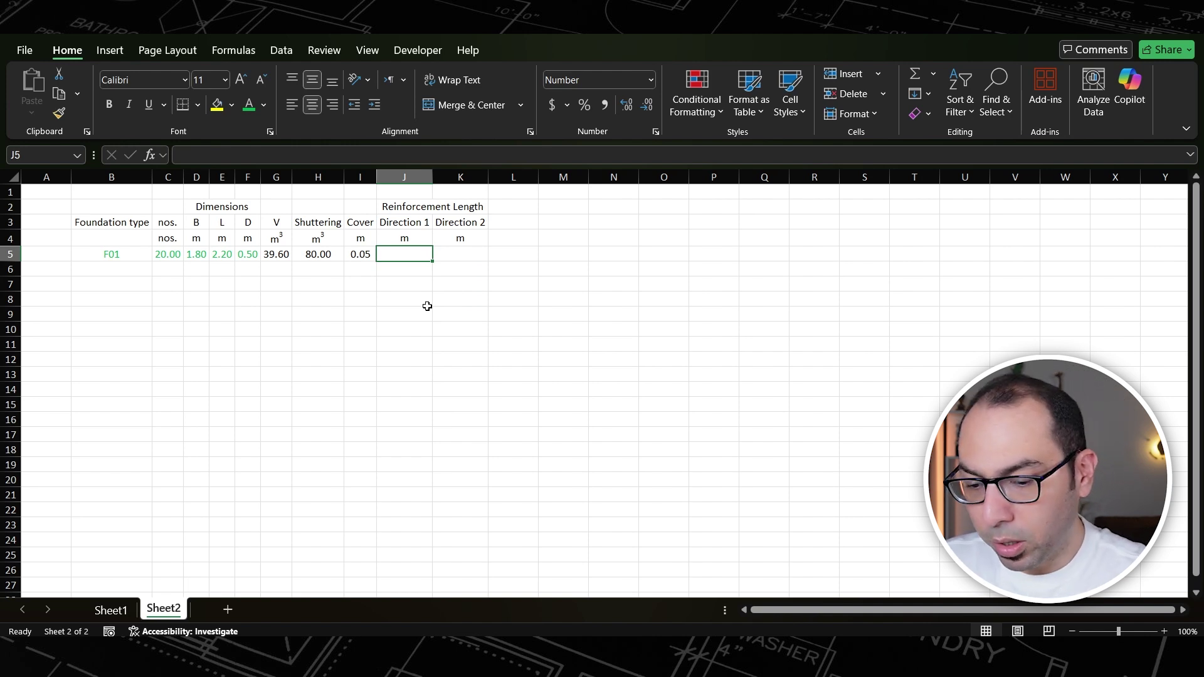
pyautogui.write('=')
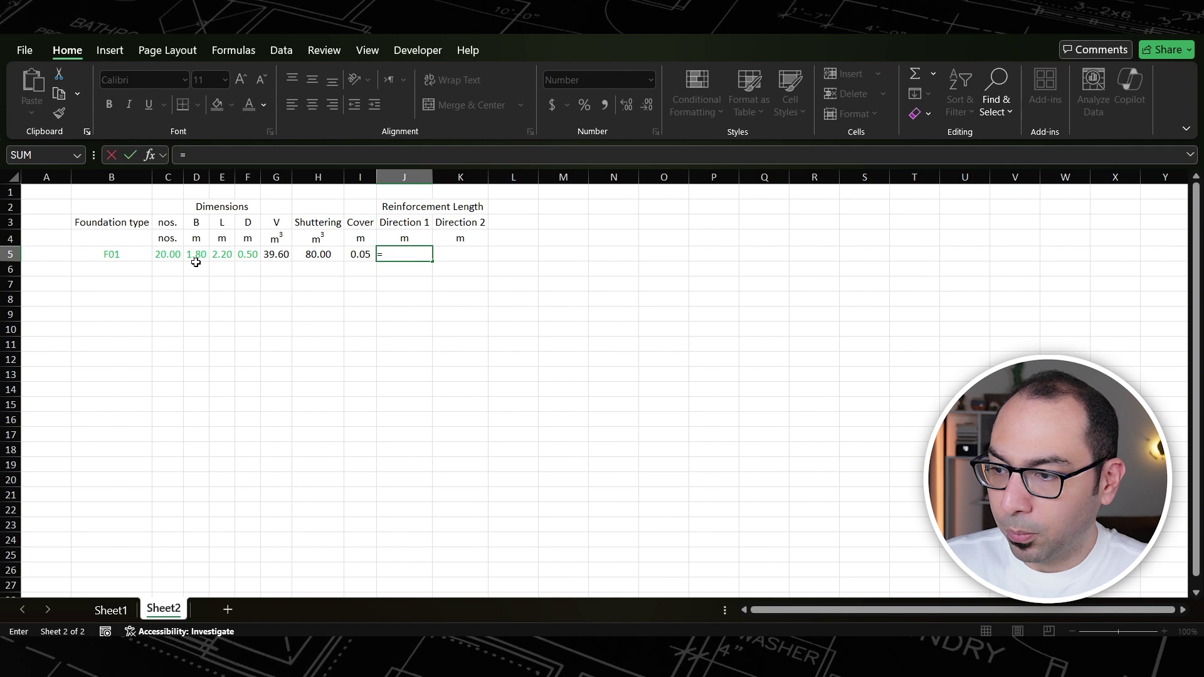
pyautogui.write('(')
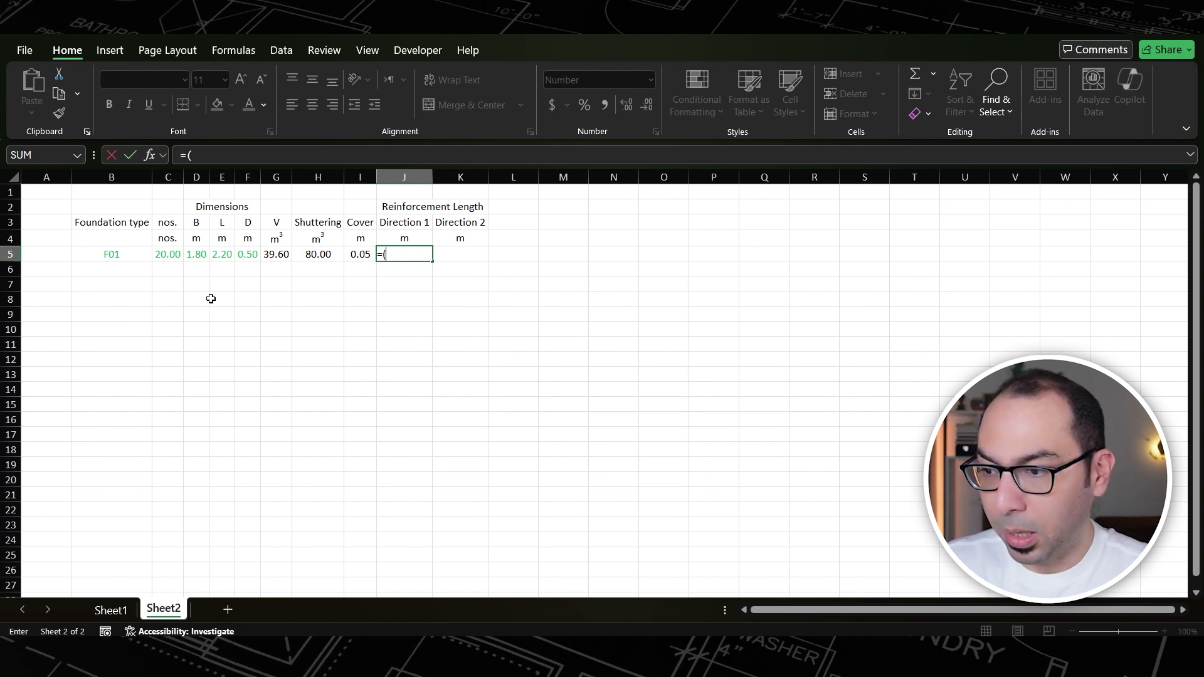
pyautogui.click(195, 254)
pyautogui.write('-2*')
pyautogui.click(359, 254)
pyautogui.write(')')
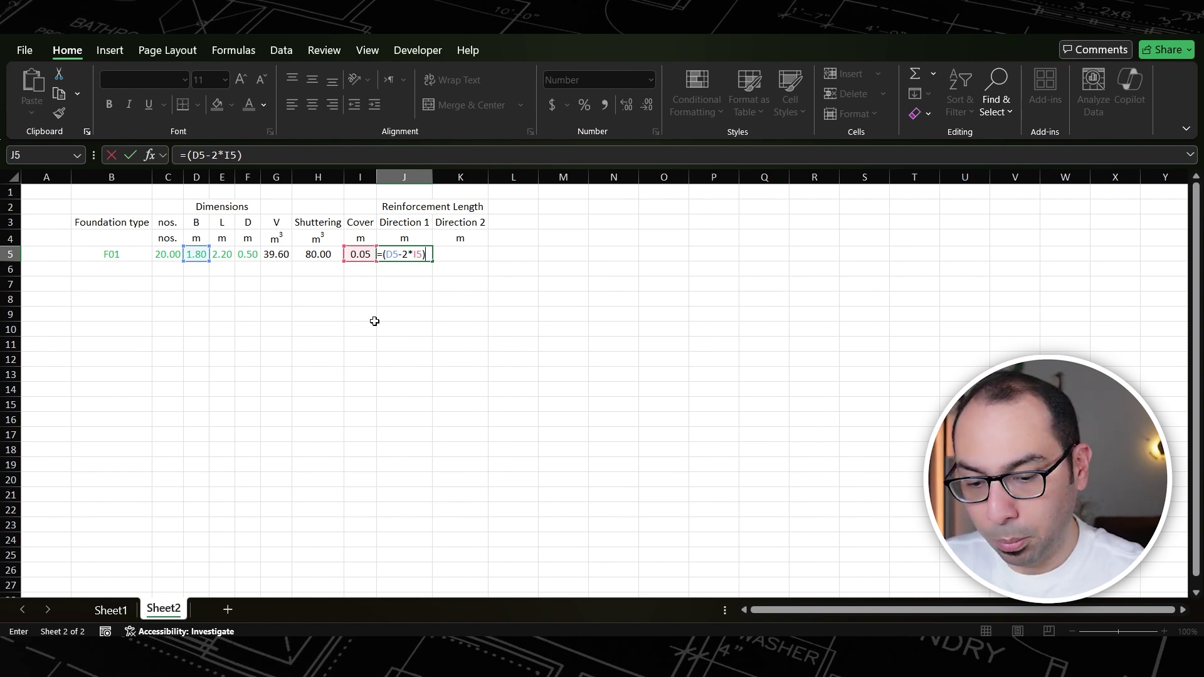
pyautogui.write('+2')
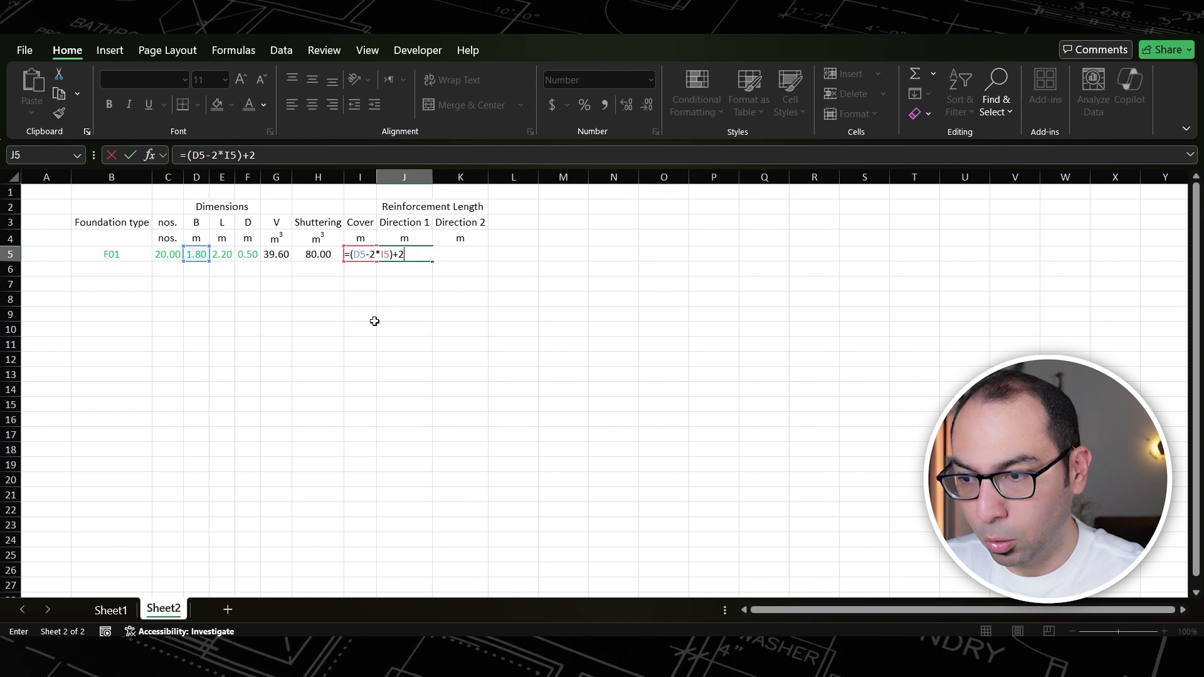
pyautogui.write('*(')
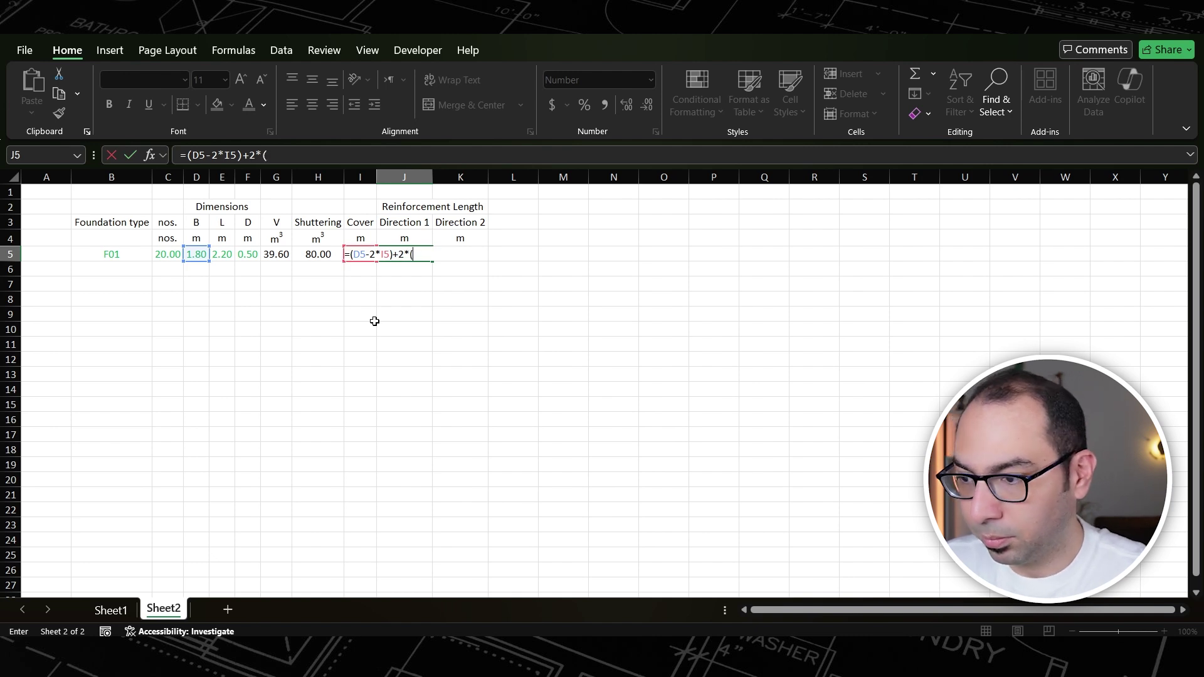
pyautogui.click(248, 254)
pyautogui.write('-2*')
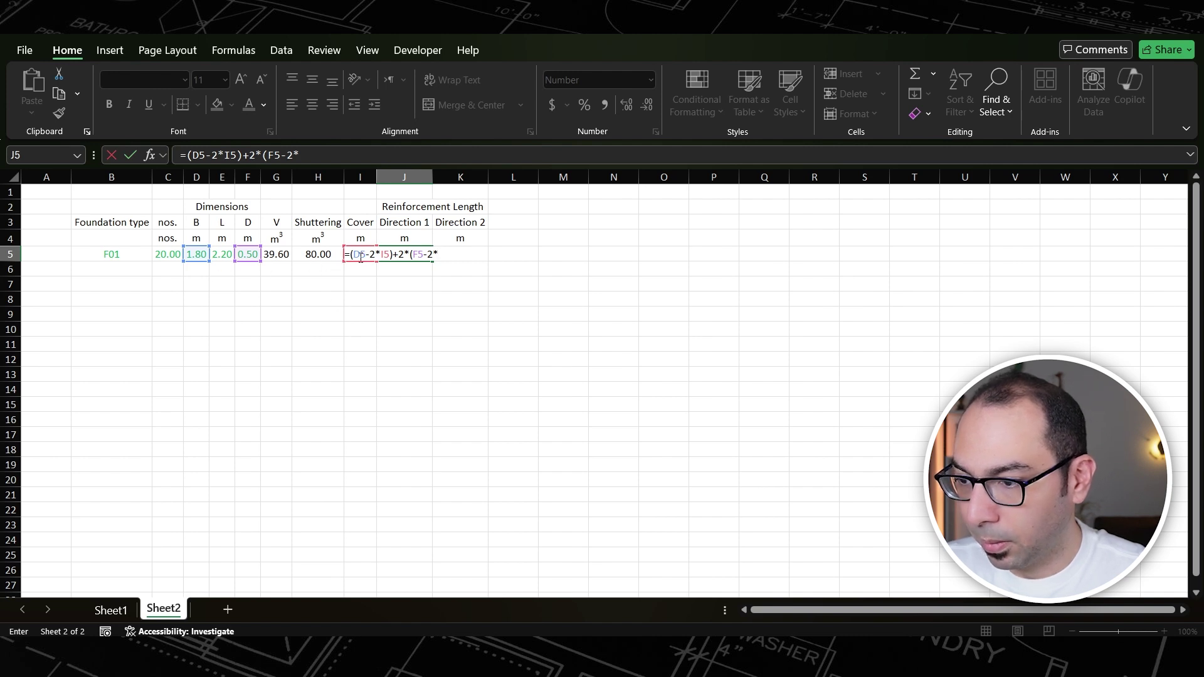
pyautogui.click(322, 257)
pyautogui.press('Right')
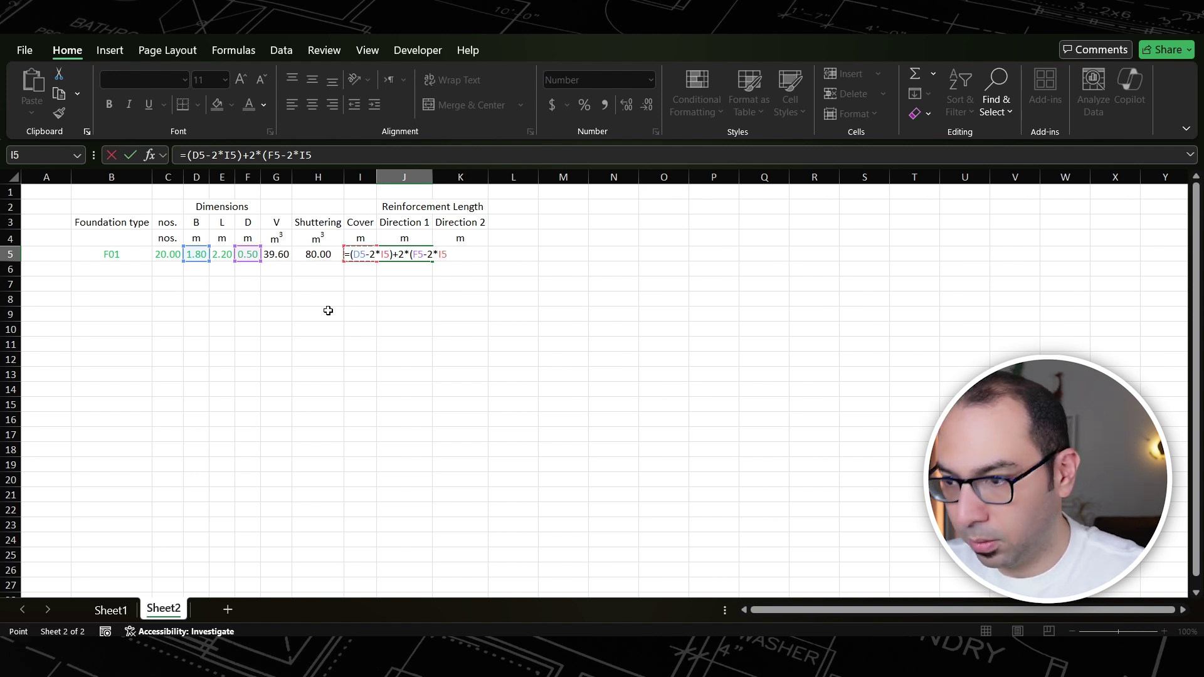
pyautogui.write(')')
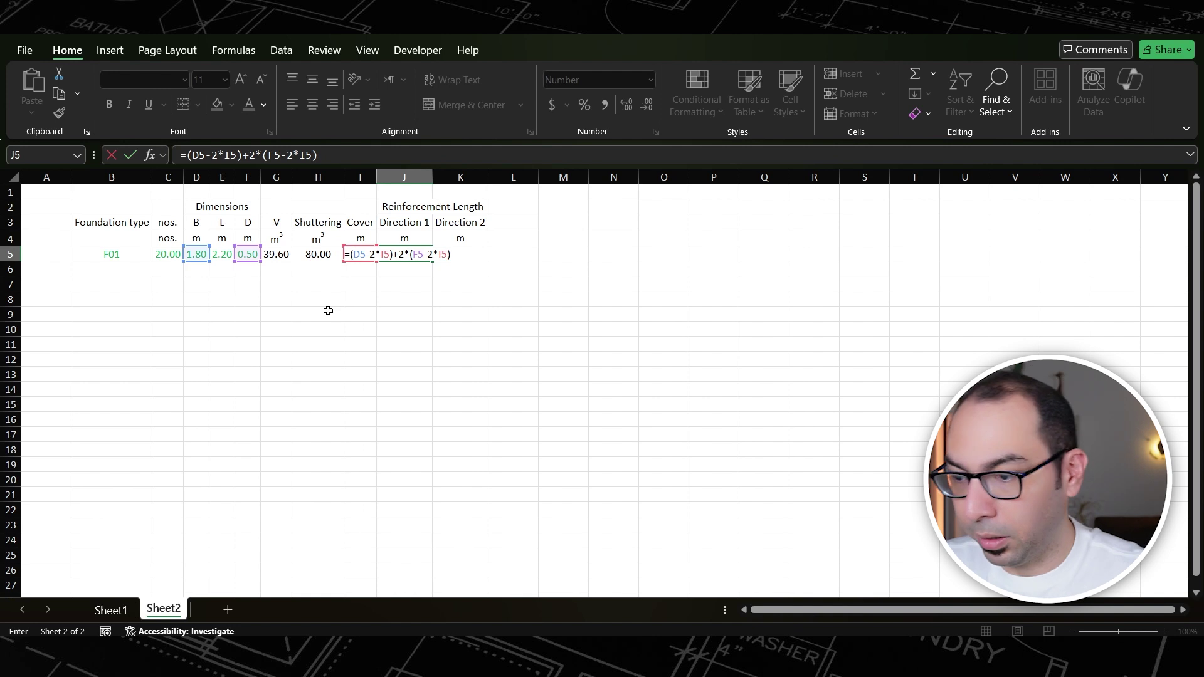
pyautogui.press('Return')
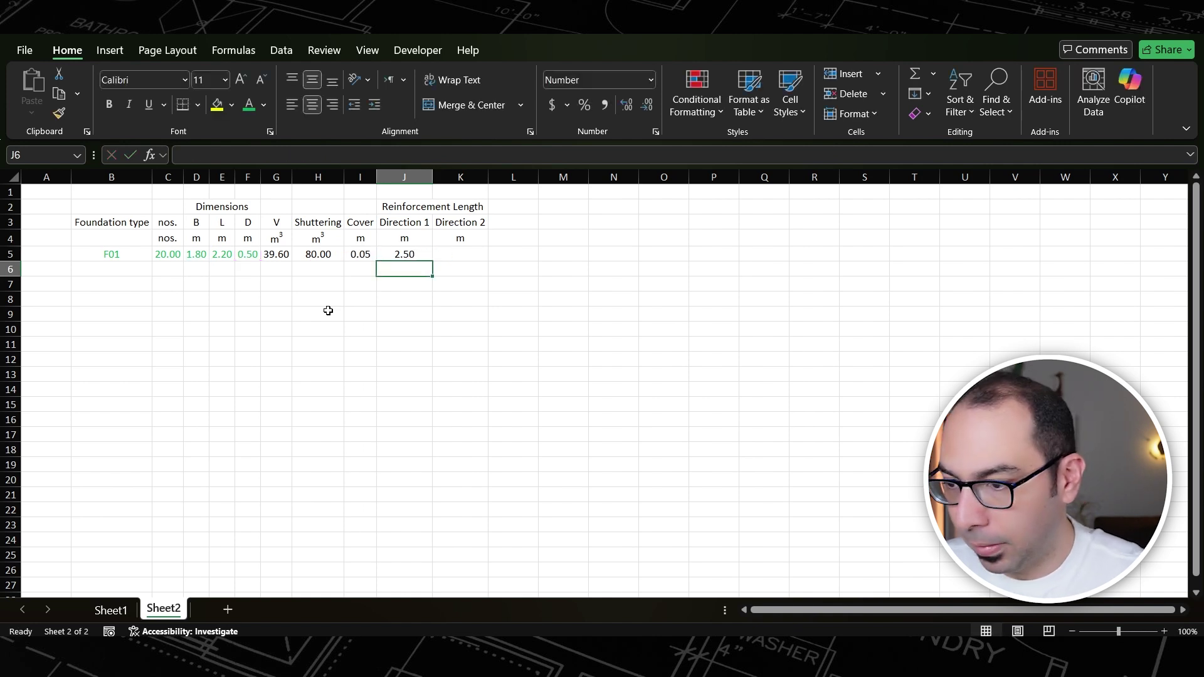
# - Copy the formula text of J5 into K5 under Direction 2, keeping its cell references the same
pyautogui.click(410, 255)
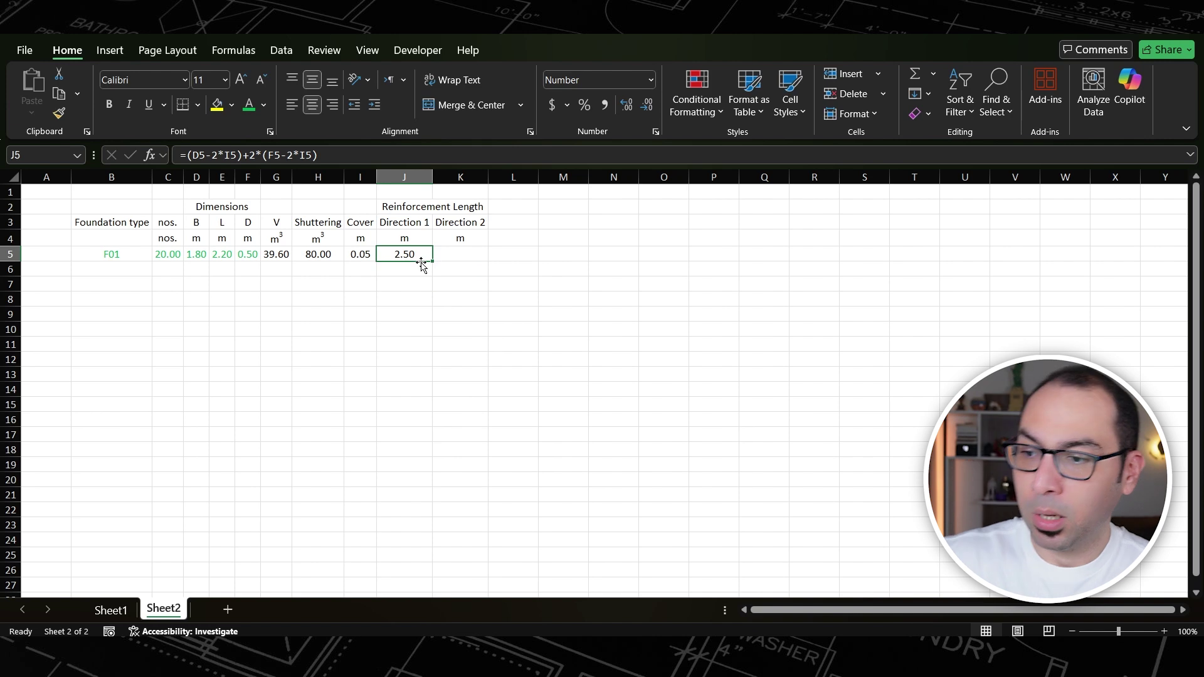
pyautogui.press('F2')
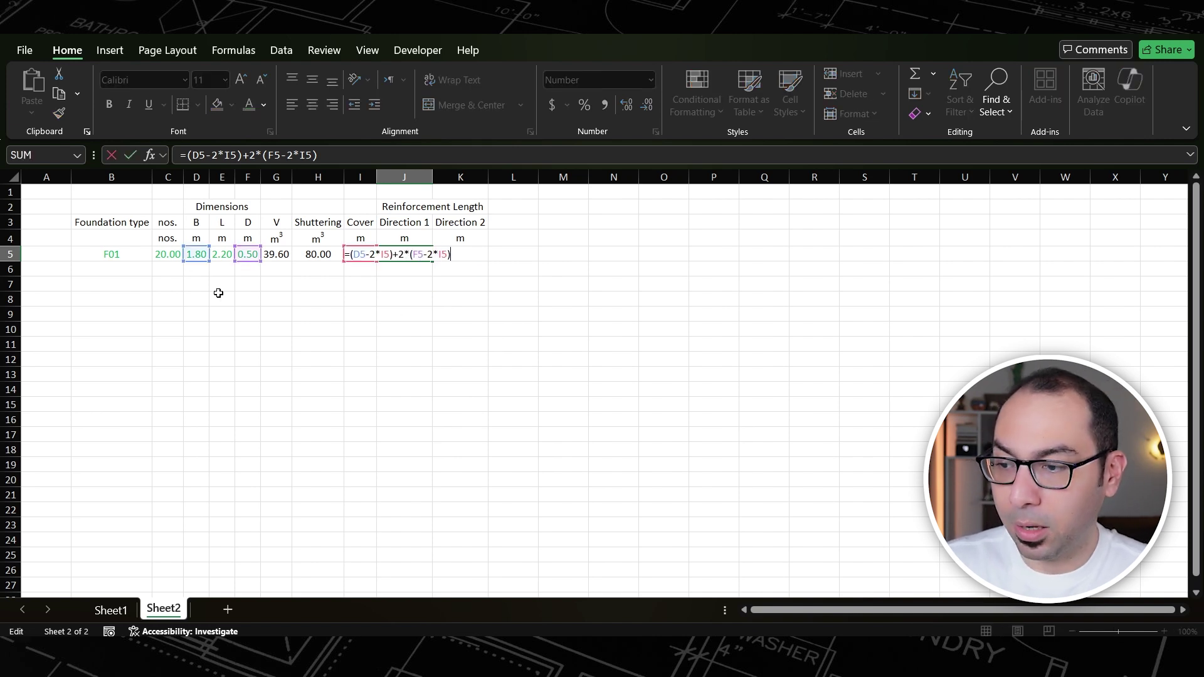
pyautogui.press('Escape')
pyautogui.hotkey('ctrl', 'c')
pyautogui.press('Escape')
pyautogui.press('F2')
pyautogui.hotkey('ctrl', 'c')
pyautogui.press('Escape')
pyautogui.press('Right')
pyautogui.press('F2')
pyautogui.hotkey('ctrl', 'v')
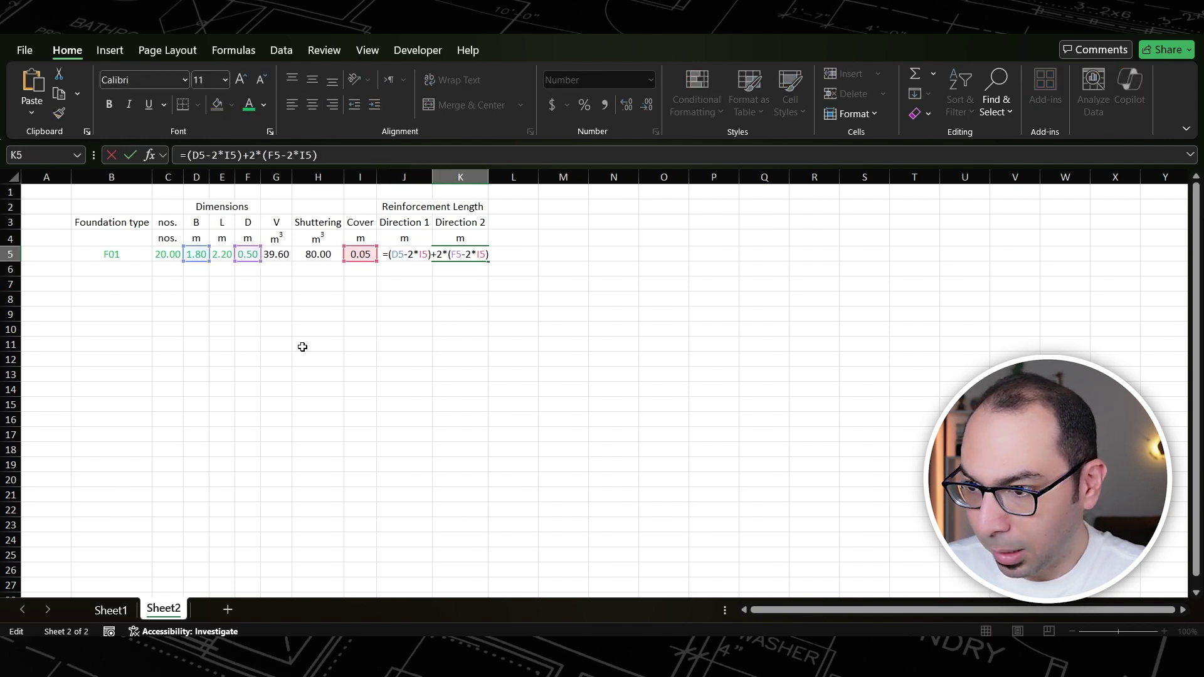
pyautogui.hotkey('ctrl', 'Return')
# - Point the first reference of the K5 formula to the length L, making it =(E5-2*I5)+2*(F5-2*I5)
pyautogui.press('F2')
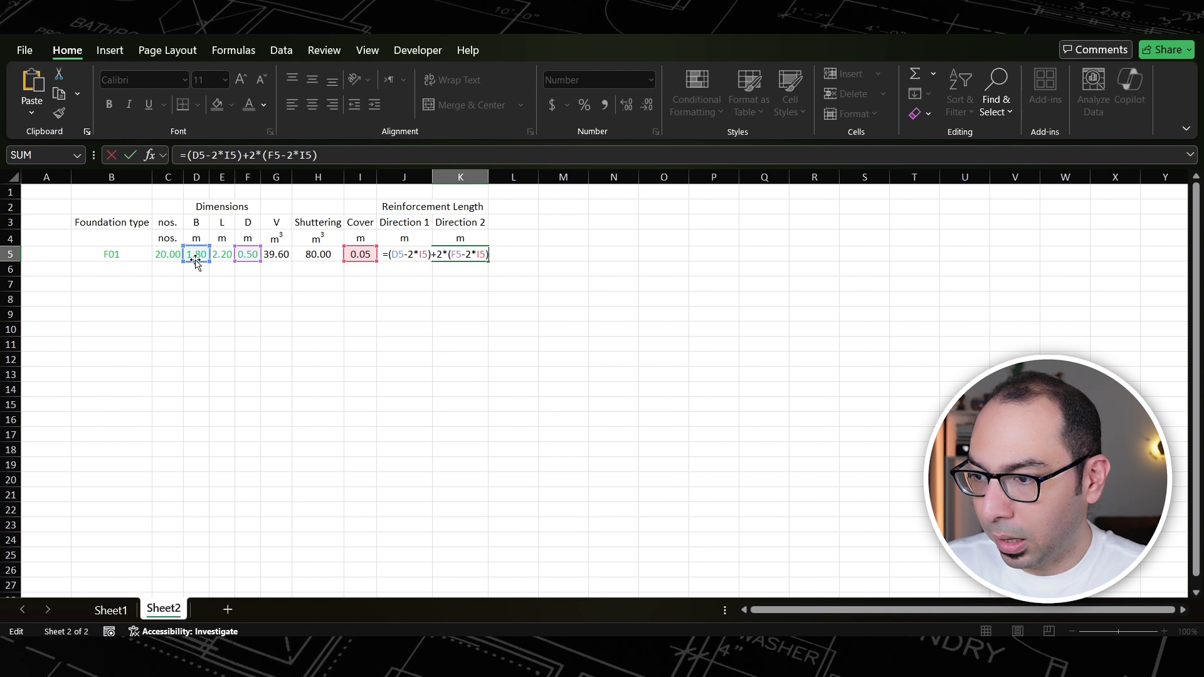
pyautogui.moveTo(196, 262); pyautogui.dragTo(221, 263)
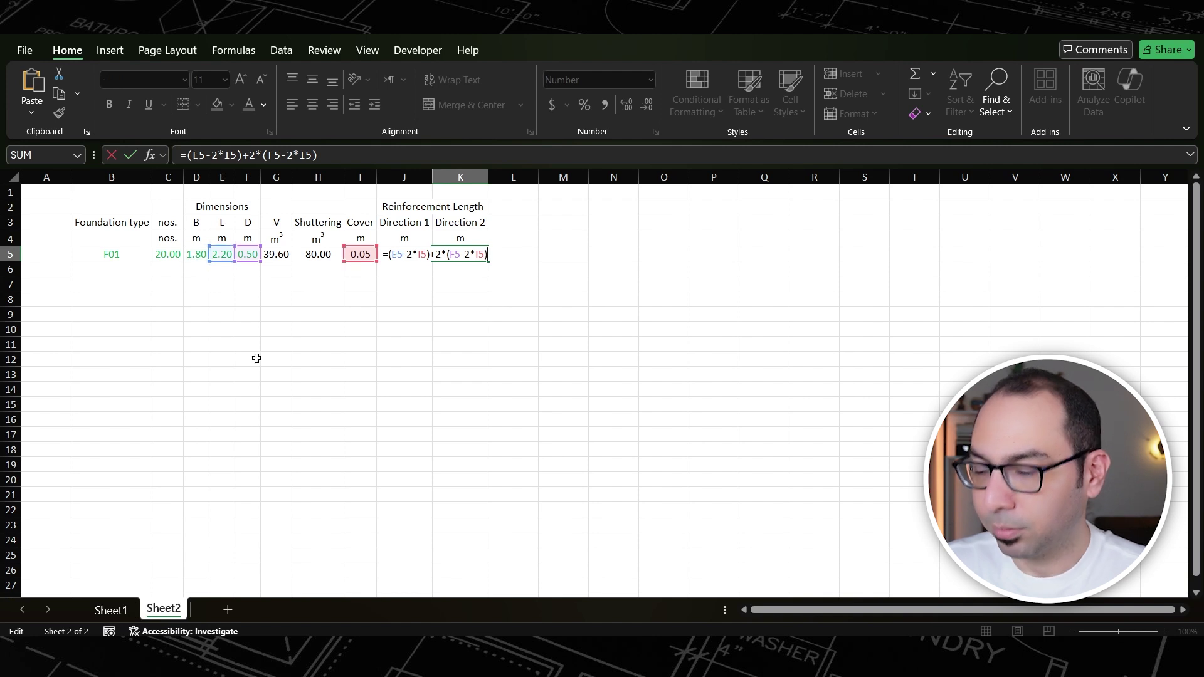
pyautogui.press('Return')
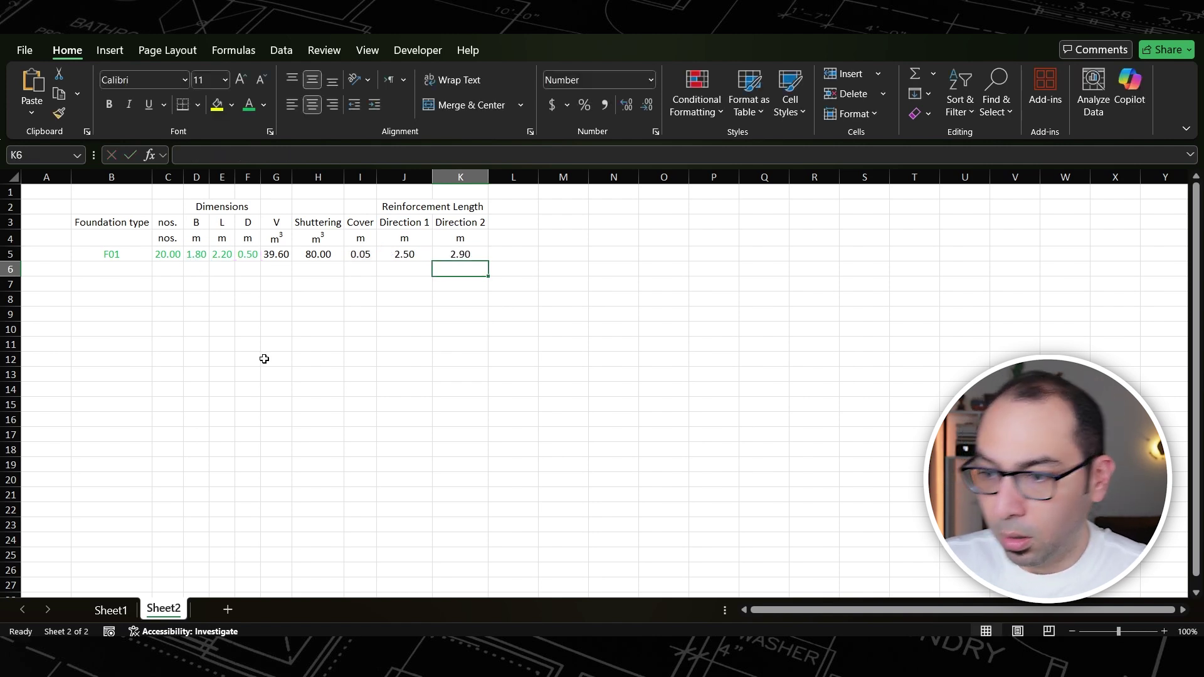
pyautogui.click(223, 258)
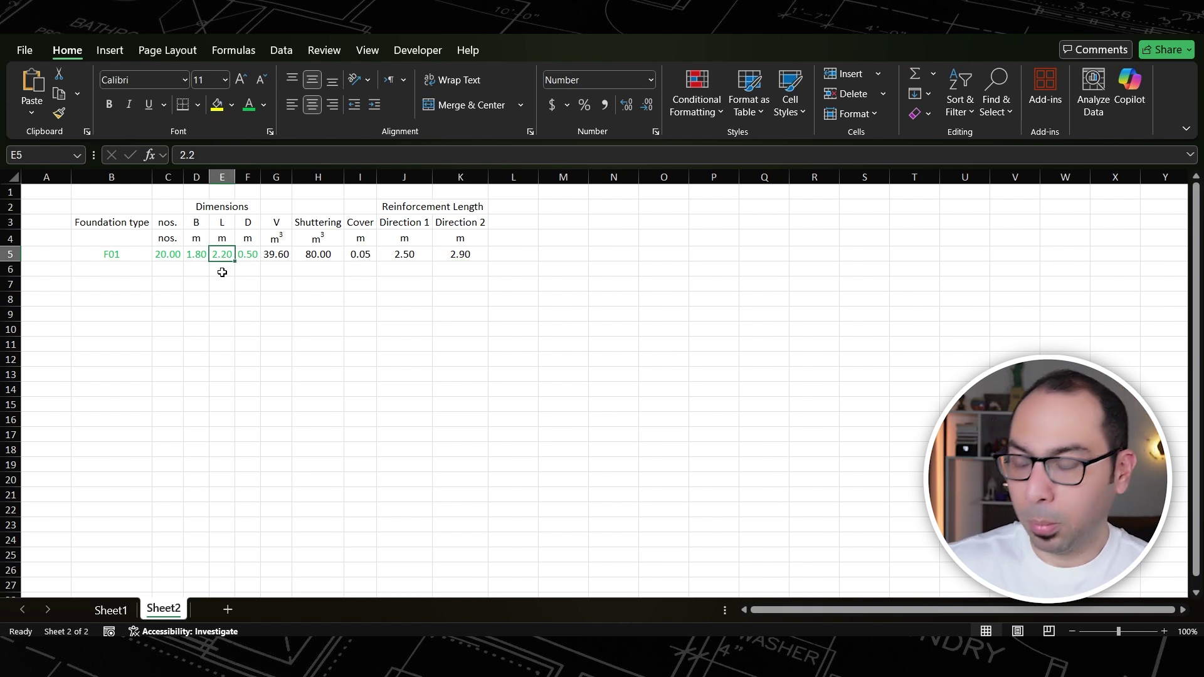
pyautogui.click(467, 254)
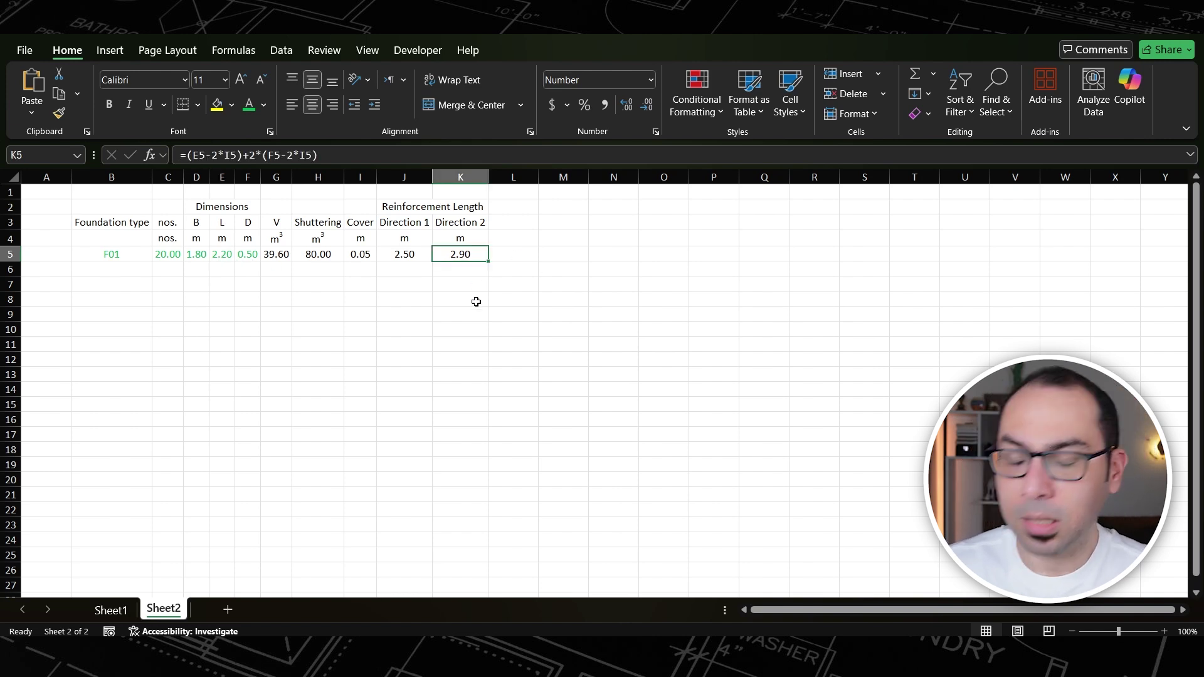
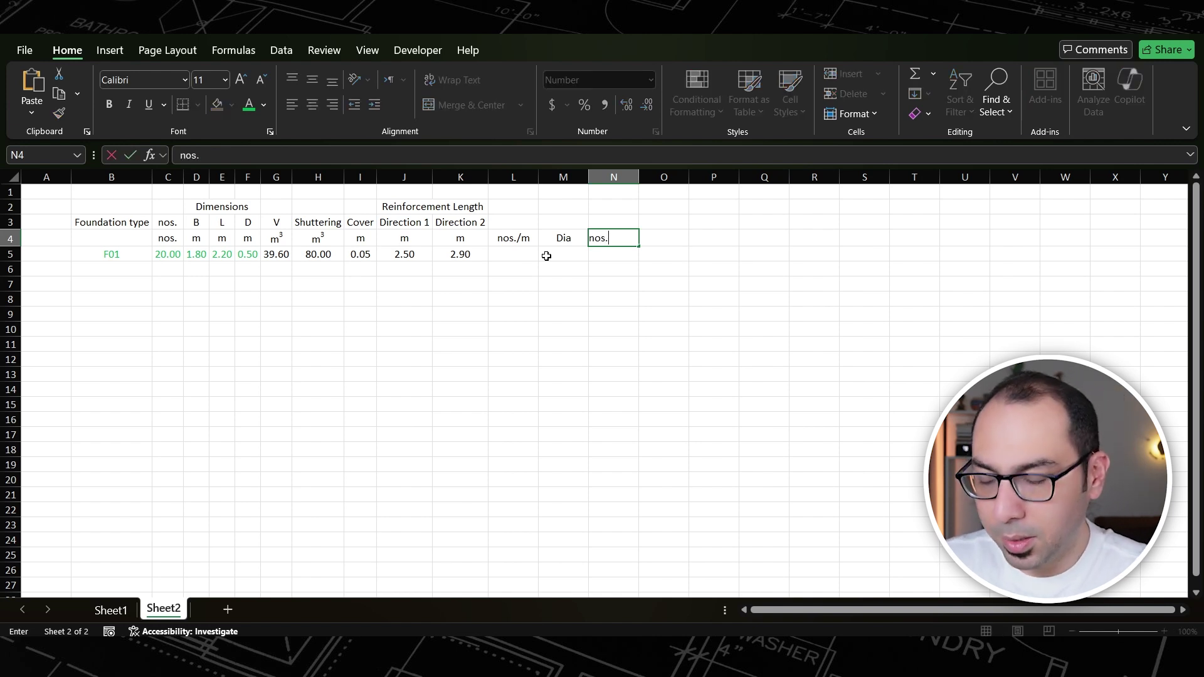
# - Confirm the nos. entry in N4 and enter "Weight" in O4 beside it
pyautogui.press('Tab')
pyautogui.write('Weight')
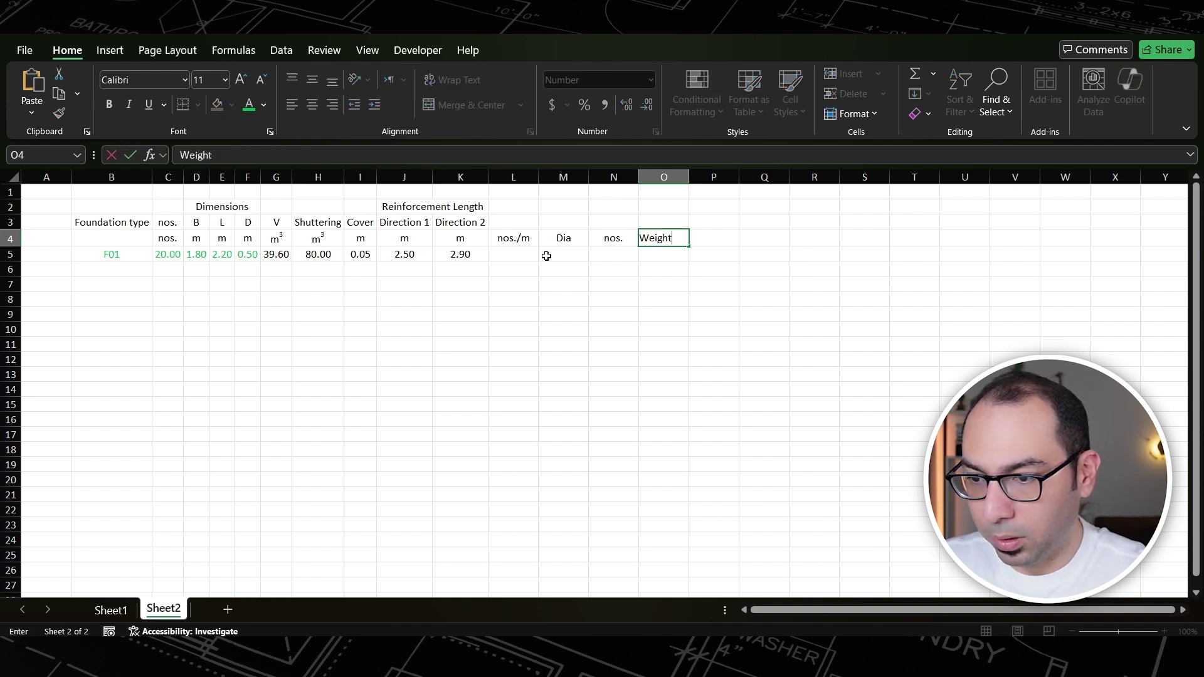
pyautogui.hotkey('ctrl', 'Return')
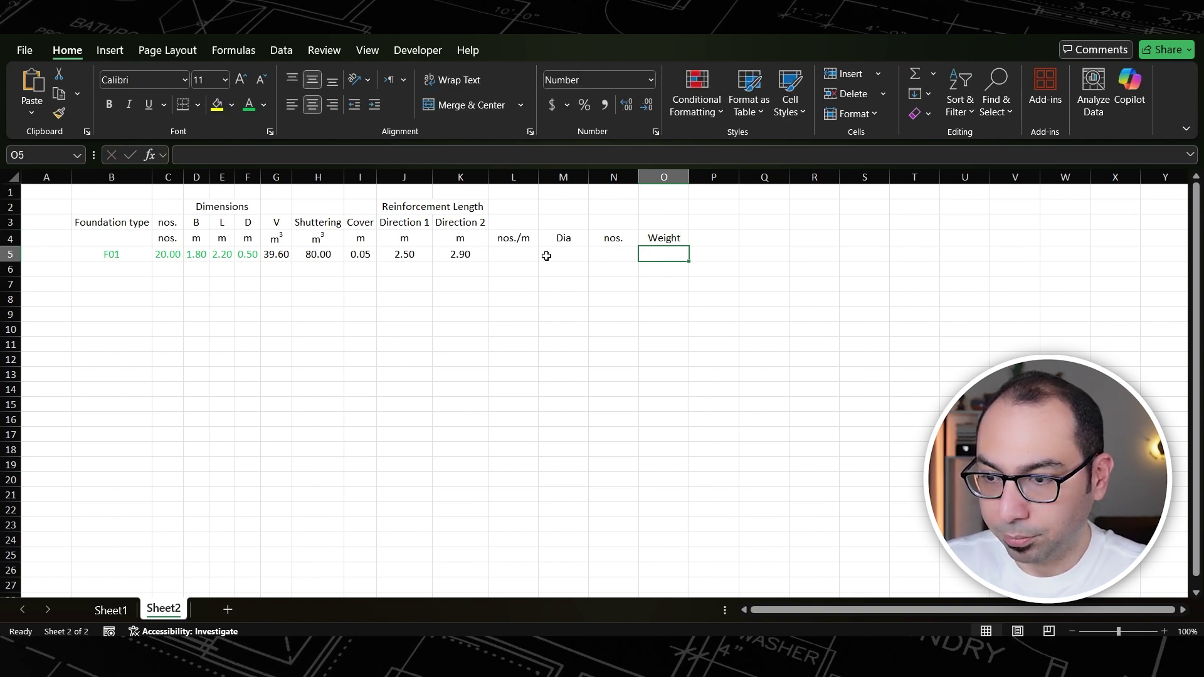
# - Copy the Dia, nos. and Weight labels from M4:O4 into the heading row at M3:O3
pyautogui.press('Left')
pyautogui.press('Left')
pyautogui.hotkey('shift', 'Right')
pyautogui.hotkey('shift', 'Right')
pyautogui.hotkey('ctrl', 'c')
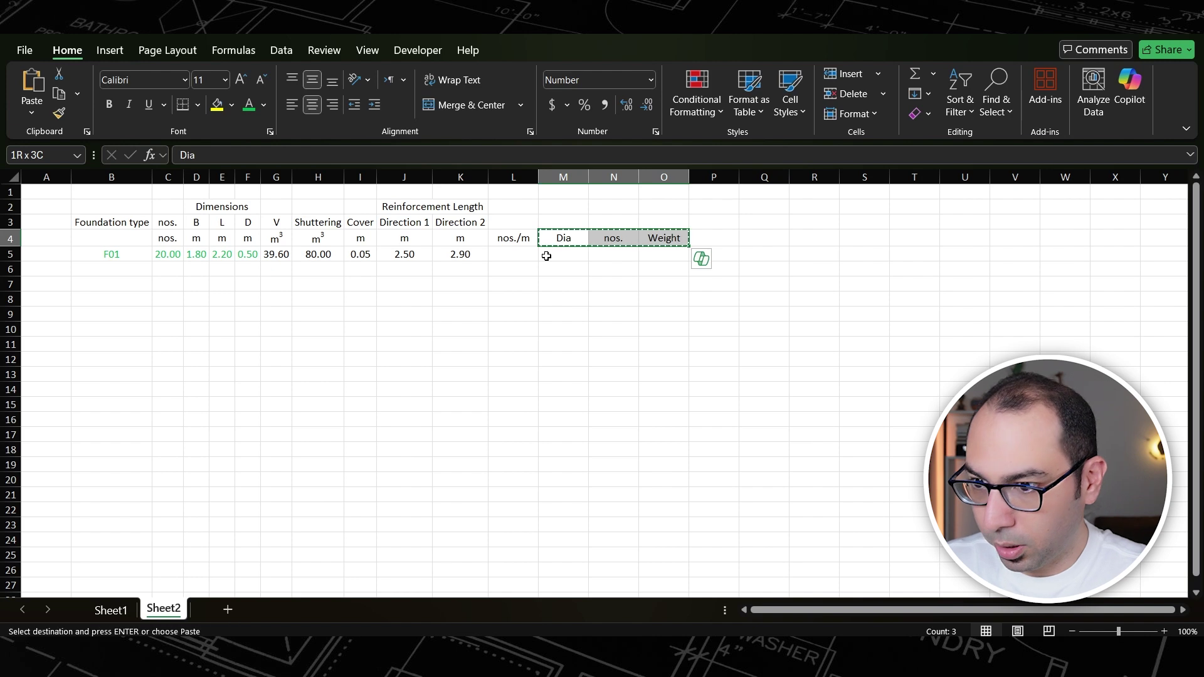
pyautogui.press('Up')
pyautogui.press('Return')
# - Replace the row 4 labels with units: mm under Dia in M4 and kg under Weight in O4
pyautogui.press('Down')
pyautogui.write('mm')
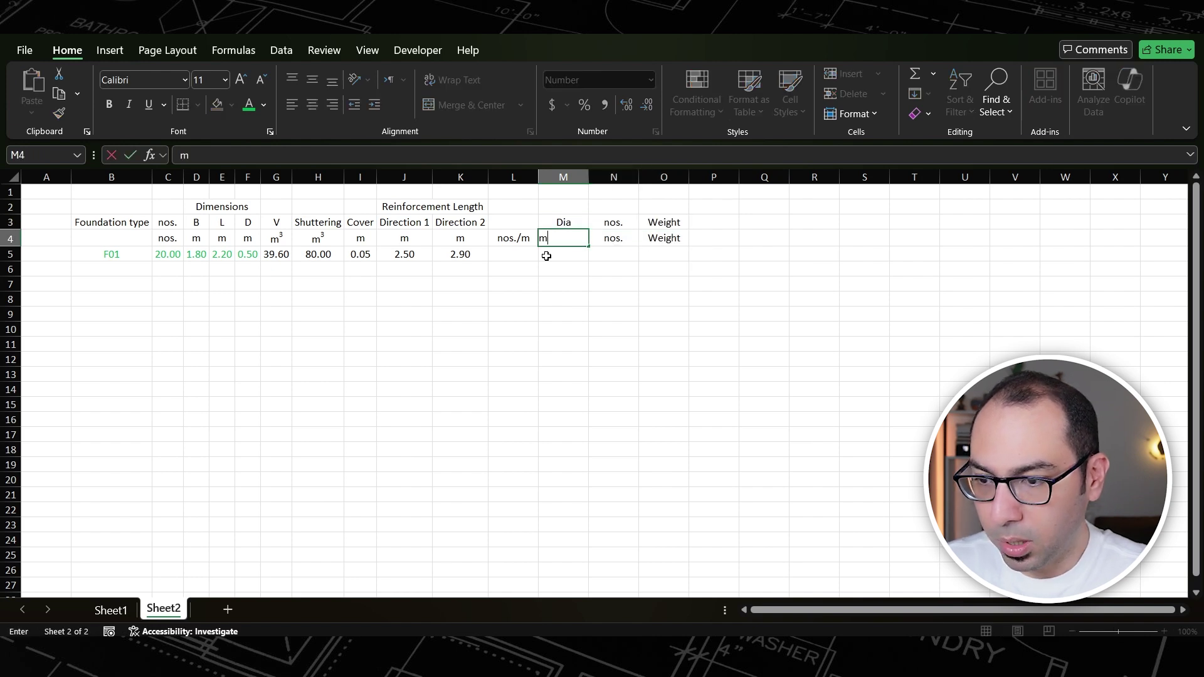
pyautogui.press('Tab')
pyautogui.press('Tab')
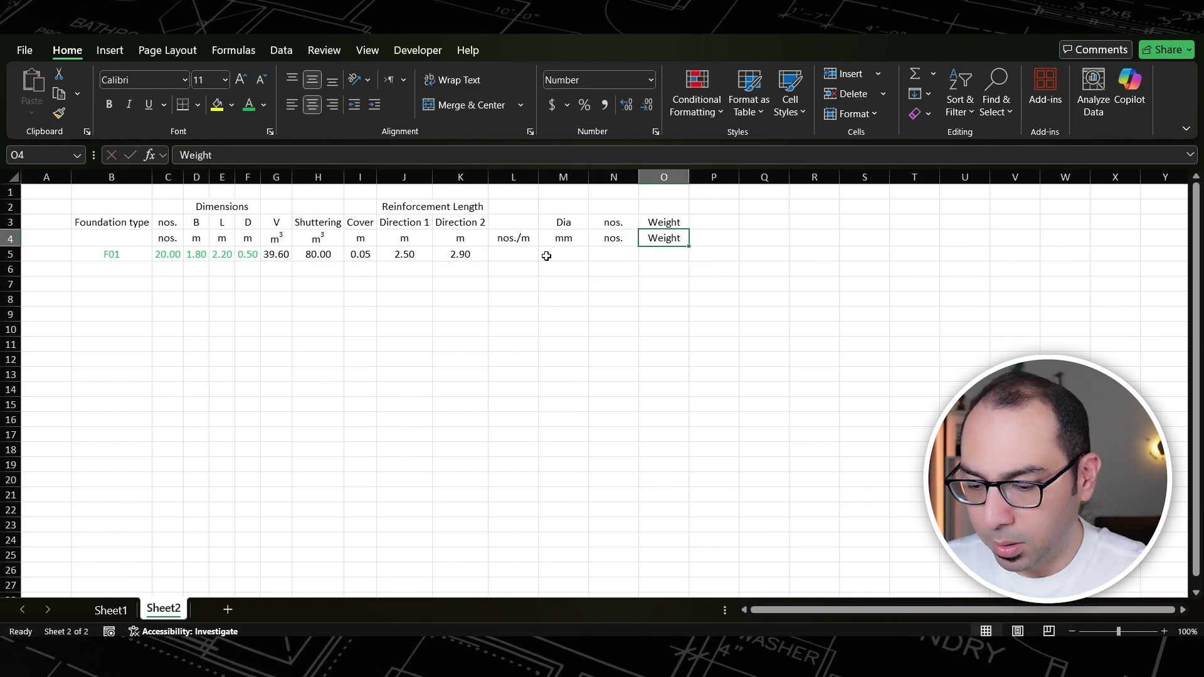
pyautogui.write('kg')
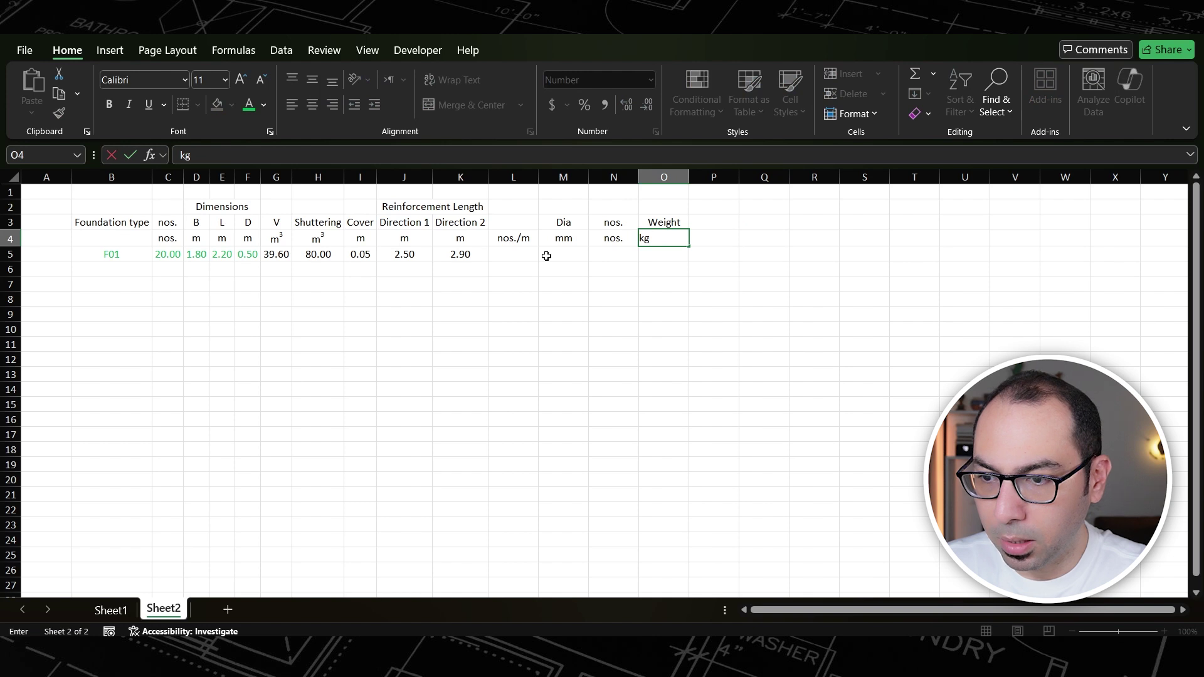
pyautogui.press('Return')
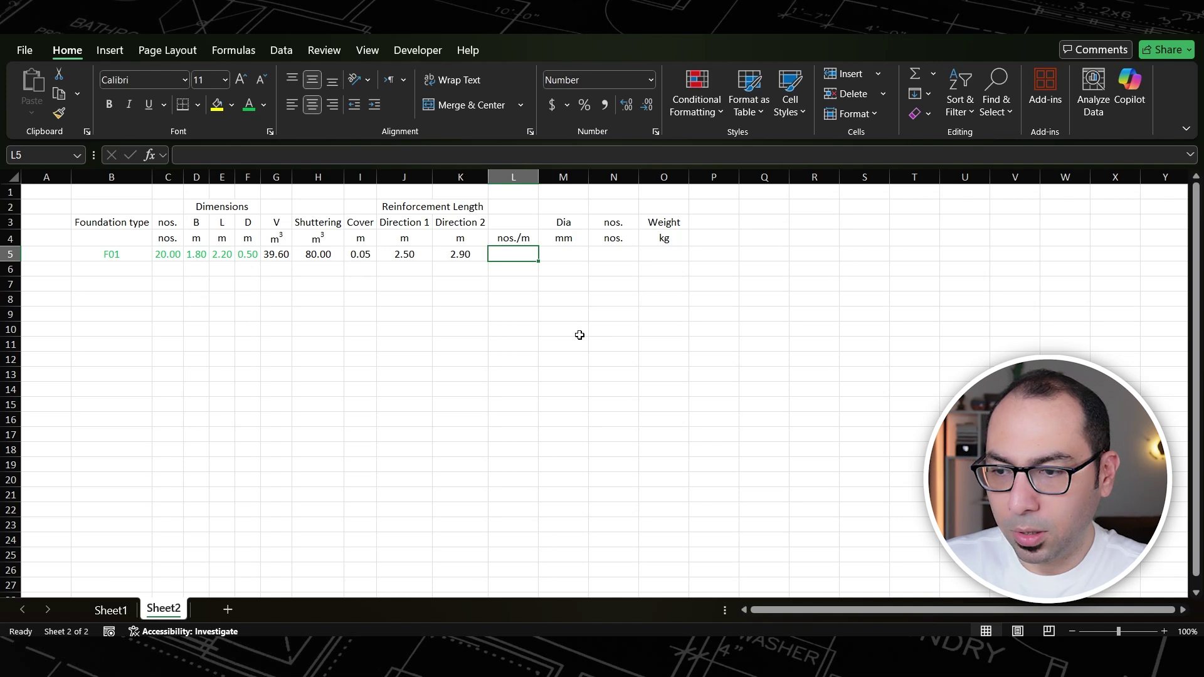
# - Enter 7 bars per metre in L5 and a bar diameter of 16 mm in M5 for F01
pyautogui.write('7')
pyautogui.press('Tab')
pyautogui.write('16')
pyautogui.press('Tab')
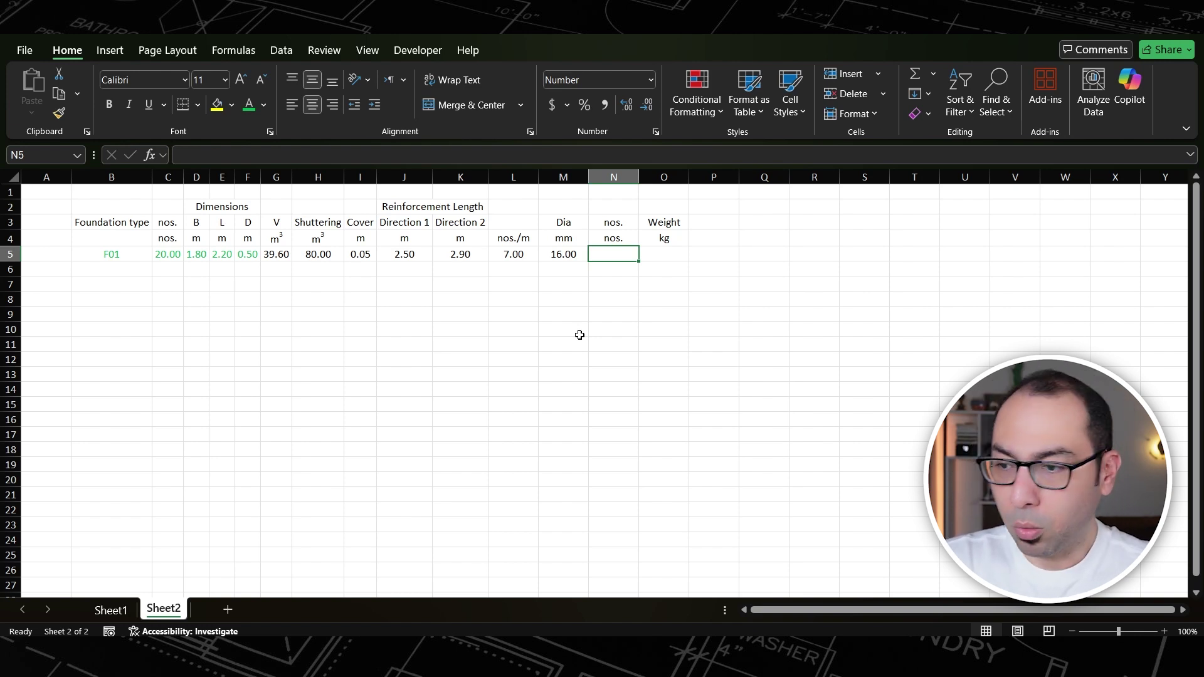
# - Review the Direction 1 formula in J5, then calculate the number of bars in N5 with =E5*L5
pyautogui.click(407, 255)
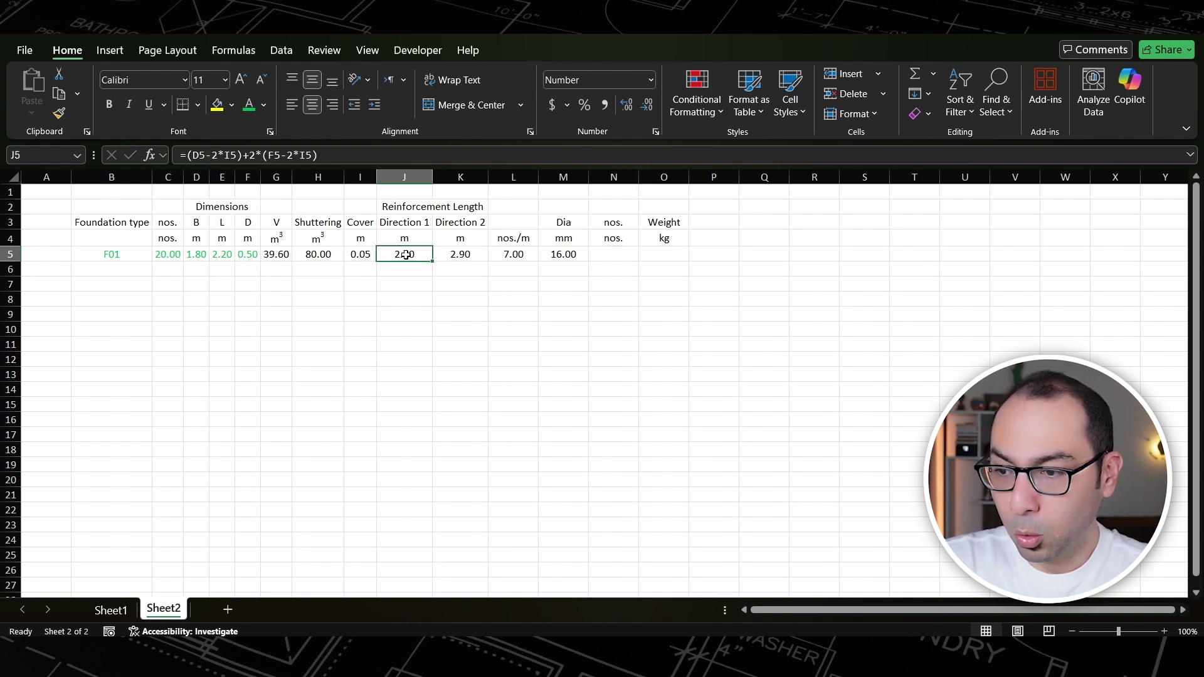
pyautogui.doubleClick(407, 255)
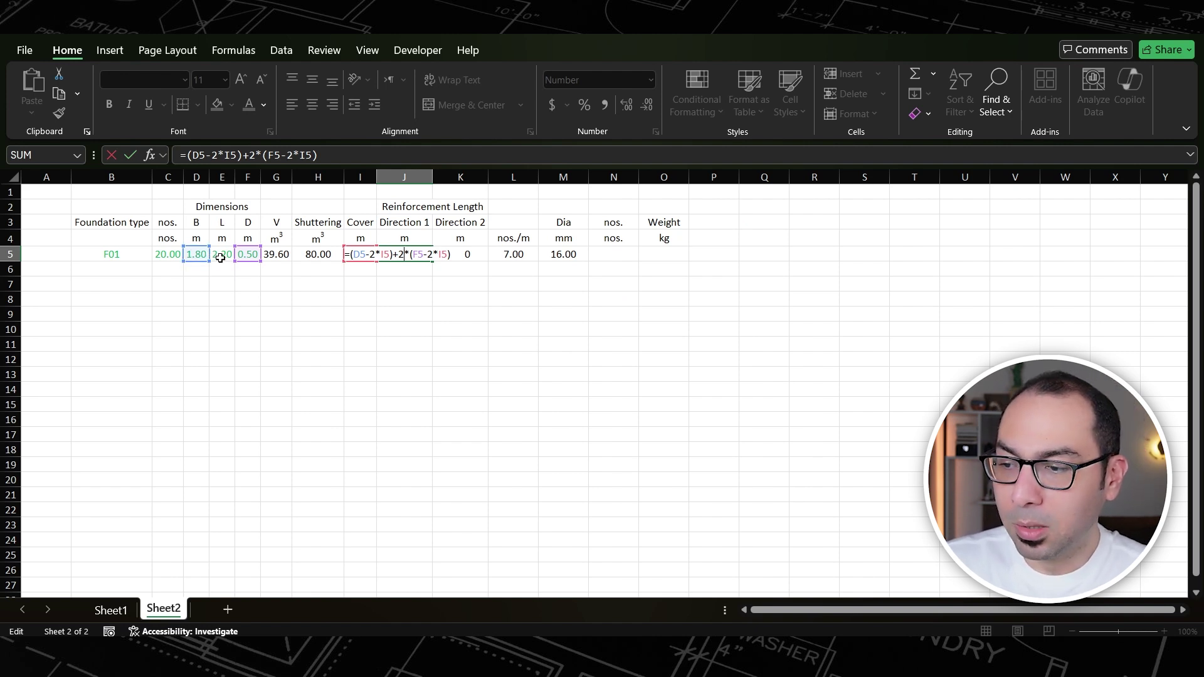
pyautogui.hotkey('ctrl', 'Return')
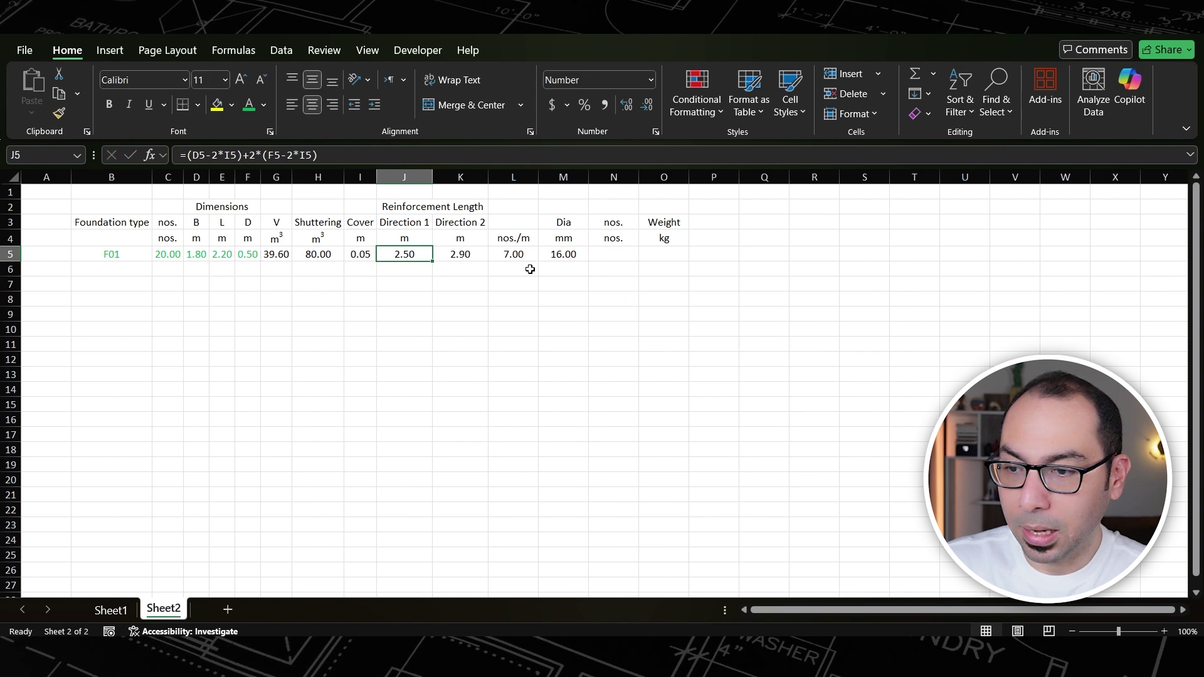
pyautogui.click(615, 254)
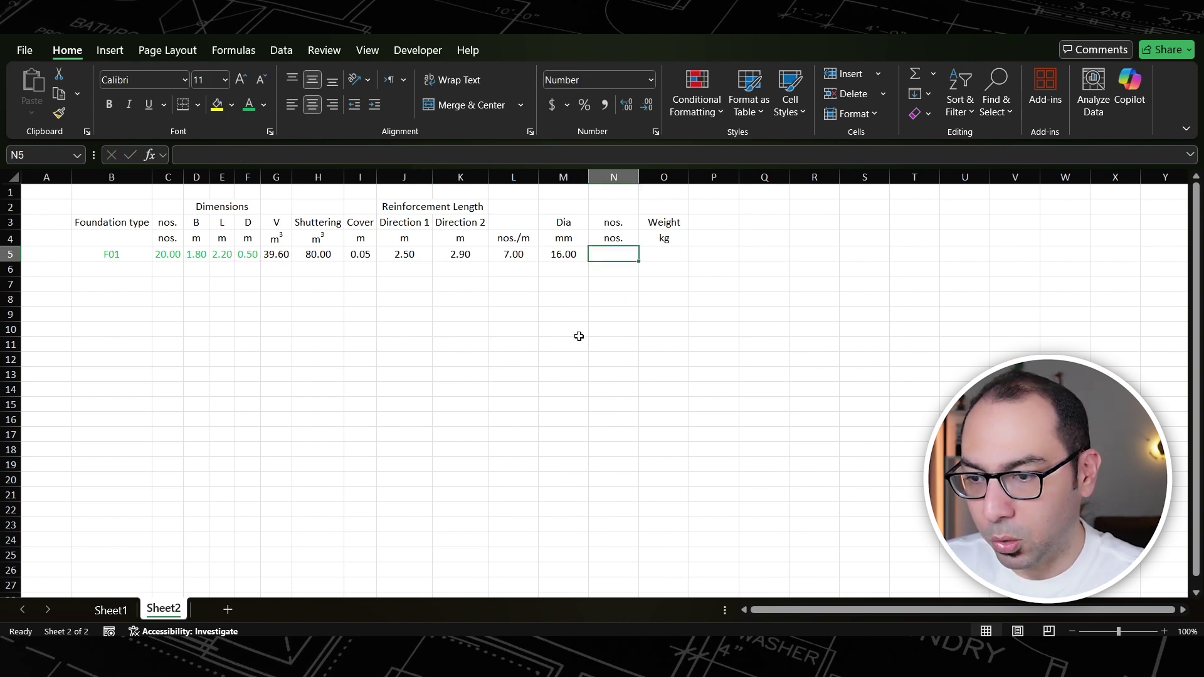
pyautogui.write('=')
pyautogui.click(222, 253)
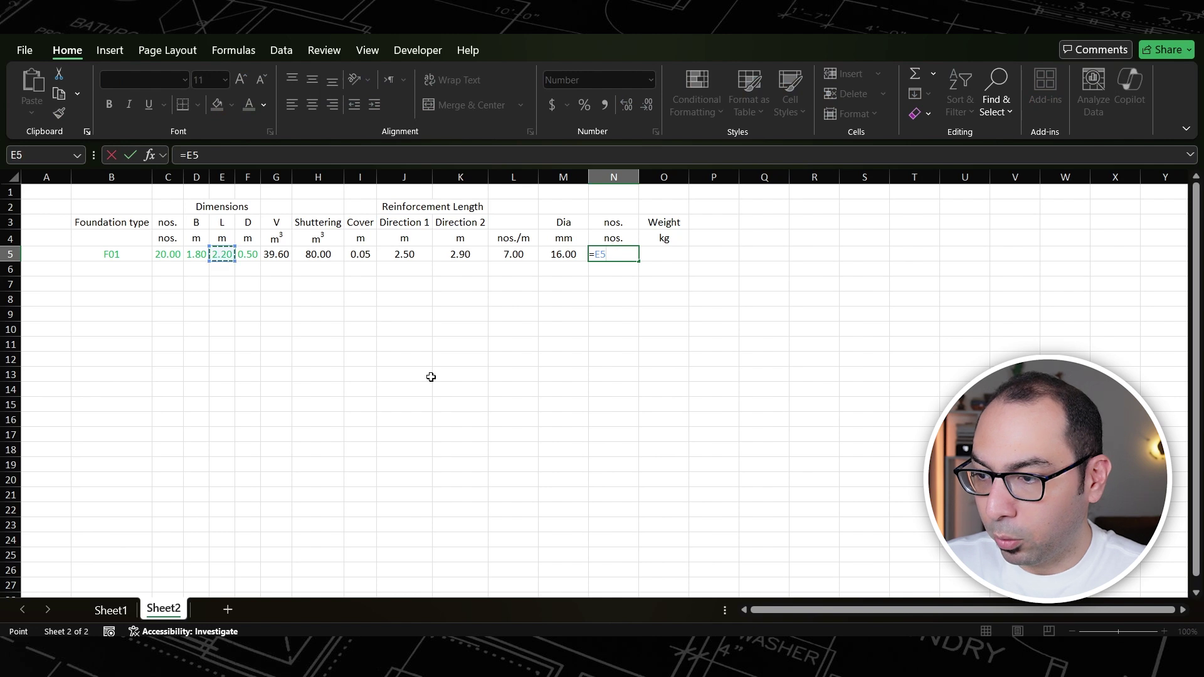
pyautogui.write('*')
pyautogui.click(506, 254)
pyautogui.press('Return')
pyautogui.press('Up')
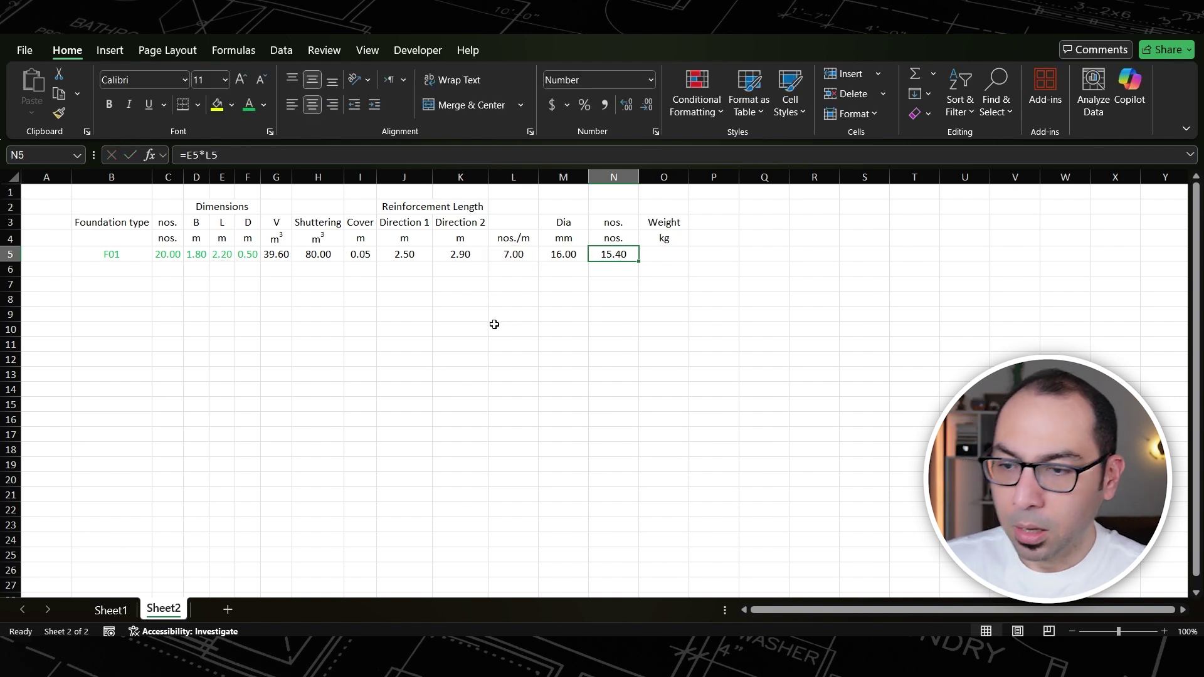
# - Round up the number of bars in N5 by wrapping E5*L5 in the CEILING.MATH function
pyautogui.press('F2')
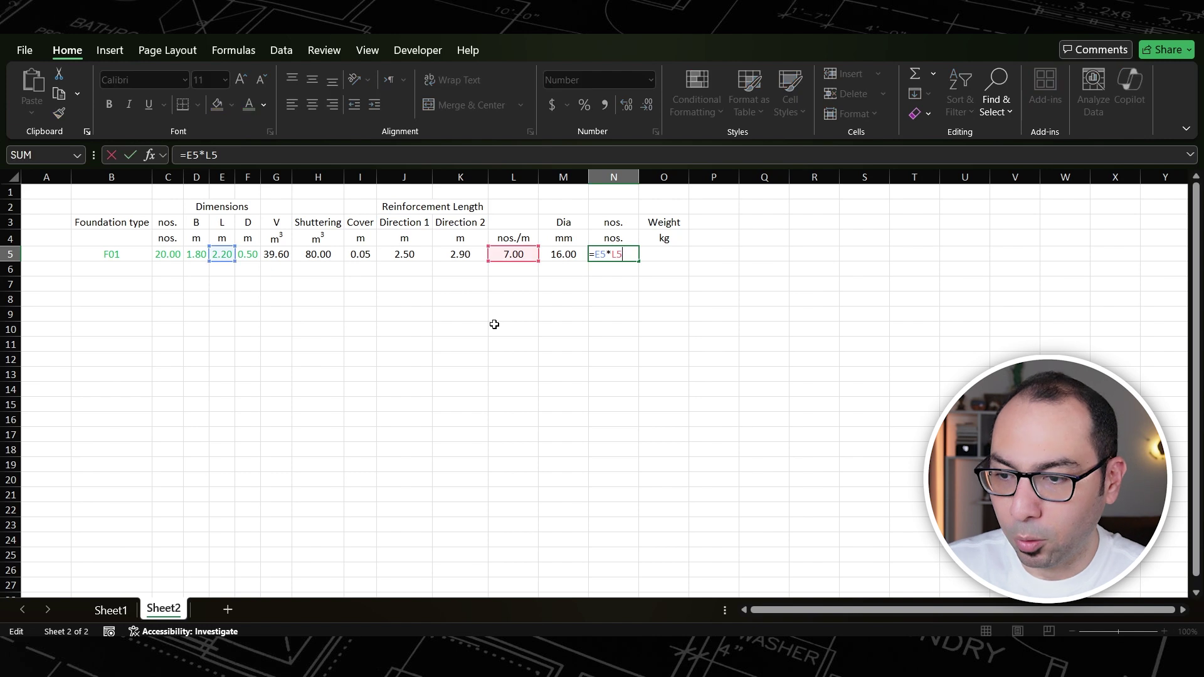
pyautogui.press('Left')
pyautogui.press('Left')
pyautogui.press('Left')
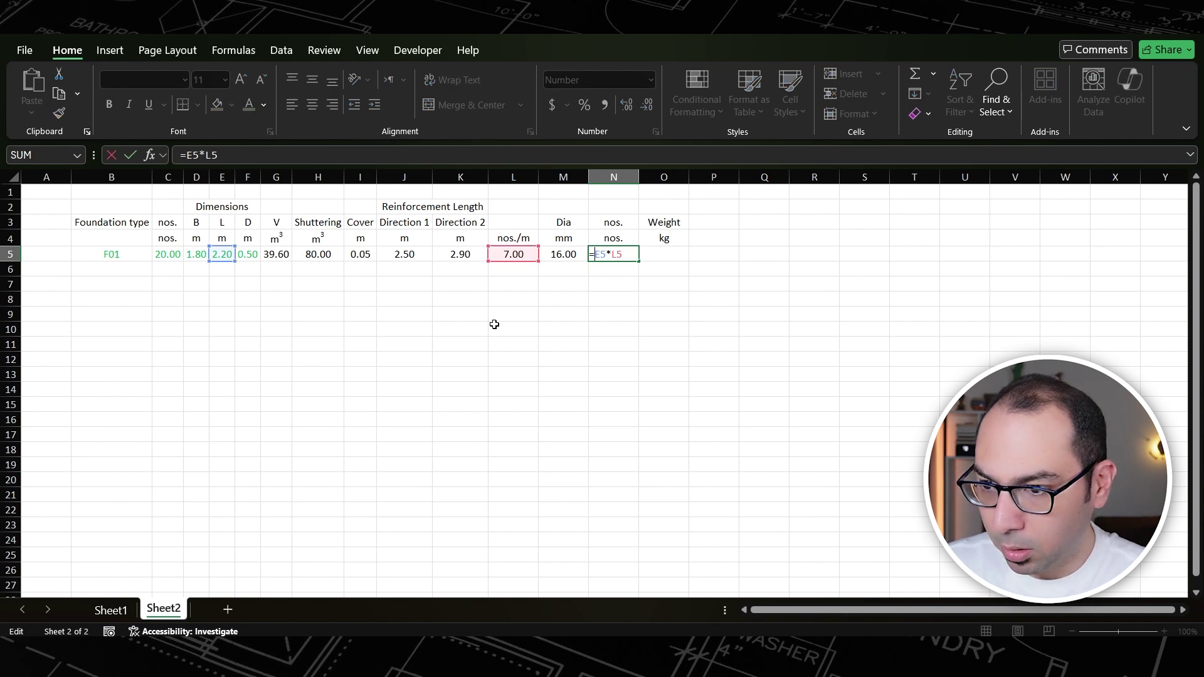
pyautogui.write('c')
pyautogui.press('Tab')
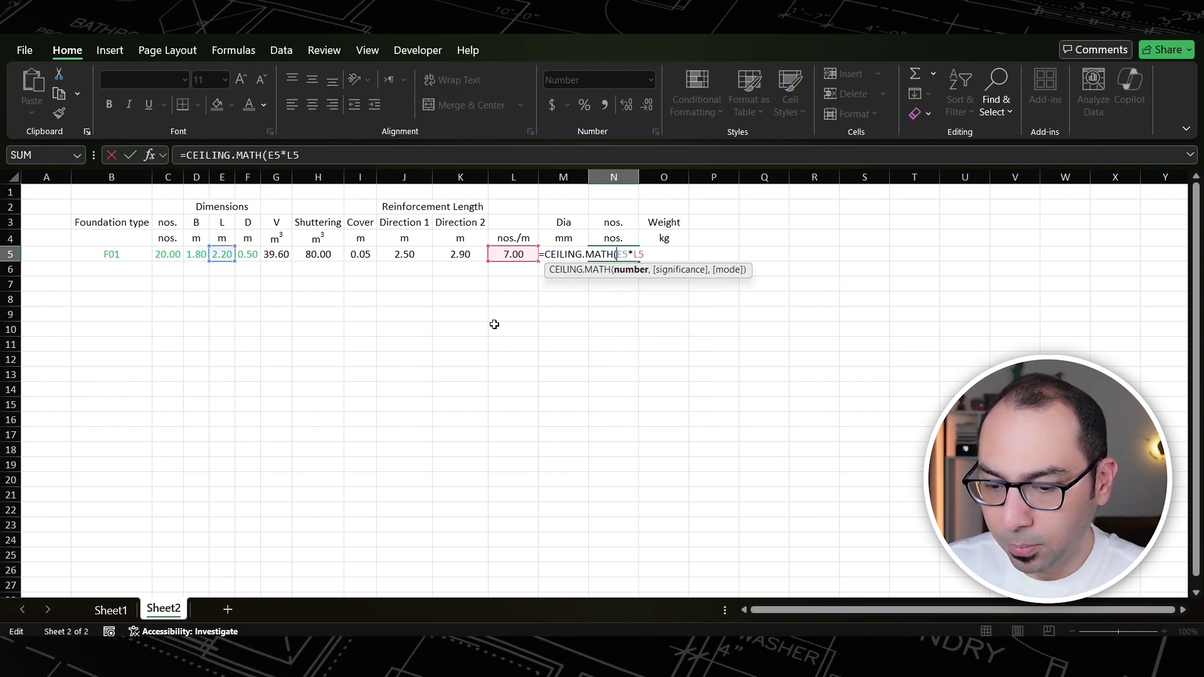
pyautogui.press('Return')
pyautogui.press('Up')
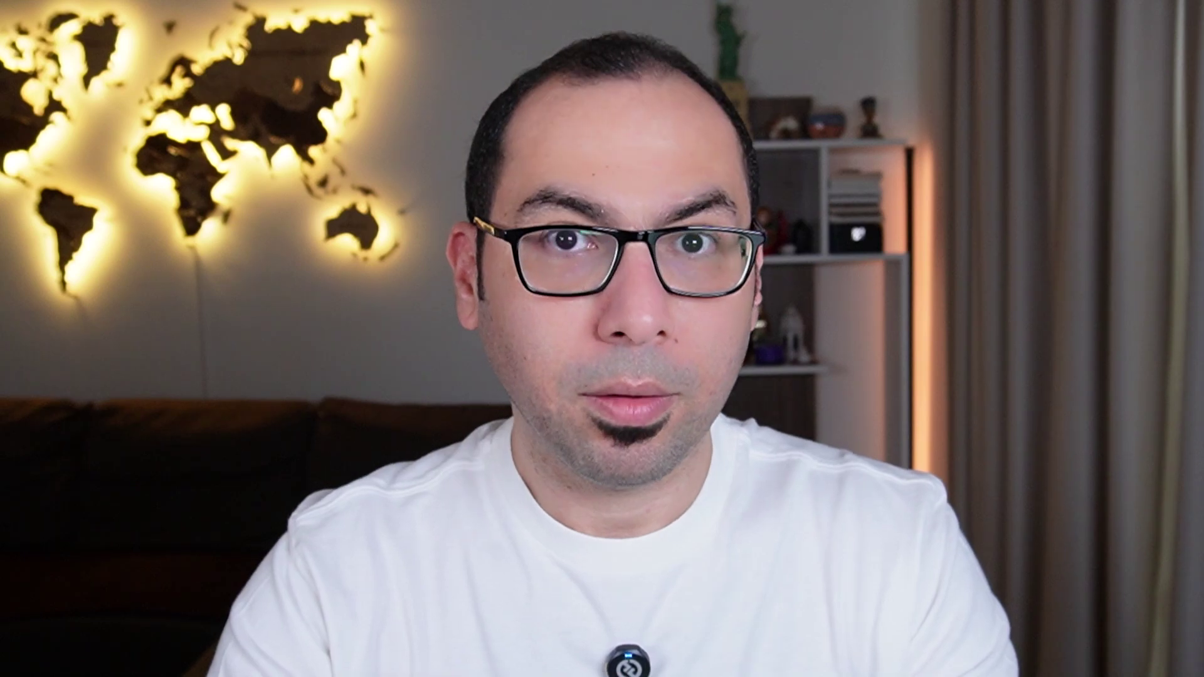
# - Calculate the Direction 1 steel weight for F01 in O5 with =N5*J5*M5^2/162
pyautogui.press('Right')
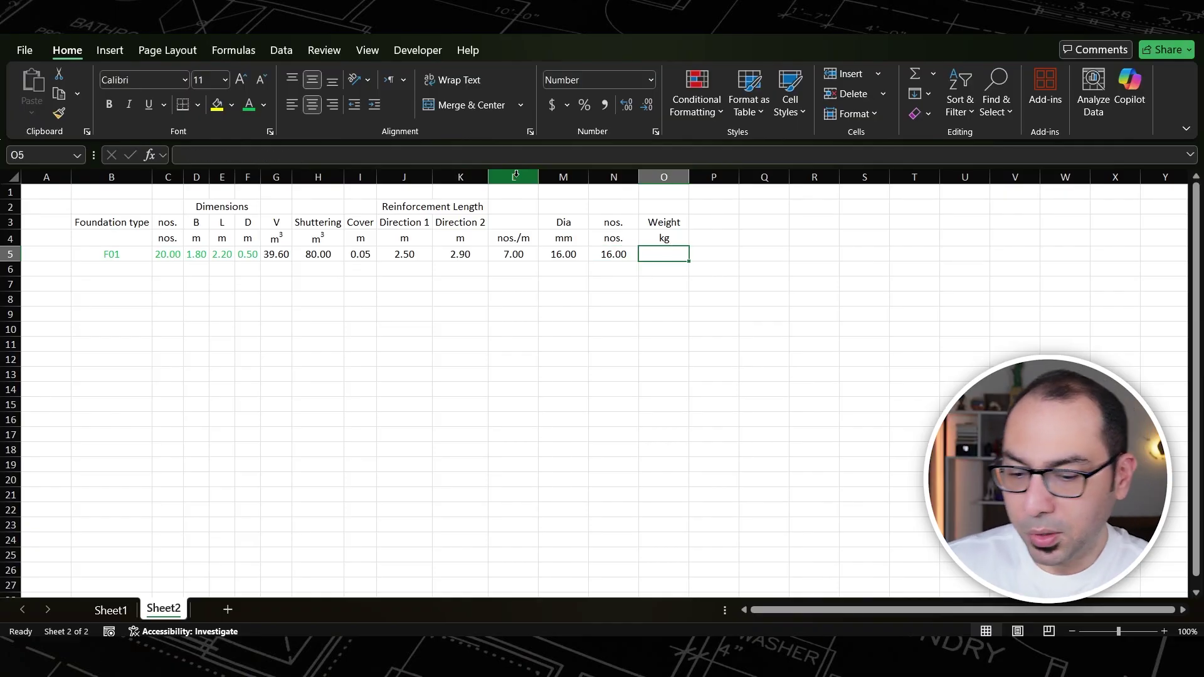
pyautogui.write('=')
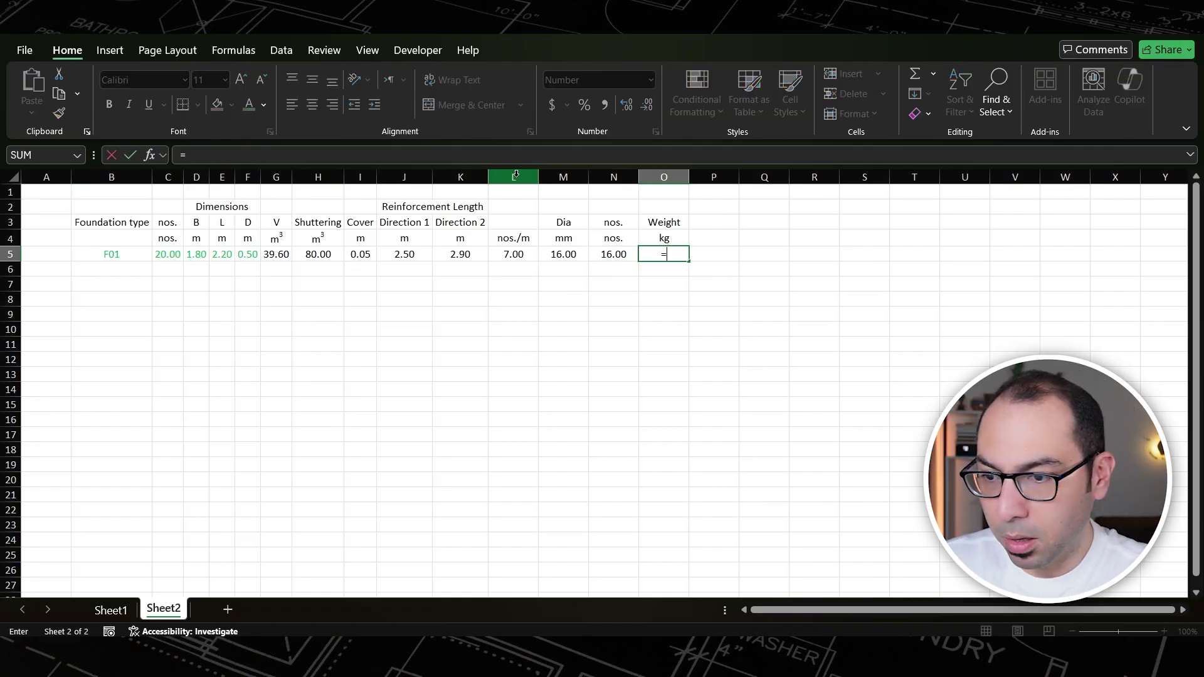
pyautogui.click(614, 253)
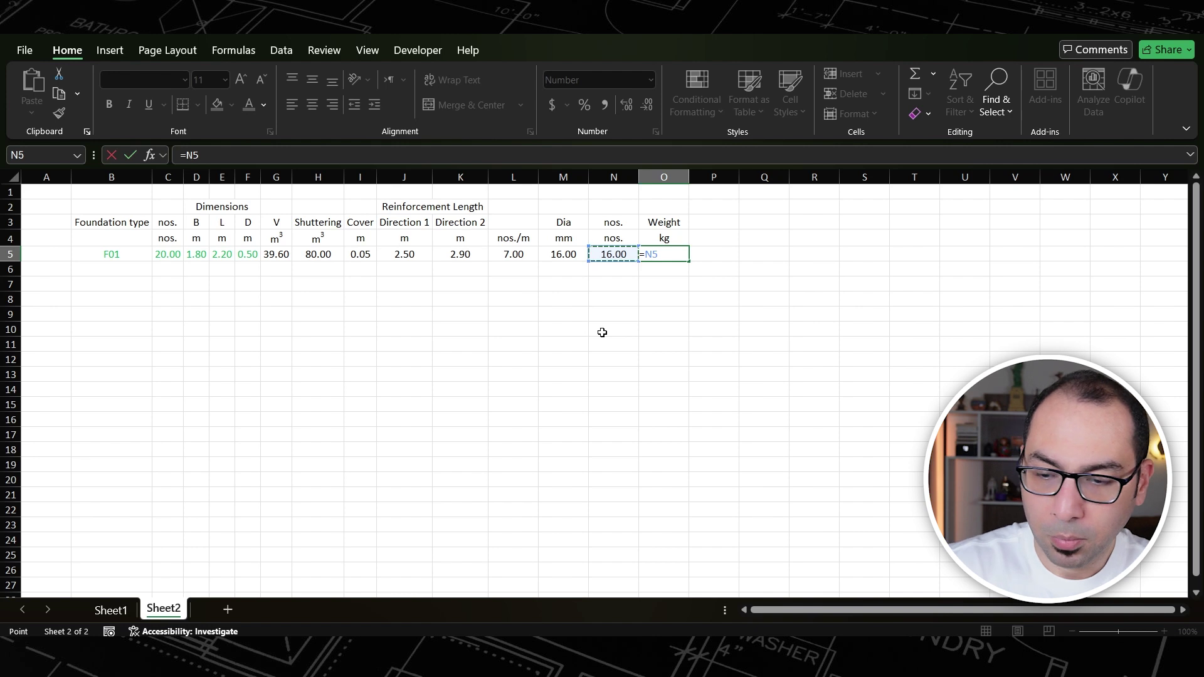
pyautogui.write('*')
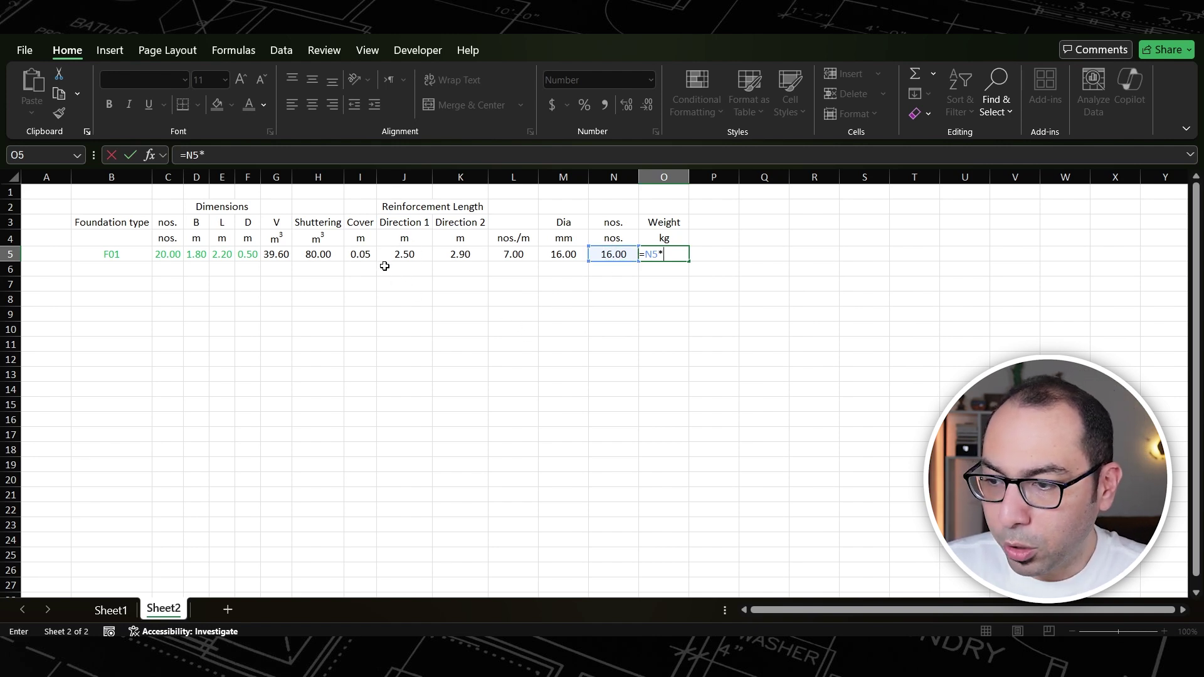
pyautogui.click(403, 254)
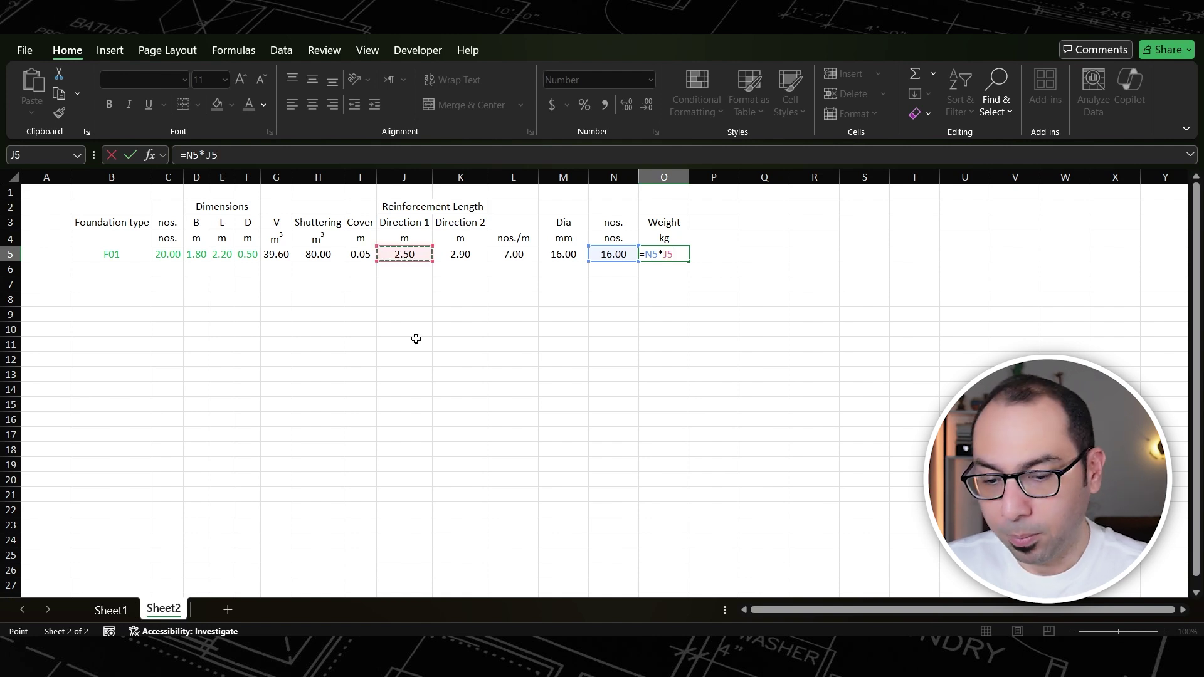
pyautogui.write('*')
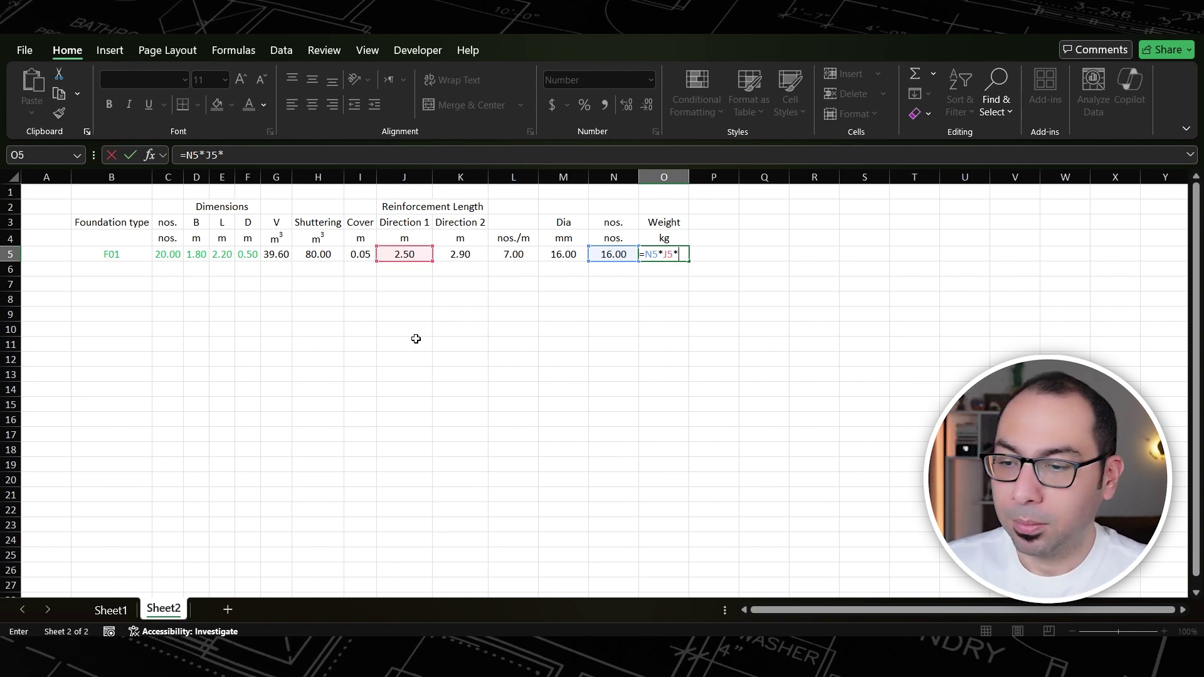
pyautogui.click(560, 256)
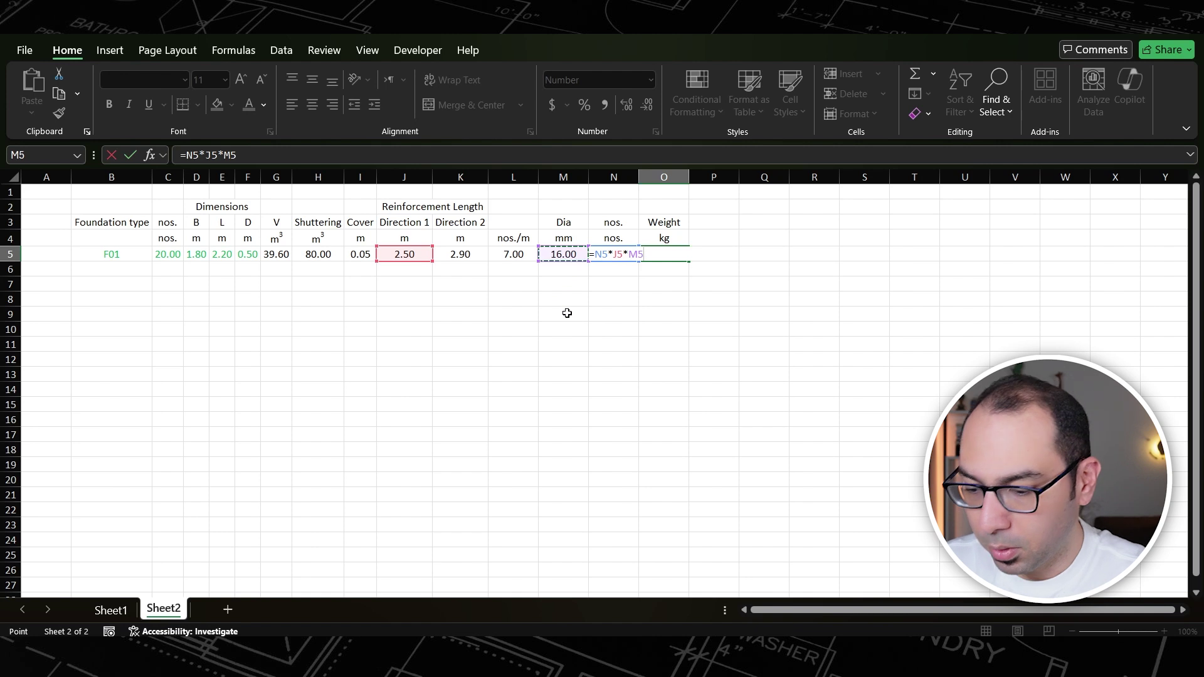
pyautogui.write('^')
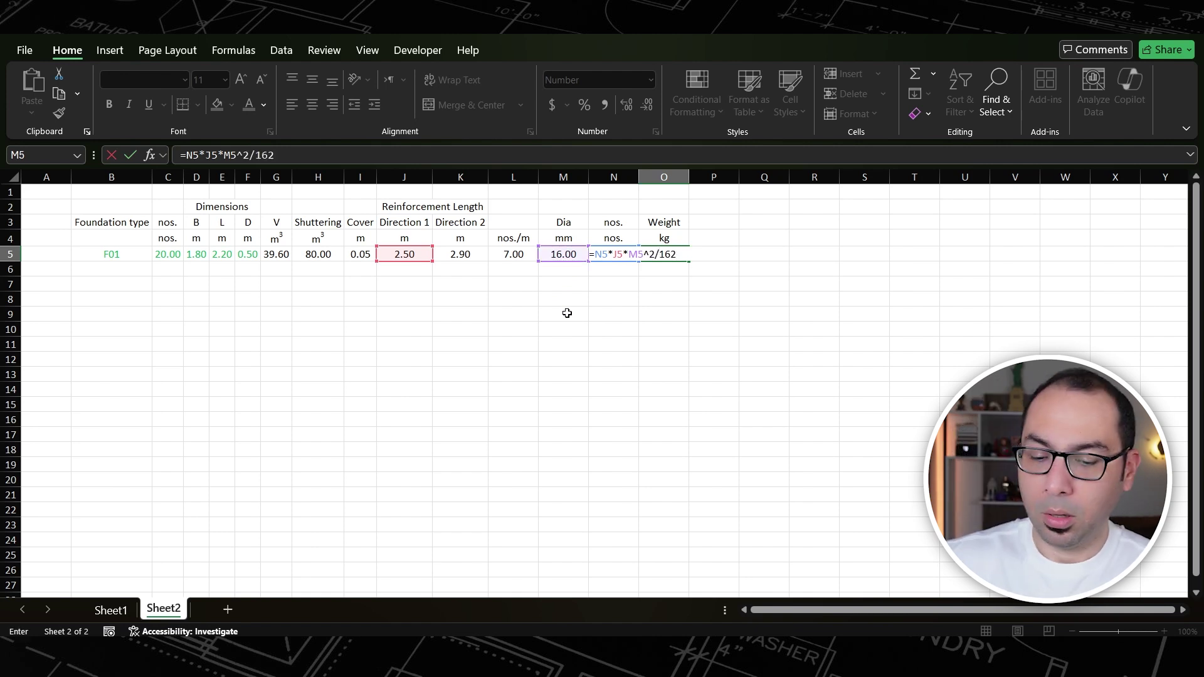
pyautogui.write('2/162')
pyautogui.press('Return')
# - Extend the weight formula in O5 with *C5 to cover all F01 foundations, and review it
pyautogui.press('Up')
pyautogui.press('F2')
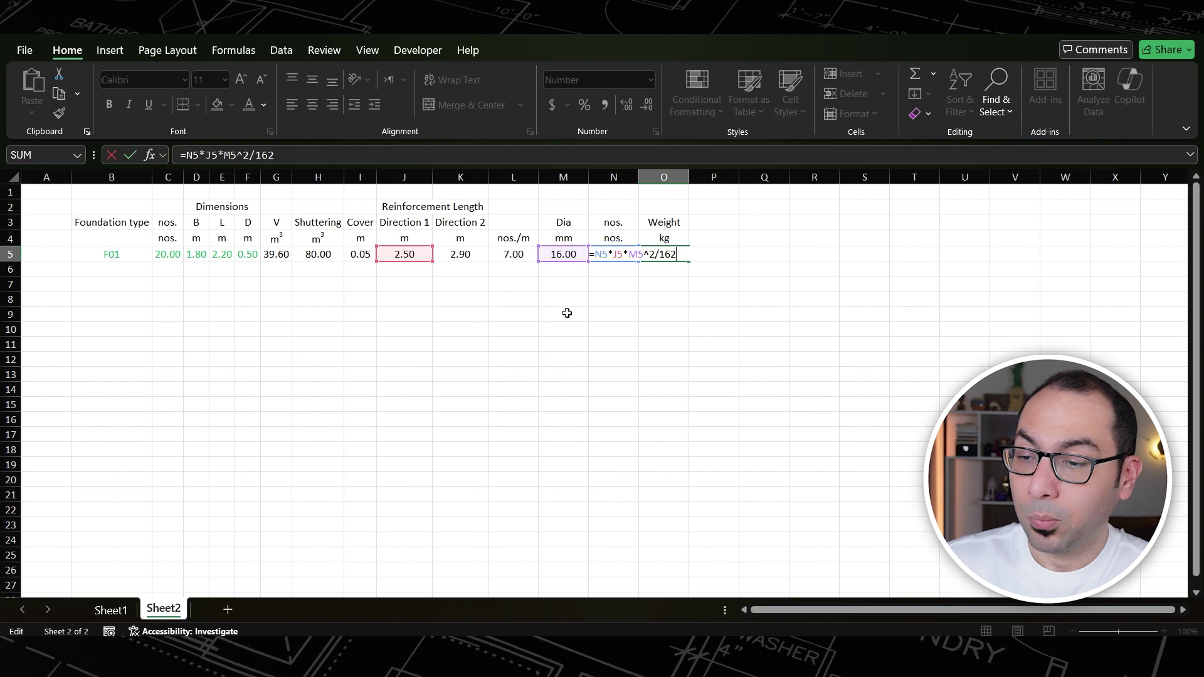
pyautogui.write('*')
pyautogui.click(167, 254)
pyautogui.press('Return')
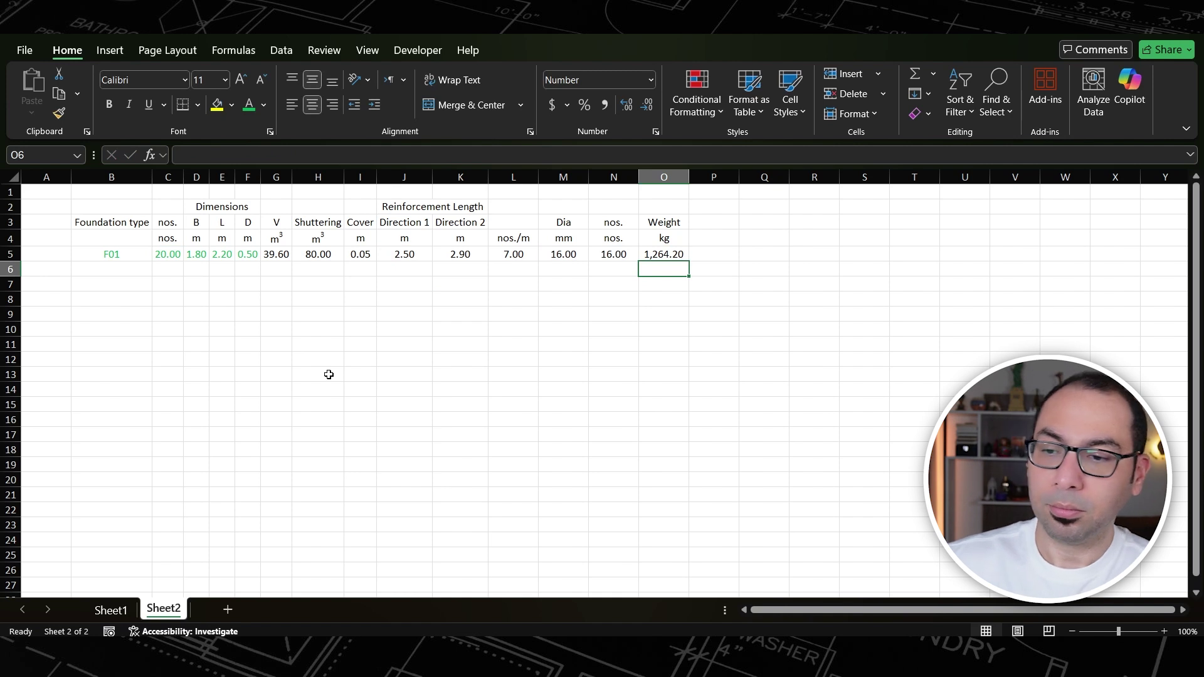
pyautogui.doubleClick(662, 254)
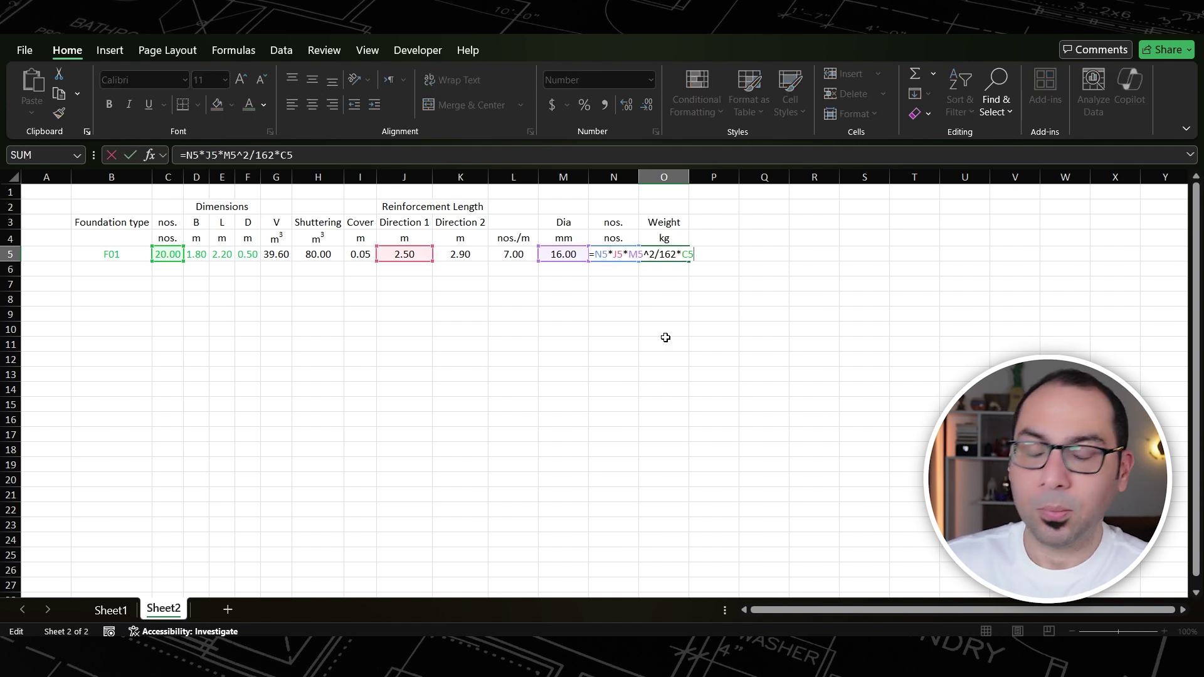
pyautogui.press('Escape')
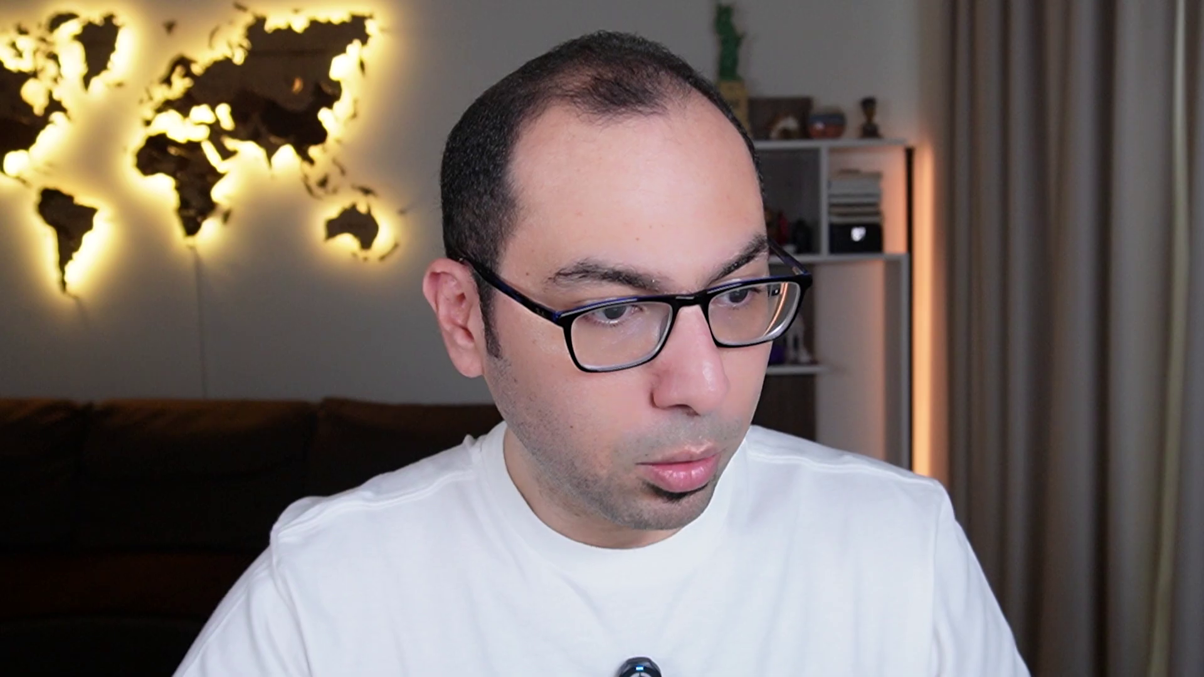
# - Merge and center L2:O2 and enter the heading Direction 1
pyautogui.click(518, 207)
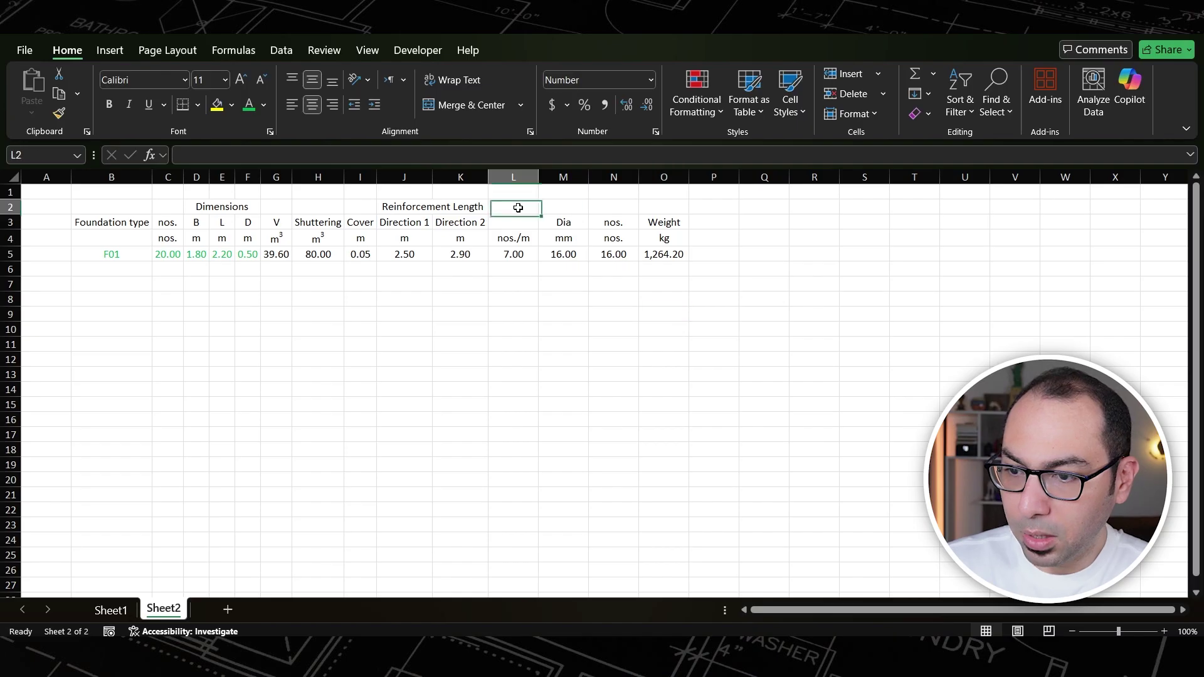
pyautogui.moveTo(518, 207); pyautogui.dragTo(648, 211)
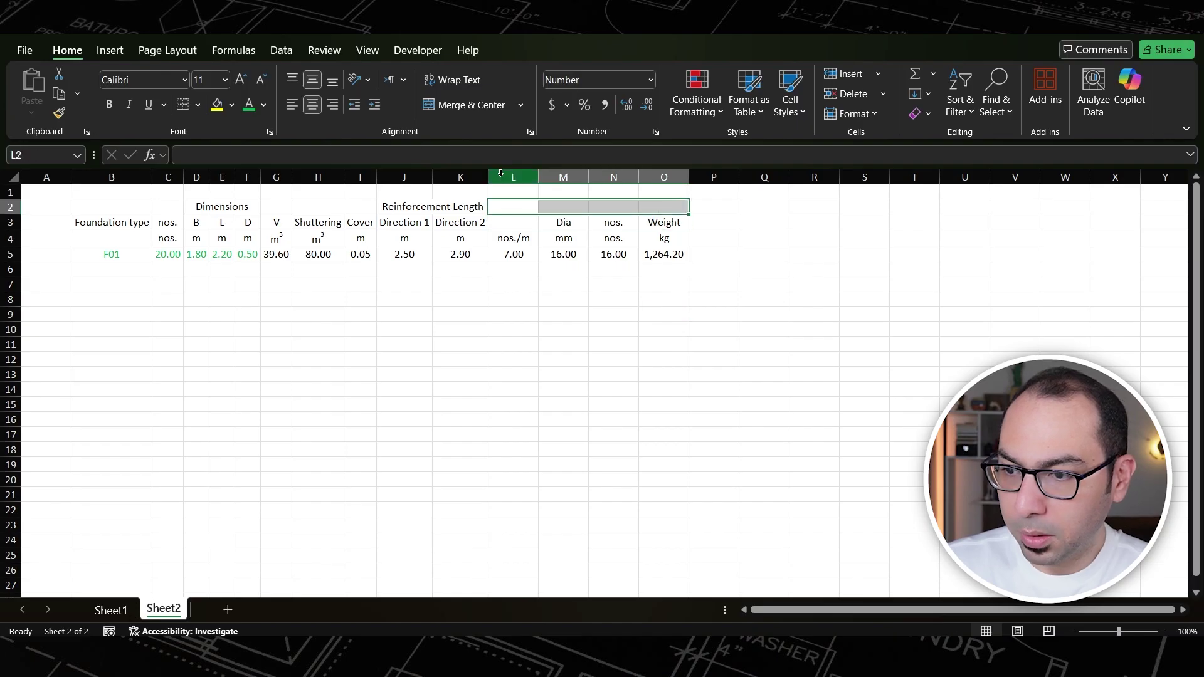
pyautogui.click(471, 104)
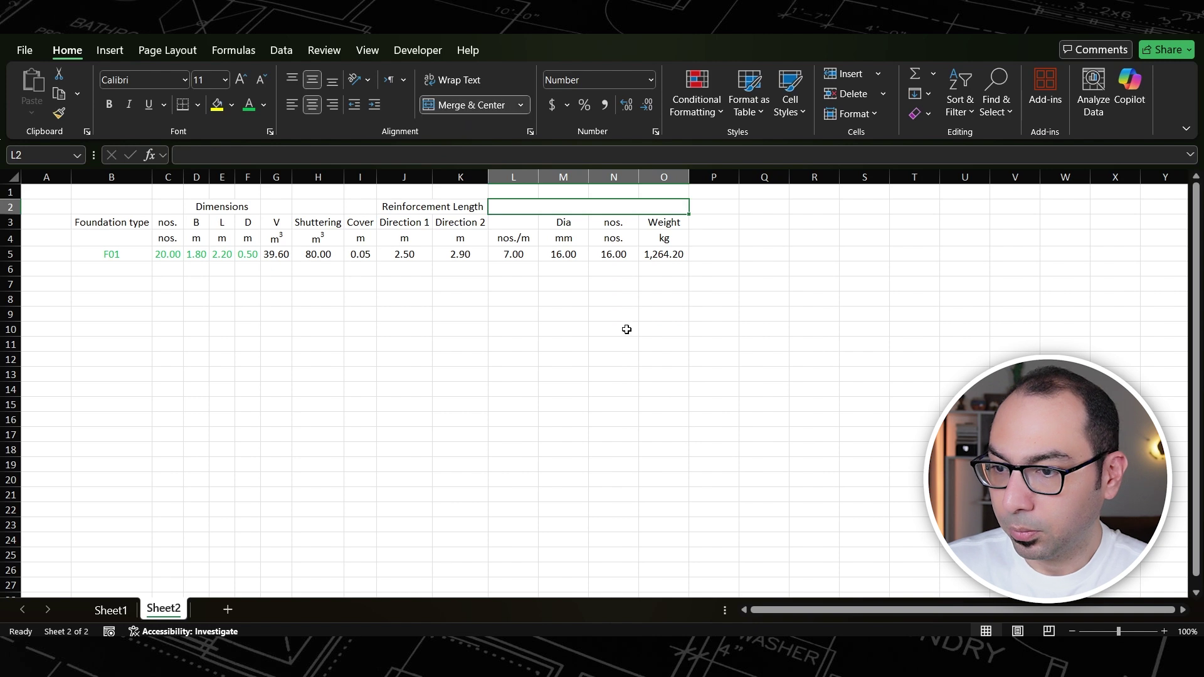
pyautogui.write('Direction 1')
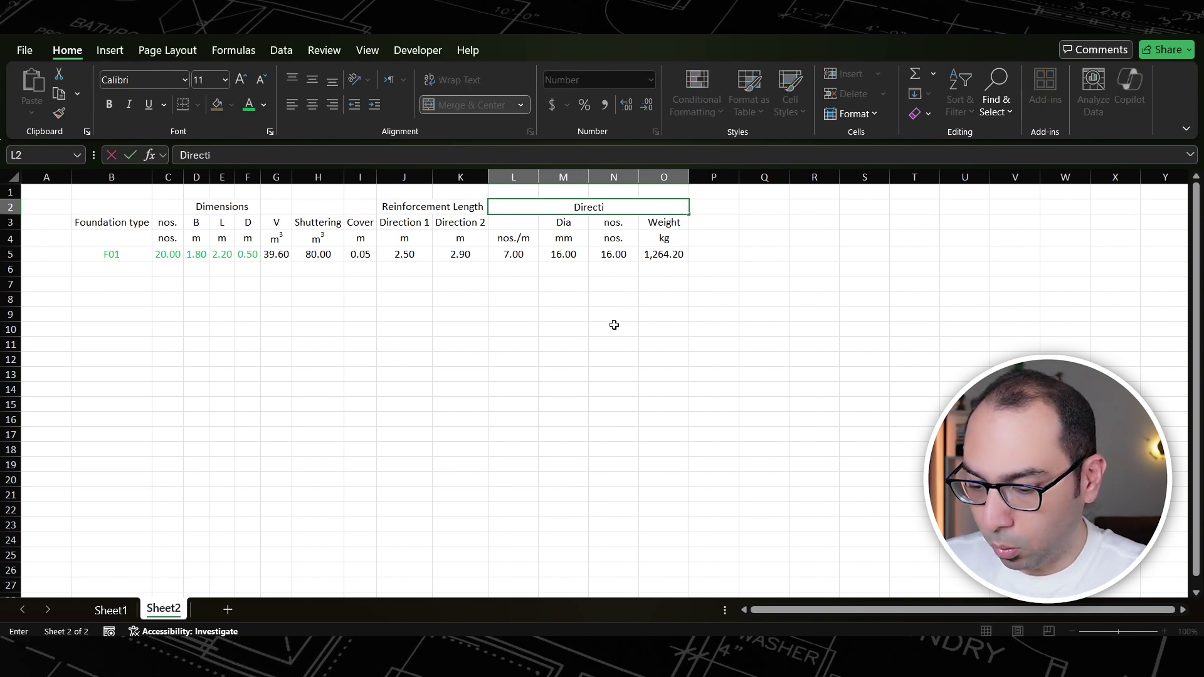
pyautogui.click(614, 325)
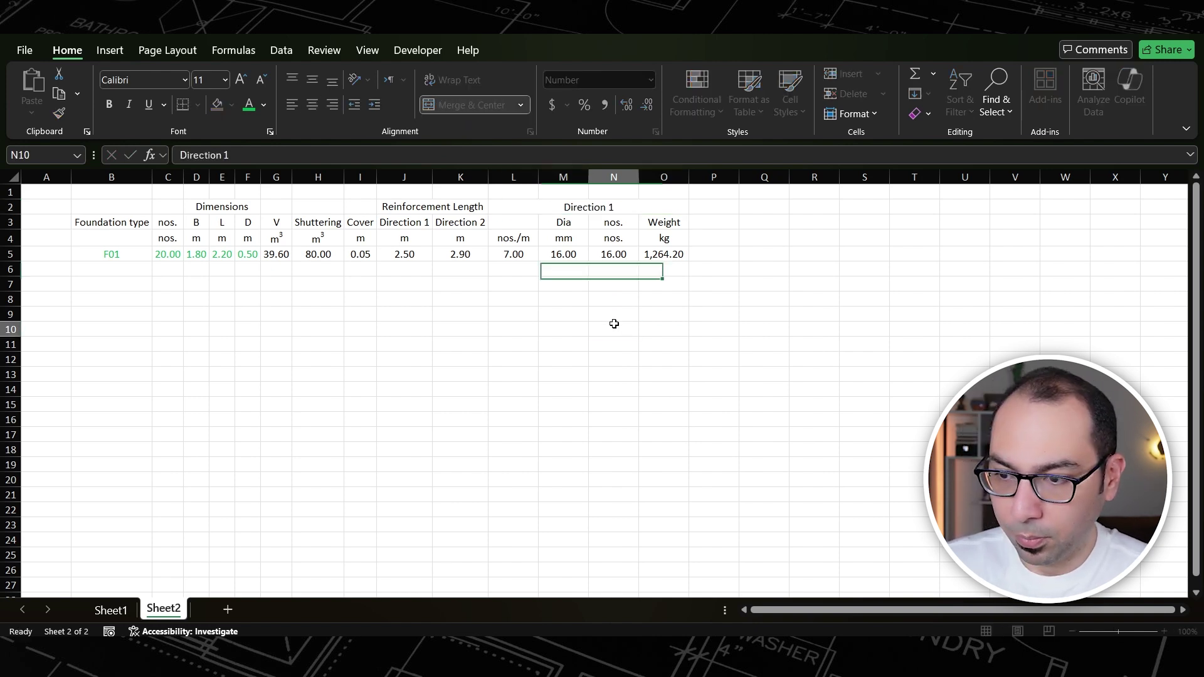
# - Copy the heading block L2:O4 to P2 and rename the copied group heading Direction 2
pyautogui.click(630, 208)
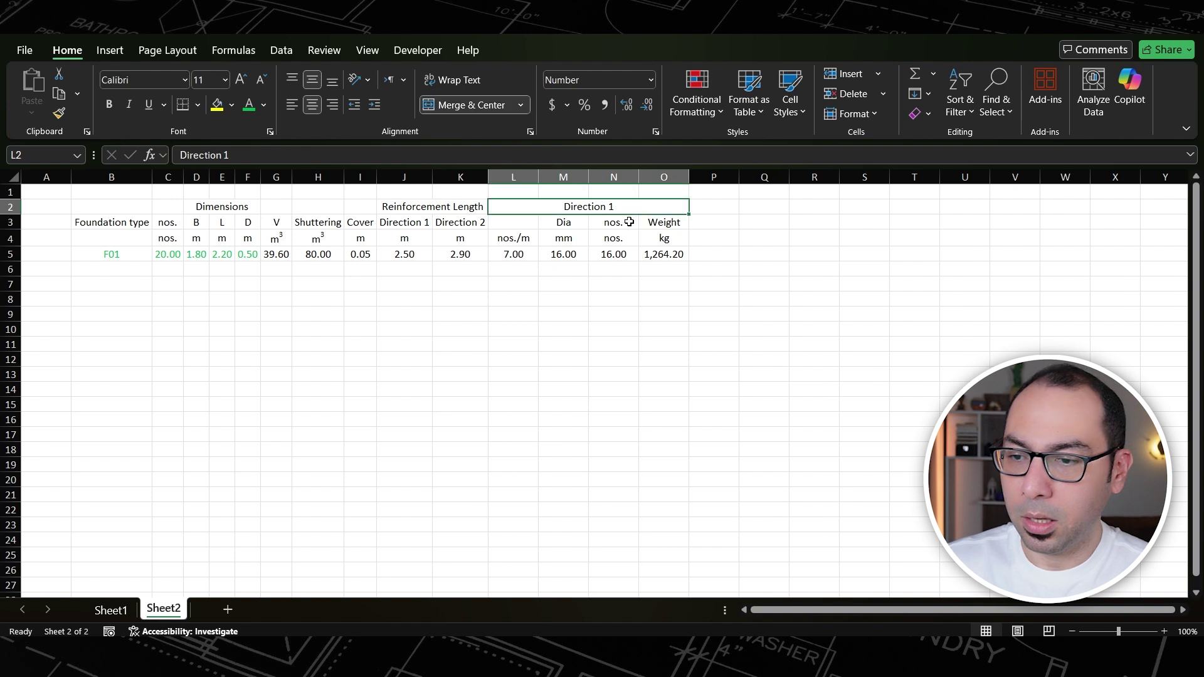
pyautogui.keyDown('shift'); pyautogui.click(666, 235); pyautogui.keyUp('shift')
pyautogui.hotkey('ctrl', 'c')
pyautogui.click(716, 210)
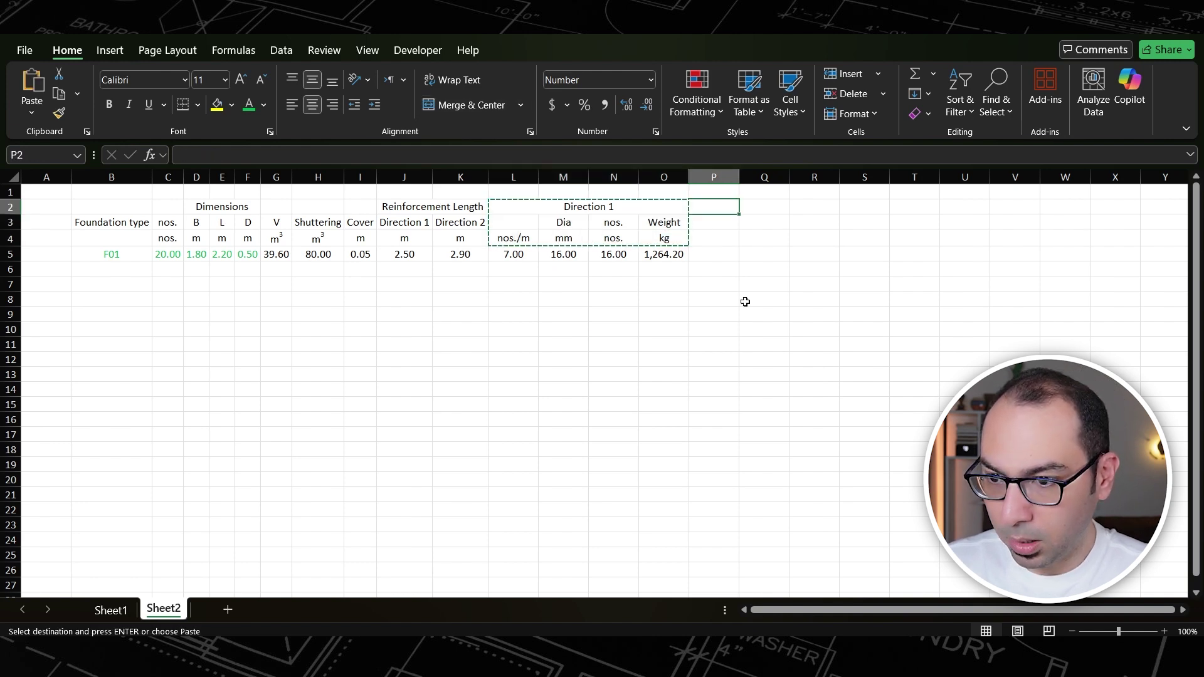
pyautogui.hotkey('ctrl', 'v')
pyautogui.press('F2')
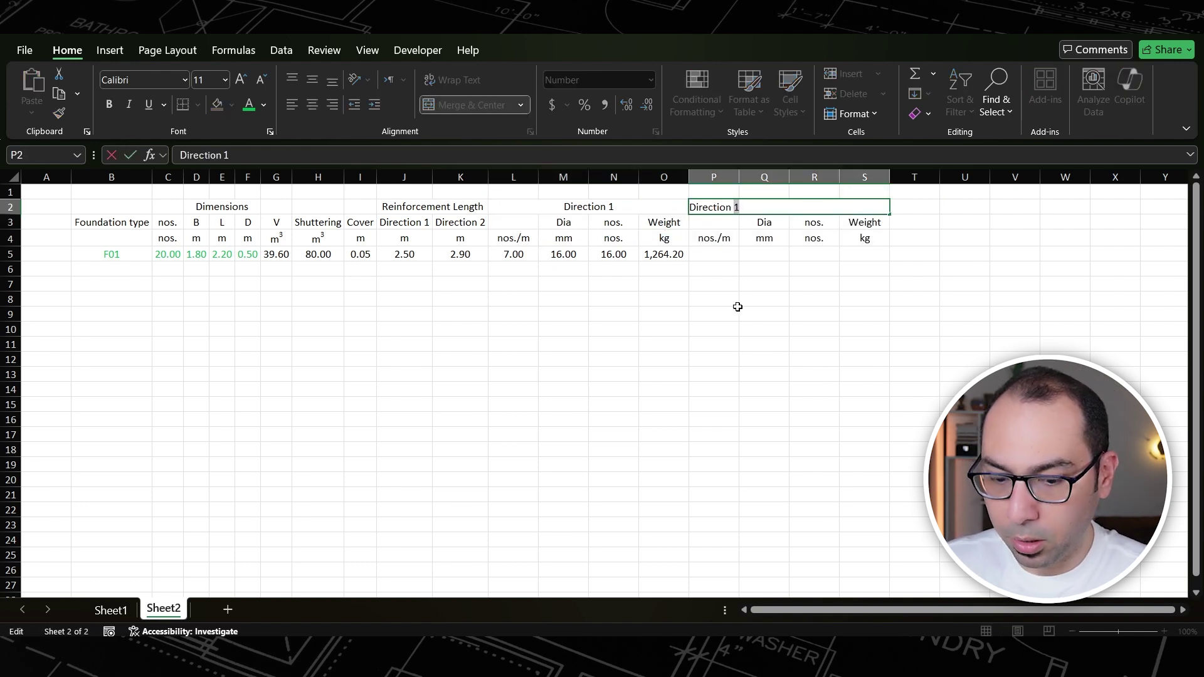
pyautogui.write('2')
pyautogui.press('Return')
# - Apply the green font color to the Direction 1 input values in L5:M5
pyautogui.press('Down')
pyautogui.press('Down')
pyautogui.press('Left')
pyautogui.press('Left')
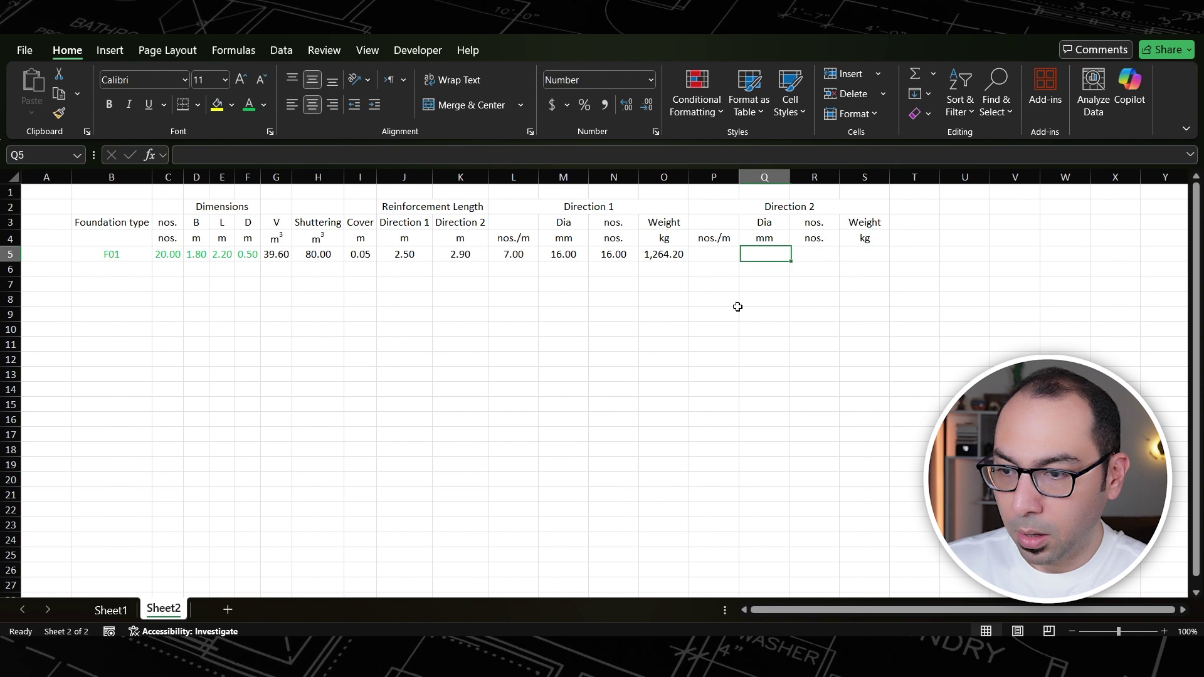
pyautogui.press('Left')
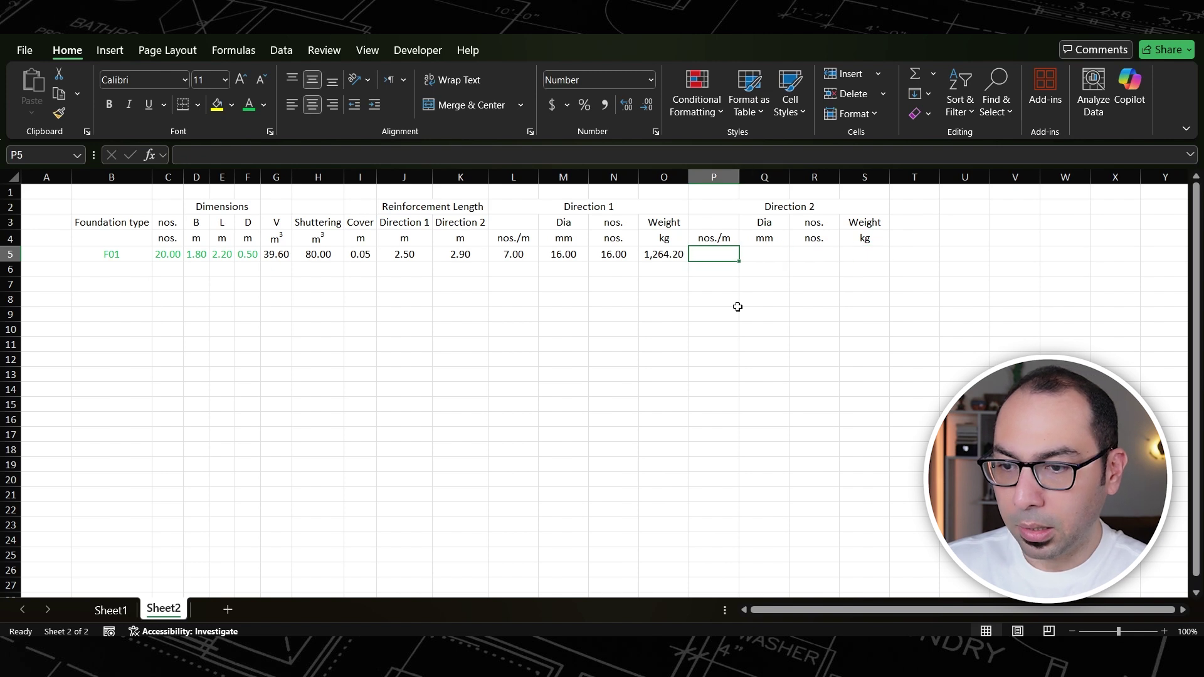
pyautogui.click(621, 257)
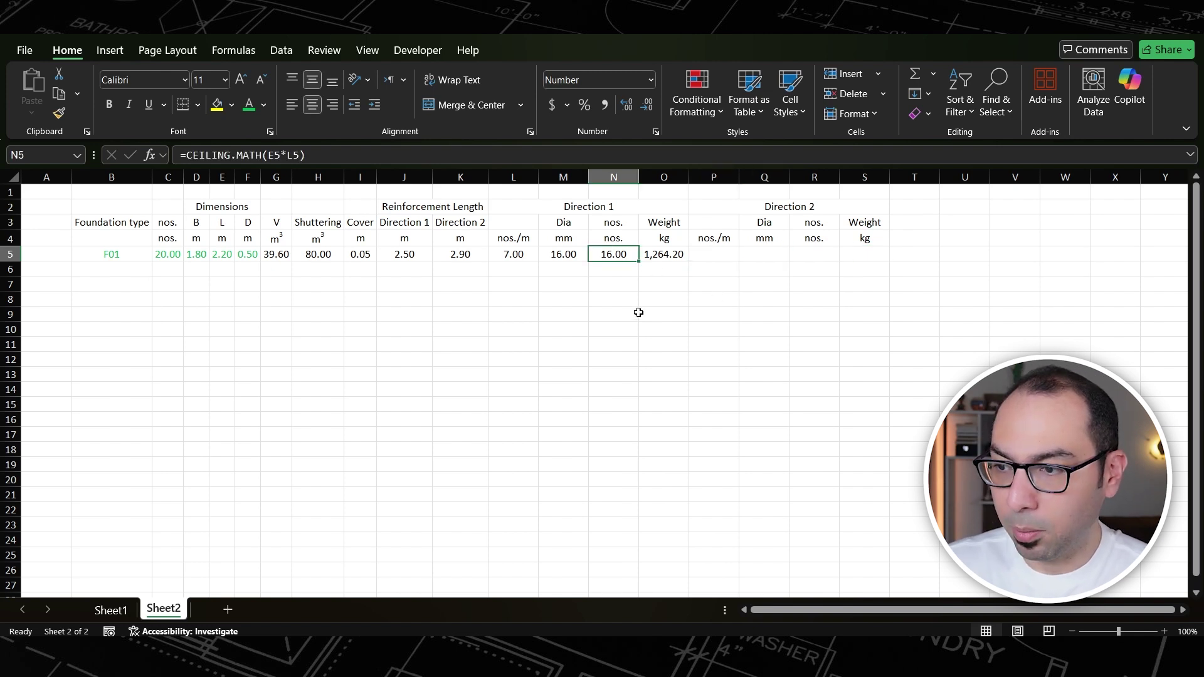
pyautogui.click(666, 255)
pyautogui.moveTo(510, 255); pyautogui.dragTo(556, 255)
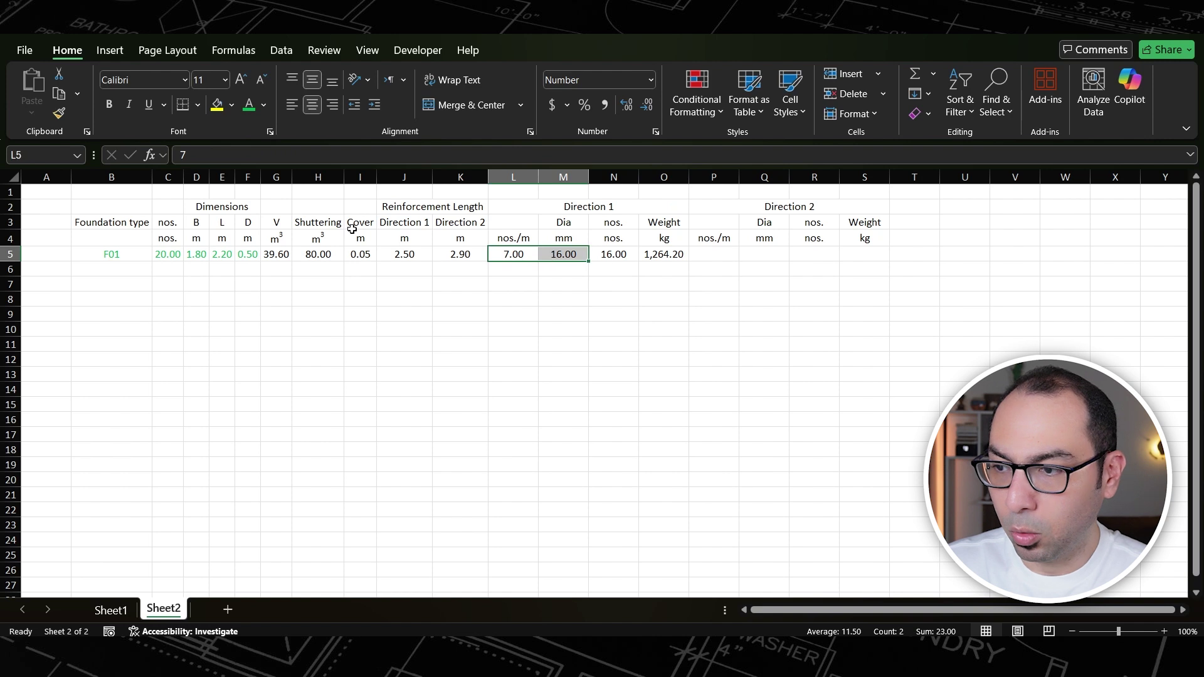
pyautogui.click(249, 104)
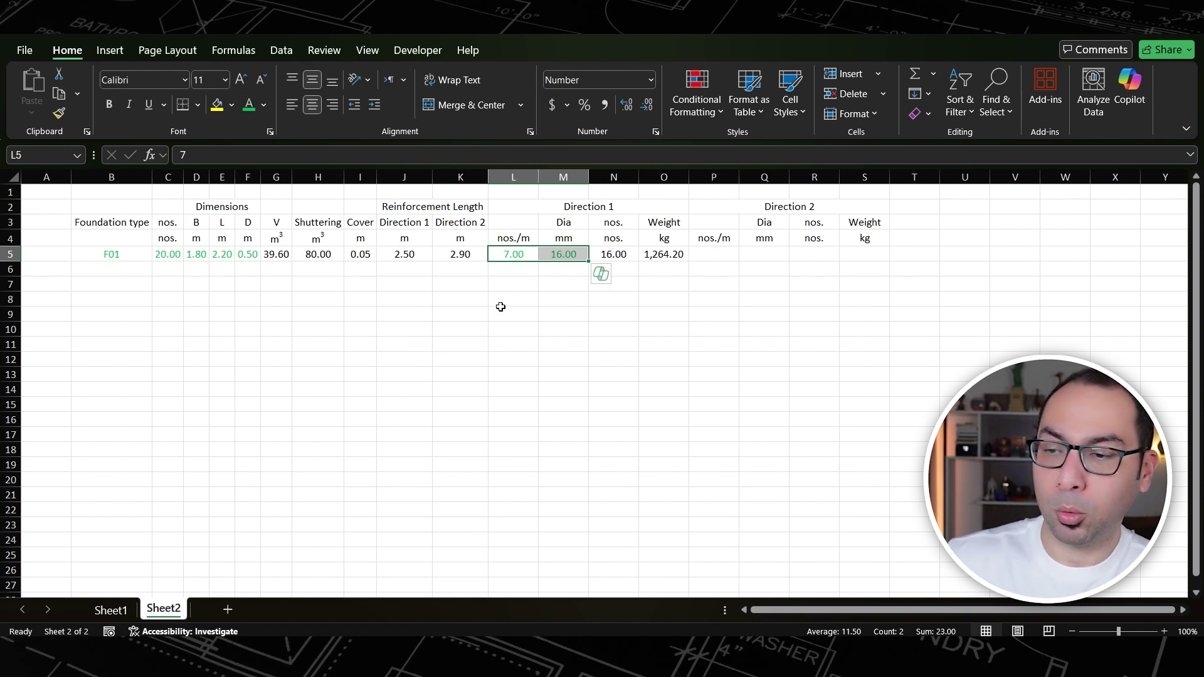
pyautogui.click(513, 327)
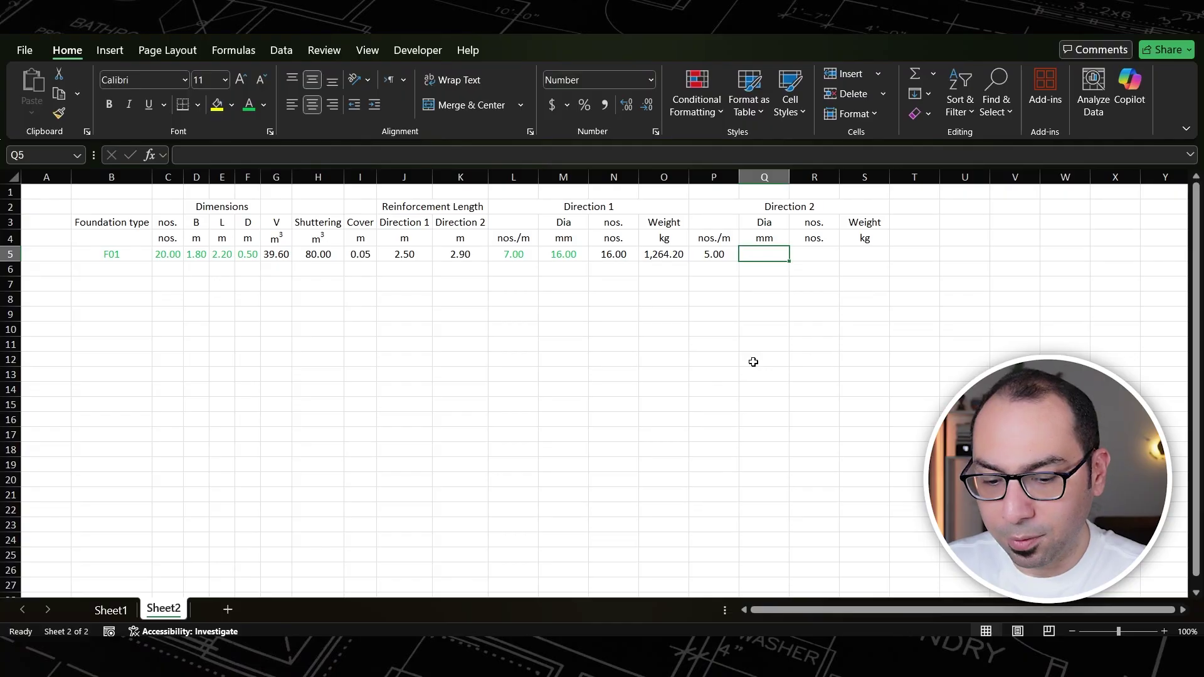
# - Enter 5 bars per metre in P5 and a 16 mm diameter in Q5 for Direction 2, and color both green
pyautogui.write('16')
pyautogui.press('Left')
pyautogui.hotkey('shift', 'Right')
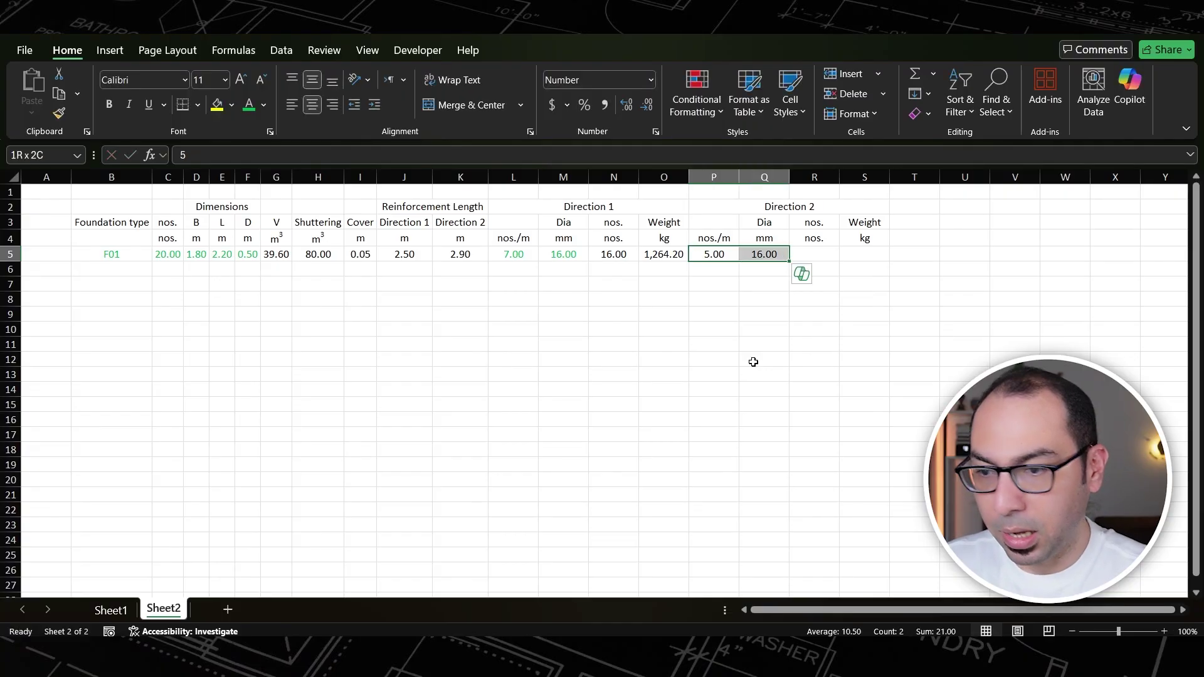
pyautogui.click(249, 105)
pyautogui.click(593, 333)
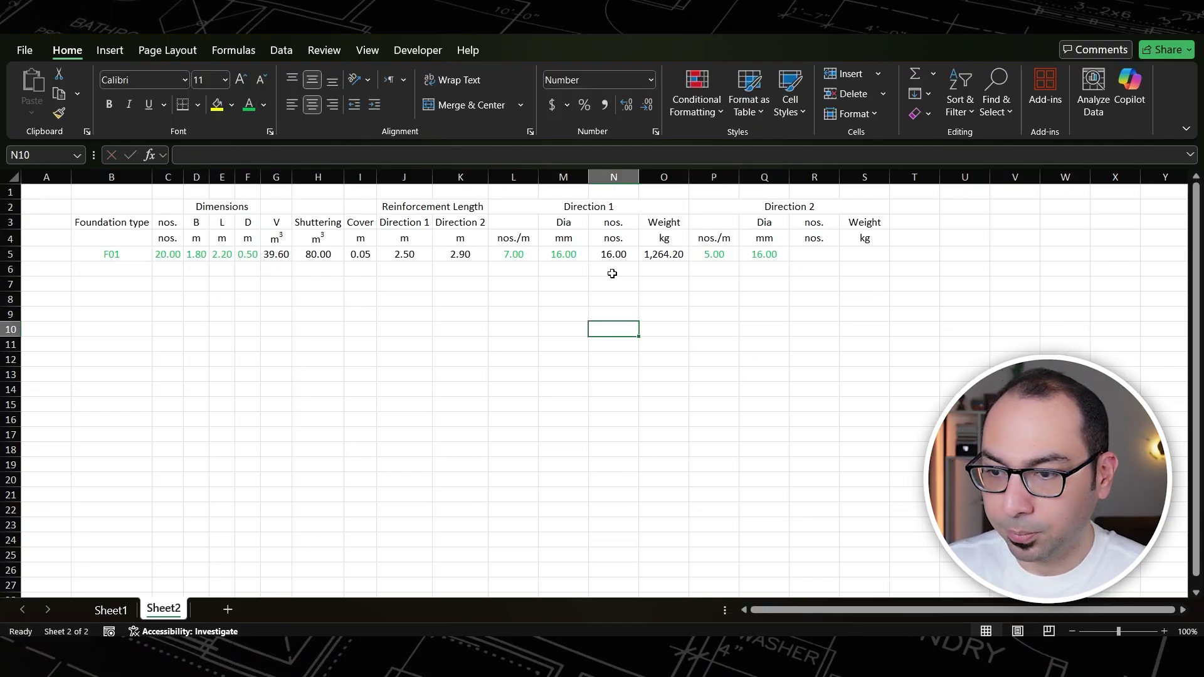
# - Copy the Direction 1 bar-count formula text from N5 into the Direction 2 bar-count cell R5
pyautogui.click(620, 256)
pyautogui.doubleClick(620, 255)
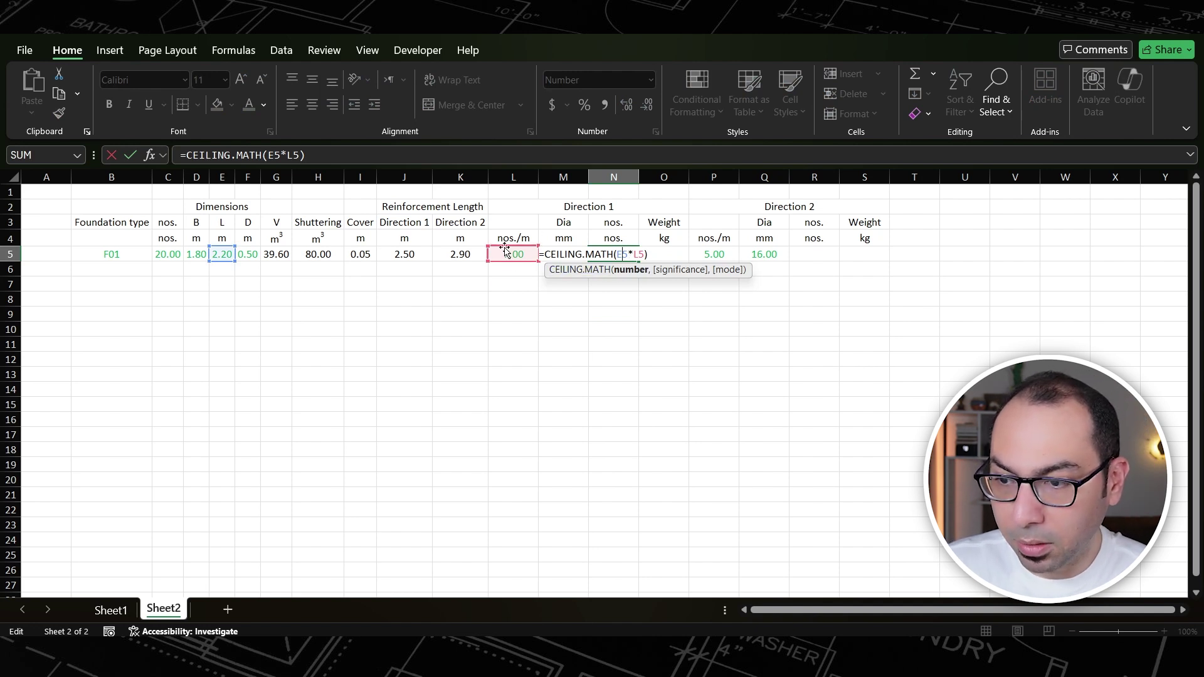
pyautogui.press('Escape')
pyautogui.press('F2')
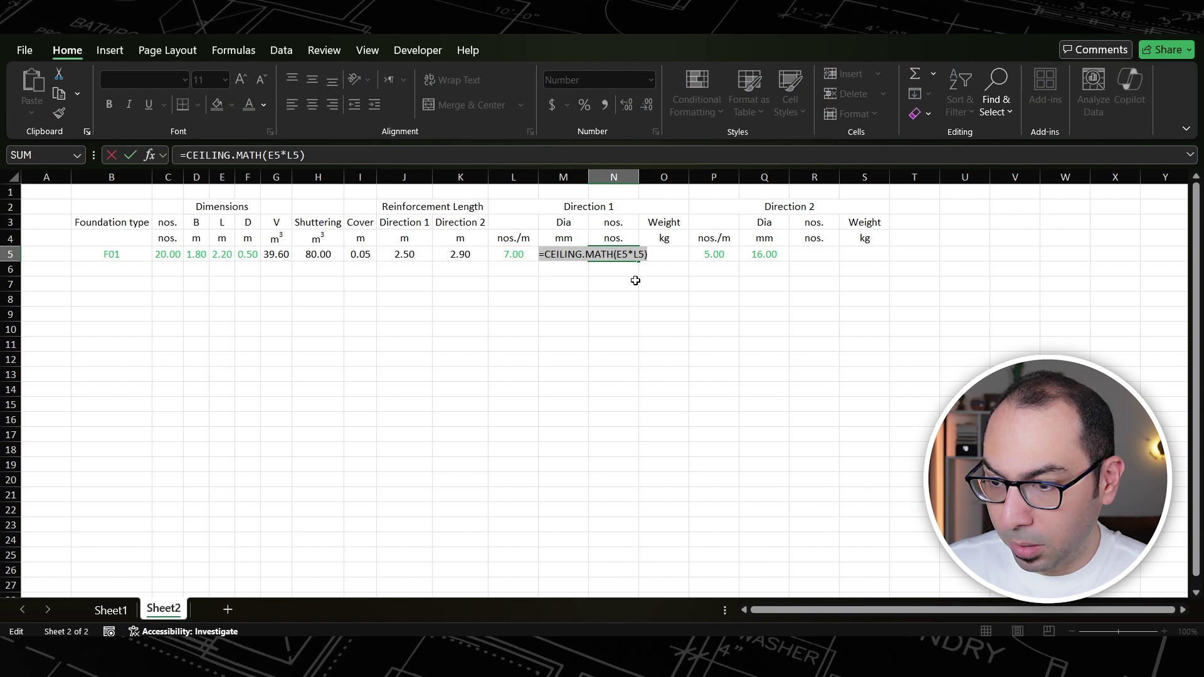
pyautogui.press('Escape')
pyautogui.click(802, 255)
pyautogui.press('F2')
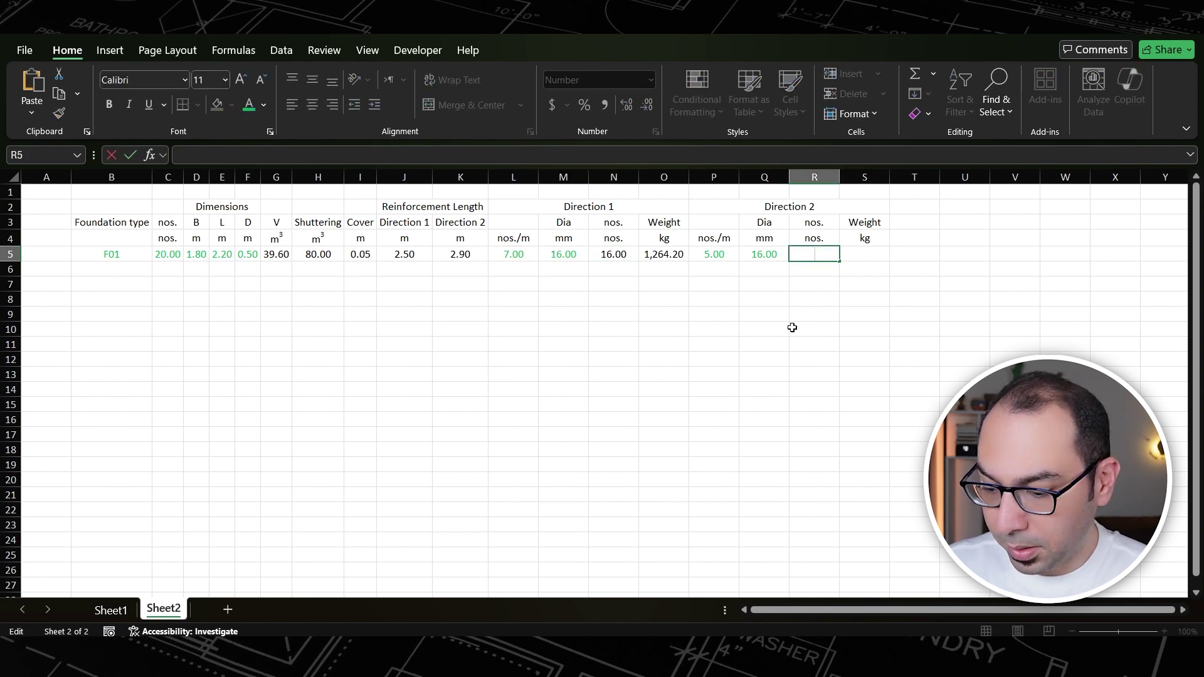
pyautogui.hotkey('ctrl', 'v')
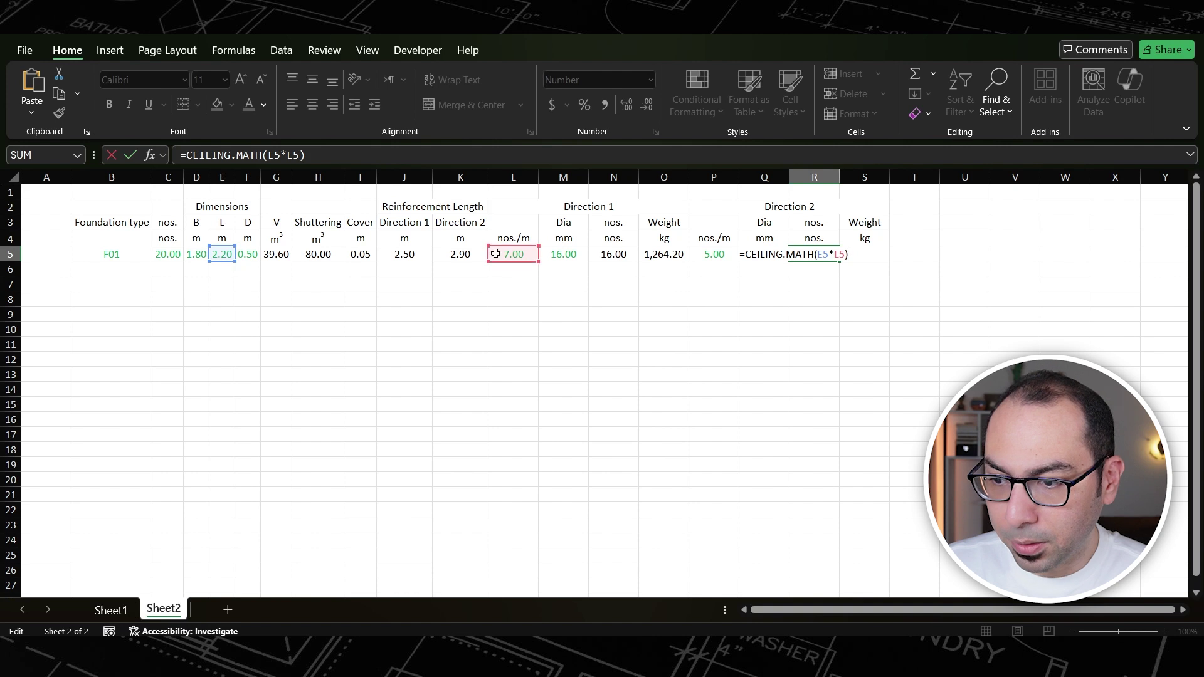
# - Repoint the R5 formula to the Direction 2 bars per metre and width B, making it =CEILING.MATH(D5*P5)
pyautogui.moveTo(514, 264); pyautogui.dragTo(704, 259)
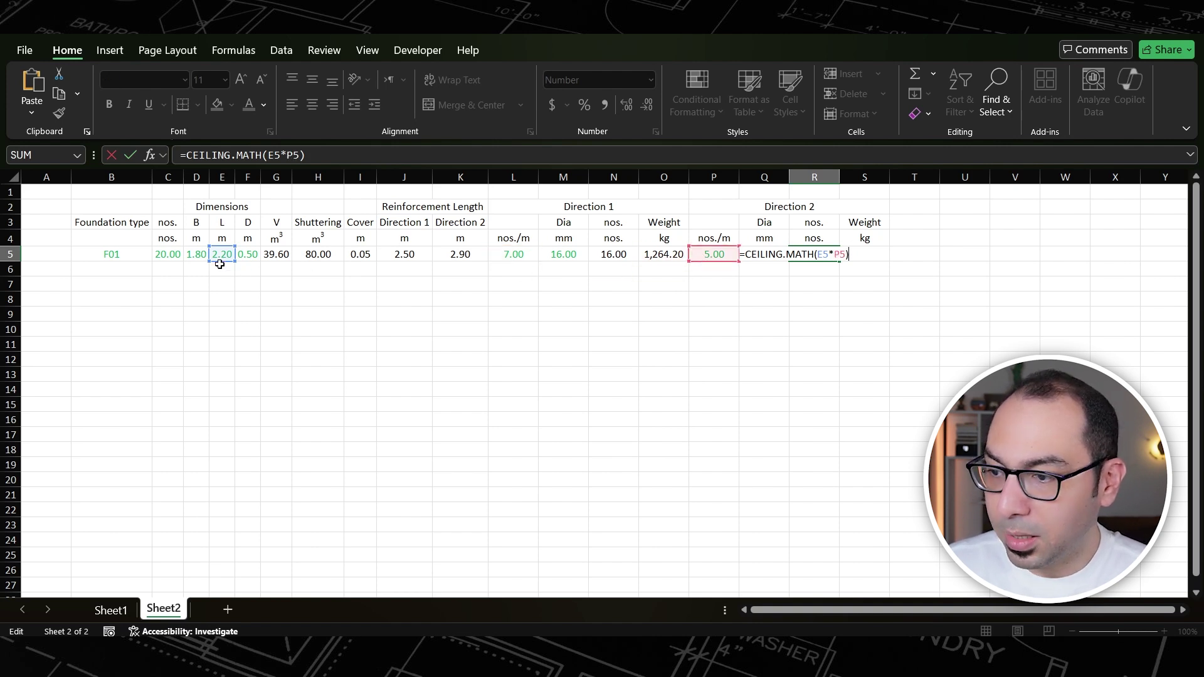
pyautogui.moveTo(221, 262); pyautogui.dragTo(196, 262)
pyautogui.press('Return')
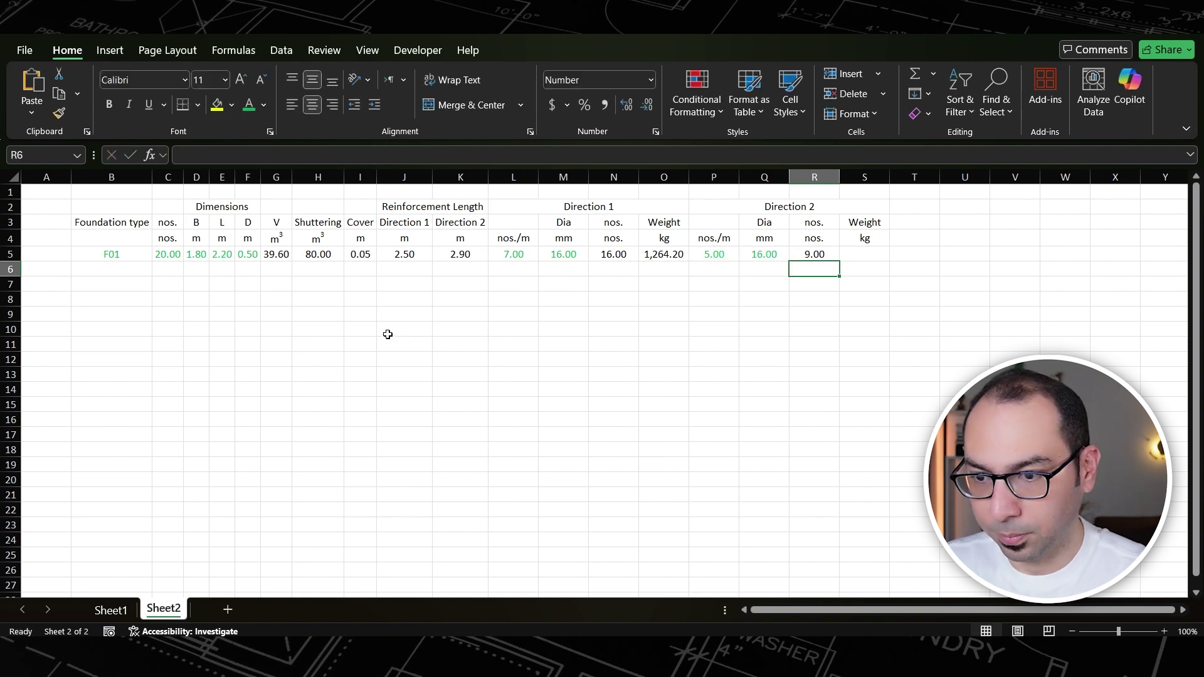
pyautogui.press('Up')
pyautogui.press('F2')
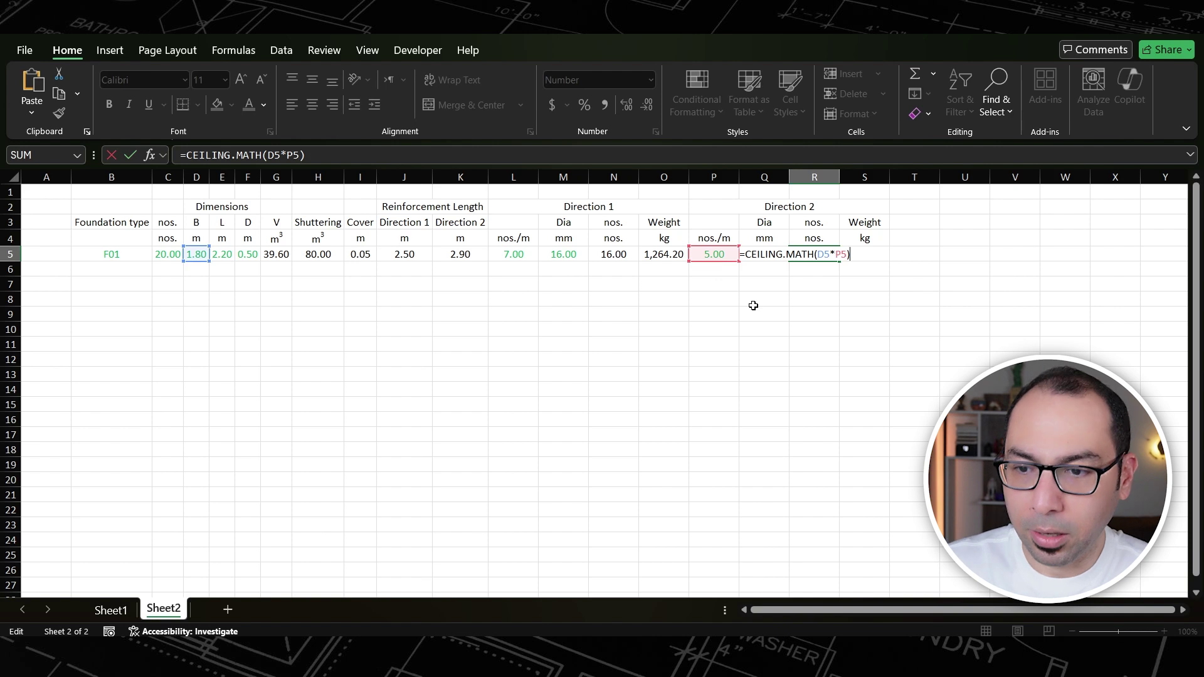
pyautogui.hotkey('ctrl', 'Return')
# - Copy the Direction 1 weight formula text from O5 into the Direction 2 weight cell S5
pyautogui.click(859, 257)
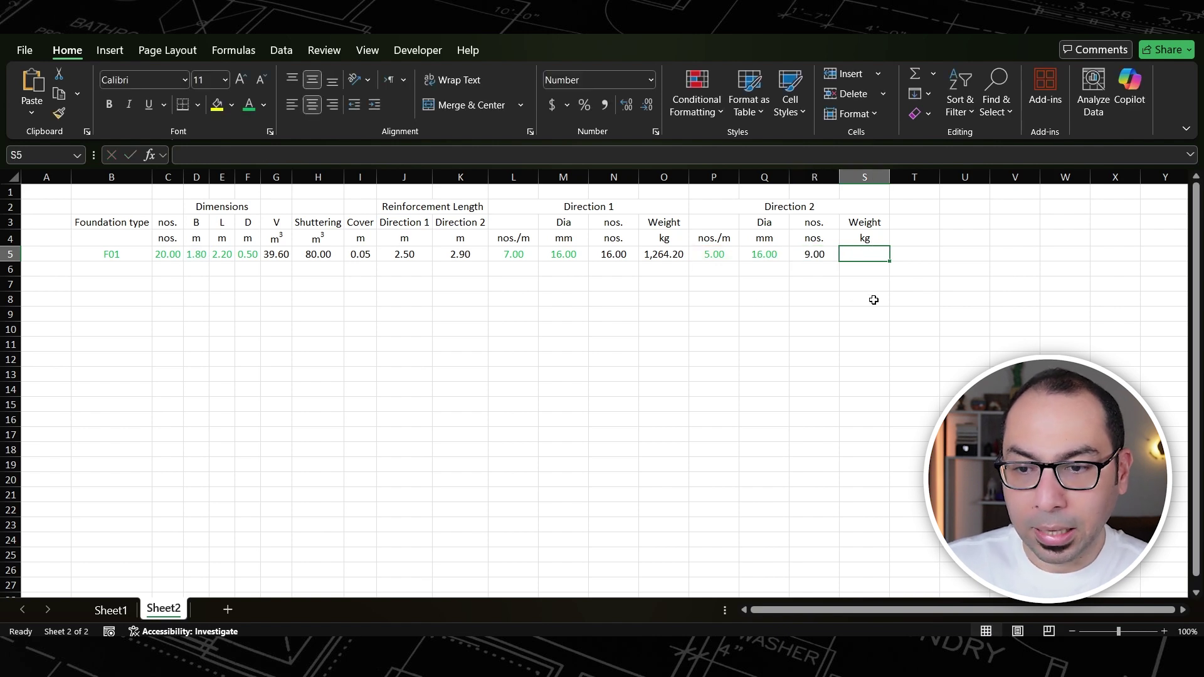
pyautogui.click(661, 257)
pyautogui.press('F2')
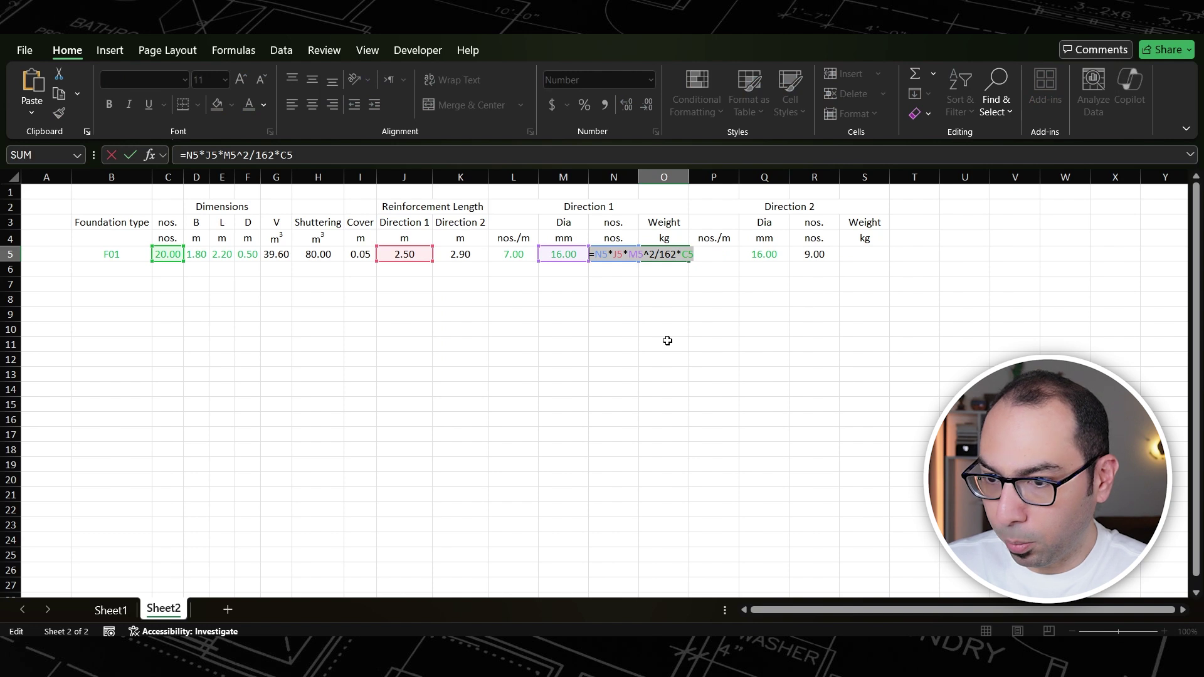
pyautogui.hotkey('ctrl', 'c')
pyautogui.press('Escape')
pyautogui.press('Right')
pyautogui.press('Right')
pyautogui.press('Right')
pyautogui.press('Right')
pyautogui.press('F2')
pyautogui.hotkey('ctrl', 'v')
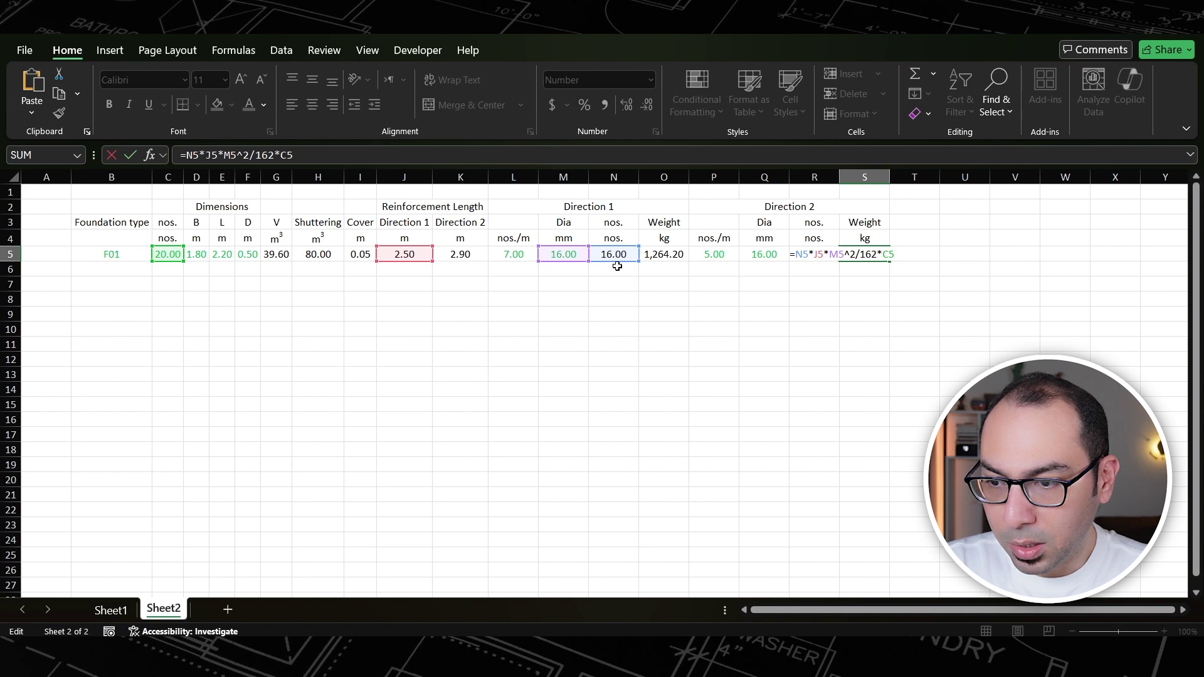
# - Repoint the S5 formula to the Direction 2 count, length and diameter, making it =R5*K5*Q5^2/162*C5
pyautogui.moveTo(621, 261); pyautogui.dragTo(798, 262)
pyautogui.moveTo(575, 266); pyautogui.dragTo(755, 257)
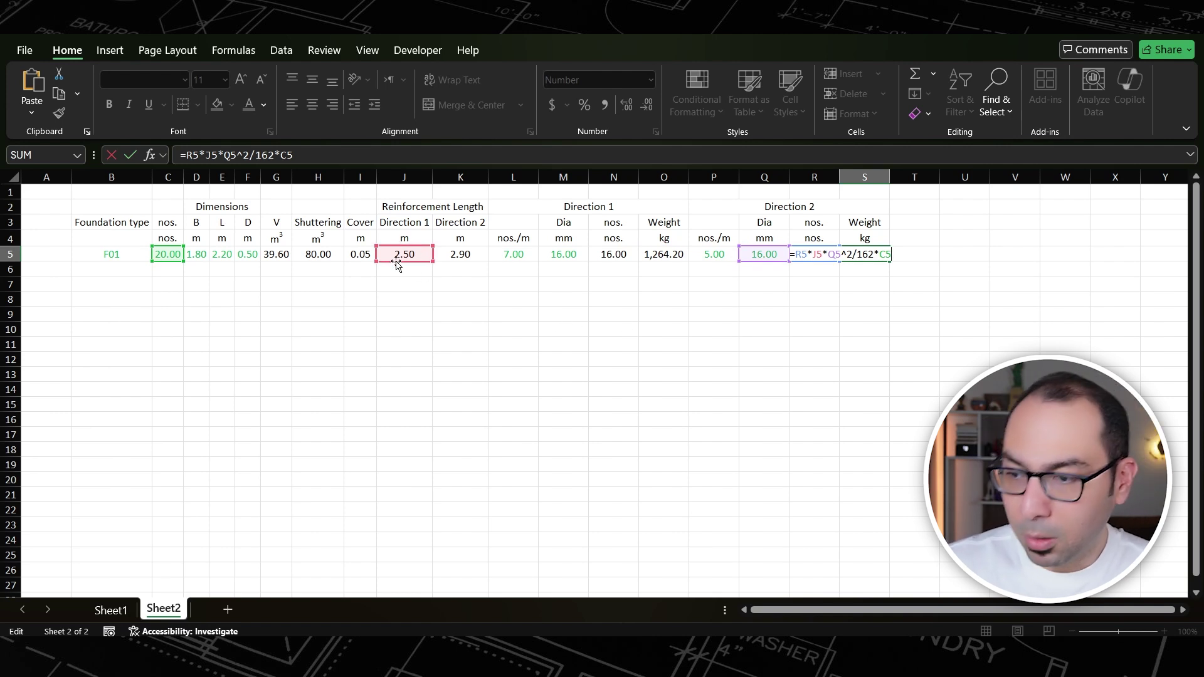
pyautogui.moveTo(436, 265); pyautogui.dragTo(492, 263)
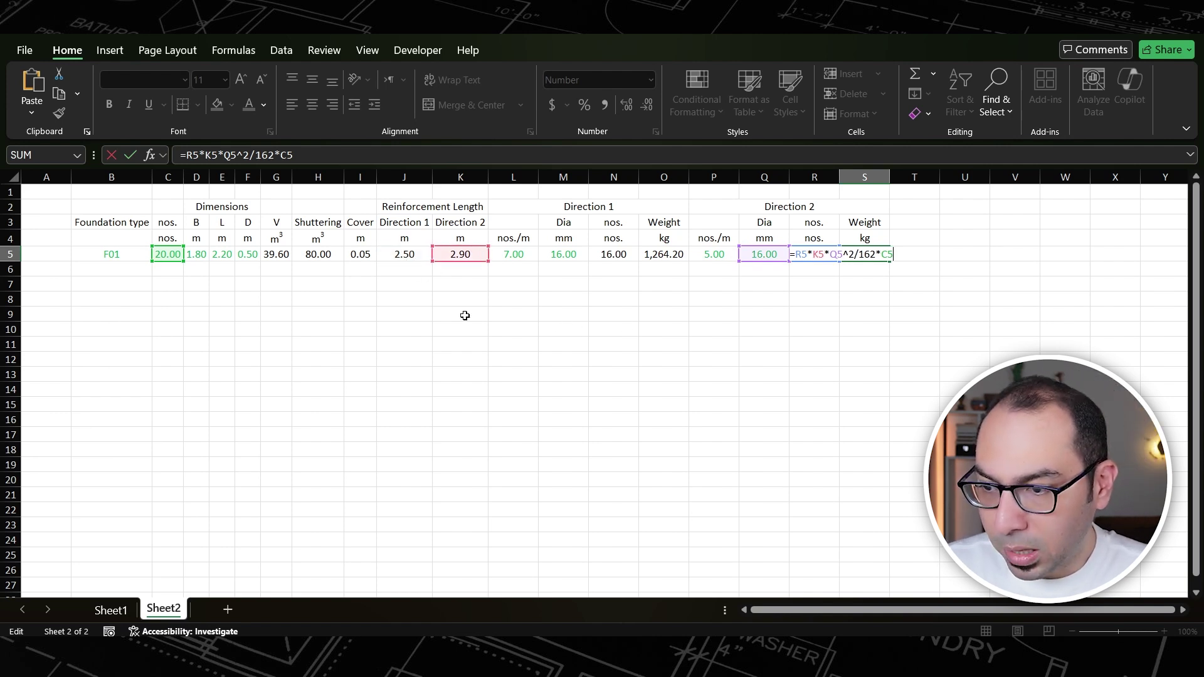
pyautogui.press('Return')
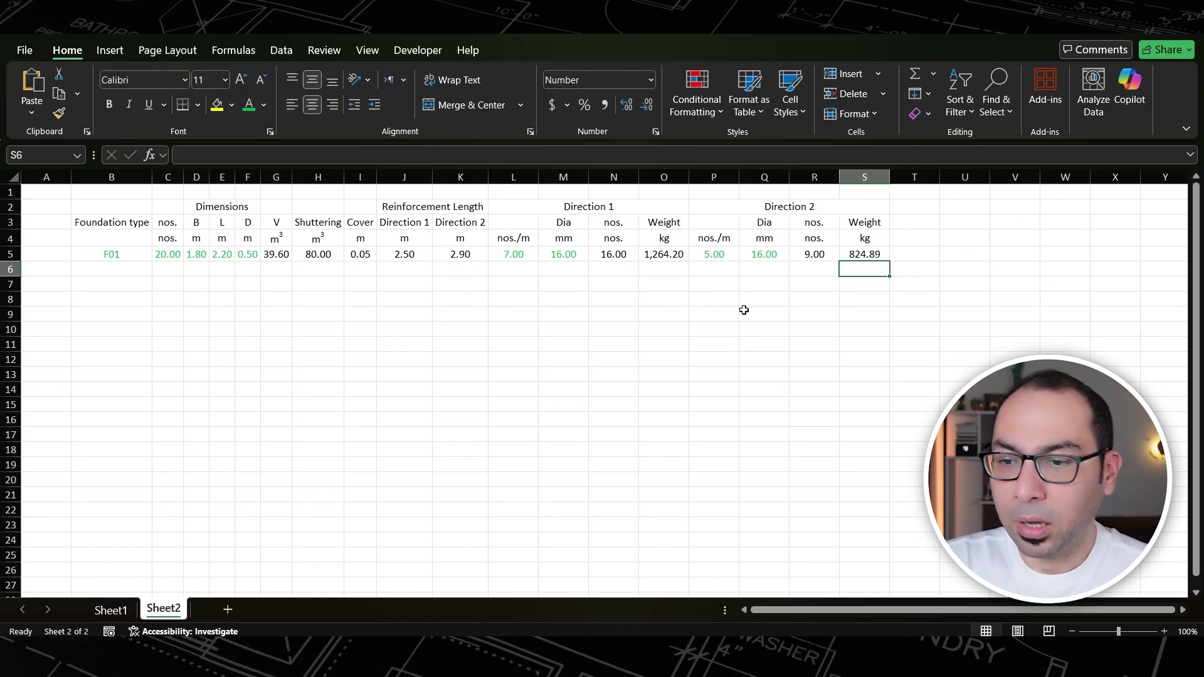
# - Merge and center L1:S1 and enter the heading Bottom Reinforcement
pyautogui.moveTo(510, 193); pyautogui.dragTo(877, 193)
pyautogui.click(469, 105)
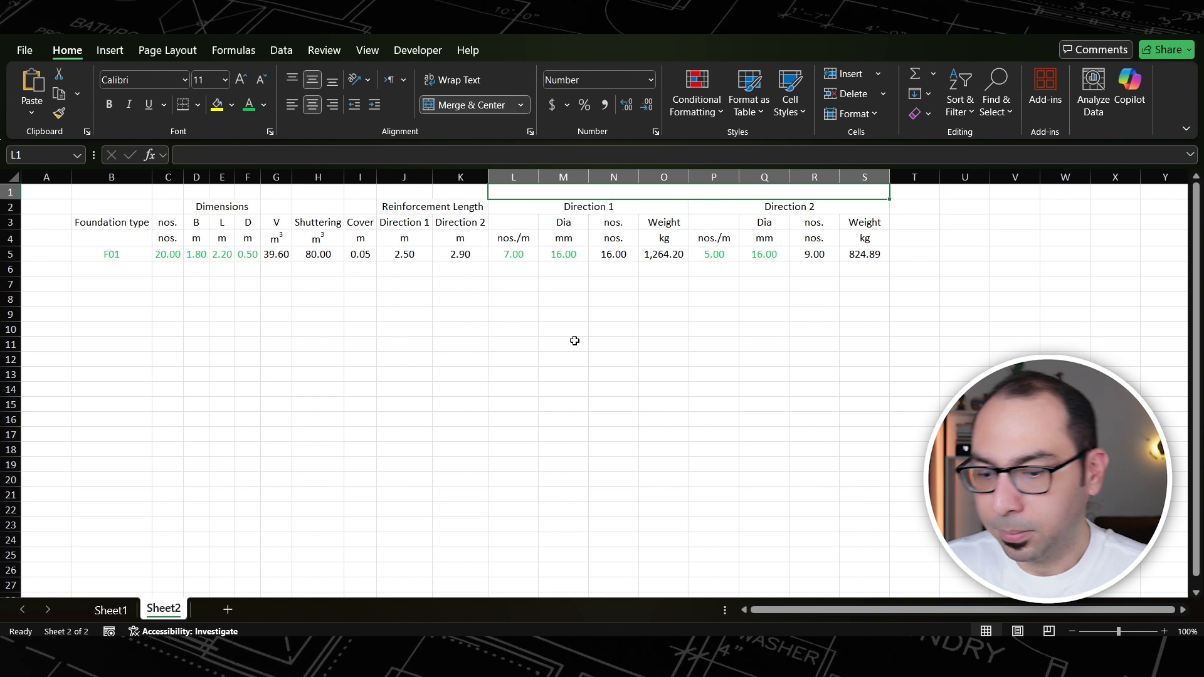
pyautogui.write('Bottom Reinforcement')
pyautogui.click(575, 340)
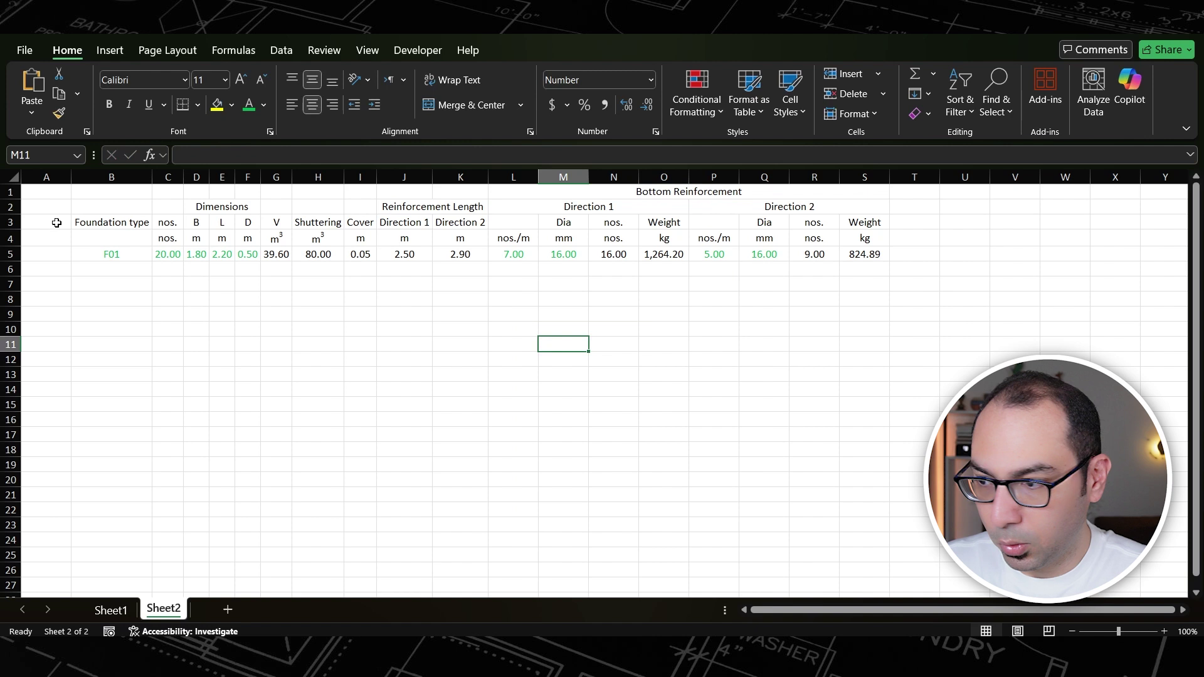
# - Insert a blank row above the Bottom Reinforcement heading row
pyautogui.click(11, 191)
pyautogui.hotkey('ctrl', 'shift', '=')
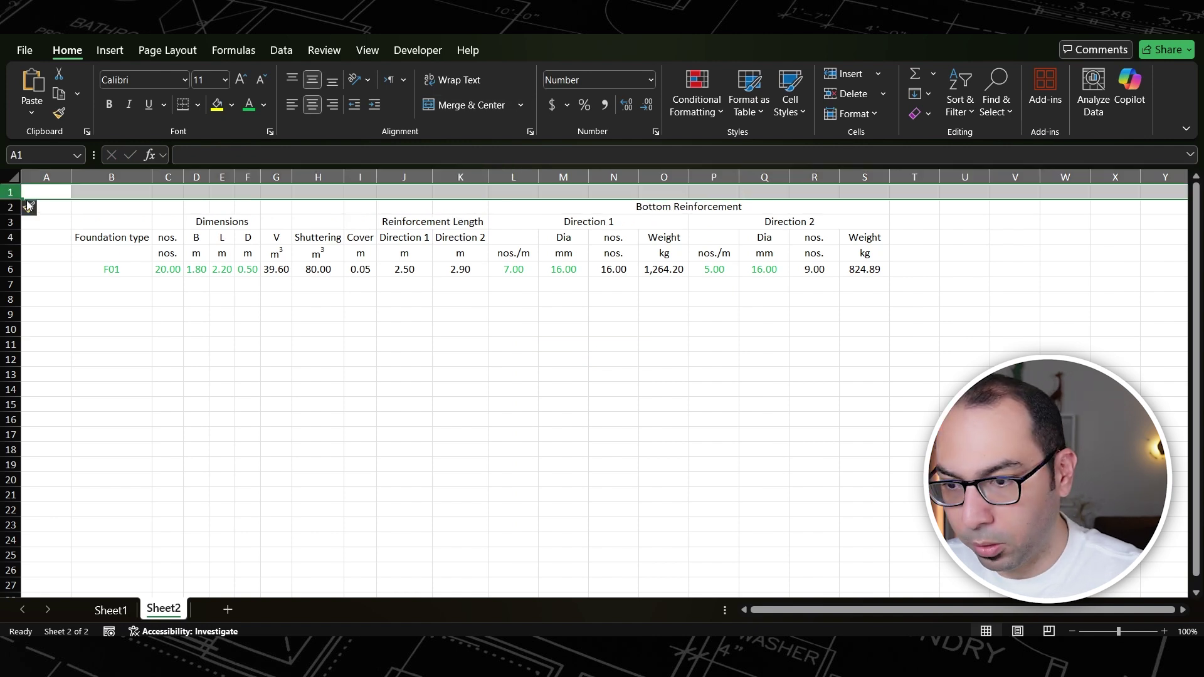
pyautogui.click(449, 339)
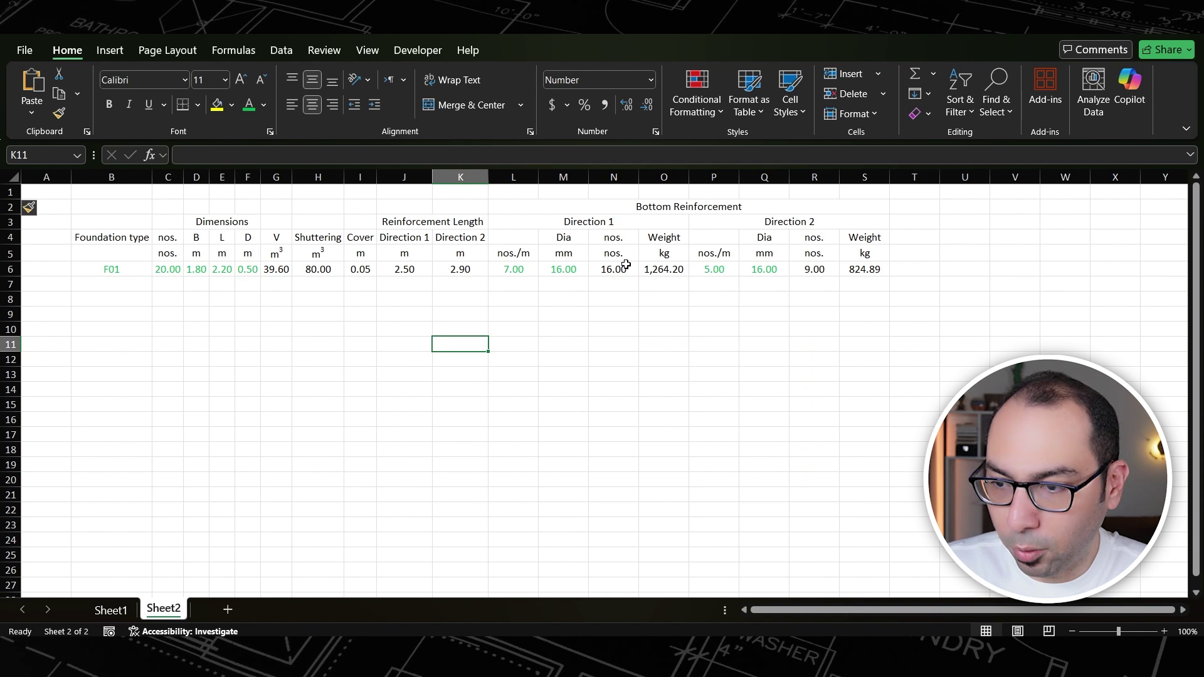
# - Copy the Bottom Reinforcement heading block L2:S4 to T2
pyautogui.moveTo(540, 208); pyautogui.dragTo(577, 230)
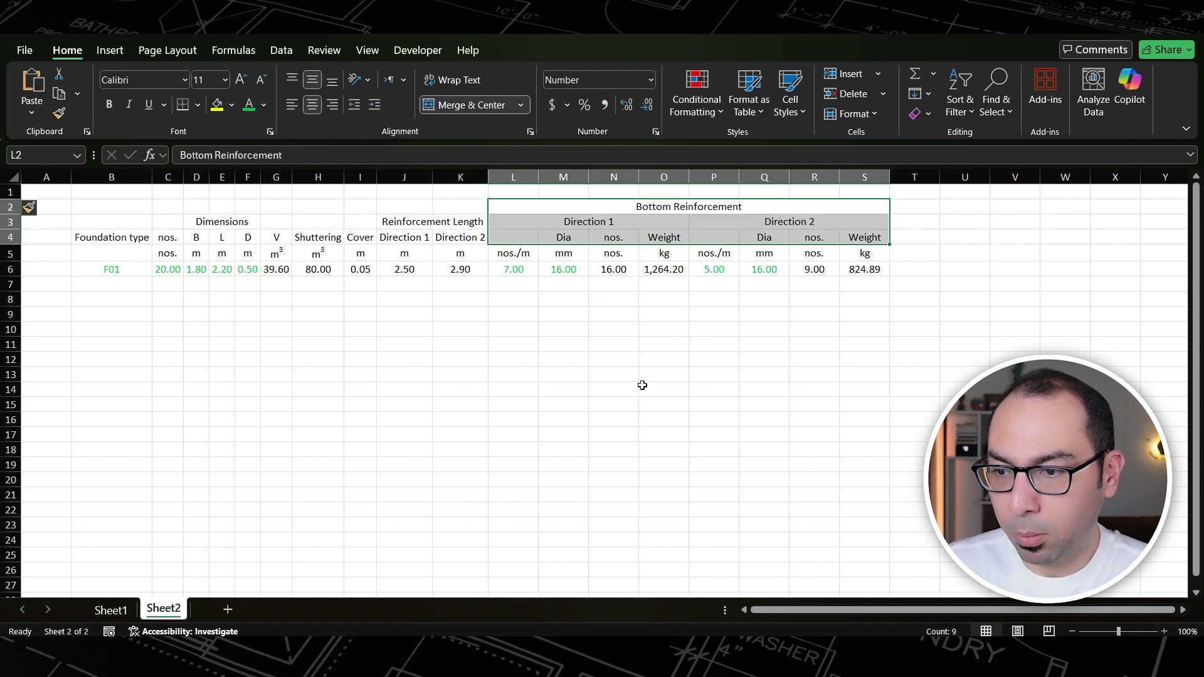
pyautogui.click(914, 207)
pyautogui.hotkey('ctrl', 'v')
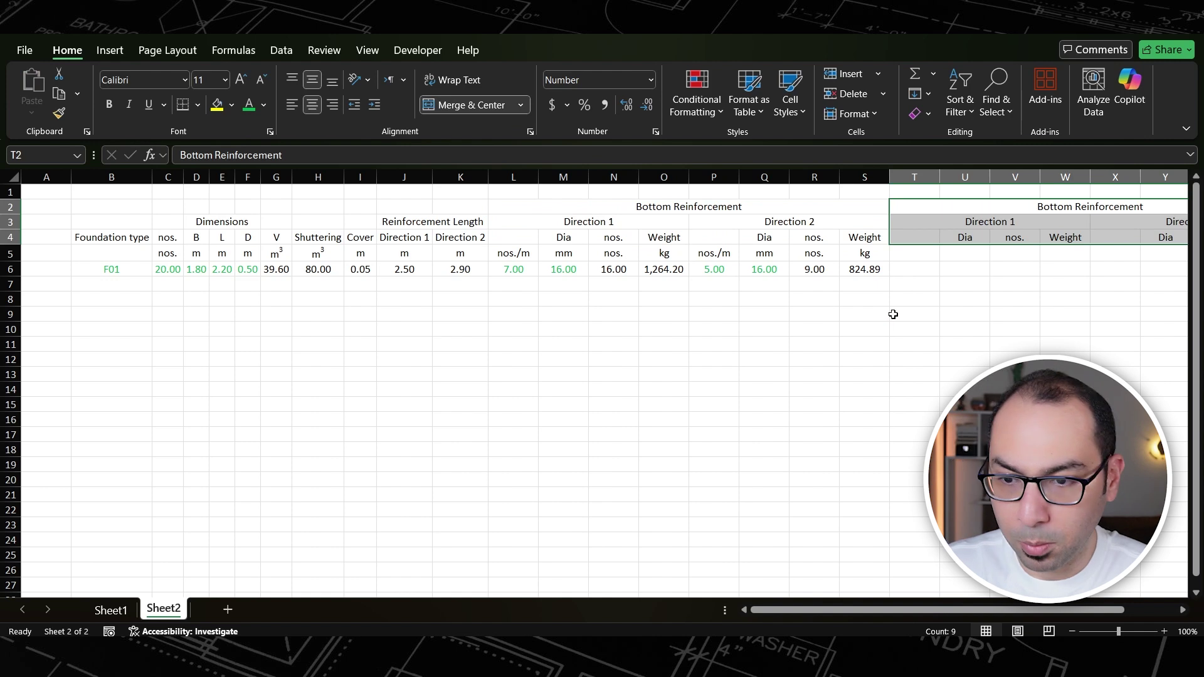
# - Autofit the widths of columns B through AA to their contents
pyautogui.moveTo(71, 177); pyautogui.dragTo(1150, 215)
pyautogui.doubleClick(859, 177)
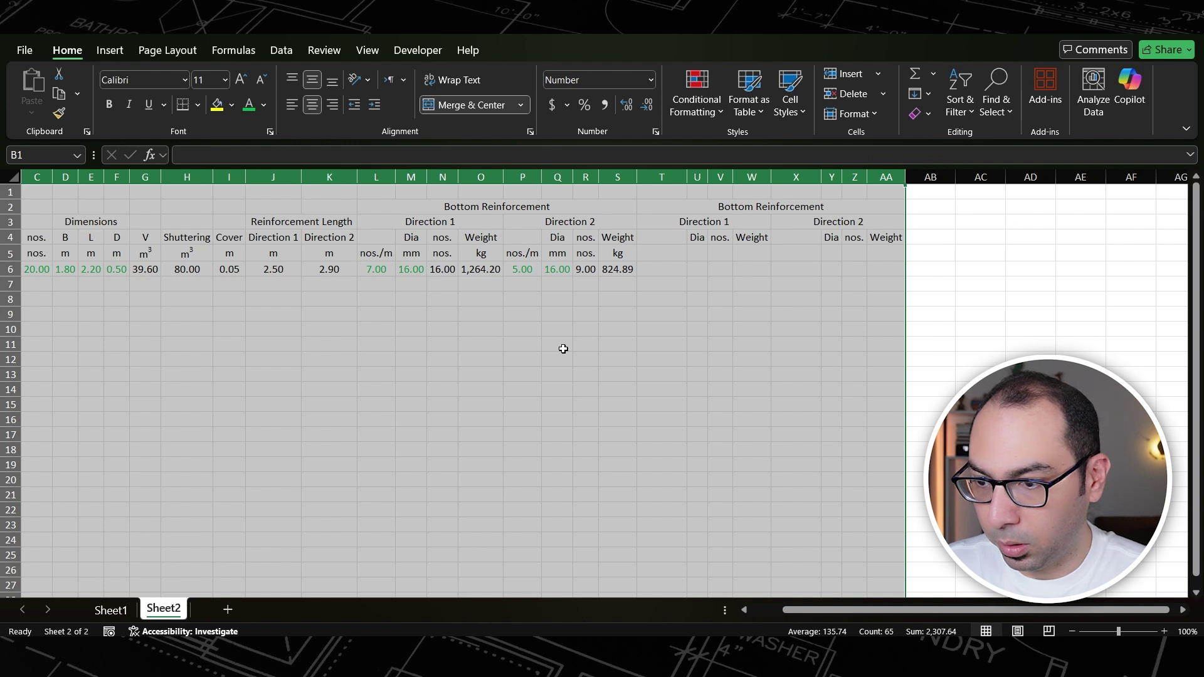
pyautogui.click(563, 348)
# - Rename the copied group heading in T2 as Top Reinforcement
pyautogui.doubleClick(735, 208)
pyautogui.doubleClick(654, 207)
pyautogui.write('Top')
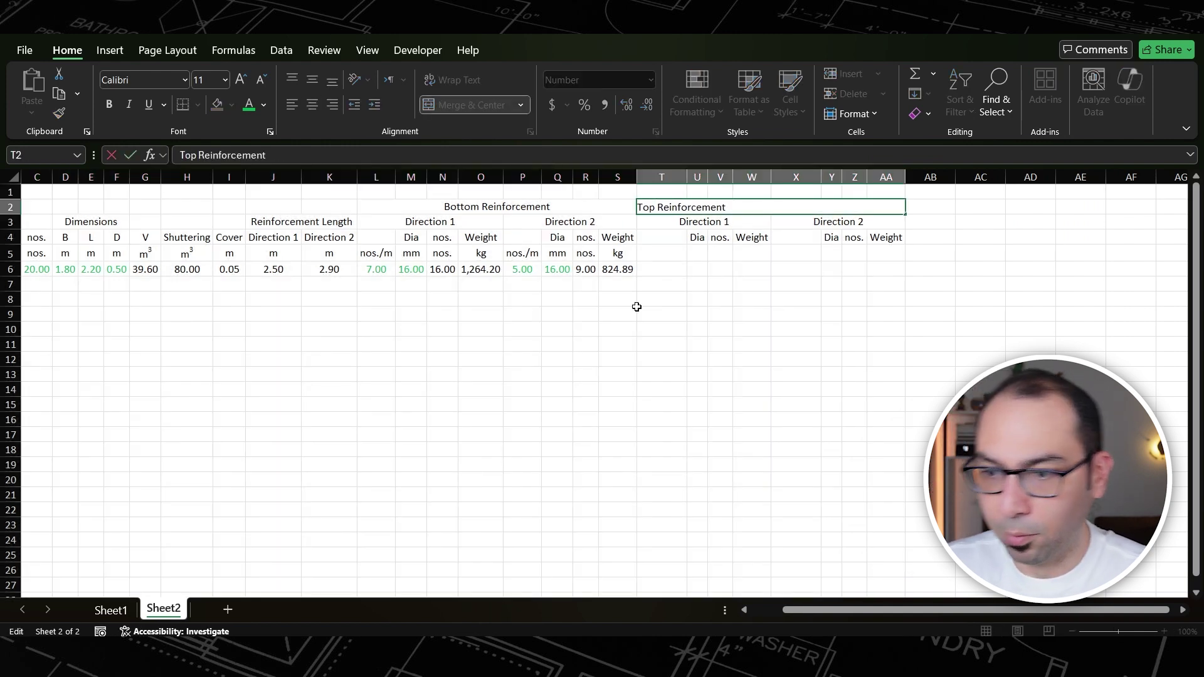
pyautogui.click(681, 337)
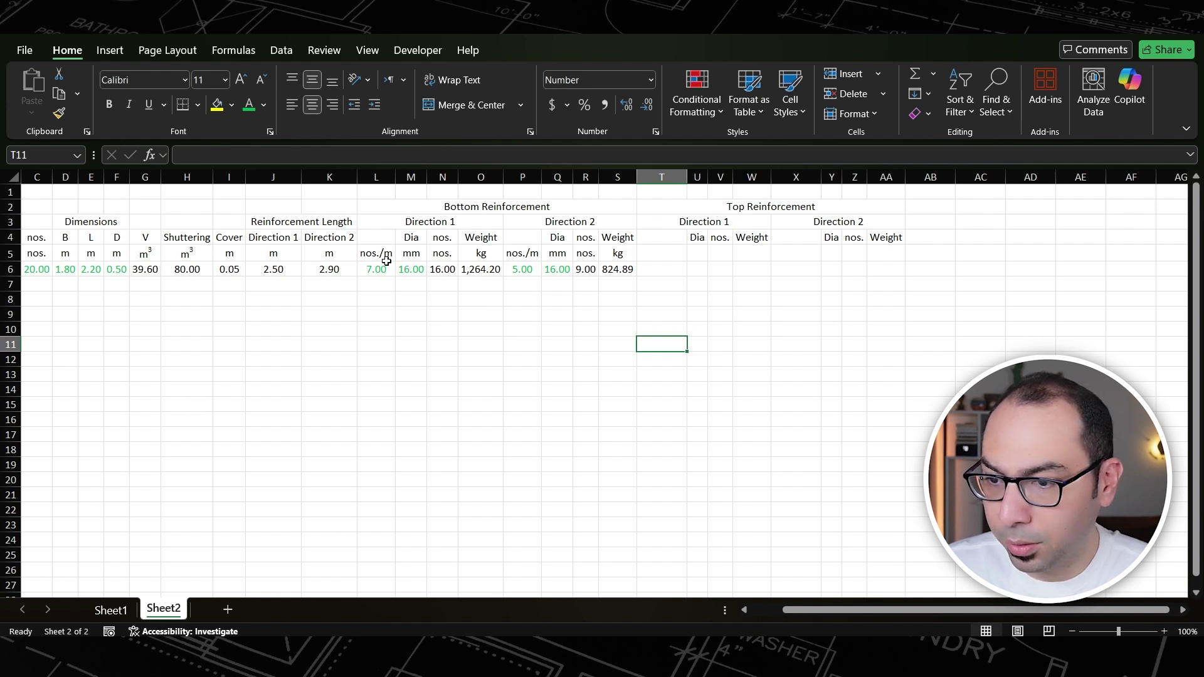
# - Copy the unit labels from L5:S5 to T5 under the Top Reinforcement headings
pyautogui.moveTo(370, 258); pyautogui.dragTo(618, 252)
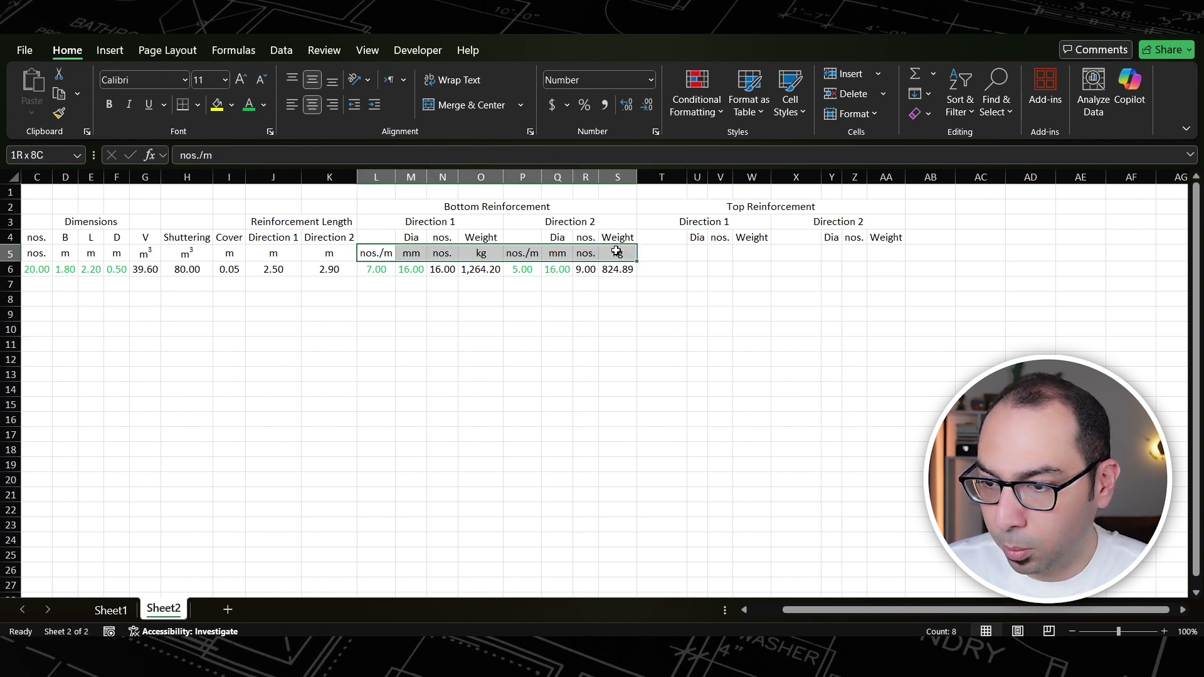
pyautogui.hotkey('ctrl', 'c')
pyautogui.click(667, 250)
pyautogui.press('Return')
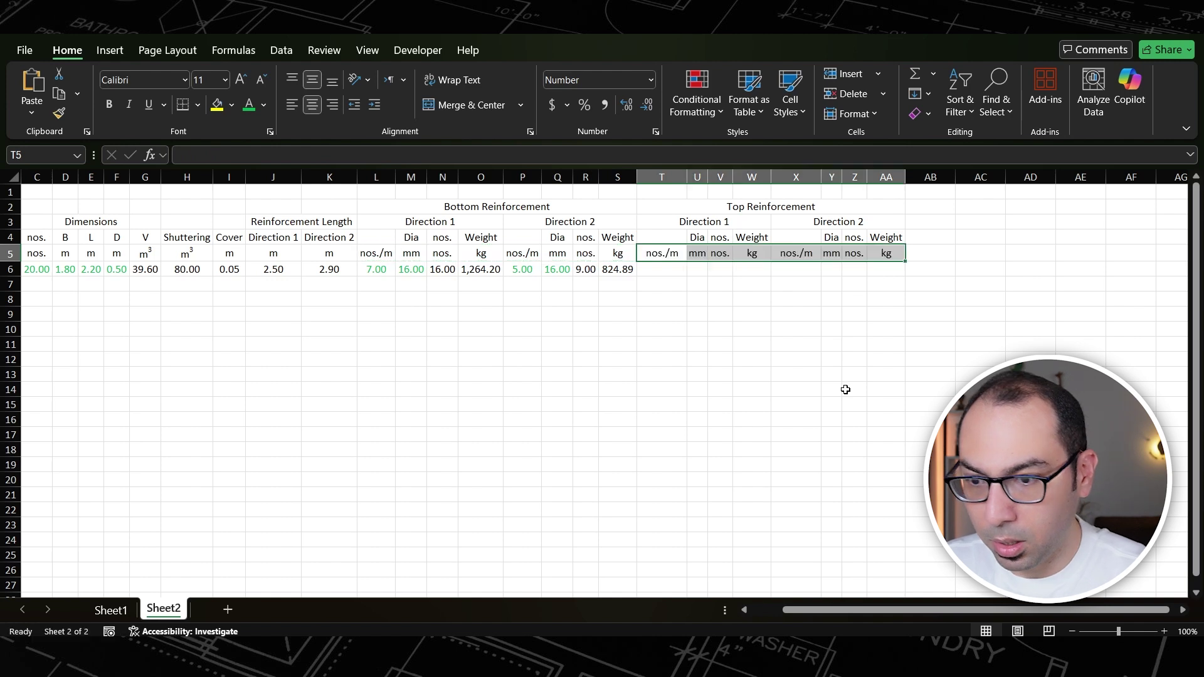
pyautogui.click(723, 377)
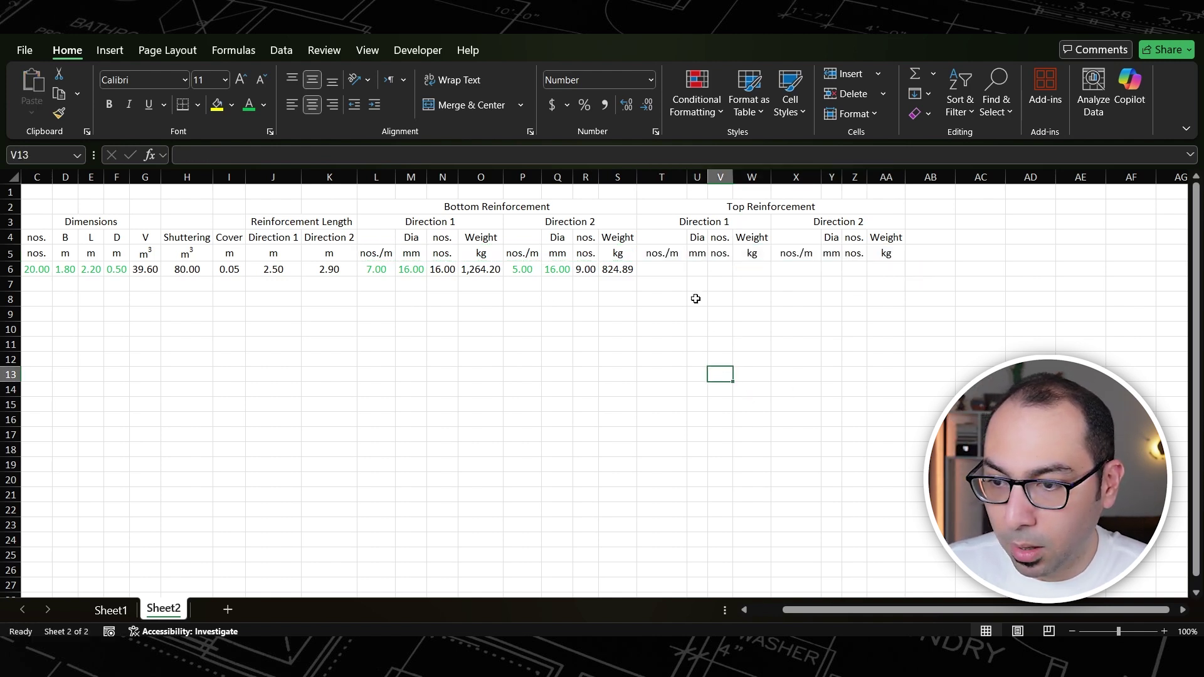
# - Enter 5 bars per metre in T6 and a 12 mm diameter in U6 for top Direction 1, and color both green
pyautogui.click(660, 271)
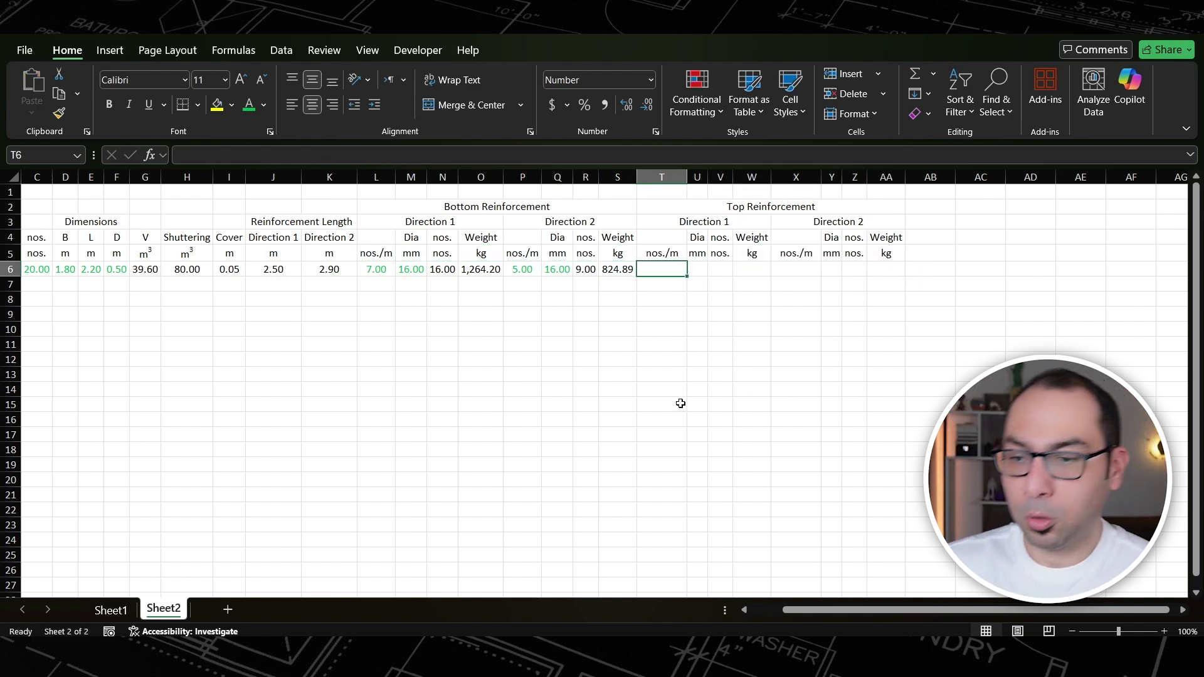
pyautogui.write('5')
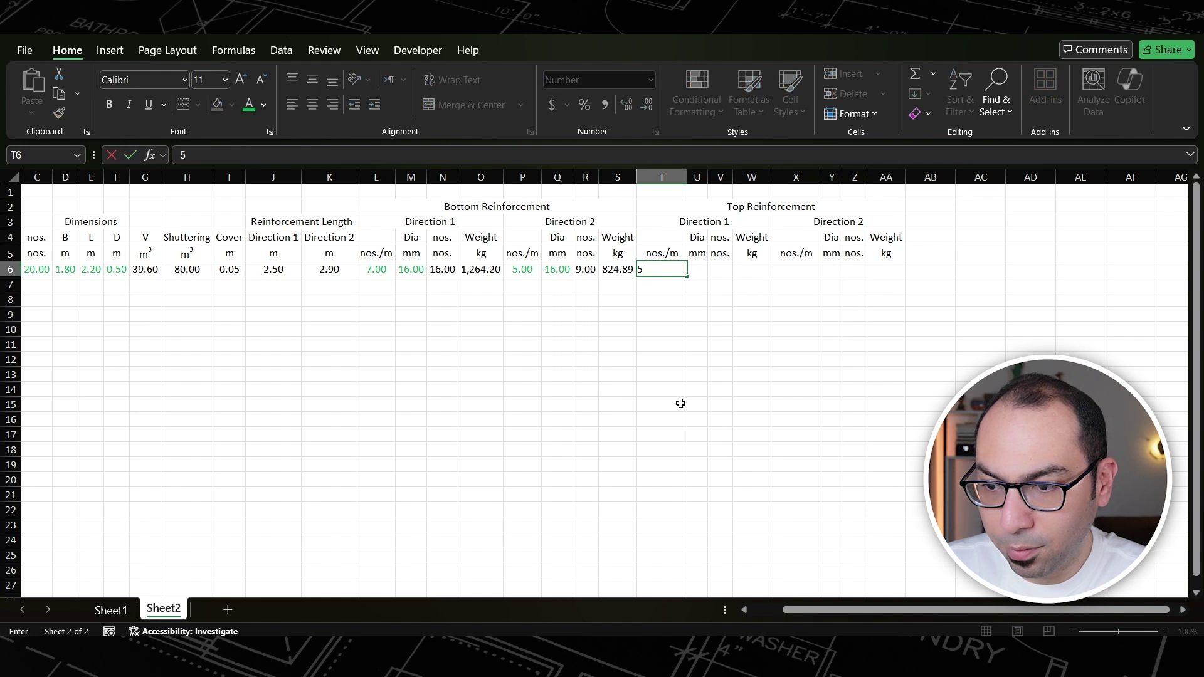
pyautogui.press('Tab')
pyautogui.write('12')
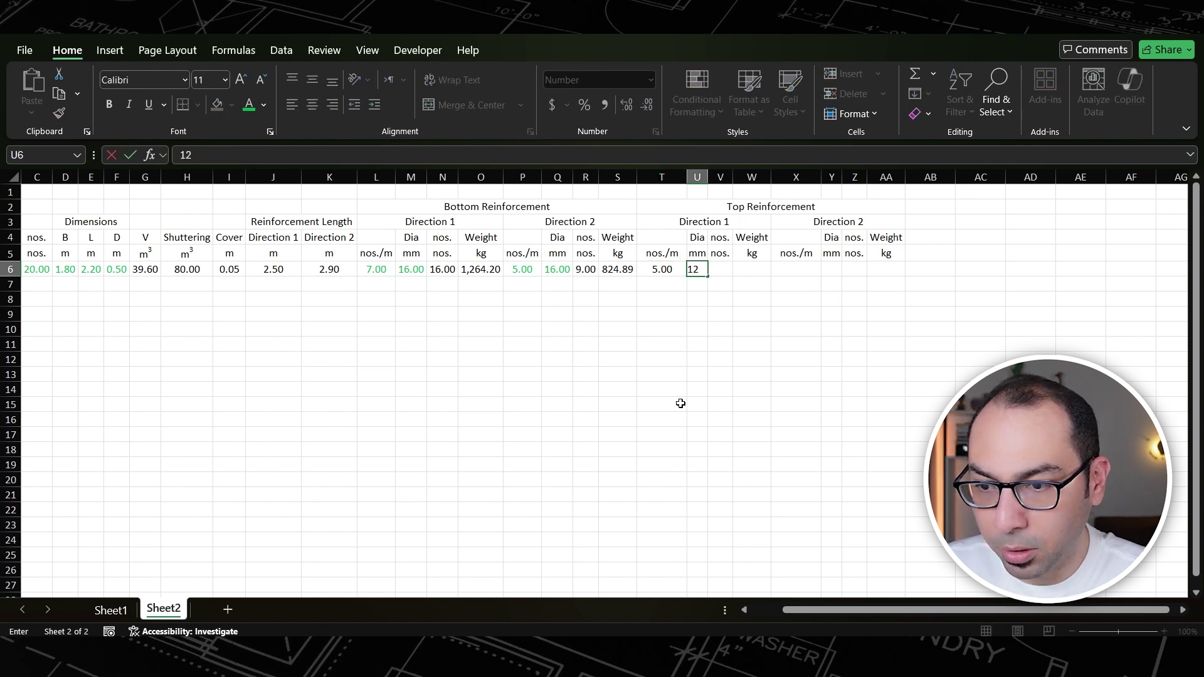
pyautogui.hotkey('shift', 'Tab')
pyautogui.hotkey('shift', 'Right')
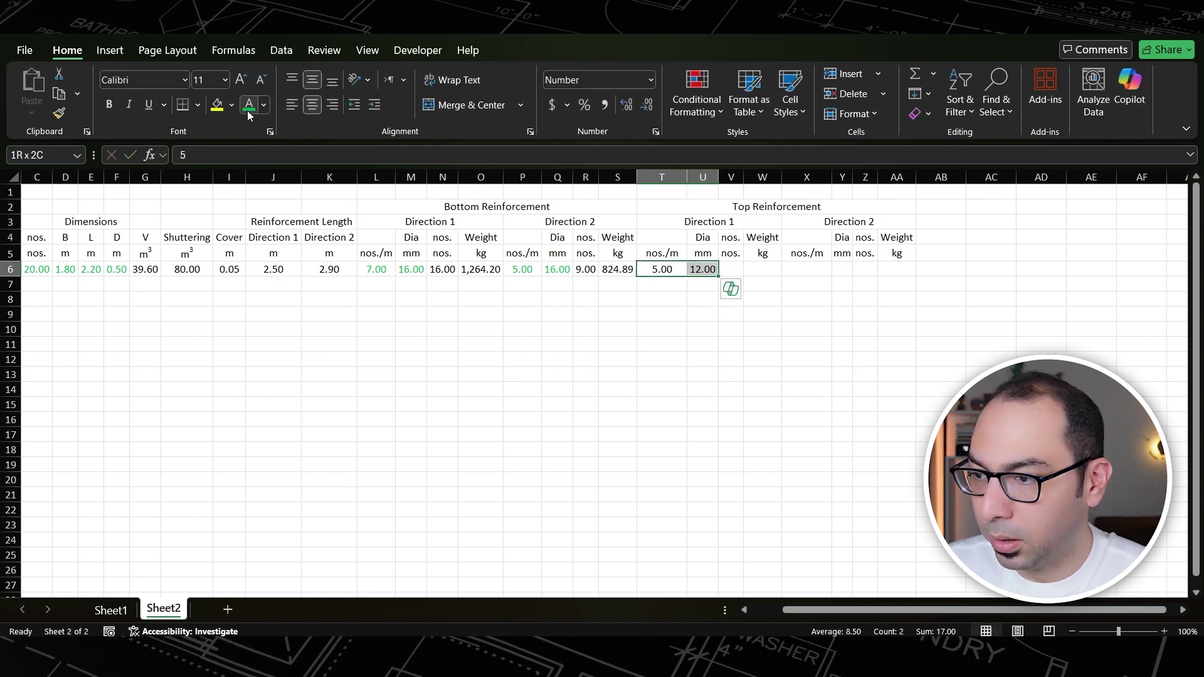
pyautogui.click(727, 268)
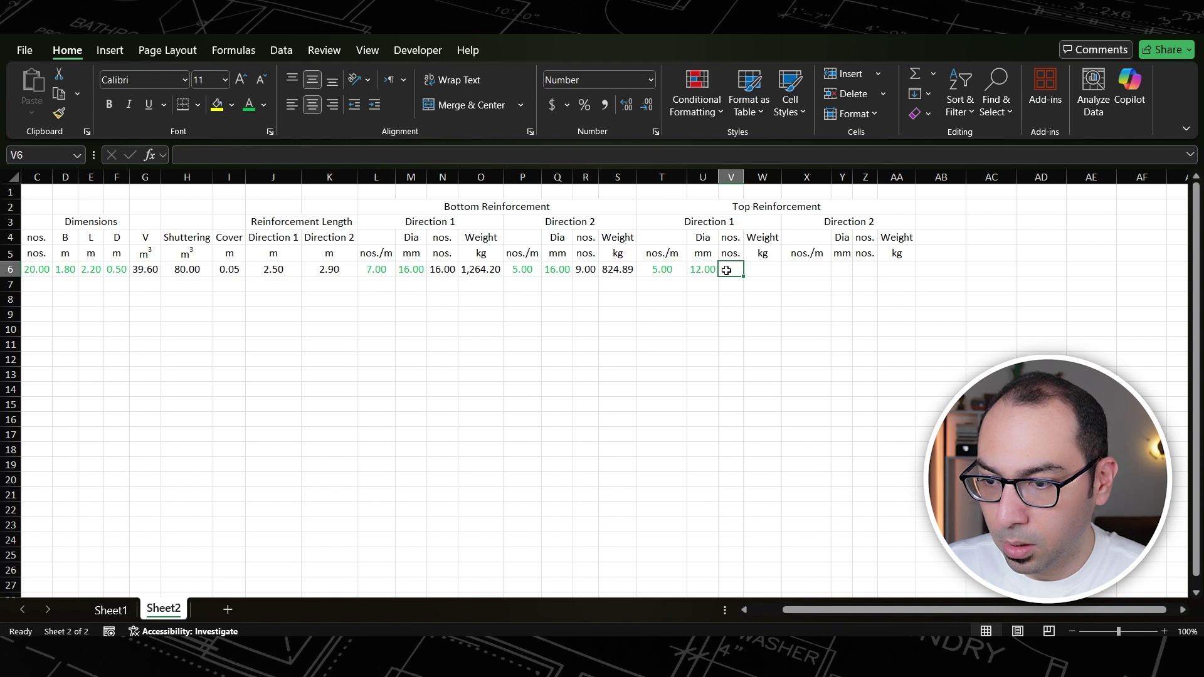
# - Reuse the bar-count formula from N6 in V6 for top Direction 1, repointed to T6 as =CEILING.MATH(E6*T6)
pyautogui.press('Left')
pyautogui.press('Left')
pyautogui.press('Left')
pyautogui.press('Left')
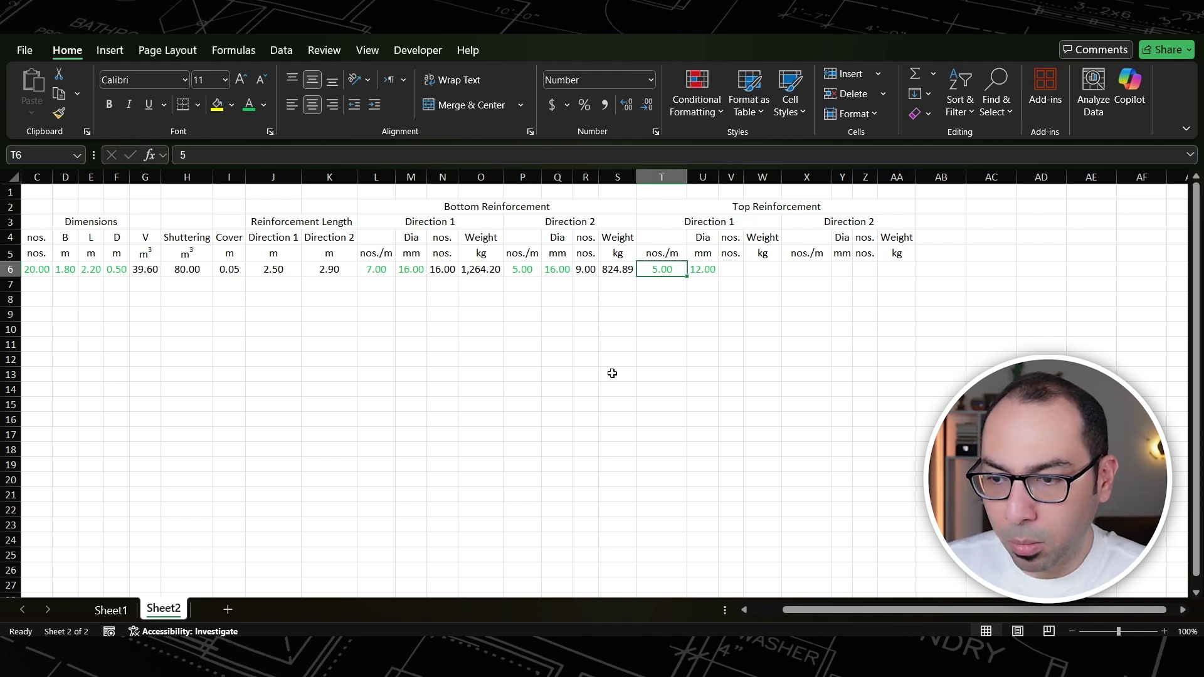
pyautogui.press('F2')
pyautogui.press('Escape')
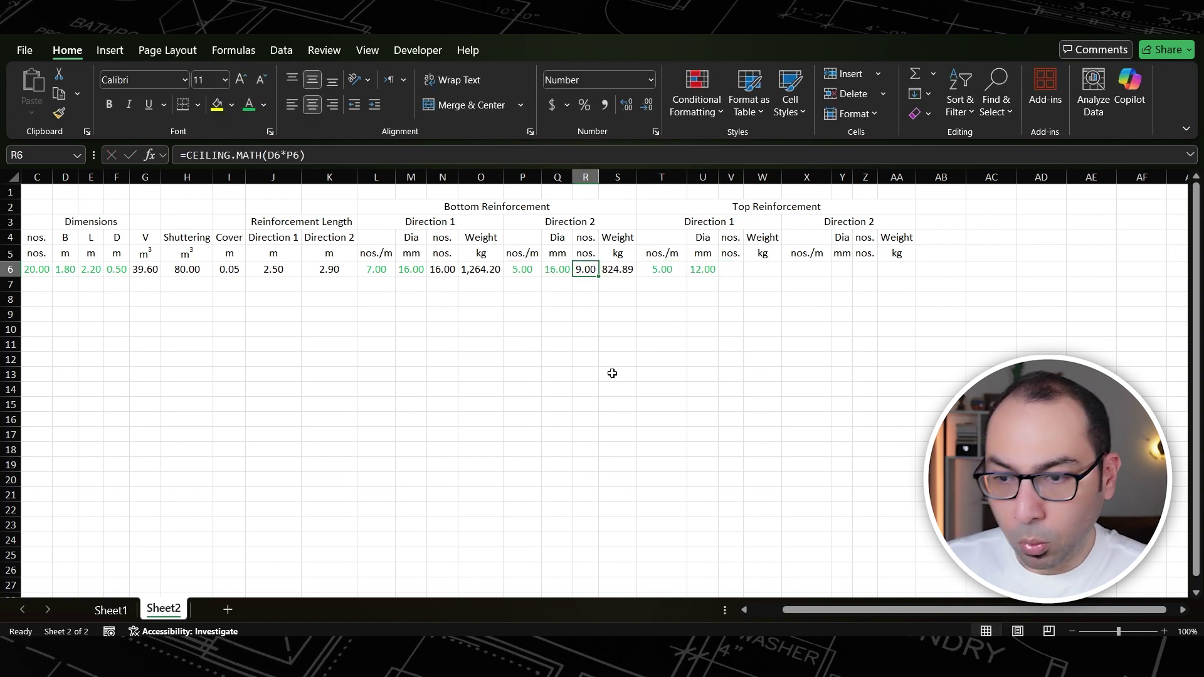
pyautogui.press('Left')
pyautogui.press('Left')
pyautogui.press('Left')
pyautogui.press('Left')
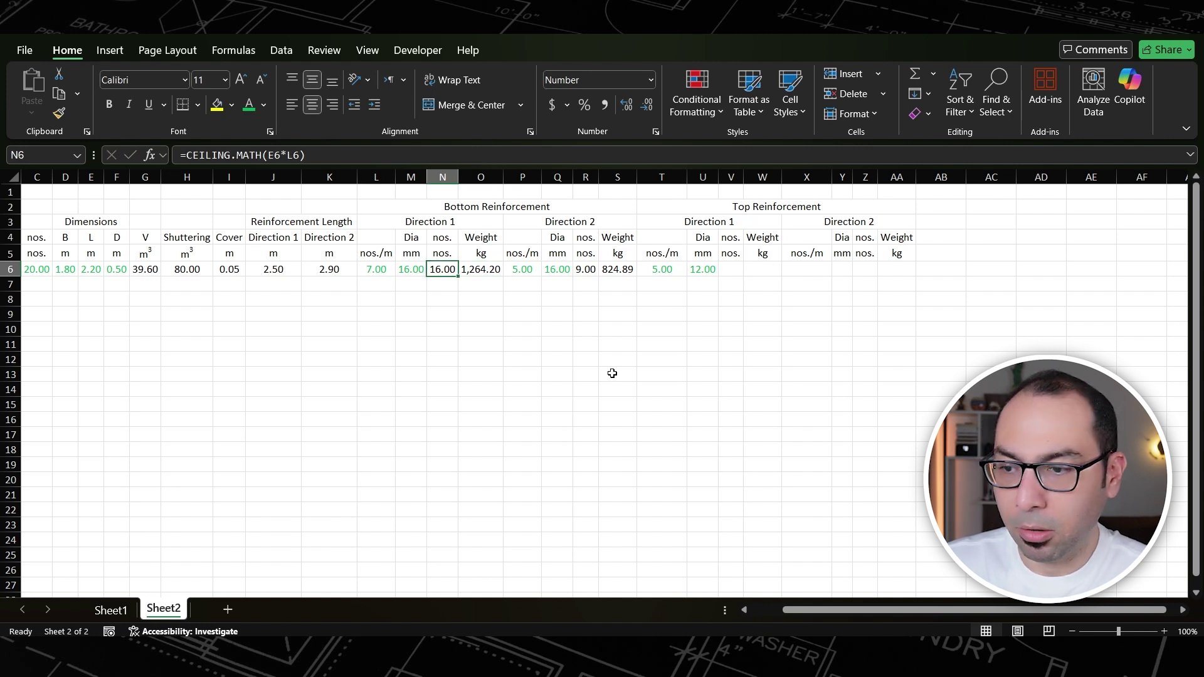
pyautogui.press('F2')
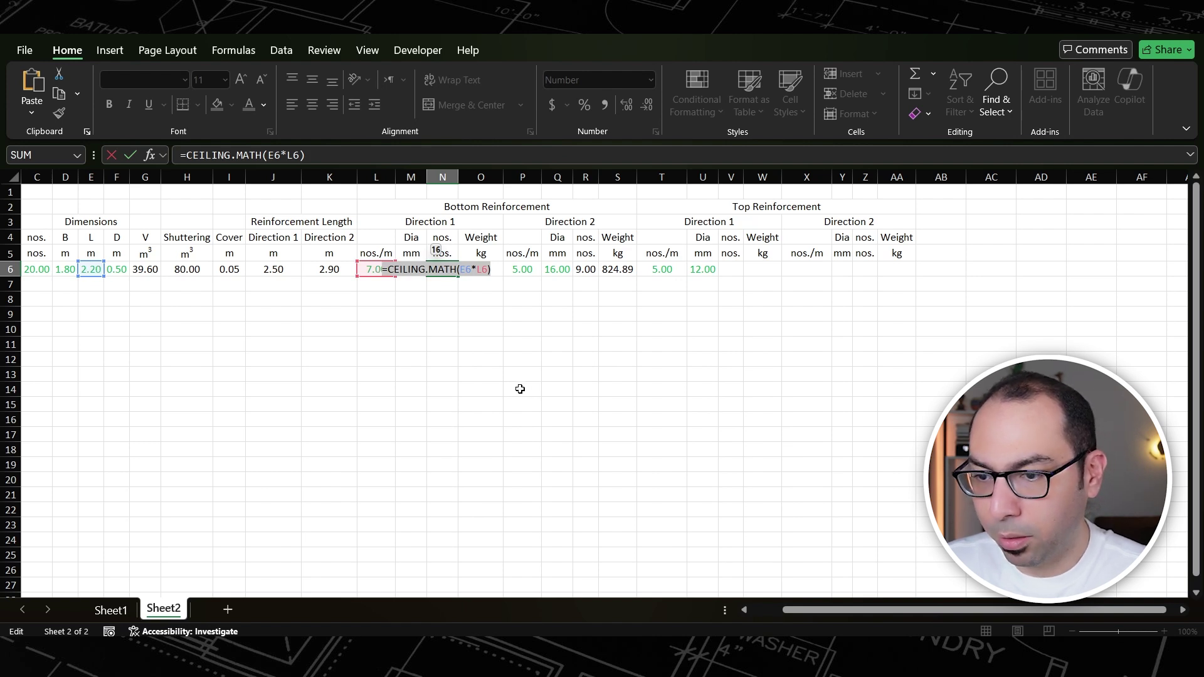
pyautogui.hotkey('ctrl', 'Return')
pyautogui.press('Right')
pyautogui.press('Right')
pyautogui.press('Right')
pyautogui.press('Right')
pyautogui.press('Right')
pyautogui.press('Right')
pyautogui.press('Right')
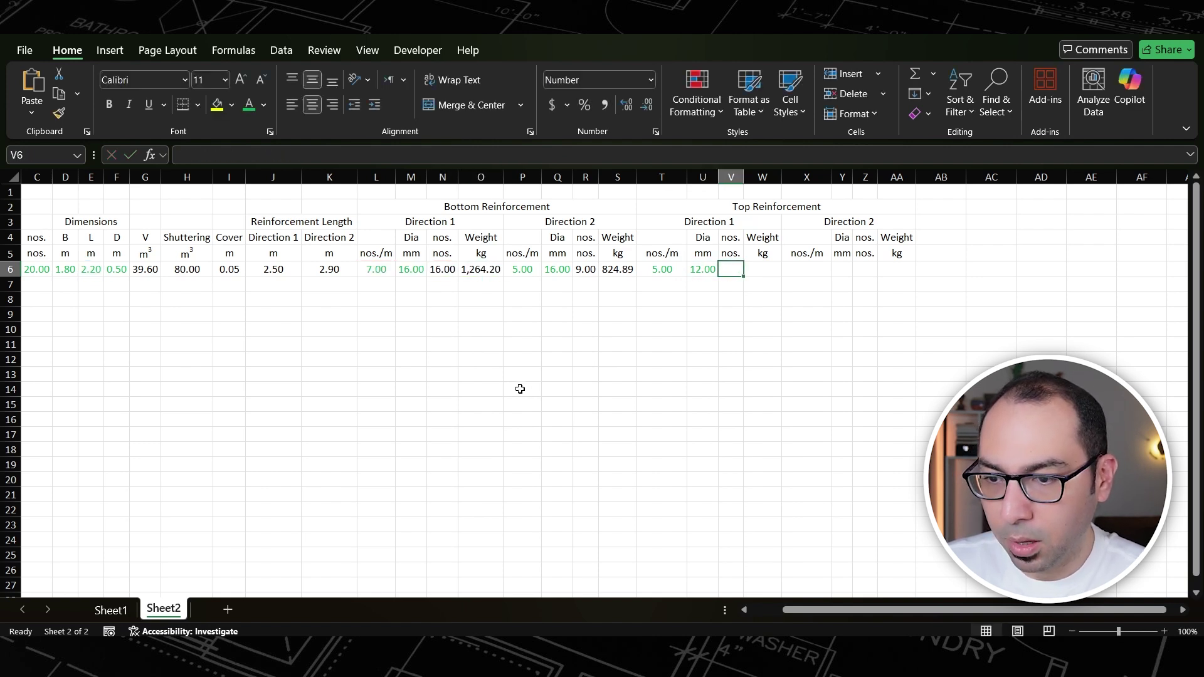
pyautogui.press('F2')
pyautogui.hotkey('ctrl', 'v')
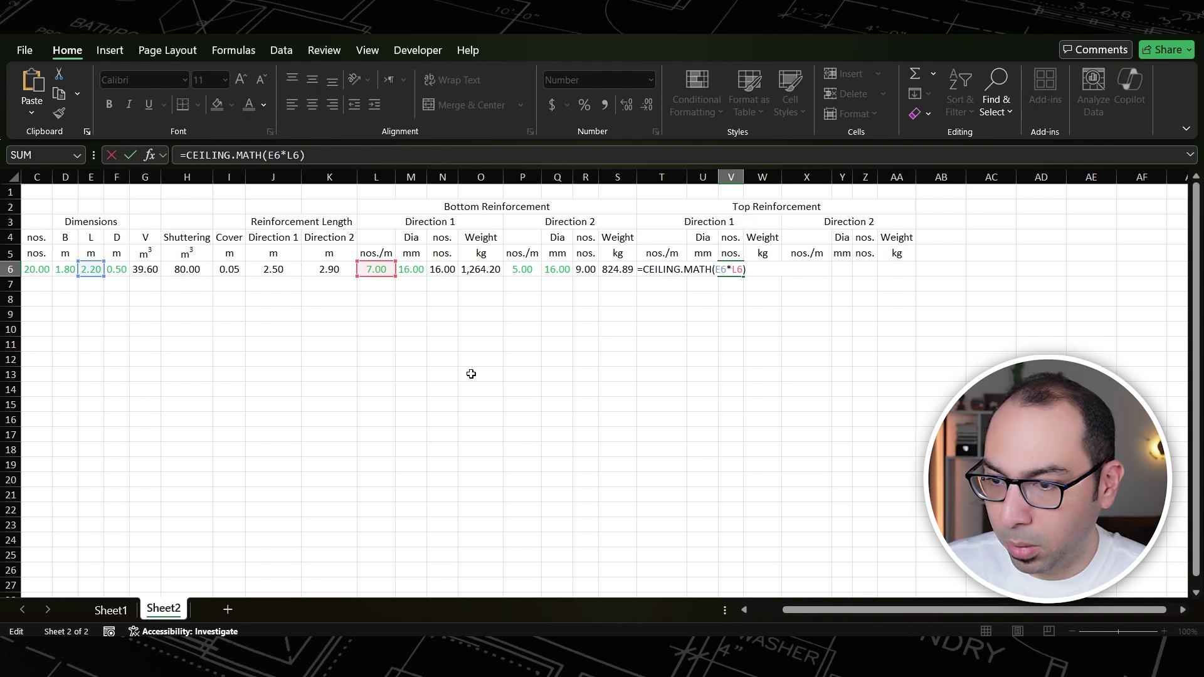
pyautogui.moveTo(376, 278); pyautogui.dragTo(655, 274)
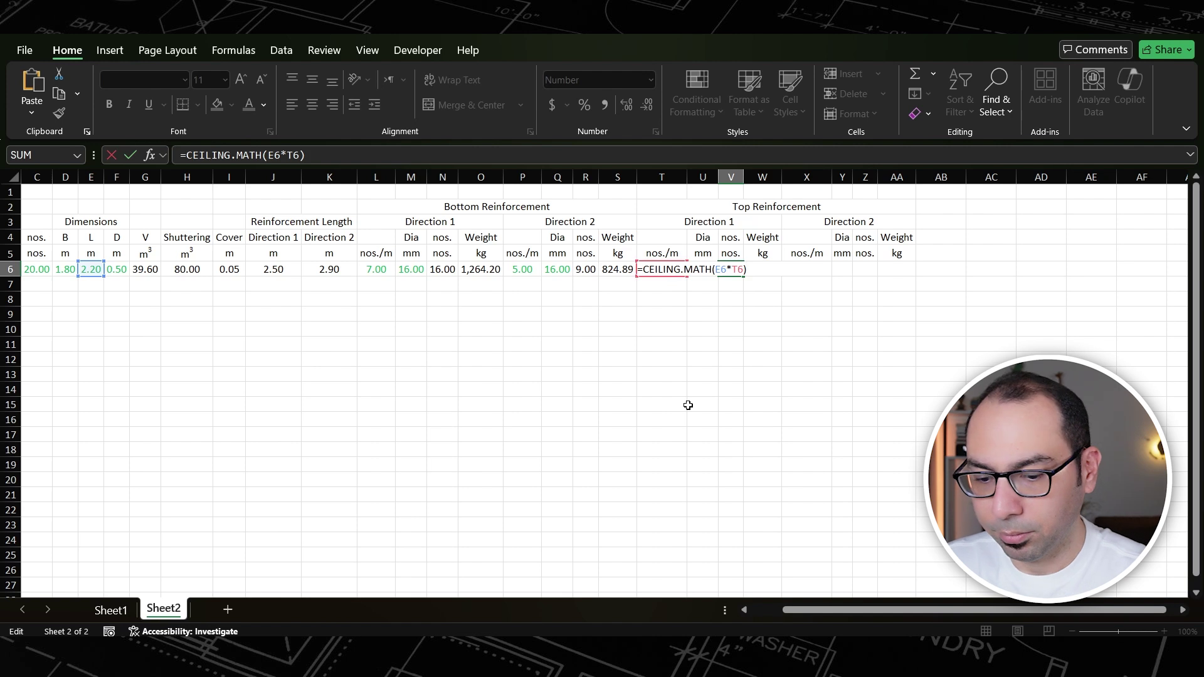
pyautogui.press('Return')
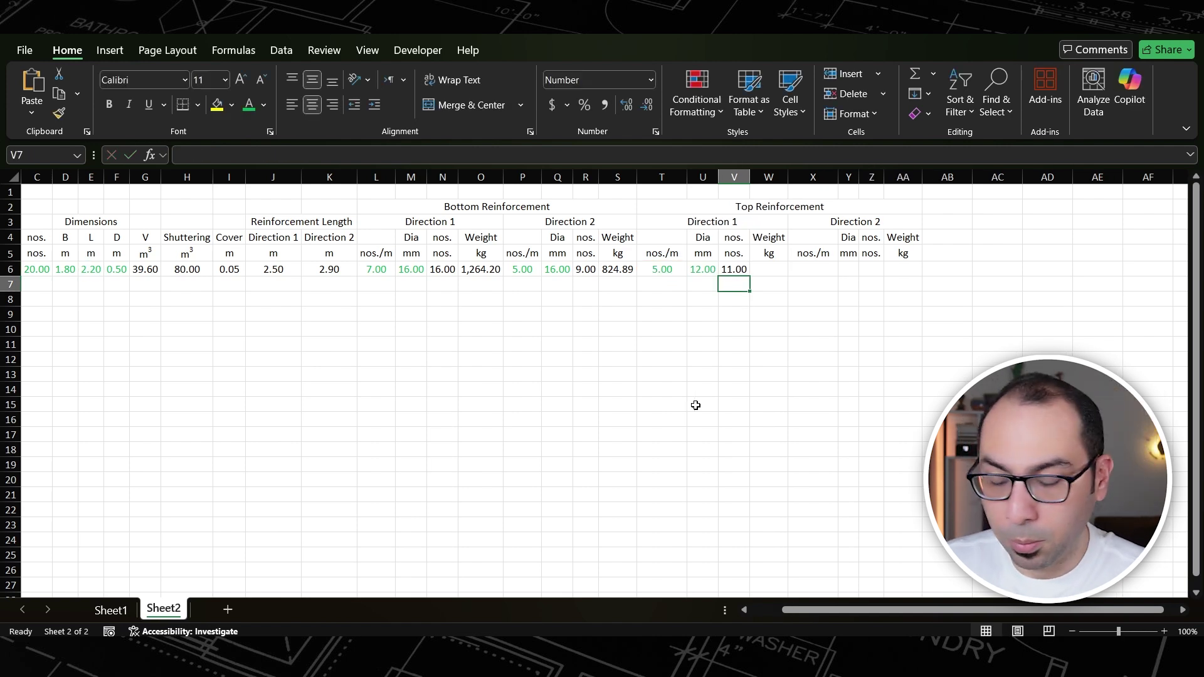
# - Reuse the weight formula from O6 in W6 for top Direction 1, repointed as =V6*J6*U6^2/162*C6
pyautogui.click(474, 266)
pyautogui.press('F2')
pyautogui.hotkey('shift', 'Home')
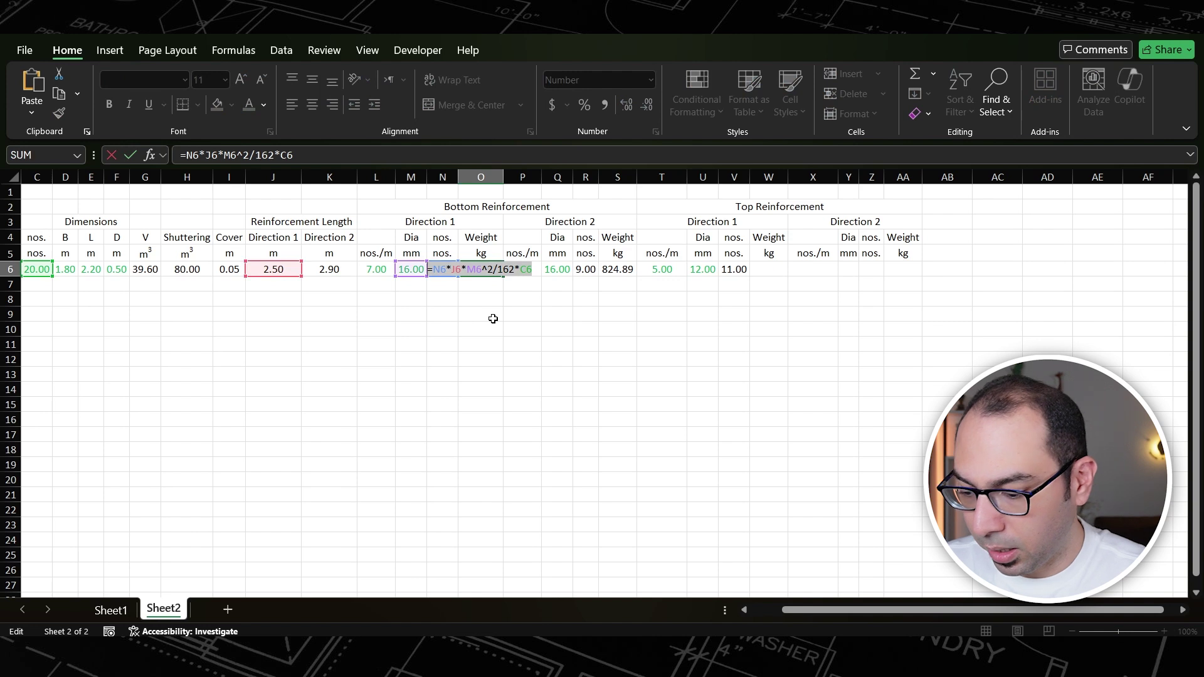
pyautogui.hotkey('ctrl', 'c')
pyautogui.press('Escape')
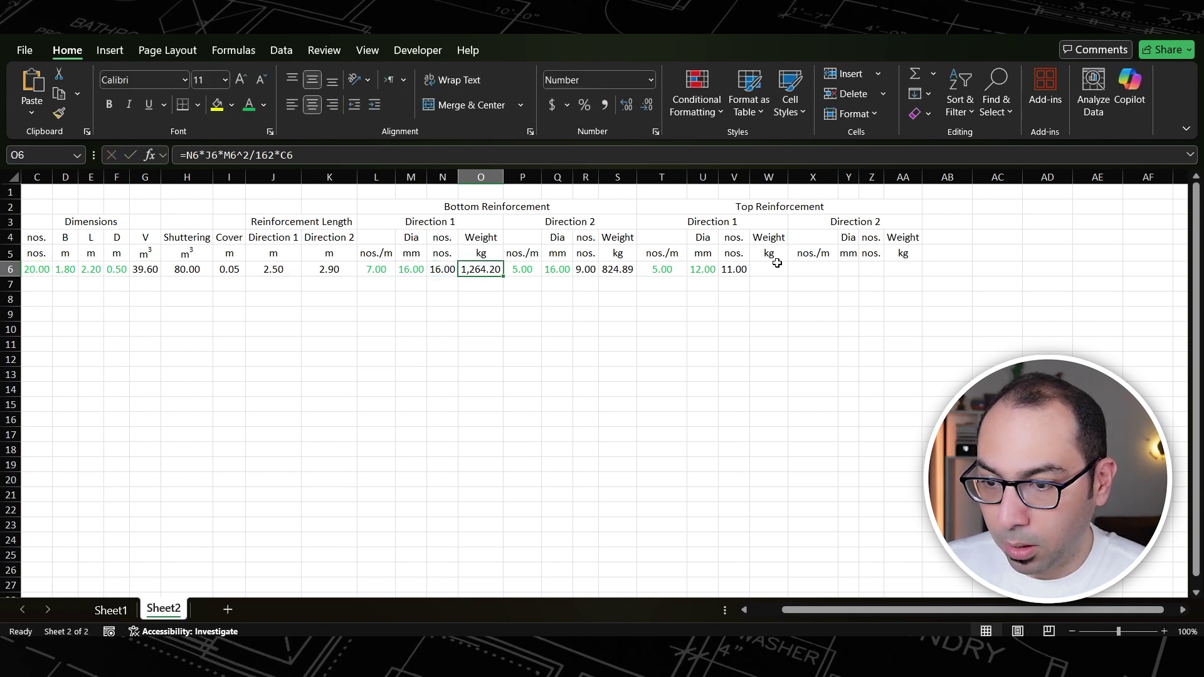
pyautogui.click(768, 269)
pyautogui.press('F2')
pyautogui.hotkey('ctrl', 'v')
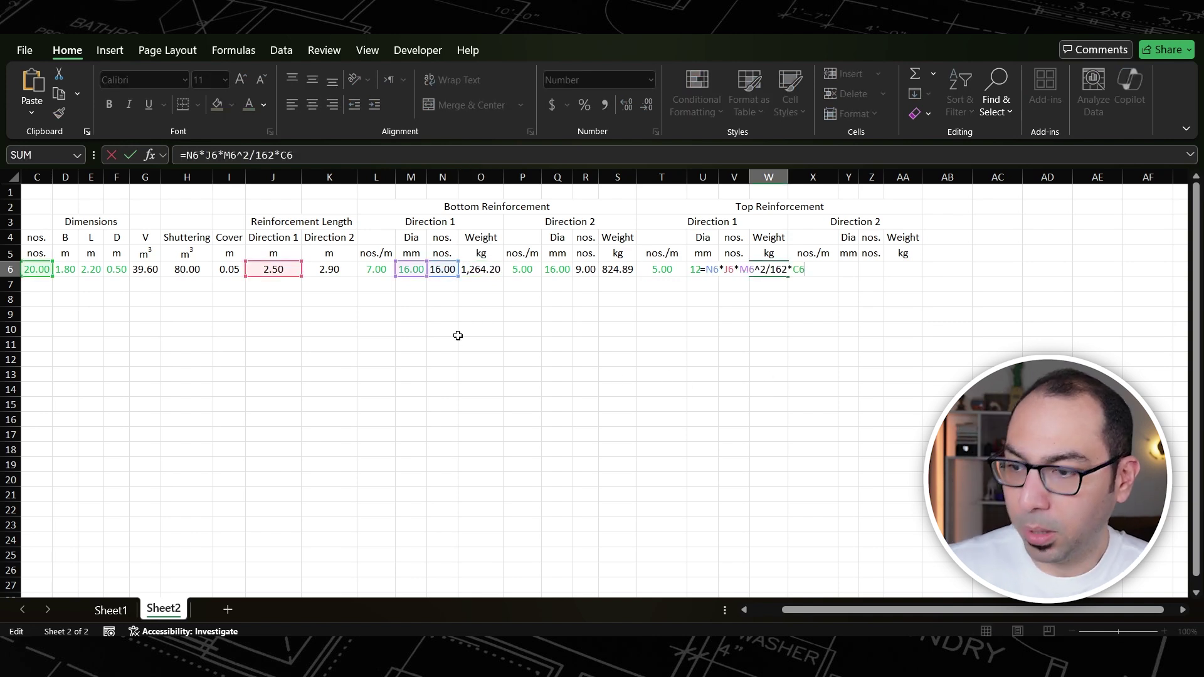
pyautogui.moveTo(448, 280); pyautogui.dragTo(721, 280)
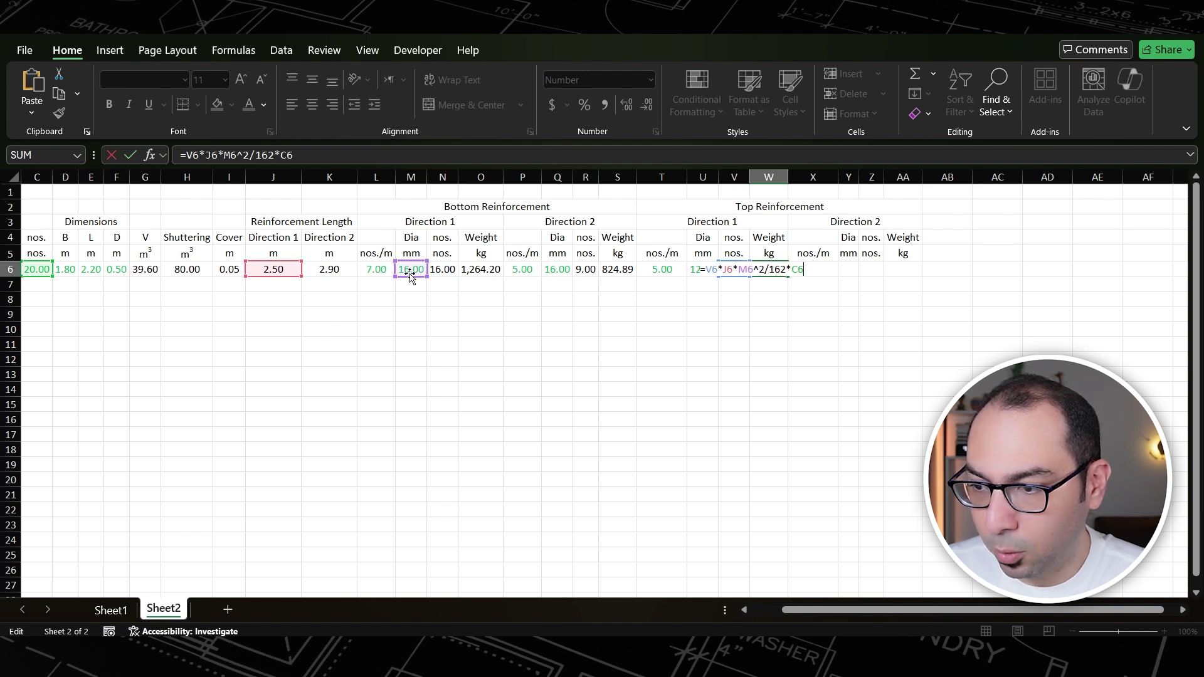
pyautogui.moveTo(412, 279); pyautogui.dragTo(694, 279)
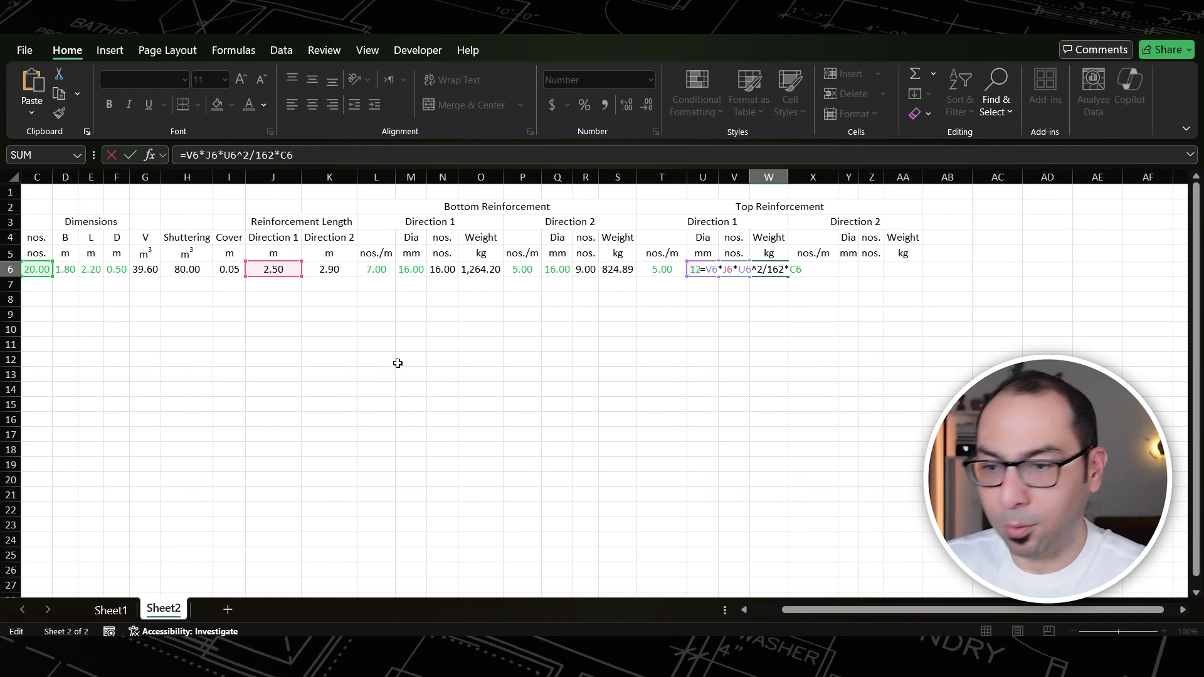
pyautogui.press('Return')
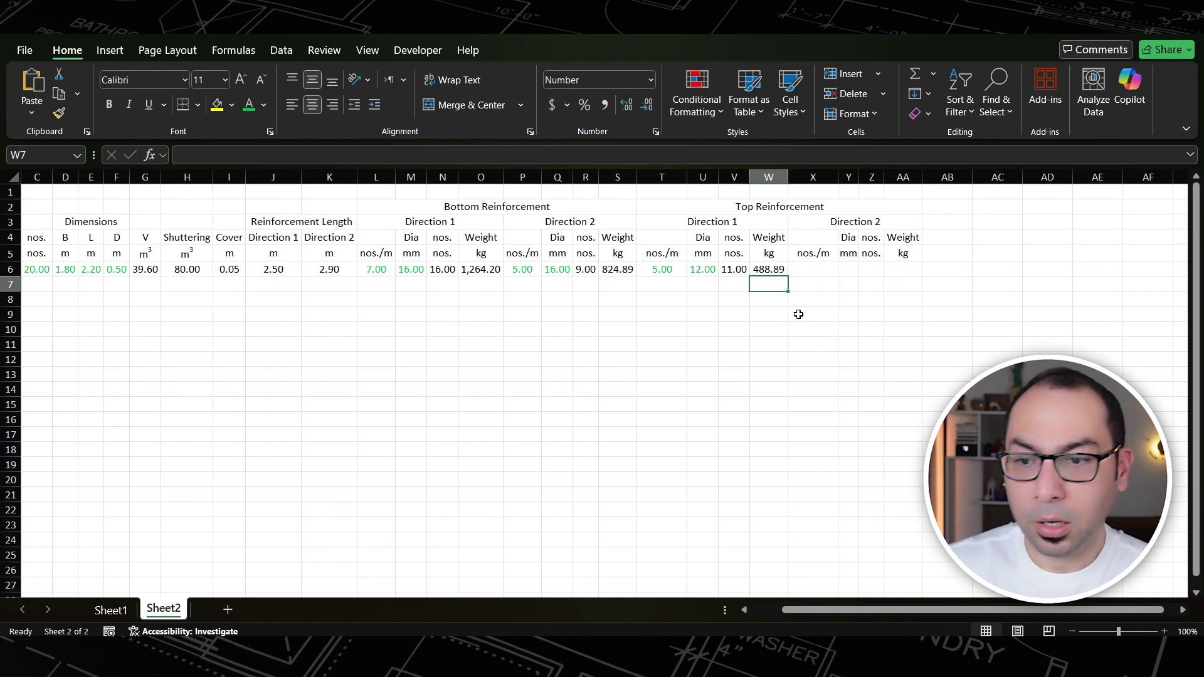
# - Enter 5 bars per metre in X6 and a 12 mm diameter in Y6 for top Direction 2, and color both green
pyautogui.click(814, 272)
pyautogui.write('5')
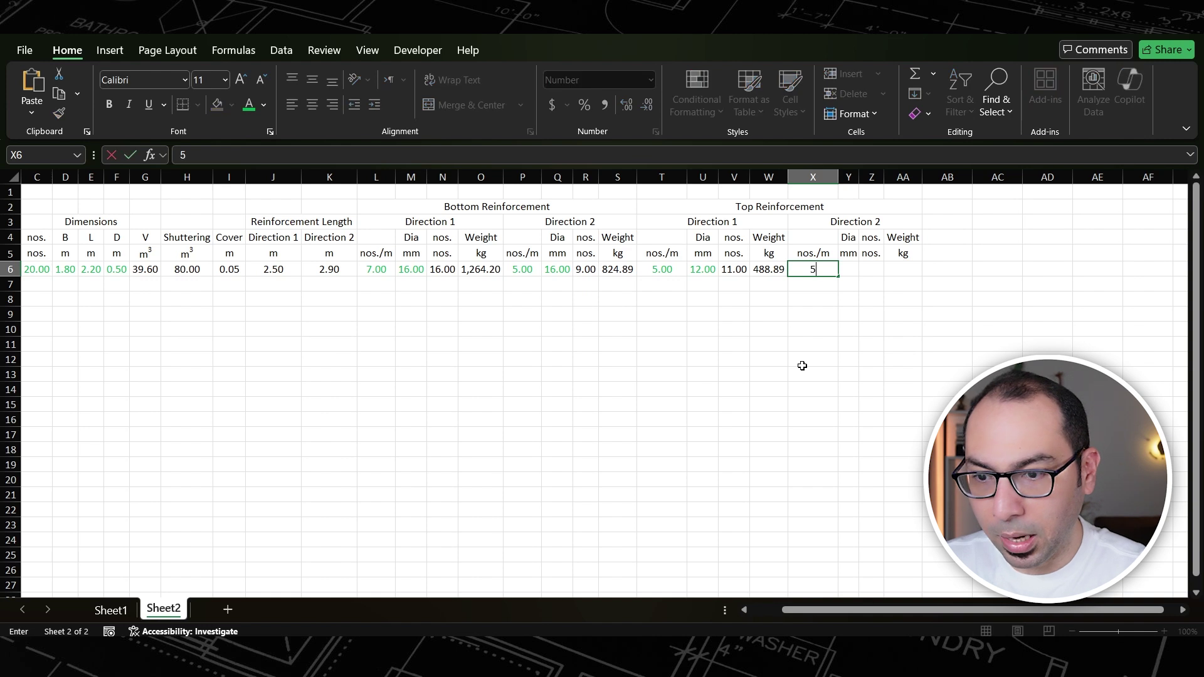
pyautogui.hotkey('shift', 'Right')
pyautogui.press('Tab')
pyautogui.write('12')
pyautogui.press('Tab')
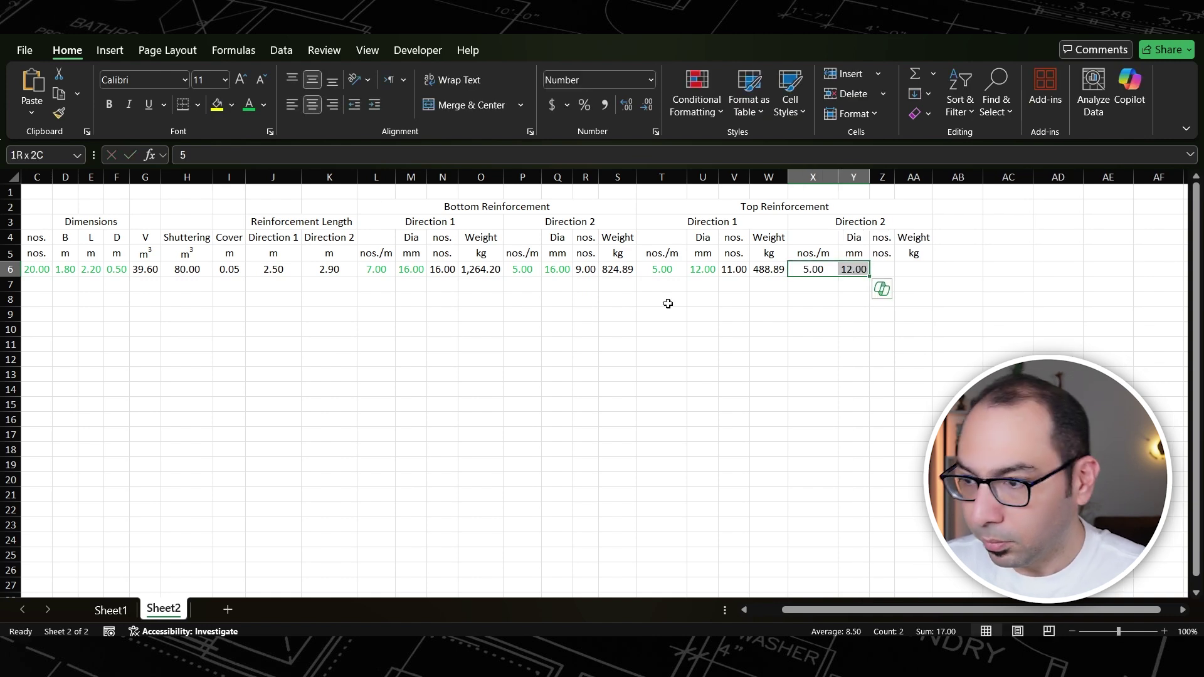
pyautogui.press('F4')
# - Check which dimension and spacing cells the bar-count formulas in R6, N6 and V6 refer to
pyautogui.click(886, 273)
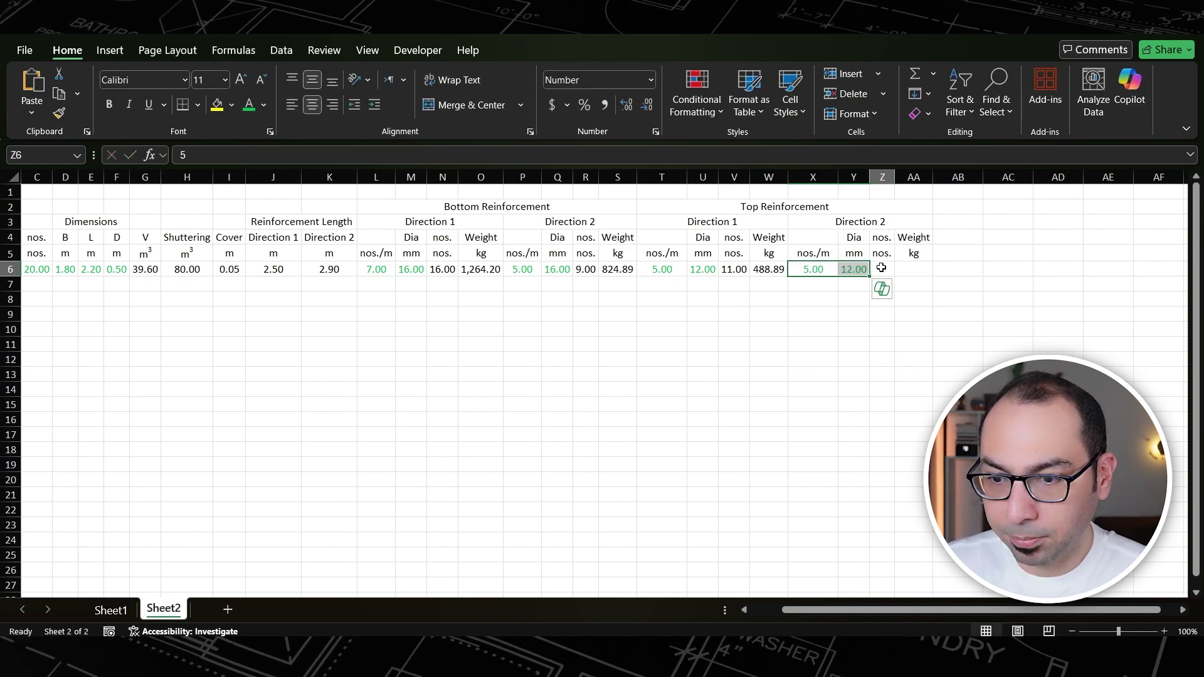
pyautogui.press('Left')
pyautogui.press('Left')
pyautogui.press('Left')
pyautogui.press('Left')
pyautogui.press('Left')
pyautogui.press('Left')
pyautogui.press('Left')
pyautogui.press('Left')
pyautogui.press('F2')
pyautogui.hotkey('shift', 'Home')
pyautogui.press('End')
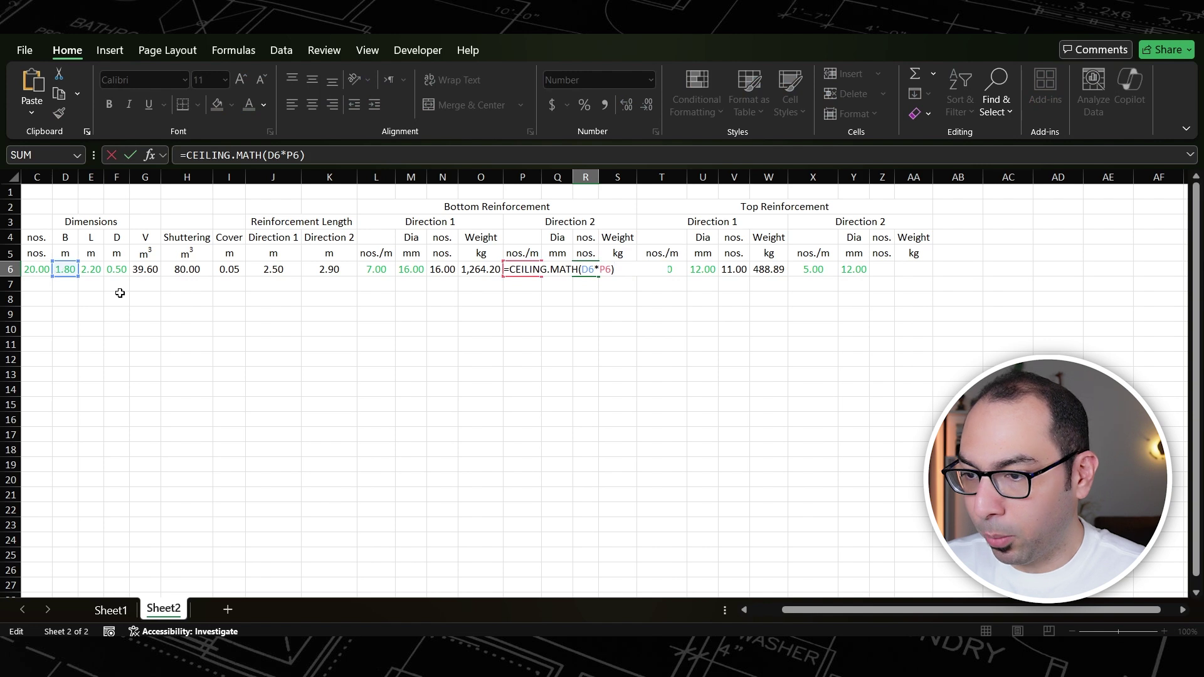
pyautogui.hotkey('ctrl', 'Return')
pyautogui.doubleClick(444, 271)
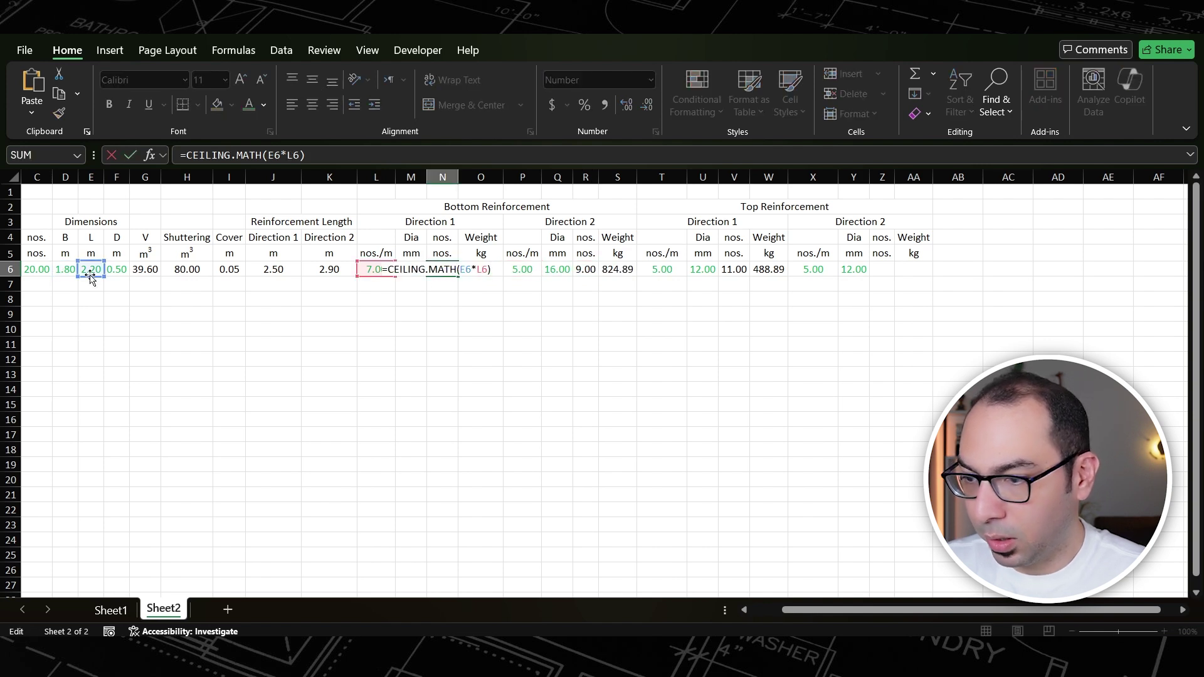
pyautogui.hotkey('ctrl', 'Return')
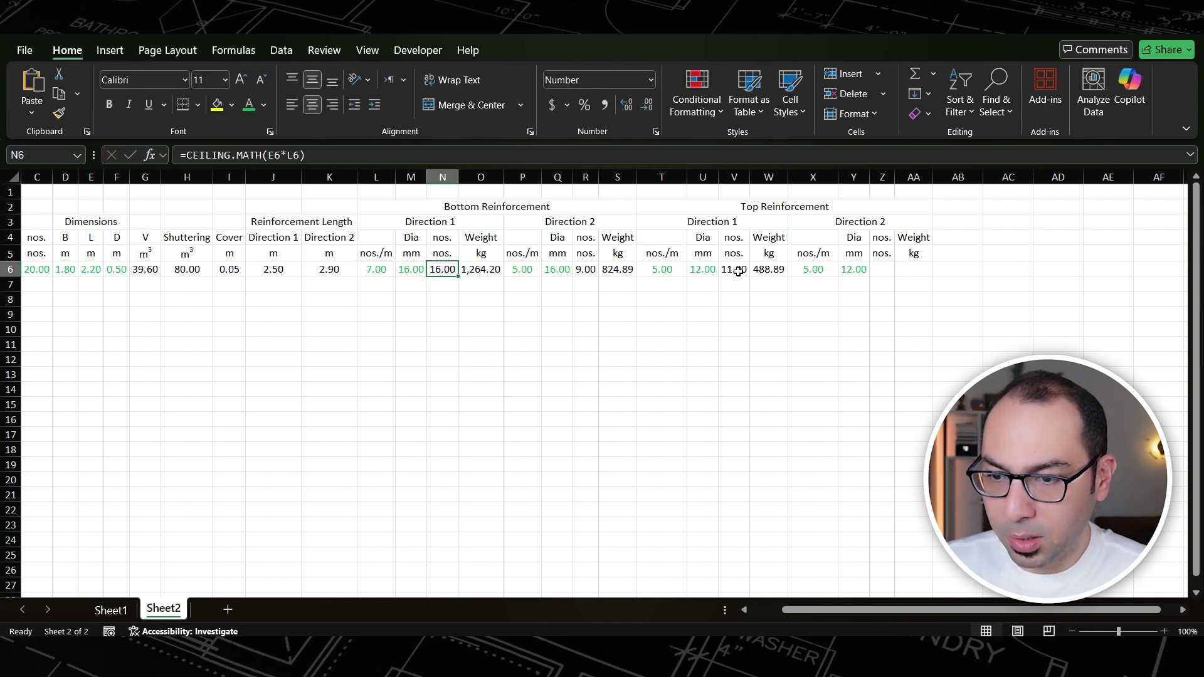
pyautogui.click(738, 271)
pyautogui.press('F2')
pyautogui.hotkey('ctrl', 'Return')
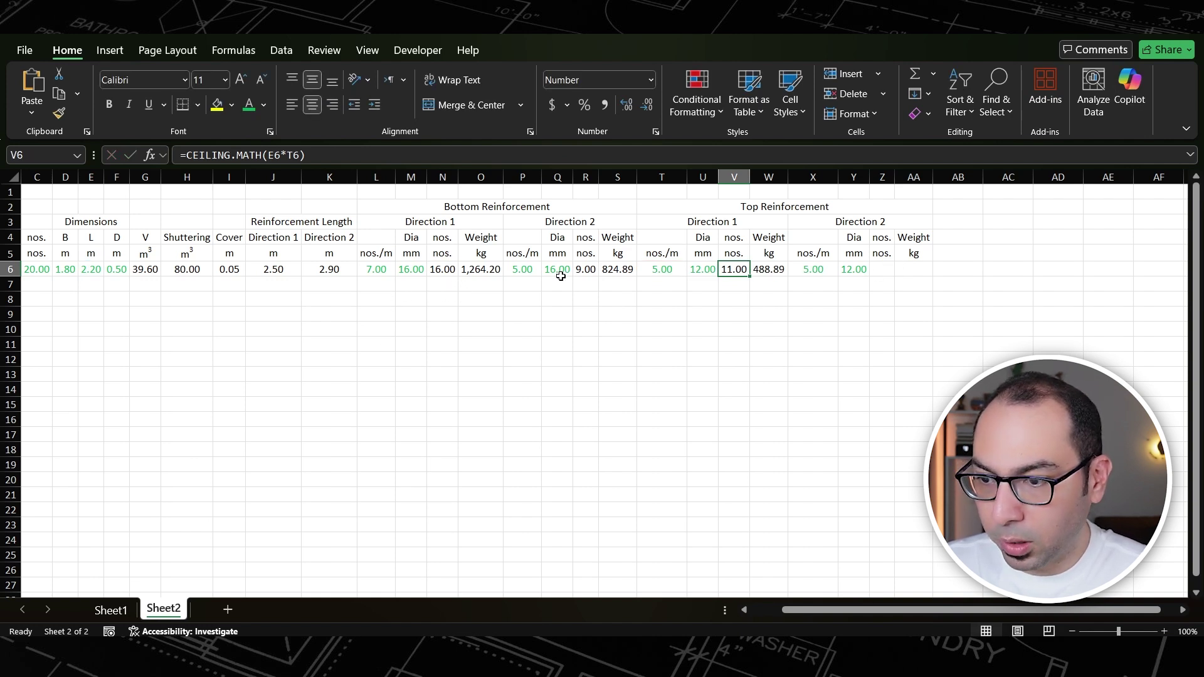
# - Reuse the bar-count formula from R6 in Z6 for top Direction 2, repointed to X6 as =CEILING.MATH(D6*X6)
pyautogui.click(583, 272)
pyautogui.press('F2')
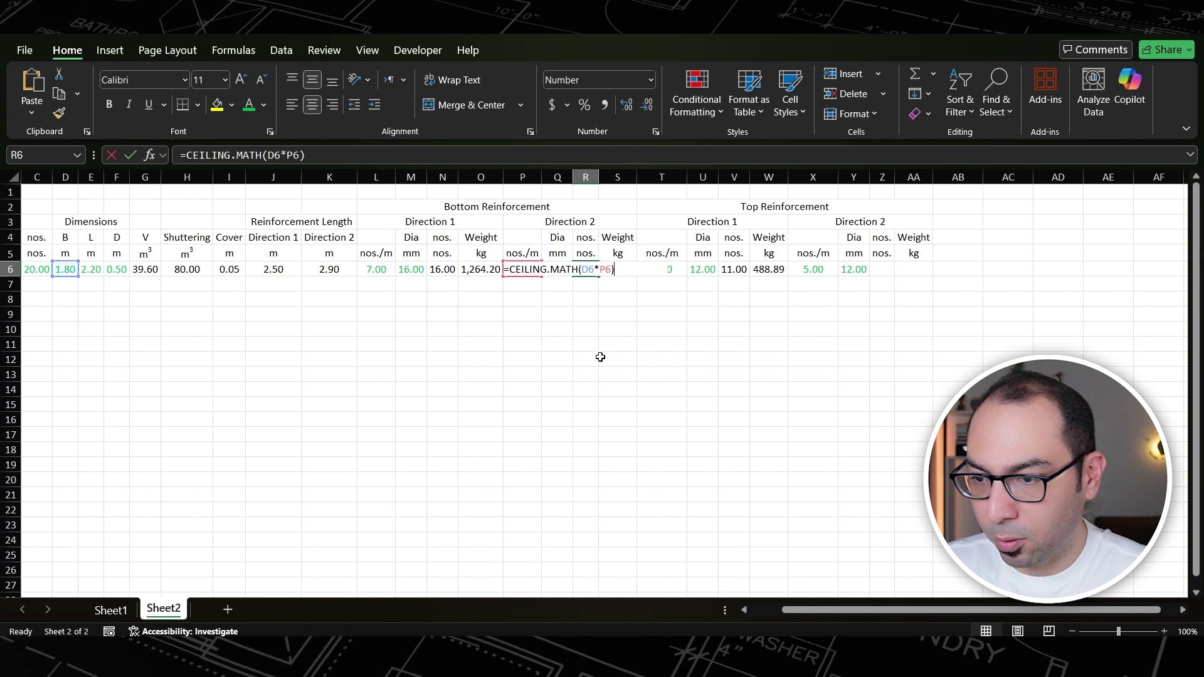
pyautogui.press('Tab')
pyautogui.press('Tab')
pyautogui.press('Tab')
pyautogui.press('Tab')
pyautogui.press('Tab')
pyautogui.press('Tab')
pyautogui.press('Tab')
pyautogui.press('Tab')
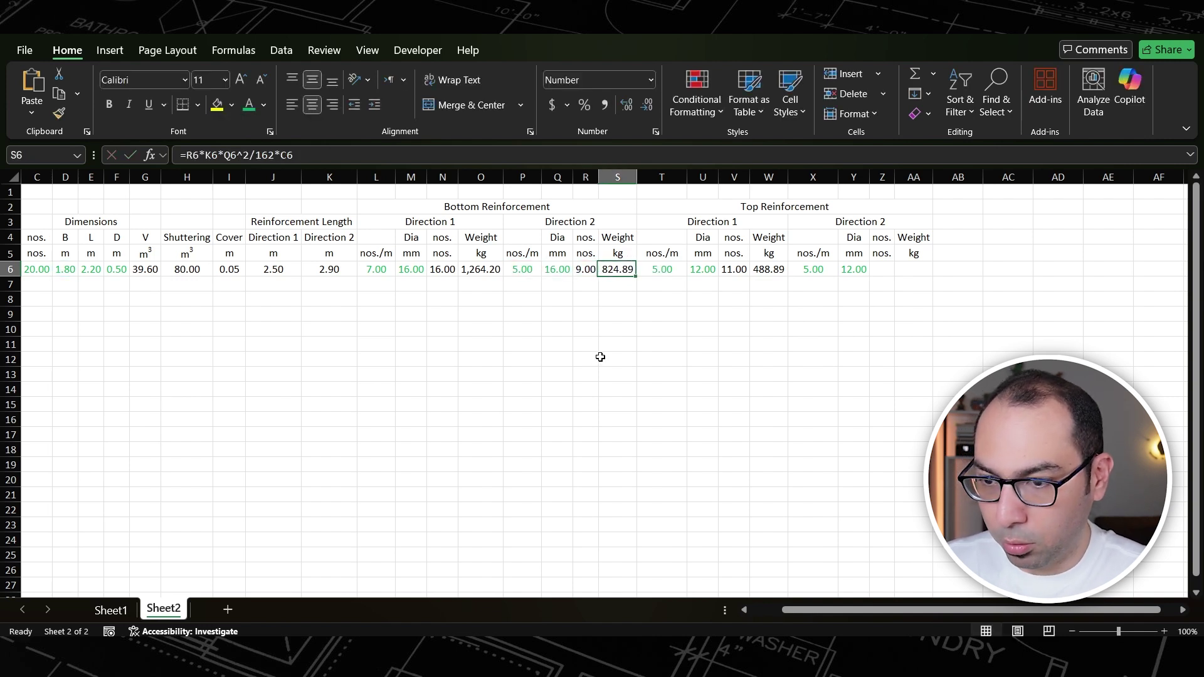
pyautogui.hotkey('ctrl', 'v')
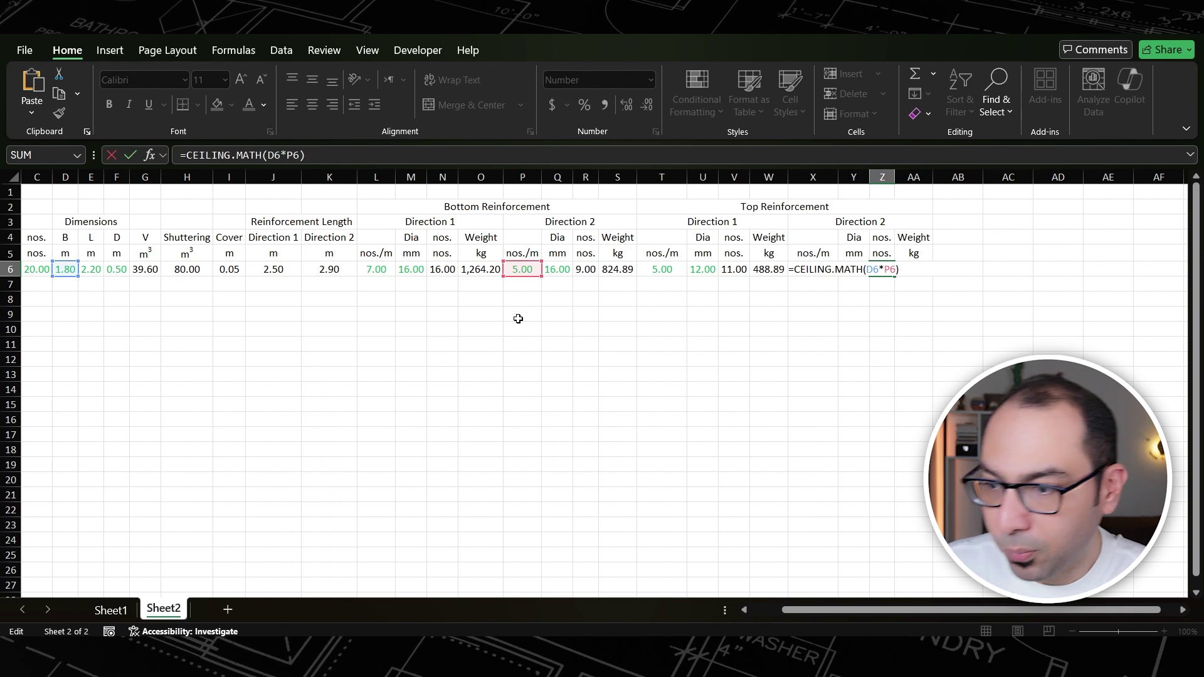
pyautogui.moveTo(527, 280); pyautogui.dragTo(815, 271)
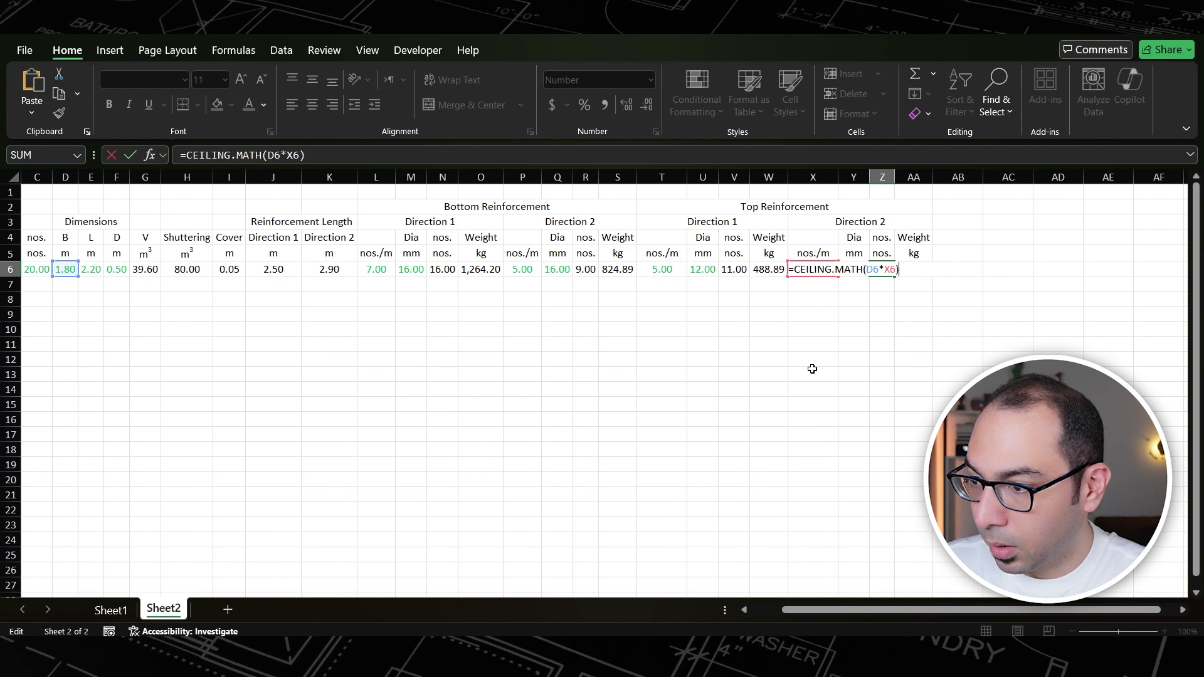
pyautogui.press('Return')
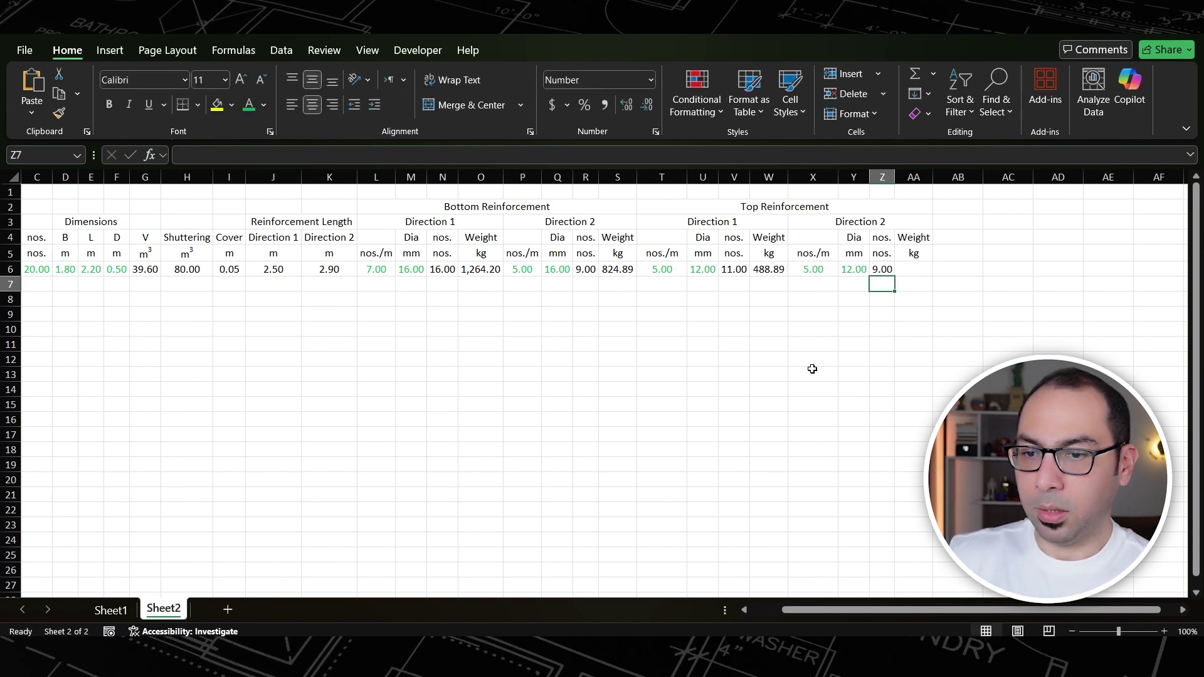
# - Reuse the weight formula from S6 in AA6 for top Direction 2, repointed as =Z6*K6*Y6^2/162*C6
pyautogui.click(613, 272)
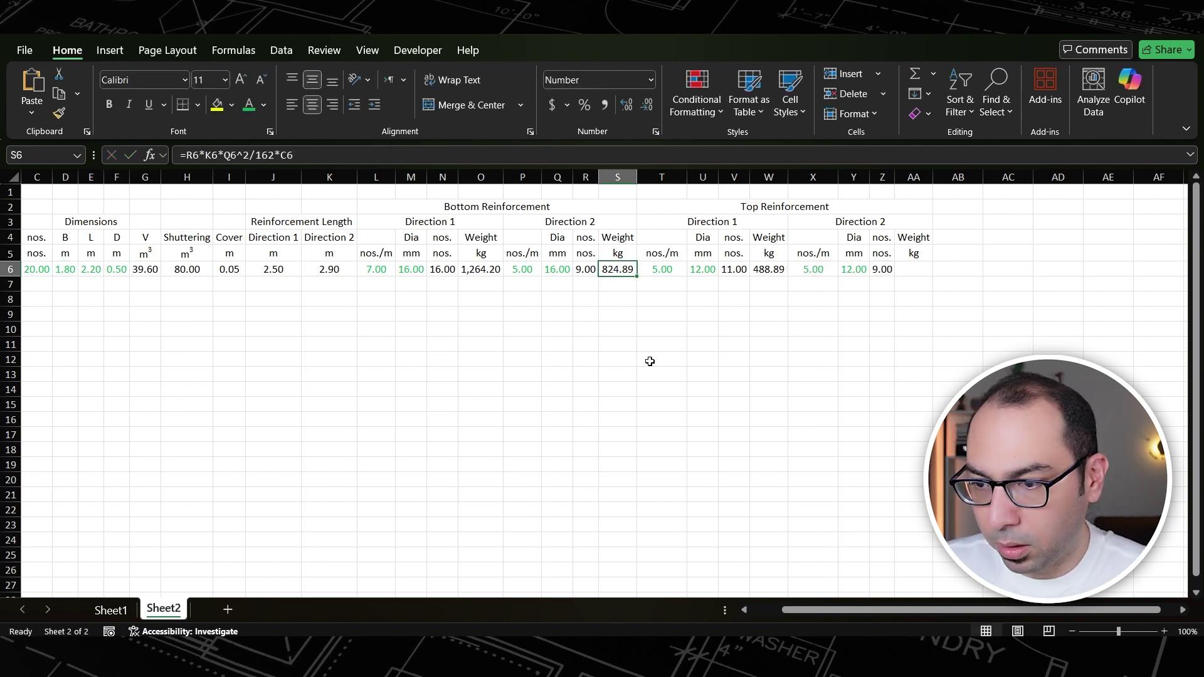
pyautogui.press('F2')
pyautogui.hotkey('shift', 'Home')
pyautogui.hotkey('ctrl', 'c')
pyautogui.press('Escape')
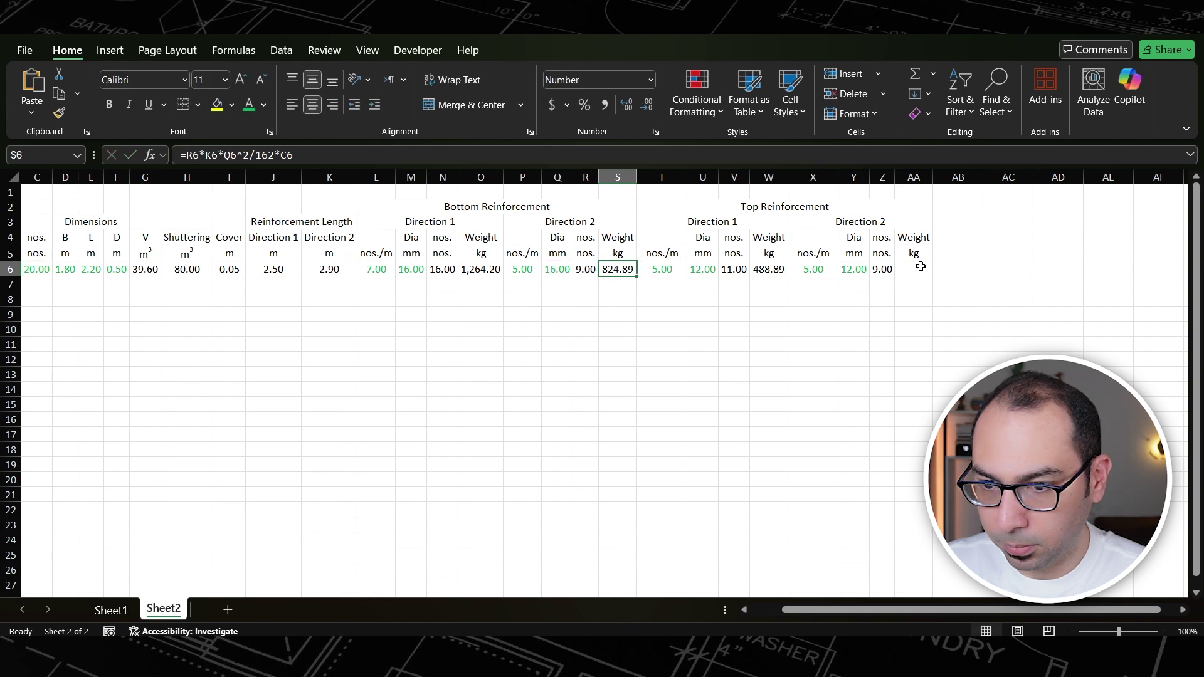
pyautogui.click(913, 269)
pyautogui.press('F2')
pyautogui.hotkey('ctrl', 'v')
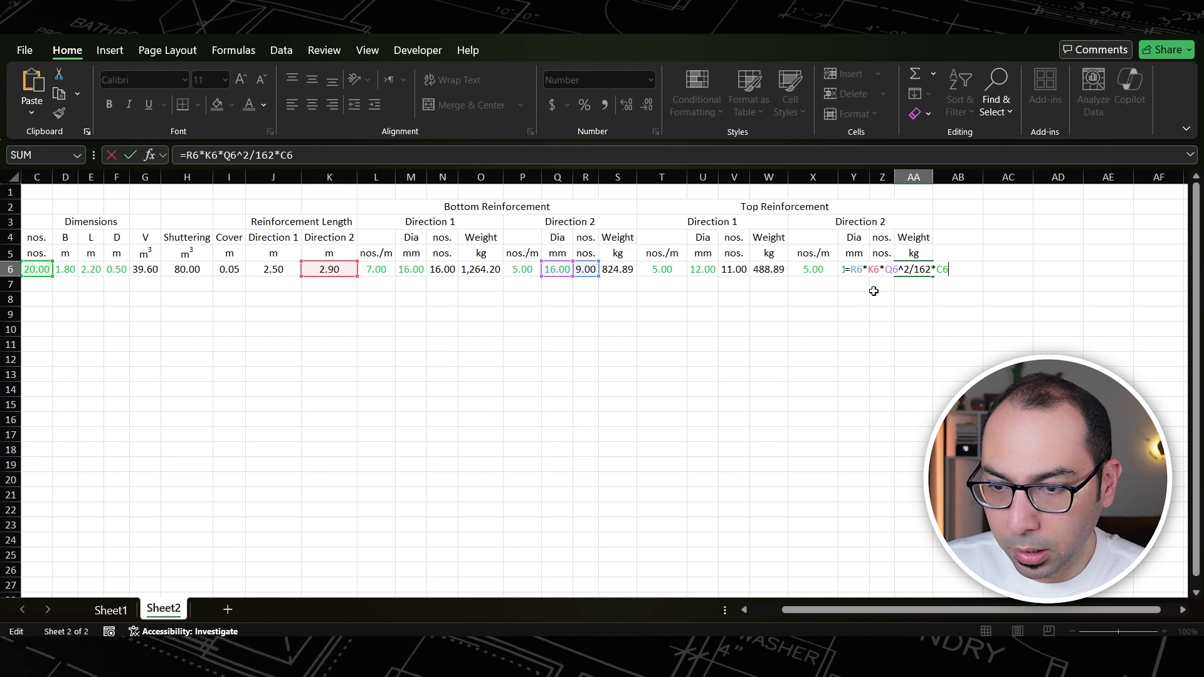
pyautogui.doubleClick(856, 269)
pyautogui.click(881, 269)
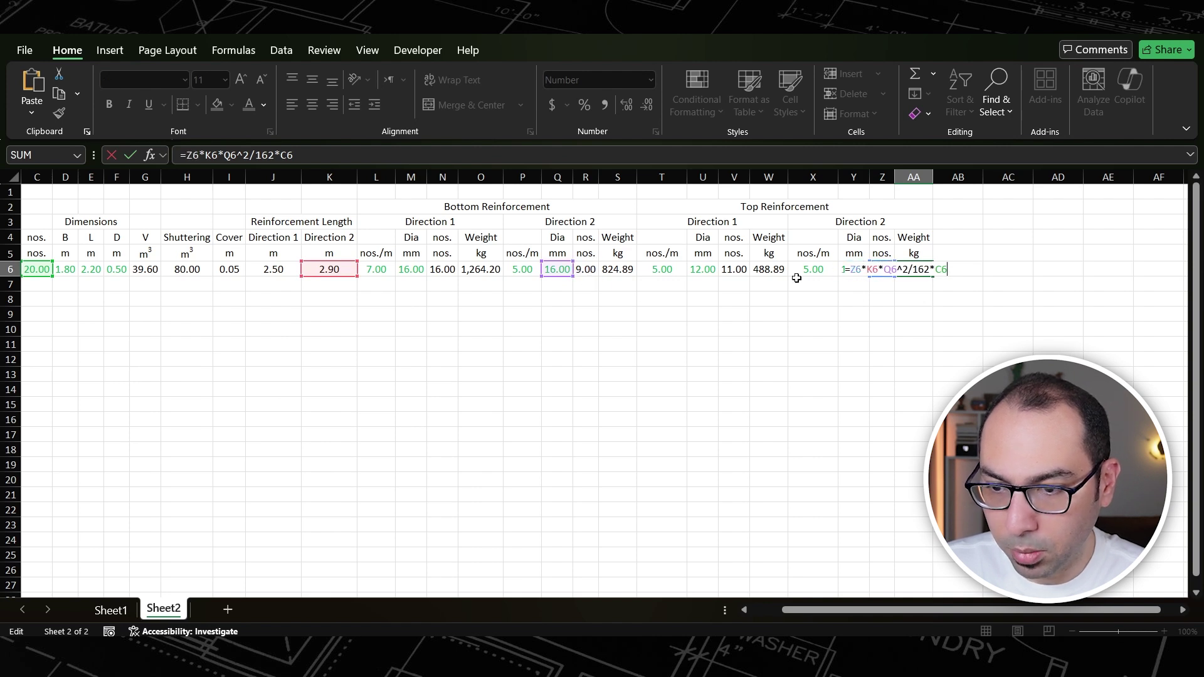
pyautogui.moveTo(560, 279); pyautogui.dragTo(853, 279)
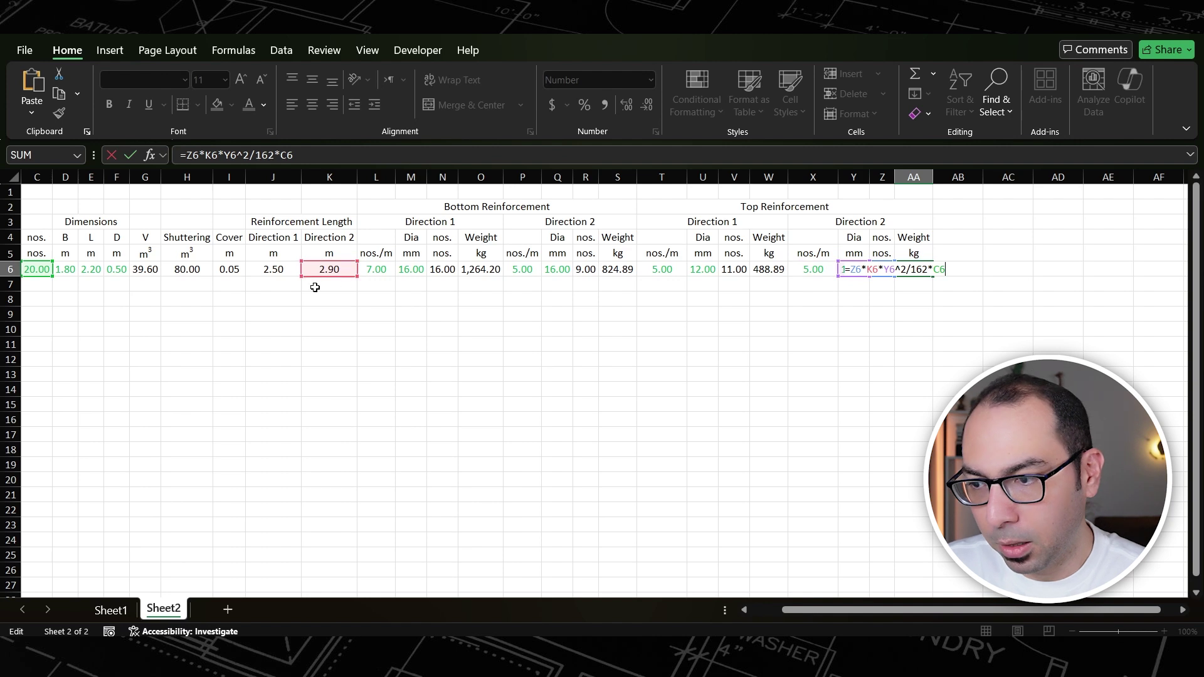
pyautogui.press('Return')
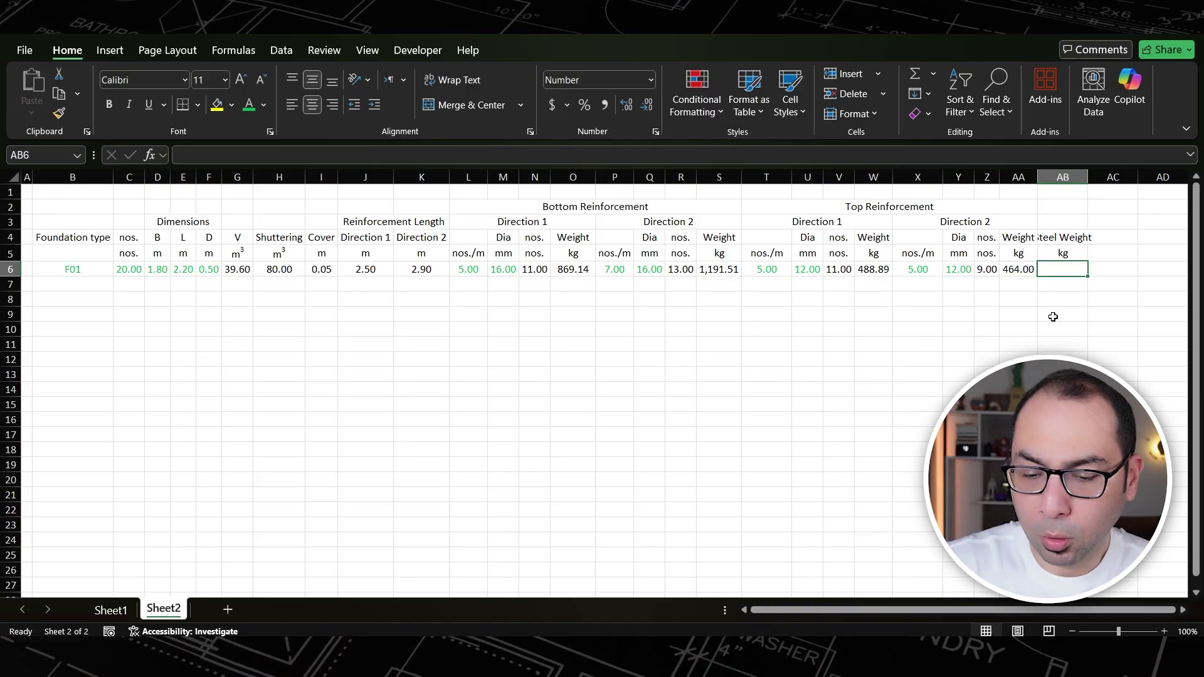
# - Total the four reinforcement weights in AB6 with =AA6+W6+S6+O6, and autofit the width of column AB
pyautogui.write('=')
pyautogui.click(1019, 269)
pyautogui.write('+')
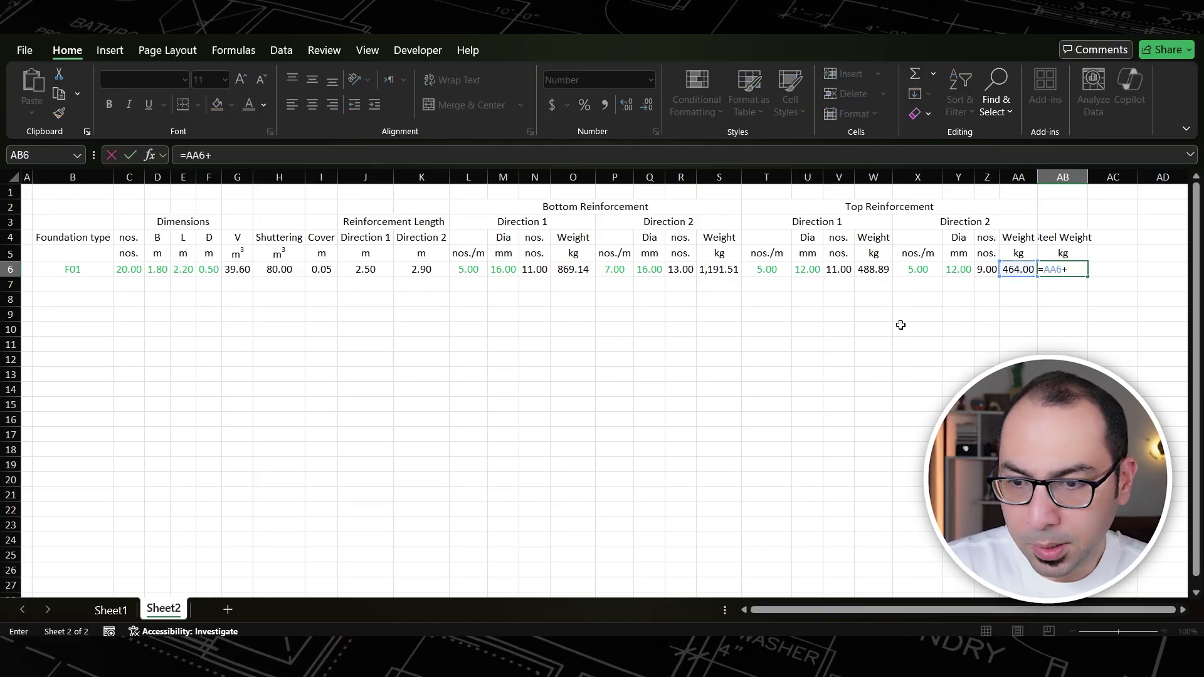
pyautogui.click(875, 269)
pyautogui.write('+')
pyautogui.click(726, 271)
pyautogui.write('+')
pyautogui.click(572, 270)
pyautogui.press('Return')
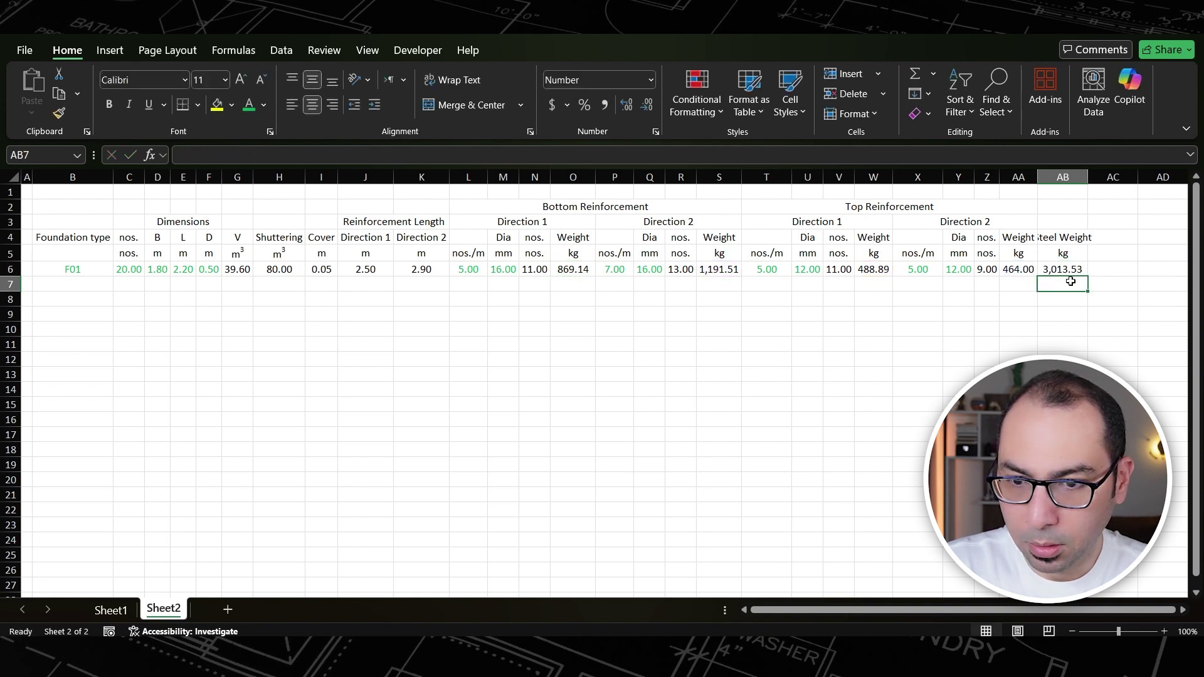
pyautogui.doubleClick(1088, 177)
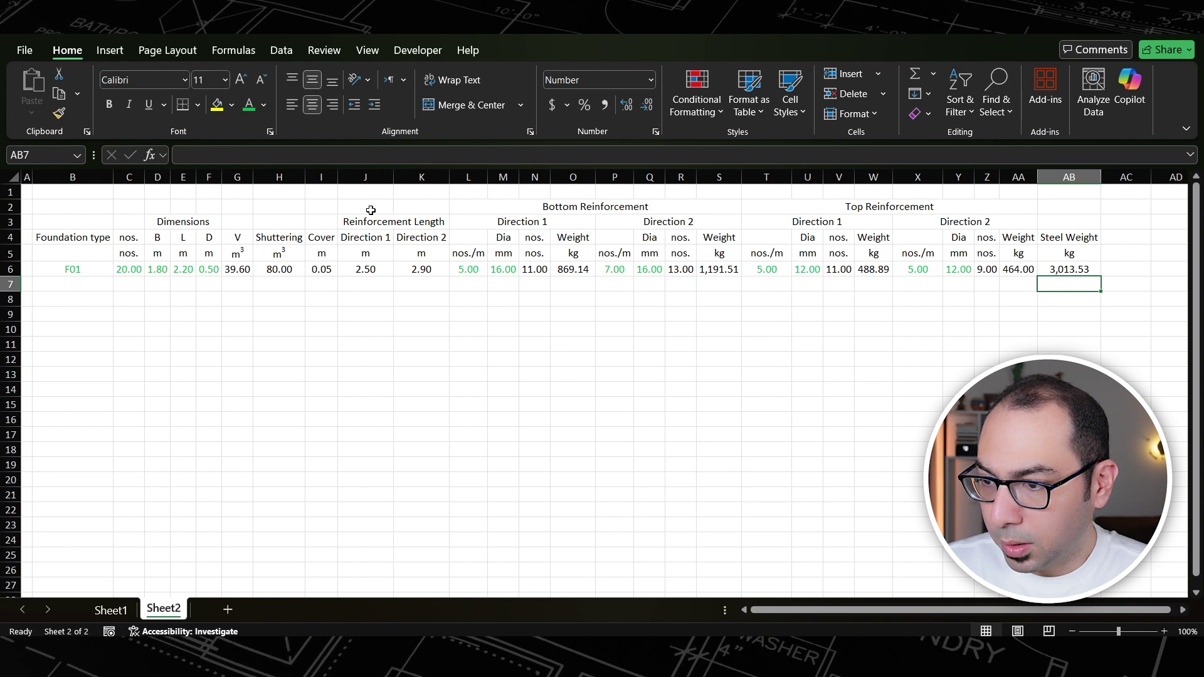
# - Apply all borders to the whole foundation table, B2:AB6
pyautogui.moveTo(367, 209); pyautogui.dragTo(406, 219)
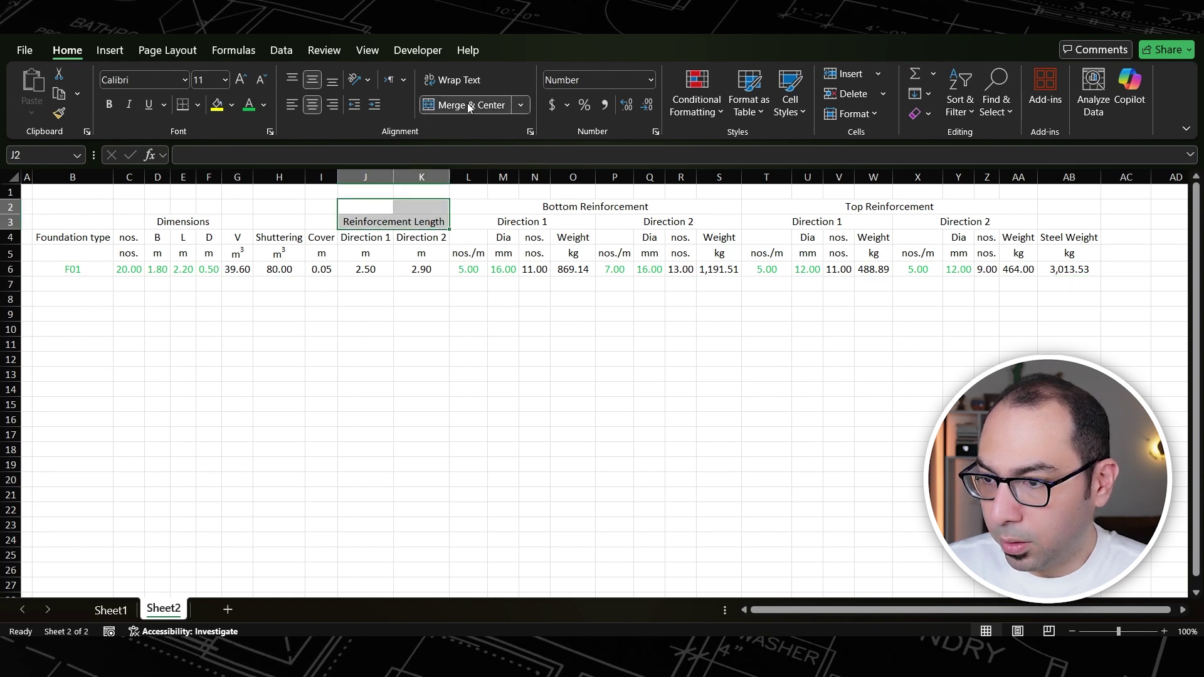
pyautogui.moveTo(73, 207); pyautogui.dragTo(1065, 268)
pyautogui.click(198, 106)
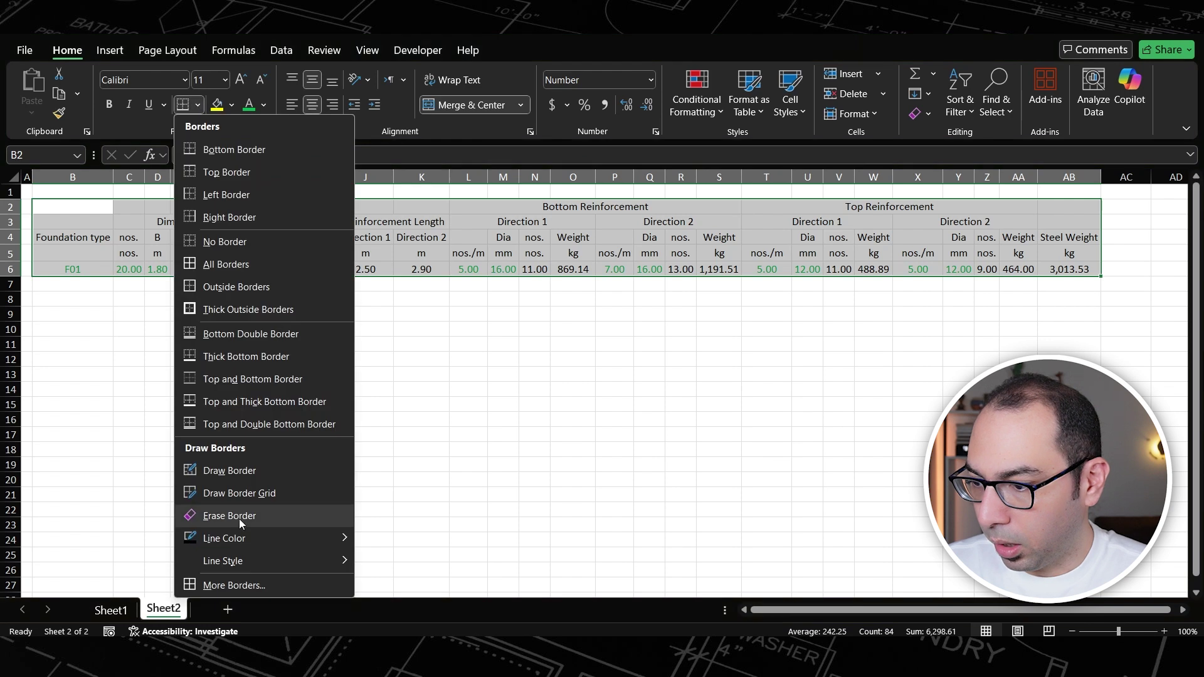
pyautogui.click(220, 263)
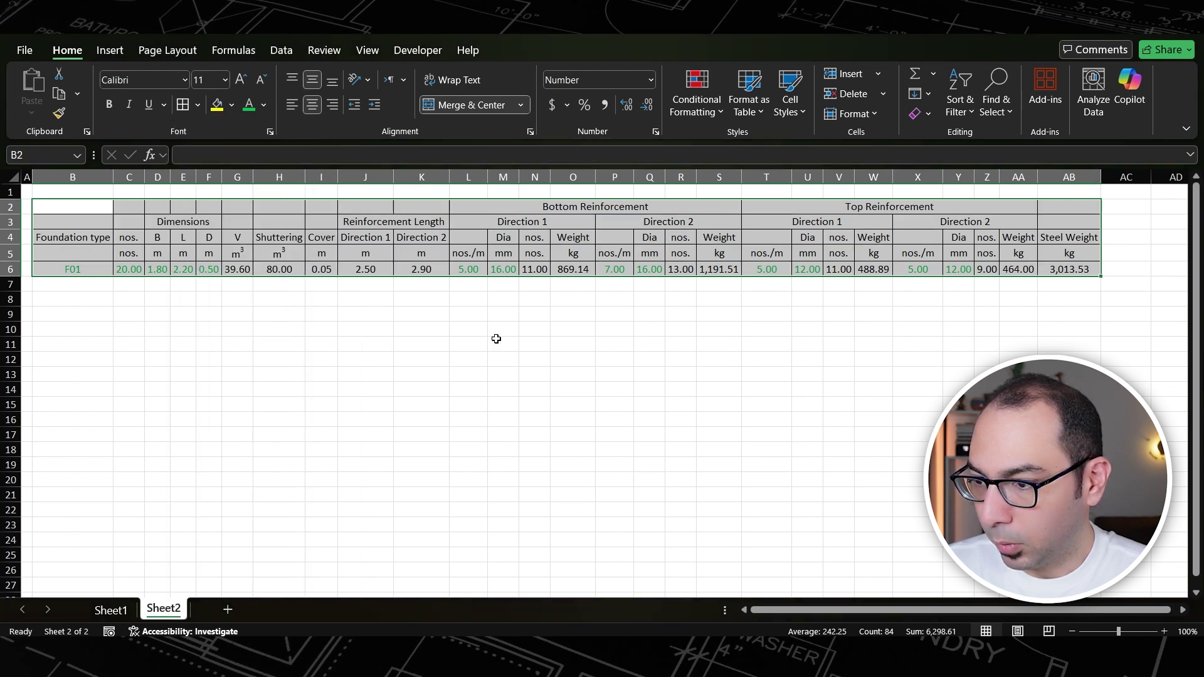
pyautogui.click(499, 344)
# - Merge and center the Foundation type header over B2:B4 and the Dimensions header over C2:G3
pyautogui.moveTo(83, 207); pyautogui.dragTo(81, 237)
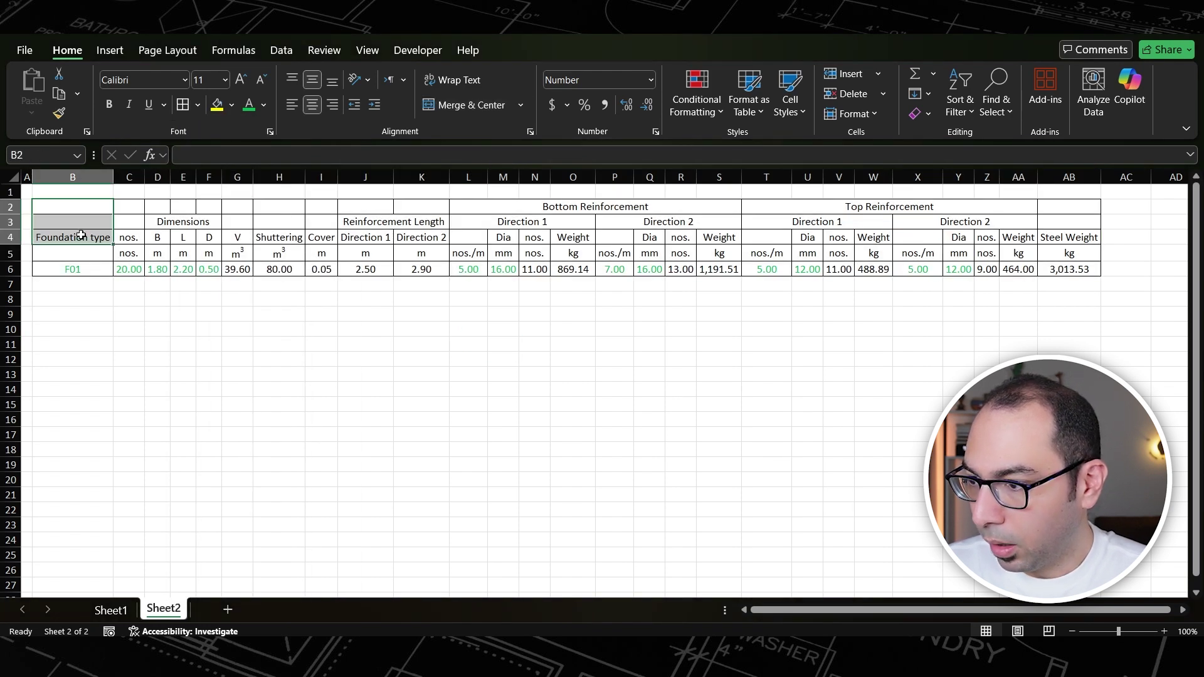
pyautogui.click(446, 106)
pyautogui.moveTo(130, 207); pyautogui.dragTo(241, 222)
pyautogui.click(467, 106)
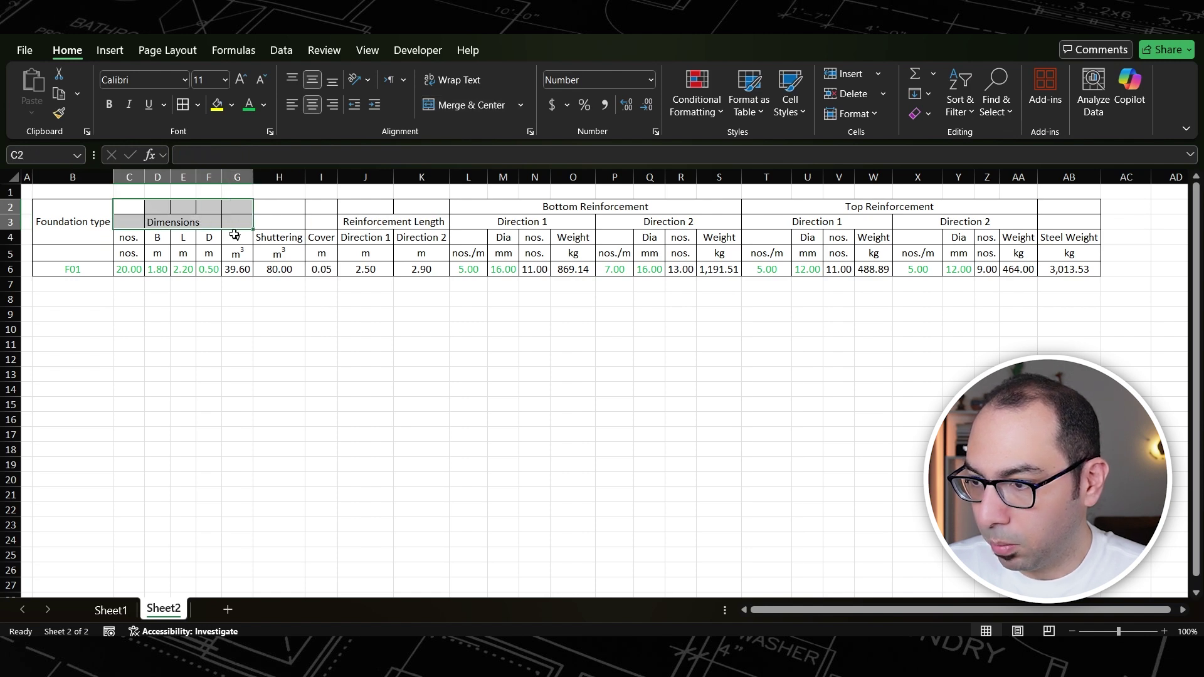
pyautogui.click(467, 105)
# - Merge and center the Shuttering header over H2:H4 and the Cover header over I2:I4
pyautogui.moveTo(287, 211); pyautogui.dragTo(323, 238)
pyautogui.click(464, 104)
pyautogui.click(461, 104)
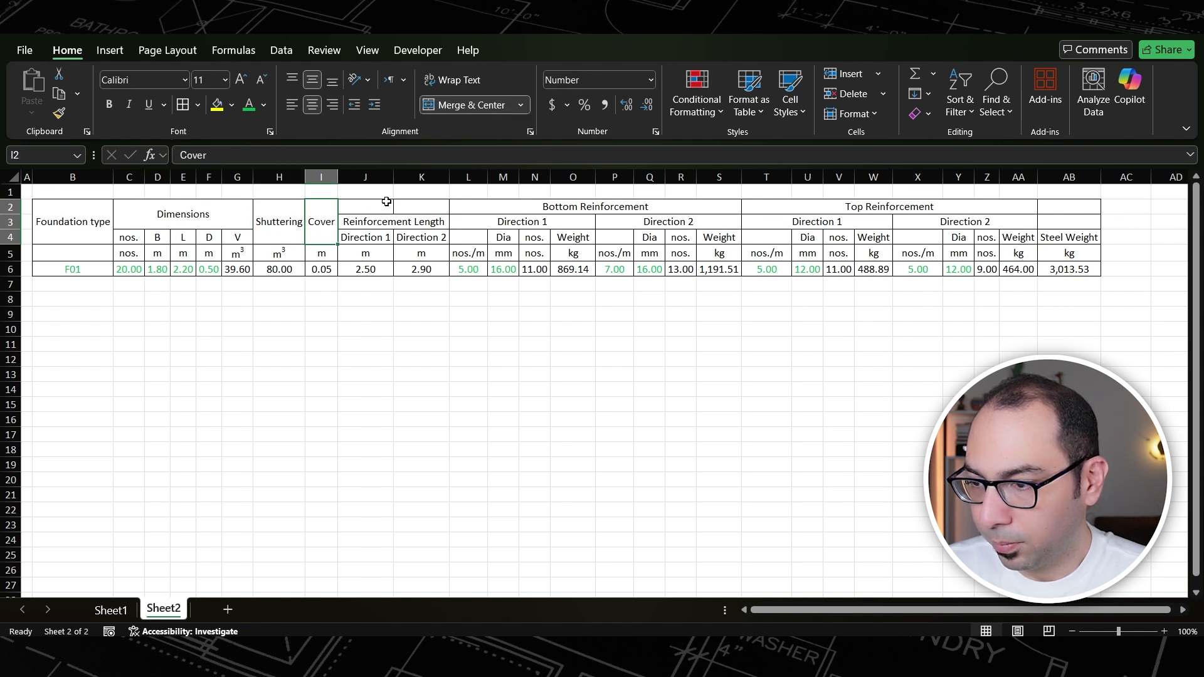
# - Merge and center the Reinforcement Length header over J2:K3 and the Steel Weight header over AB2:AB4
pyautogui.moveTo(372, 205); pyautogui.dragTo(411, 219)
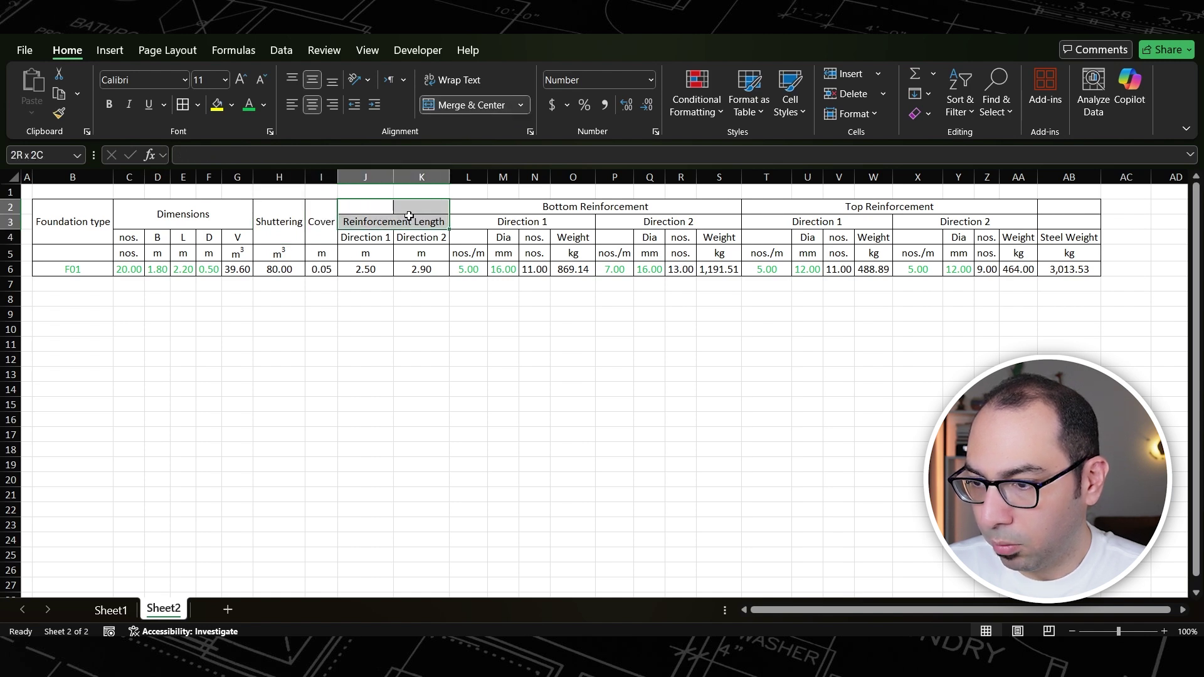
pyautogui.click(472, 107)
pyautogui.click(475, 328)
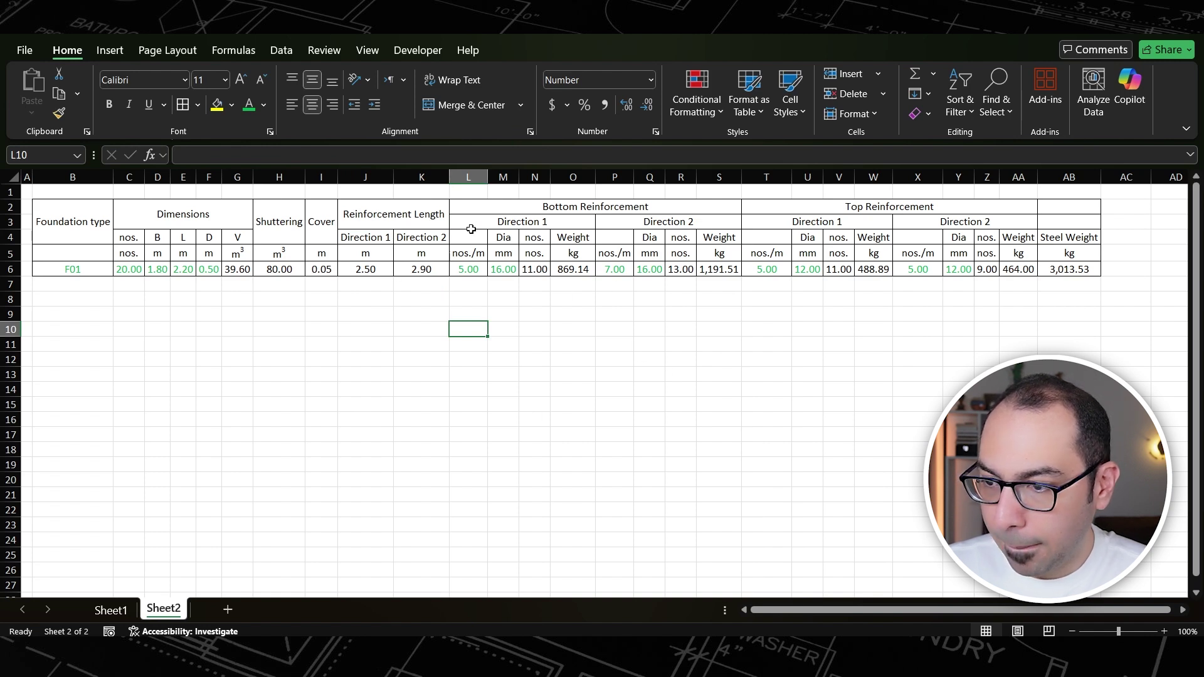
pyautogui.moveTo(1069, 207); pyautogui.dragTo(1069, 239)
pyautogui.click(465, 104)
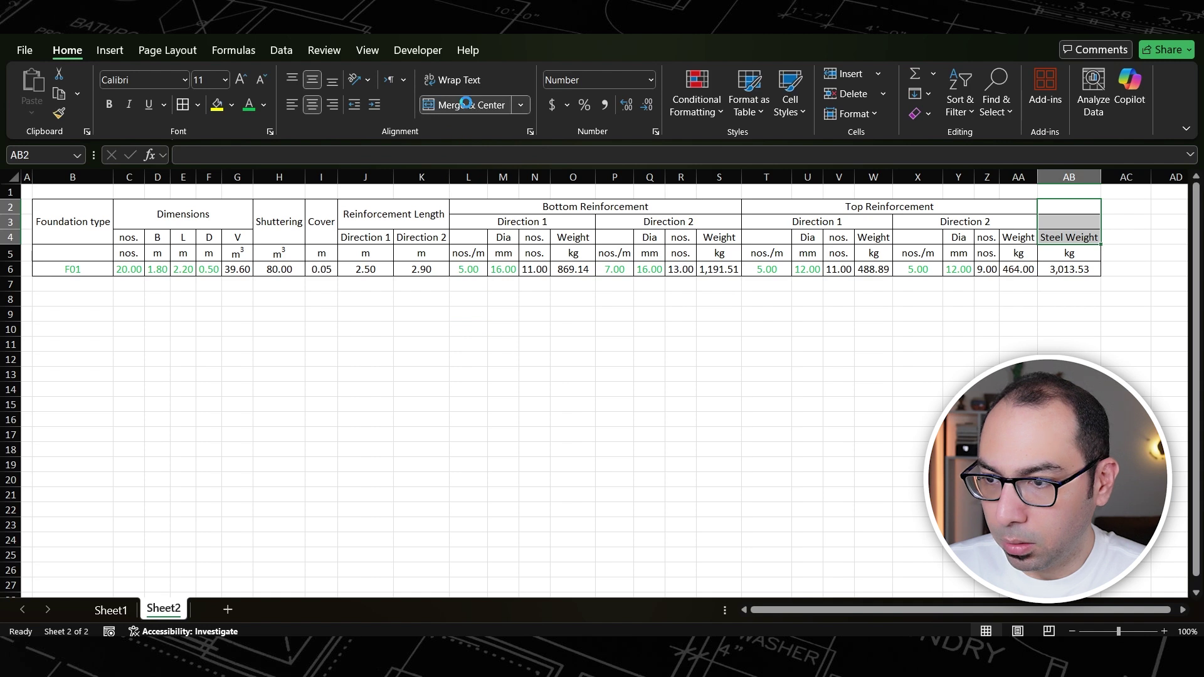
pyautogui.click(986, 359)
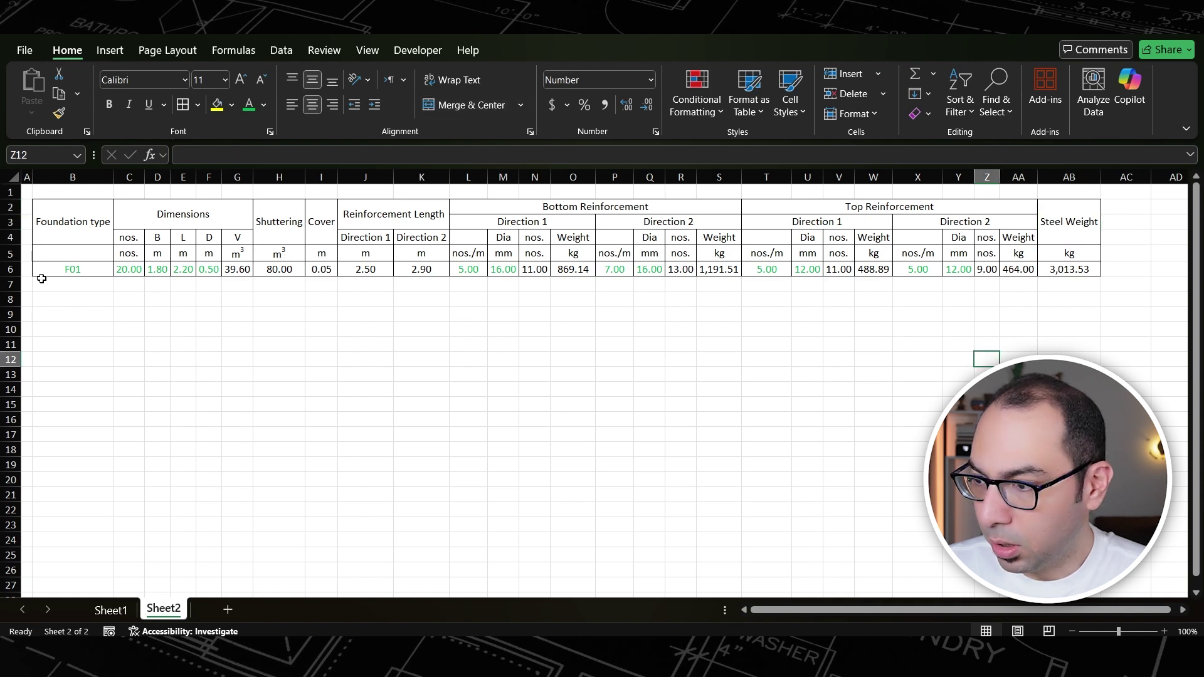
# - Copy the complete F01 row 6 into rows 7 to 9
pyautogui.click(13, 270)
pyautogui.hotkey('ctrl', 'c')
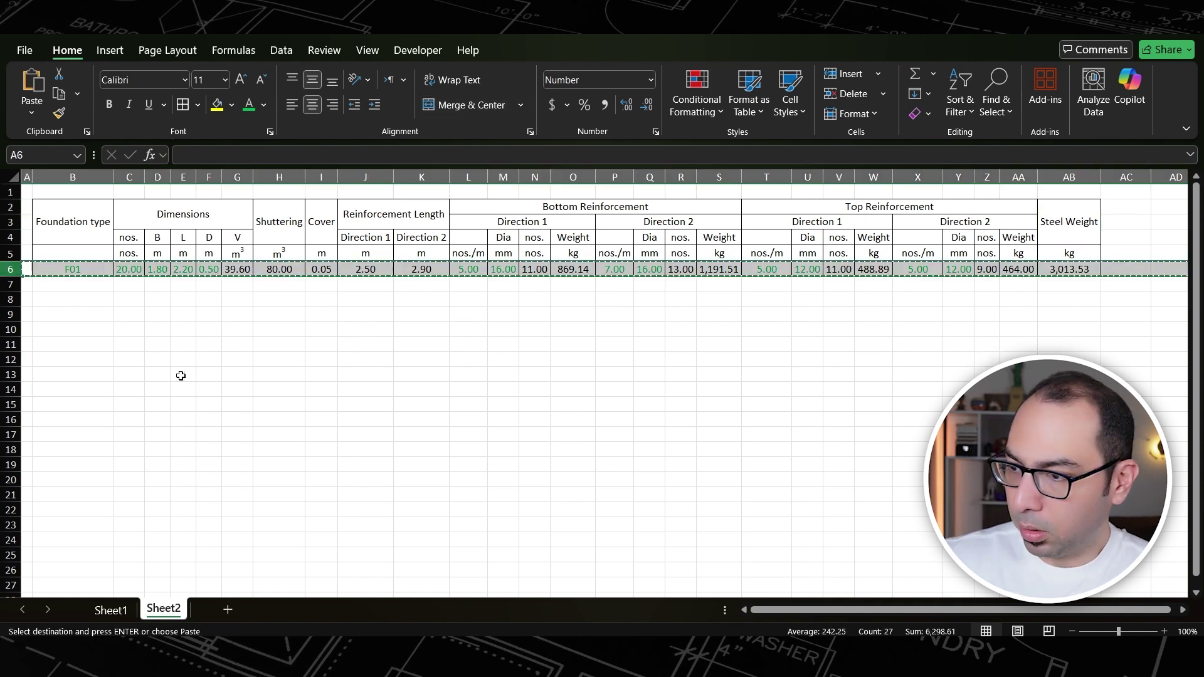
pyautogui.moveTo(11, 284); pyautogui.dragTo(12, 309)
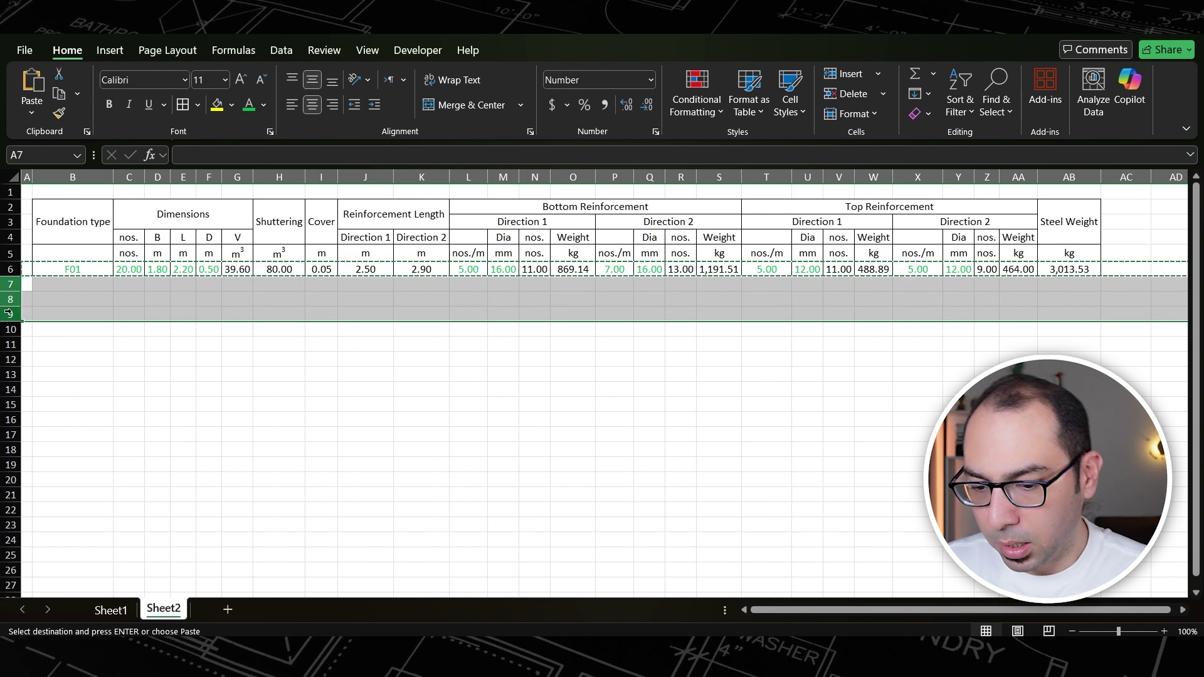
pyautogui.press('Return')
pyautogui.press('Right')
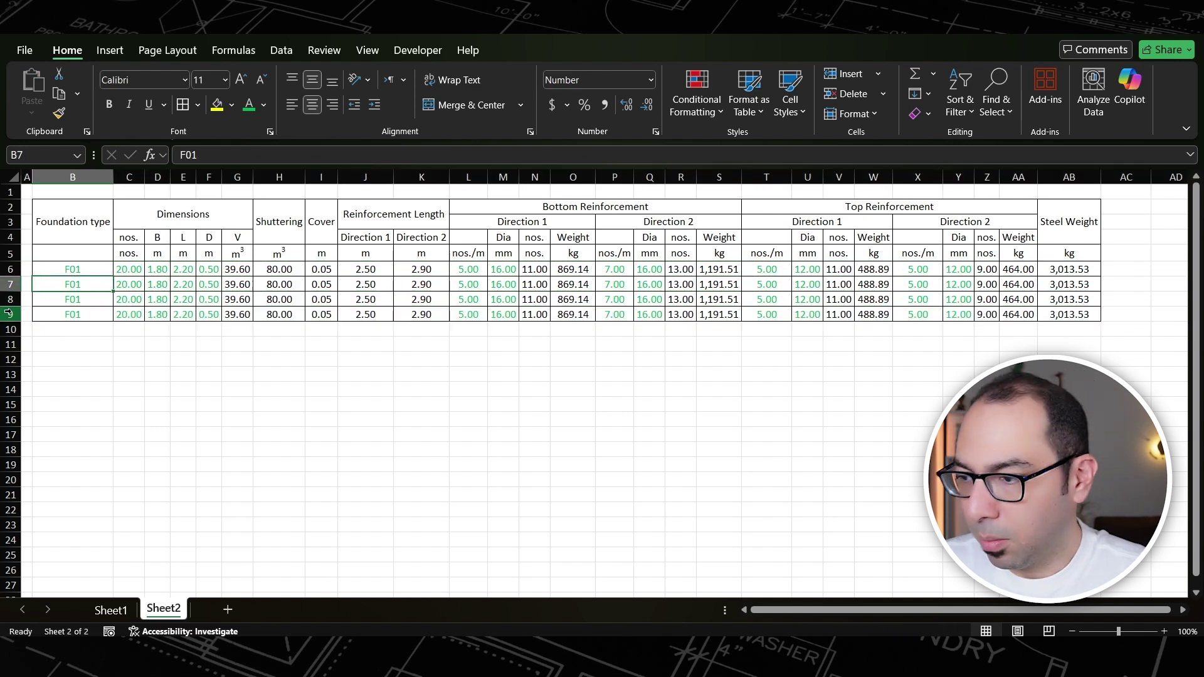
# - Rename the foundation types in B7, B8 and B9 as F02, F03 and F04
pyautogui.press('F2')
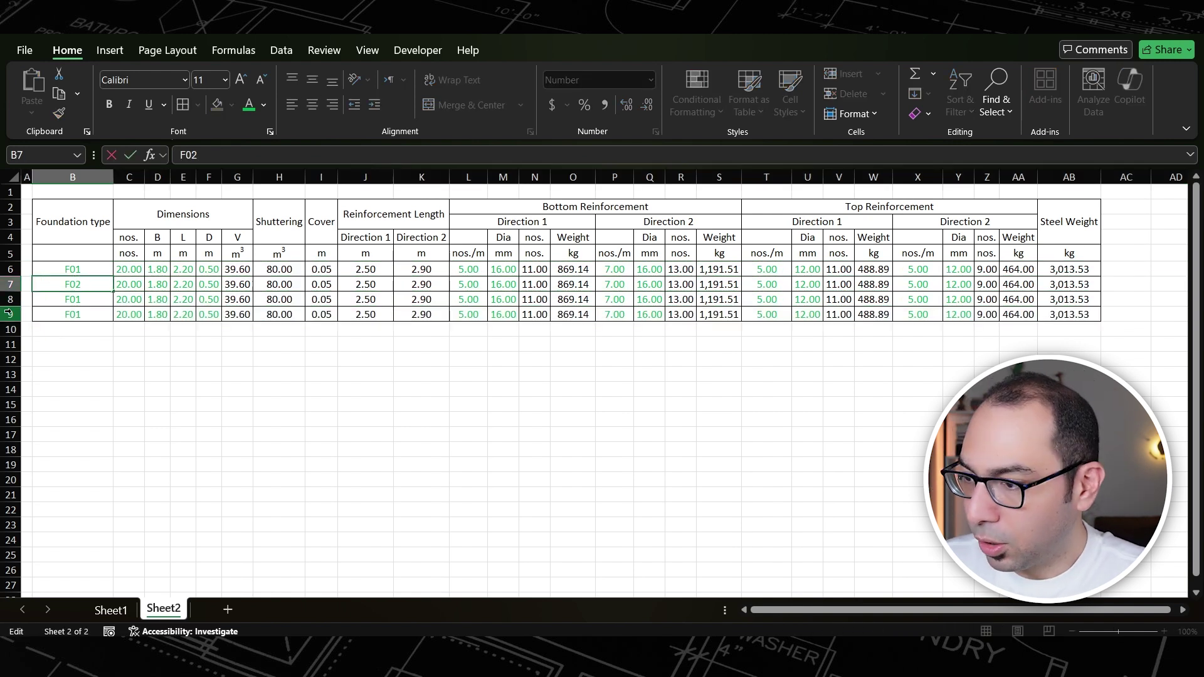
pyautogui.press('Return')
pyautogui.press('F2')
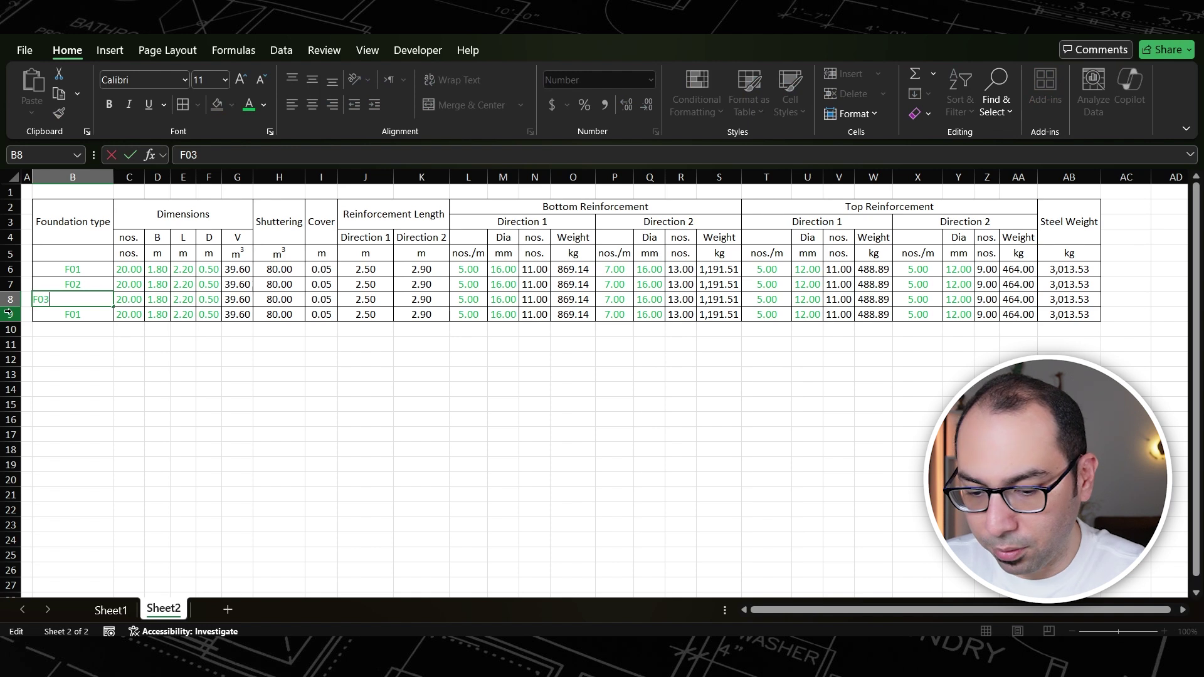
pyautogui.write('3')
pyautogui.press('Return')
pyautogui.press('F2')
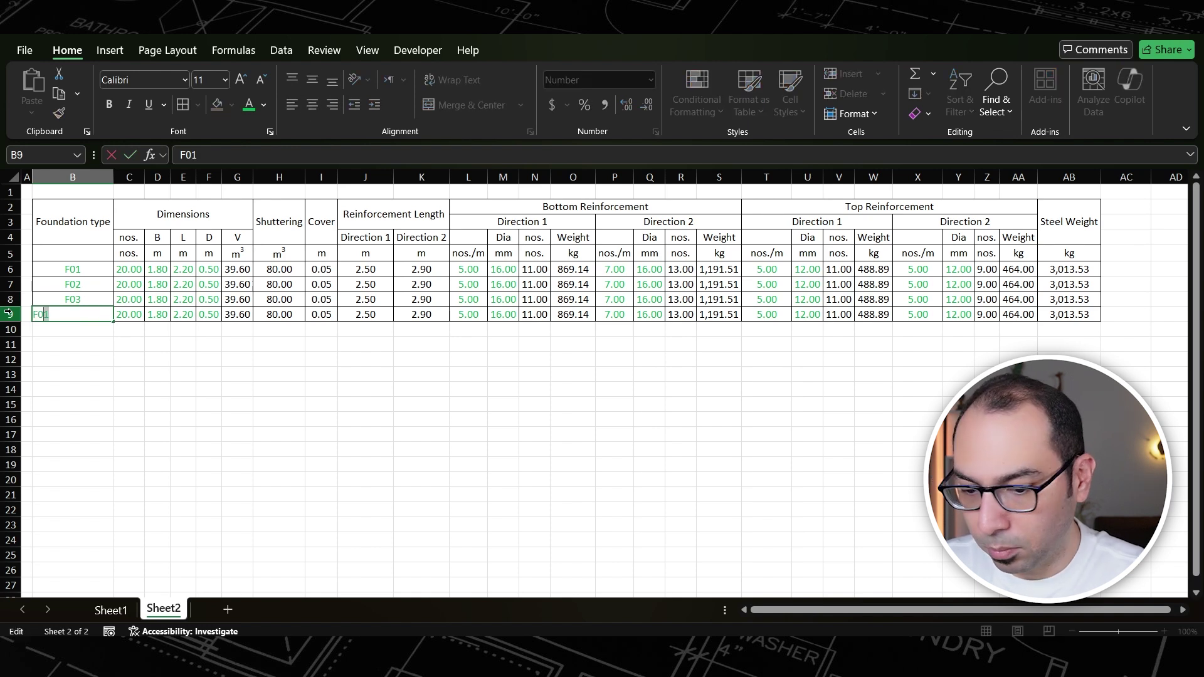
pyautogui.write('4')
pyautogui.press('Return')
# - Set the number of foundations to 10 for F02, 15 for F03 and 8 for F04
pyautogui.press('Up')
pyautogui.press('Right')
pyautogui.press('Up')
pyautogui.press('Up')
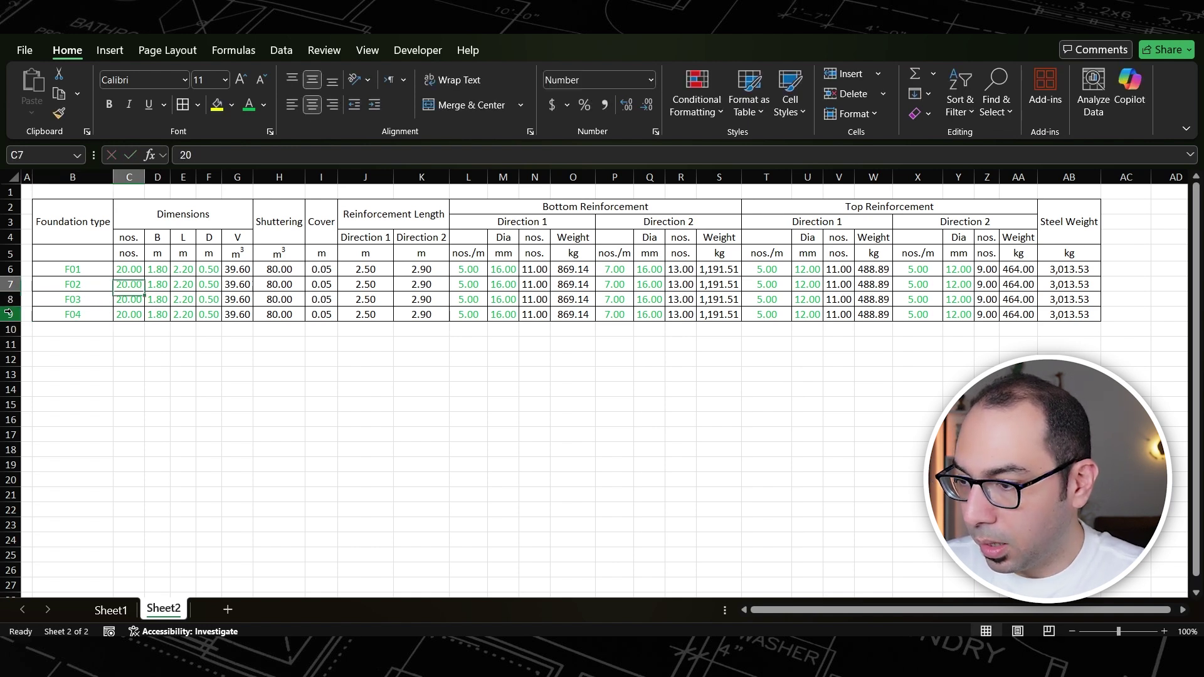
pyautogui.write('10')
pyautogui.press('Return')
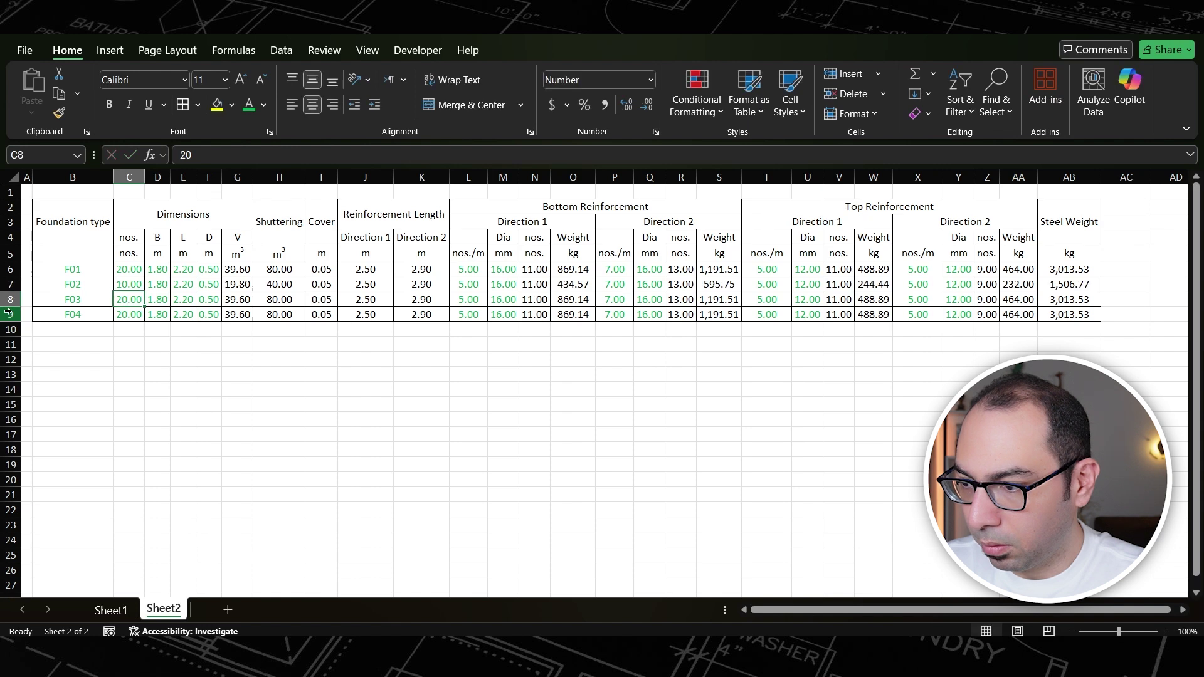
pyautogui.write('15')
pyautogui.press('Return')
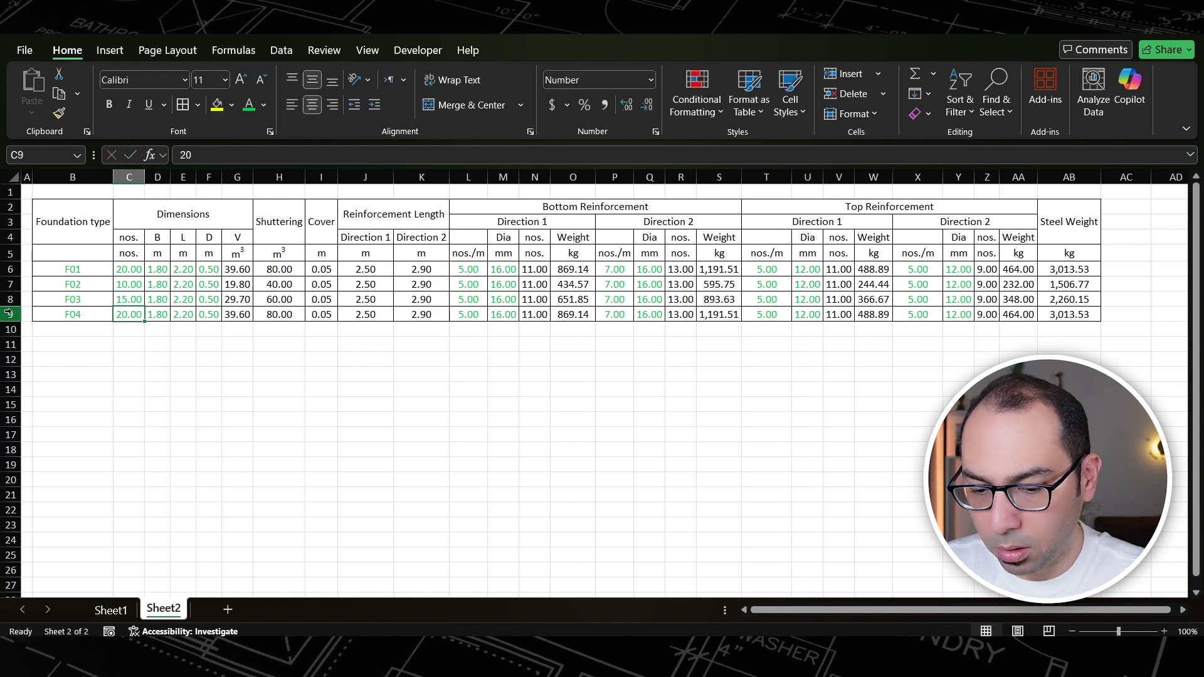
pyautogui.write('8')
pyautogui.press('Tab')
# - Set both the B and L dimensions of F02 to 1 m in D7 and E7
pyautogui.press('Up')
pyautogui.press('Up')
pyautogui.press('Down')
pyautogui.press('Down')
pyautogui.press('Up')
pyautogui.press('Up')
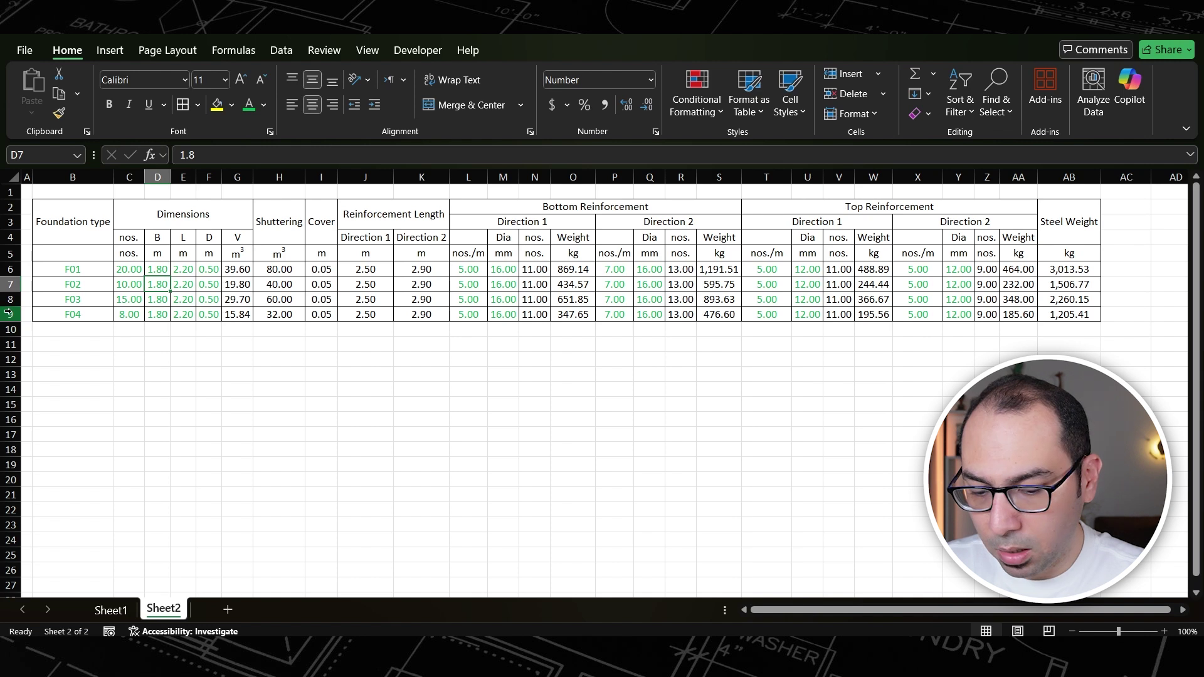
pyautogui.write('1')
pyautogui.press('Tab')
pyautogui.write('1')
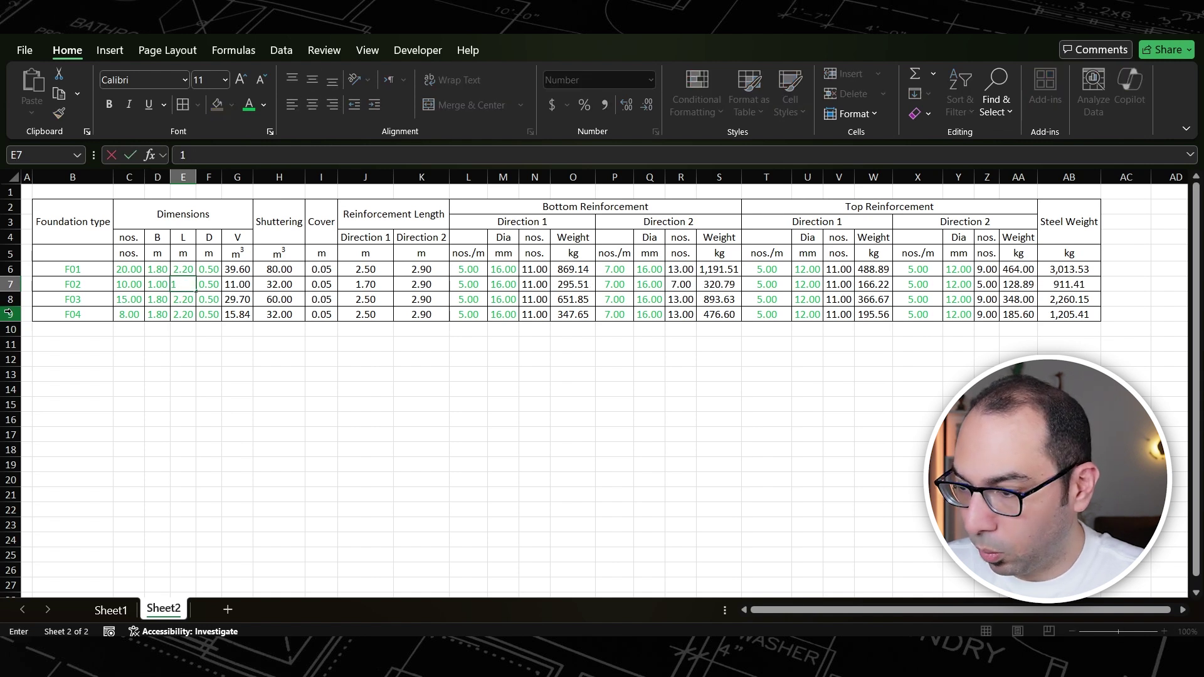
pyautogui.press('Tab')
# - Set the dimensions of F03 to B 1.5 m and L 1.7 m in D8 and E8
pyautogui.press('Down')
pyautogui.press('Left')
pyautogui.press('Left')
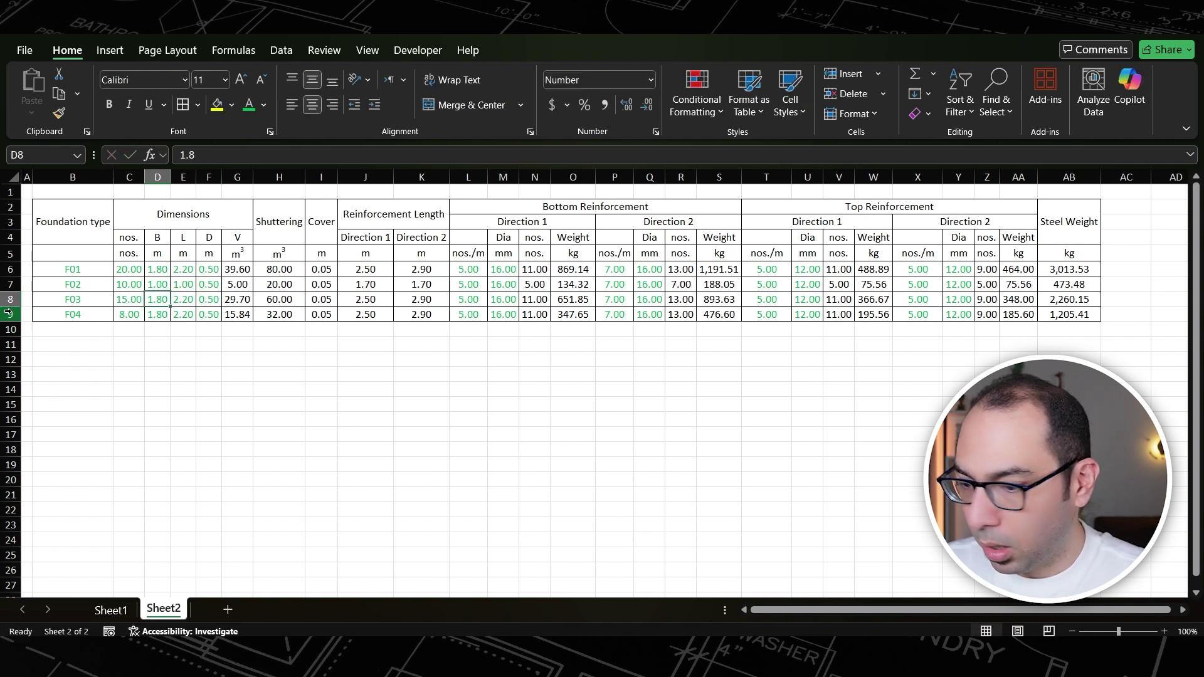
pyautogui.write('1.')
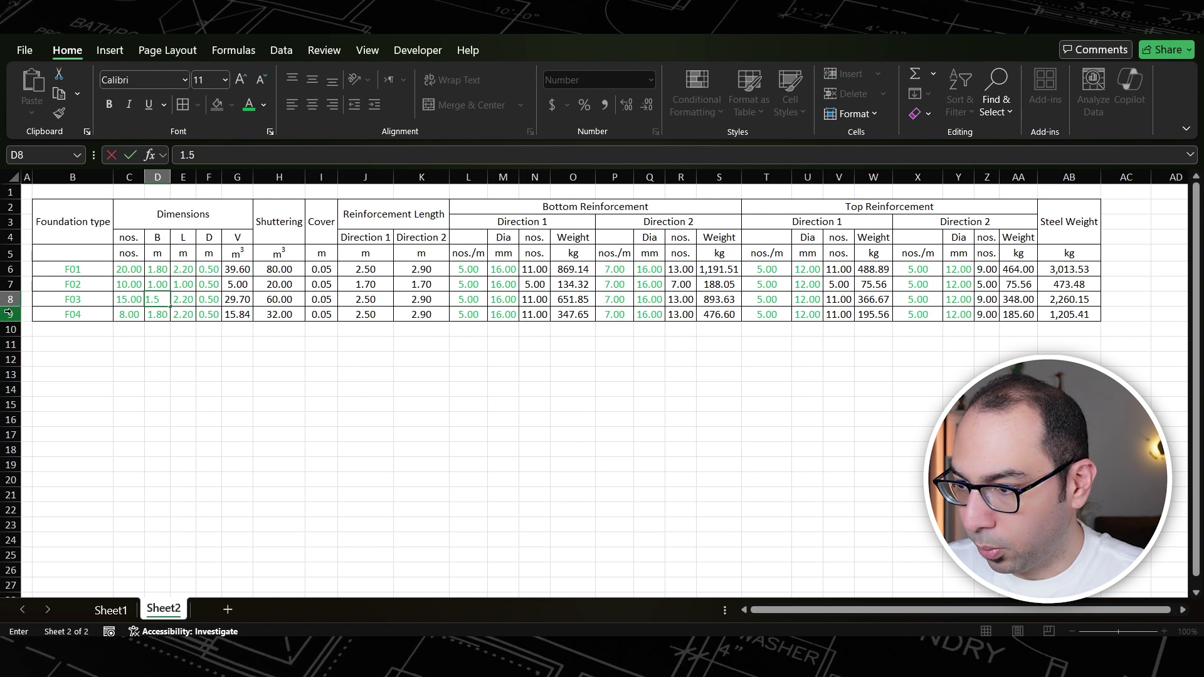
pyautogui.press('Tab')
pyautogui.write('1.7')
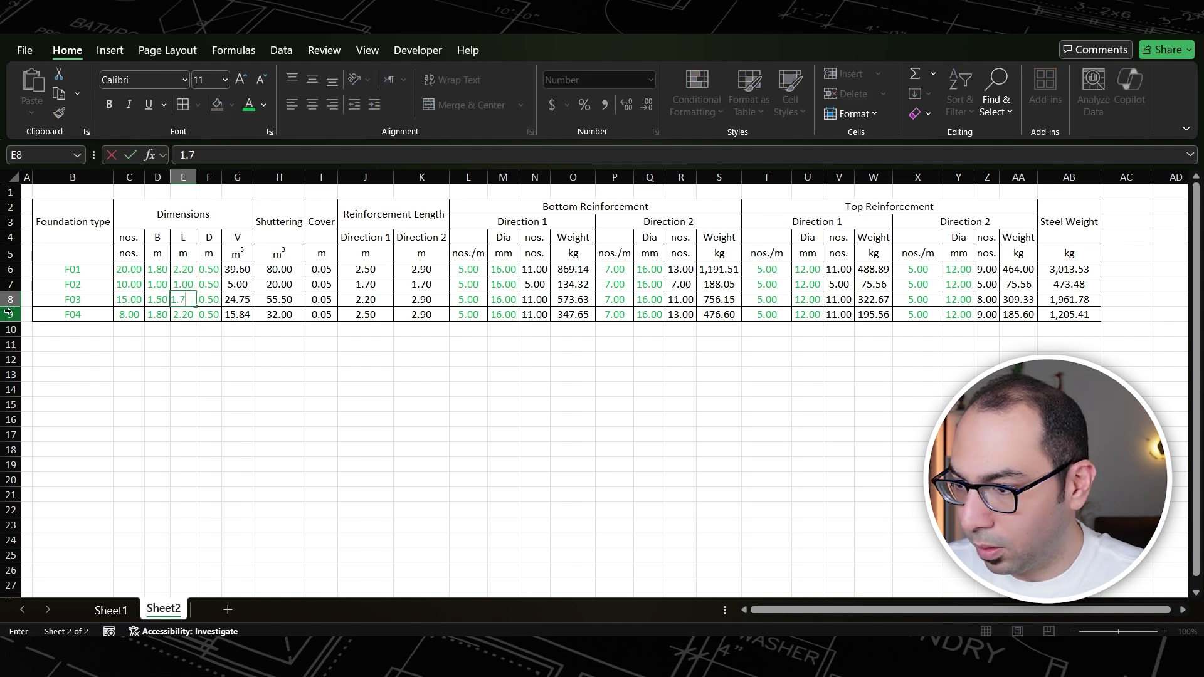
pyautogui.press('Return')
# - Set the dimensions of F04 to B 2 m and L 2.4 m in D9 and E9
pyautogui.write('2')
pyautogui.press('Tab')
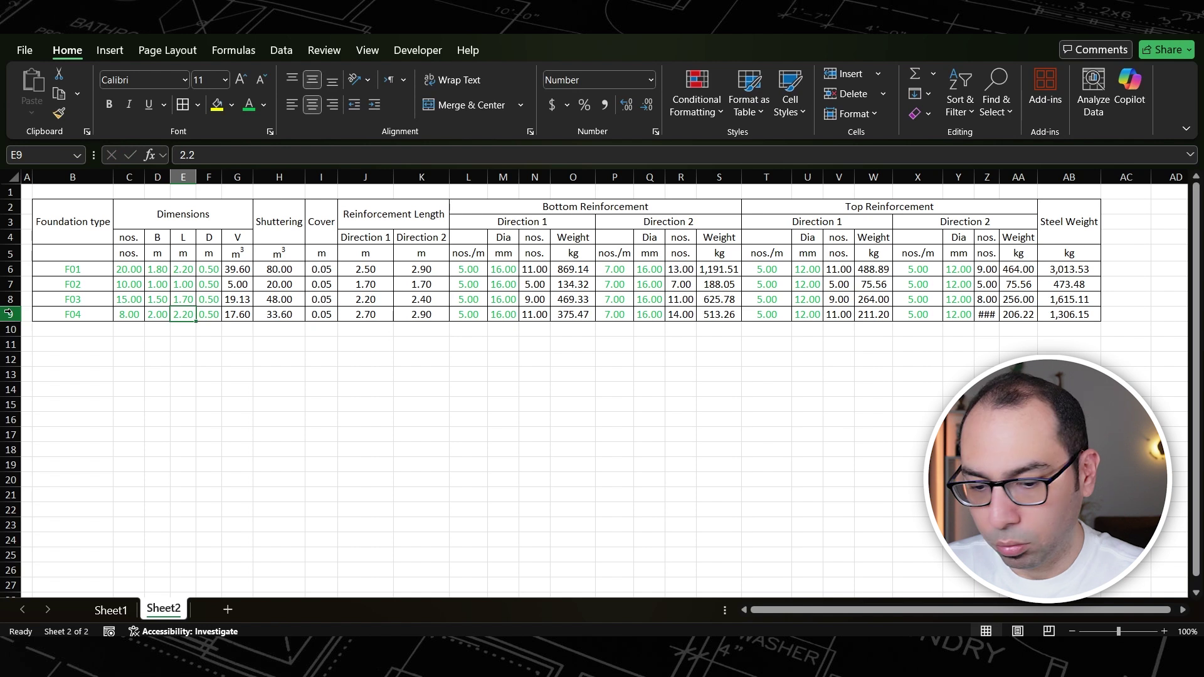
pyautogui.write('2.')
pyautogui.press('Return')
# - Review the bottom reinforcement Direction 1 bars-per-metre values in column L for F01 to F04
pyautogui.press('Up')
pyautogui.press('Right')
pyautogui.press('Right')
pyautogui.press('Right')
pyautogui.press('Right')
pyautogui.press('Right')
pyautogui.press('Right')
pyautogui.press('Right')
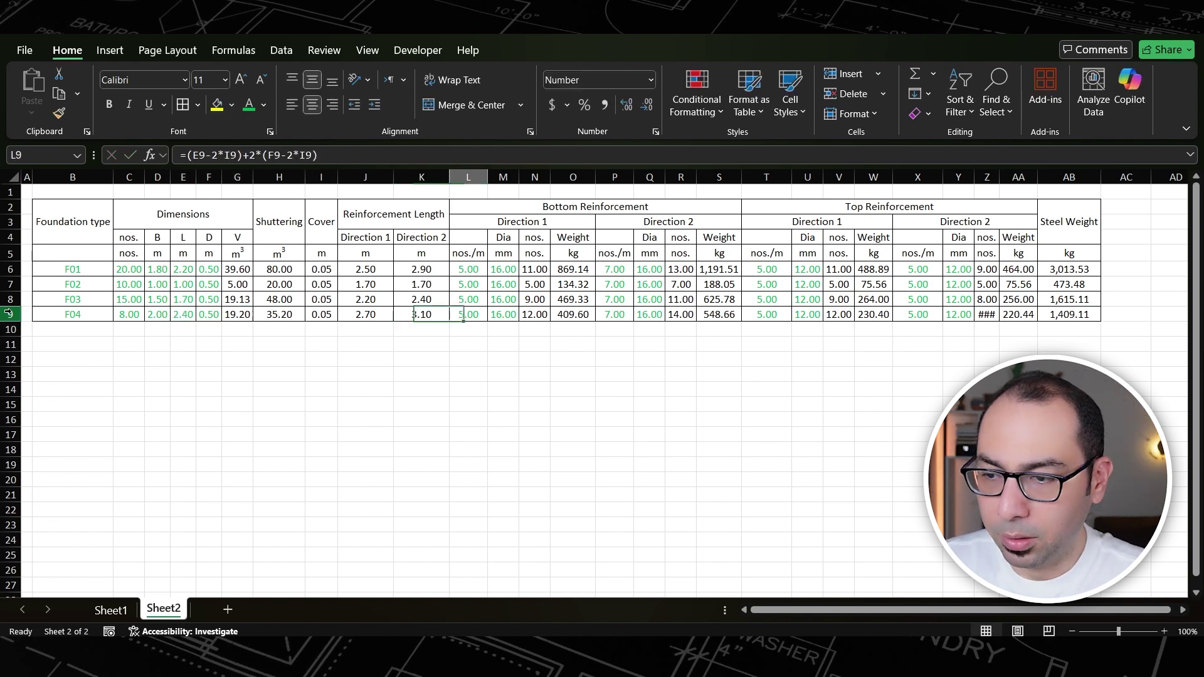
pyautogui.press('Up')
pyautogui.press('Up')
pyautogui.press('Up')
pyautogui.press('Down')
pyautogui.press('Down')
pyautogui.press('Up')
pyautogui.press('Down')
pyautogui.press('Up')
pyautogui.press('Up')
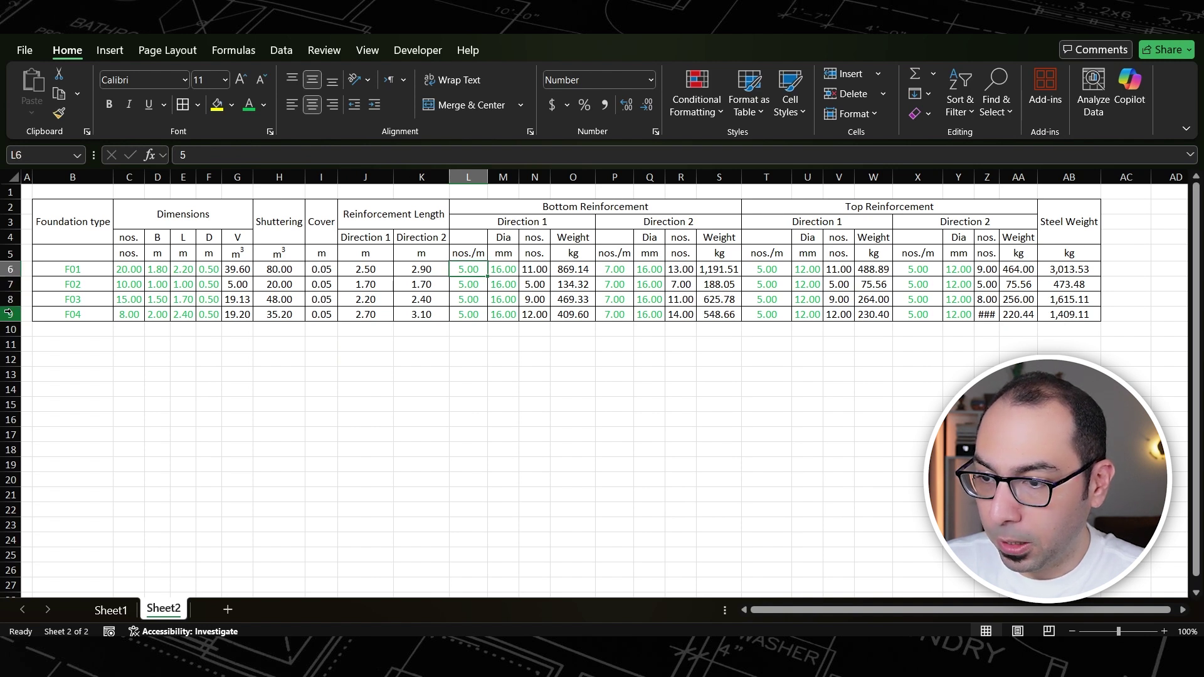
pyautogui.press('Down')
pyautogui.press('Down')
pyautogui.press('Up')
pyautogui.press('Up')
# - Set F02's bottom reinforcement to 7 bars per metre in Direction 1 and 5 in Direction 2
pyautogui.press('Down')
pyautogui.write('7')
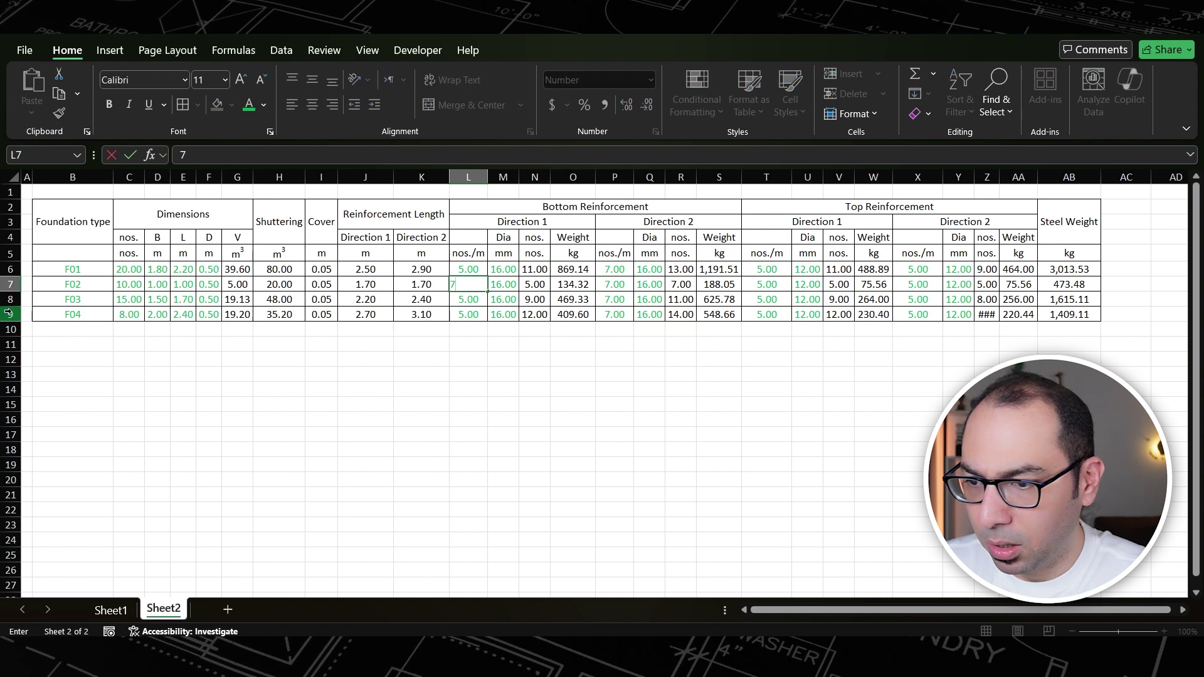
pyautogui.press('Right')
pyautogui.press('Right')
pyautogui.press('Right')
pyautogui.press('Right')
pyautogui.write('5')
pyautogui.press('Return')
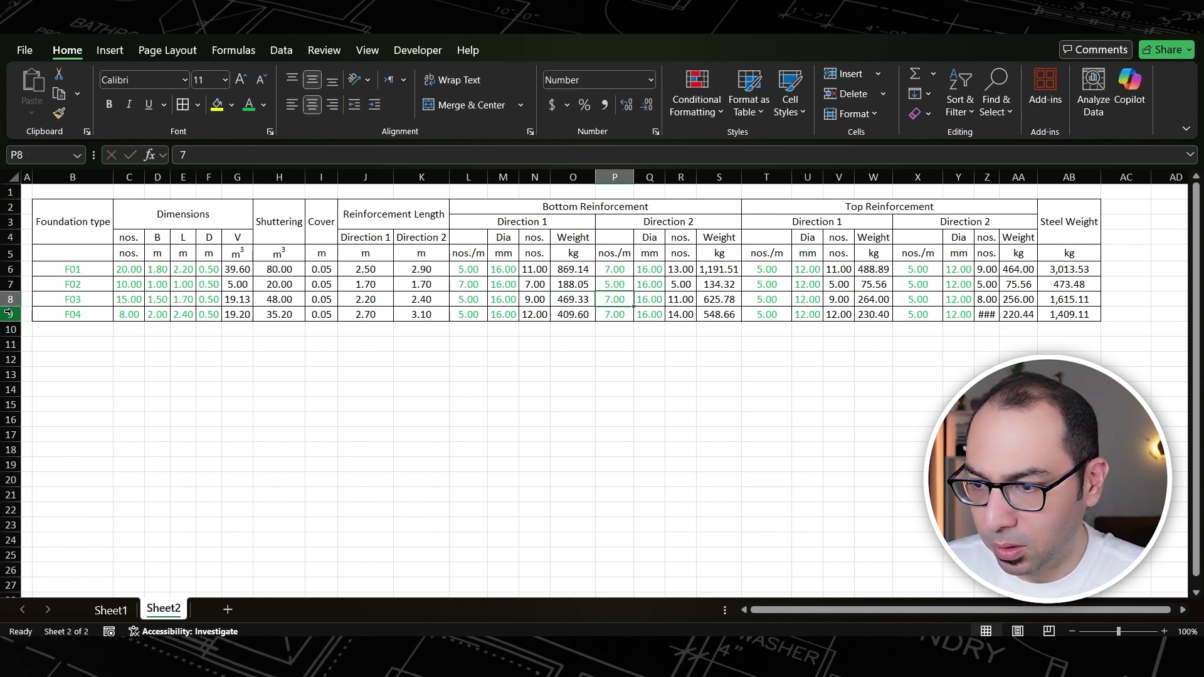
# - Change F02's bottom Direction 1 to 5 bars per metre and set both of its bottom bar diameters to 14 mm
pyautogui.press('Left')
pyautogui.press('Left')
pyautogui.press('Left')
pyautogui.press('Left')
pyautogui.press('Up')
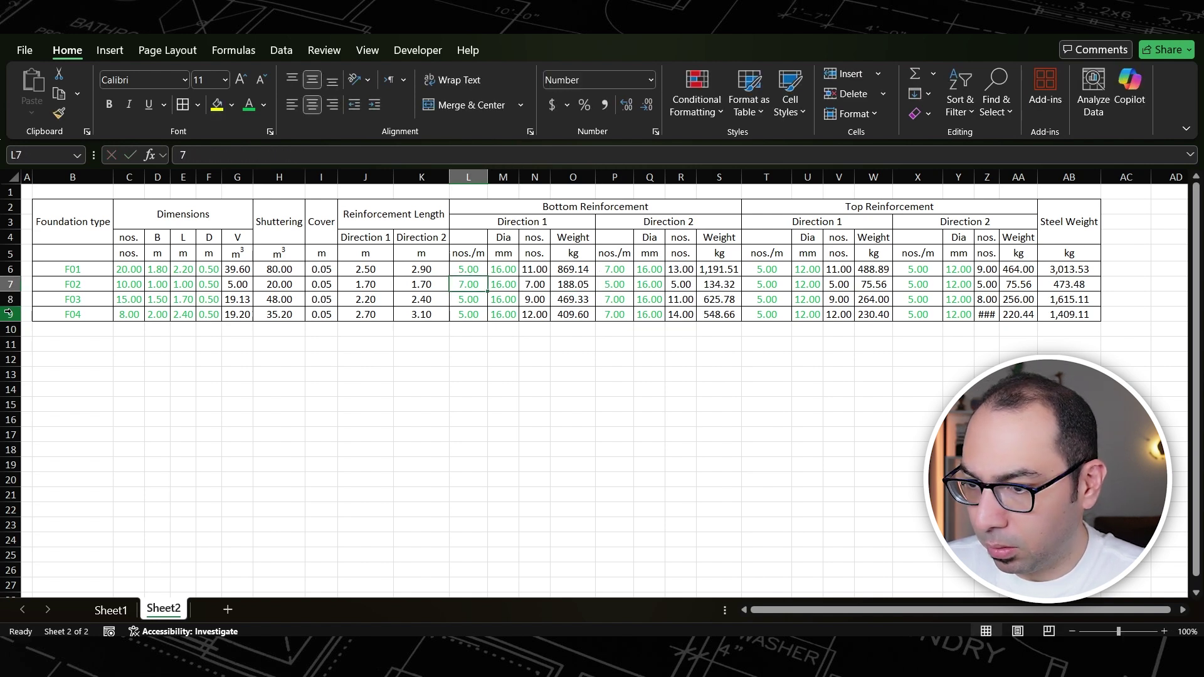
pyautogui.write('5')
pyautogui.press('Right')
pyautogui.write('14')
pyautogui.press('Right')
pyautogui.press('Right')
pyautogui.press('Right')
pyautogui.press('Right')
pyautogui.write('14')
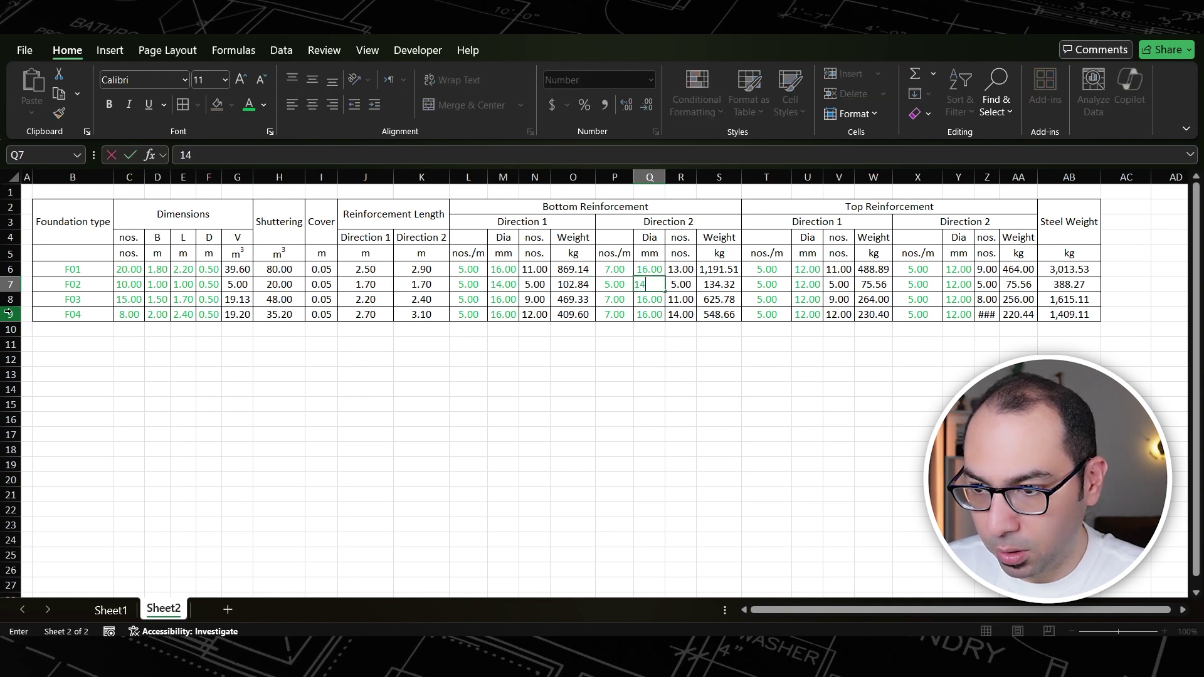
pyautogui.press('Return')
# - Set F03's bottom reinforcement to 7 bars per metre in Direction 1 and 5 in Direction 2
pyautogui.press('Left')
pyautogui.press('Left')
pyautogui.press('Left')
pyautogui.press('Left')
pyautogui.press('Left')
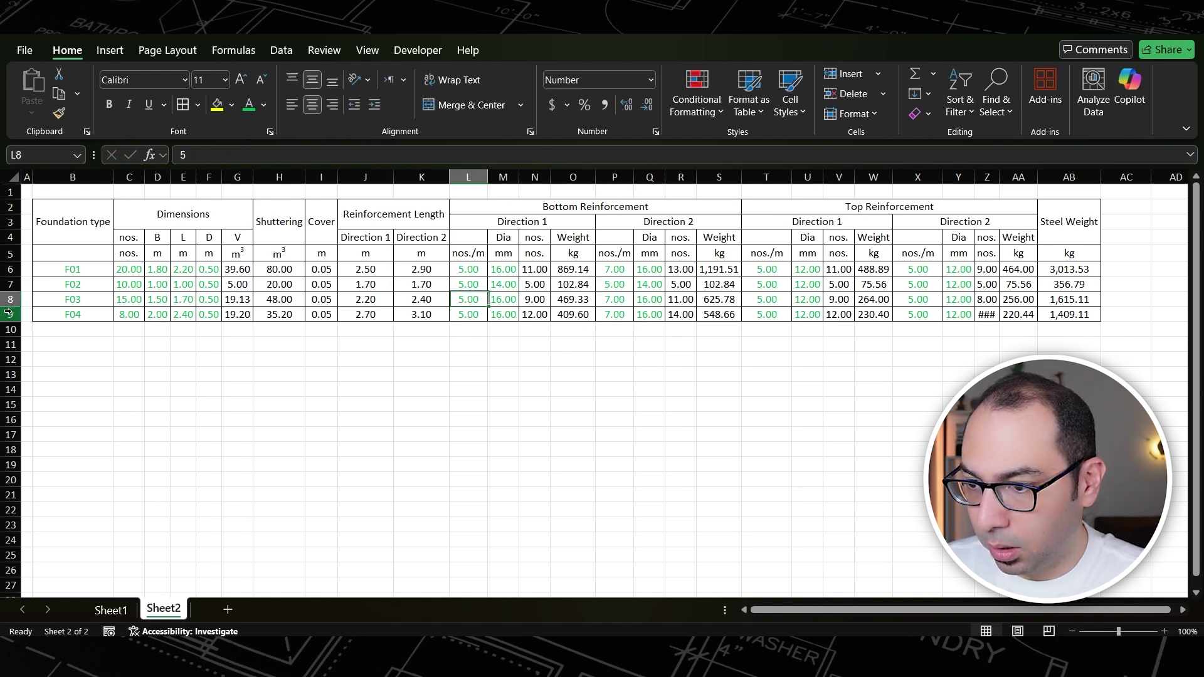
pyautogui.write('7')
pyautogui.press('Right')
pyautogui.press('Right')
pyautogui.press('Right')
pyautogui.press('Right')
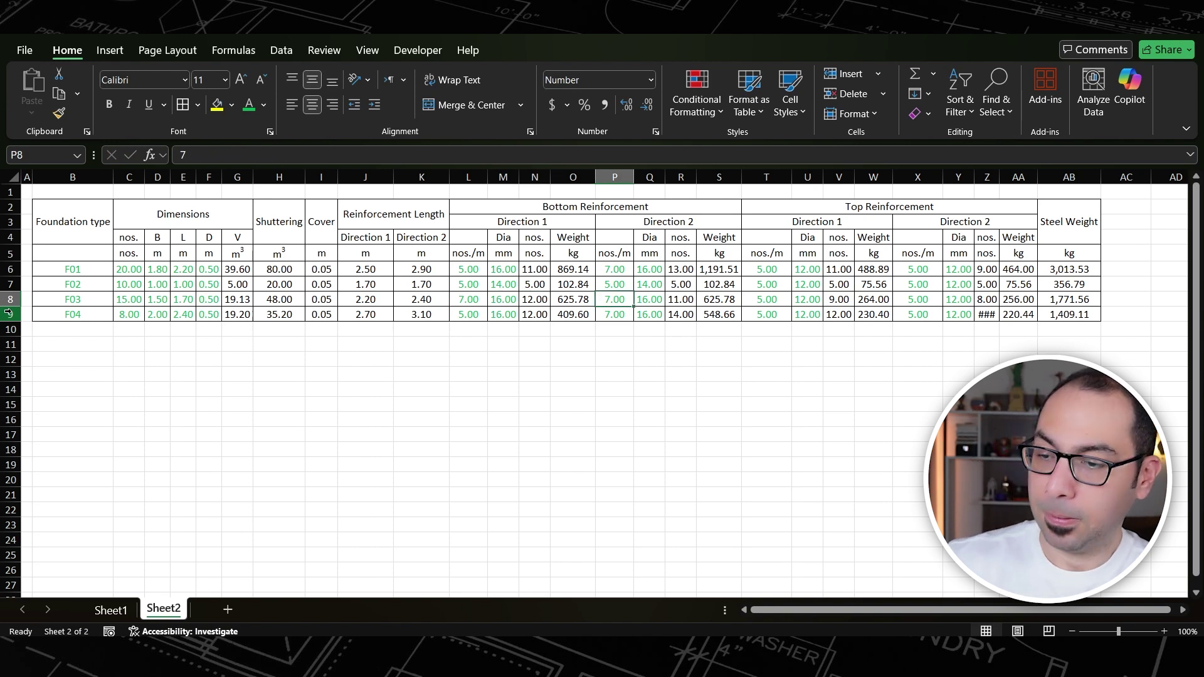
pyautogui.write('5')
pyautogui.press('Right')
pyautogui.press('Right')
pyautogui.press('Right')
pyautogui.press('Left')
pyautogui.press('Left')
pyautogui.press('Left')
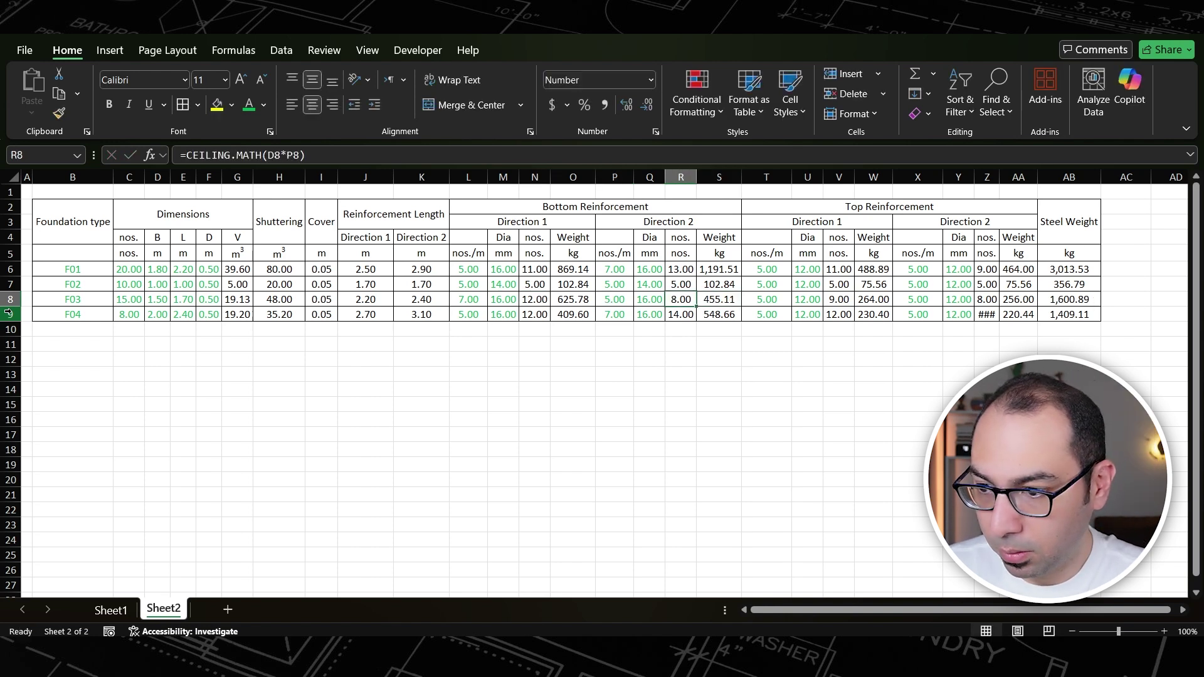
# - Set F04's bottom reinforcement Direction 1 bar diameter to 14 mm
pyautogui.press('Down')
pyautogui.press('Left')
pyautogui.press('Left')
pyautogui.press('Left')
pyautogui.press('Left')
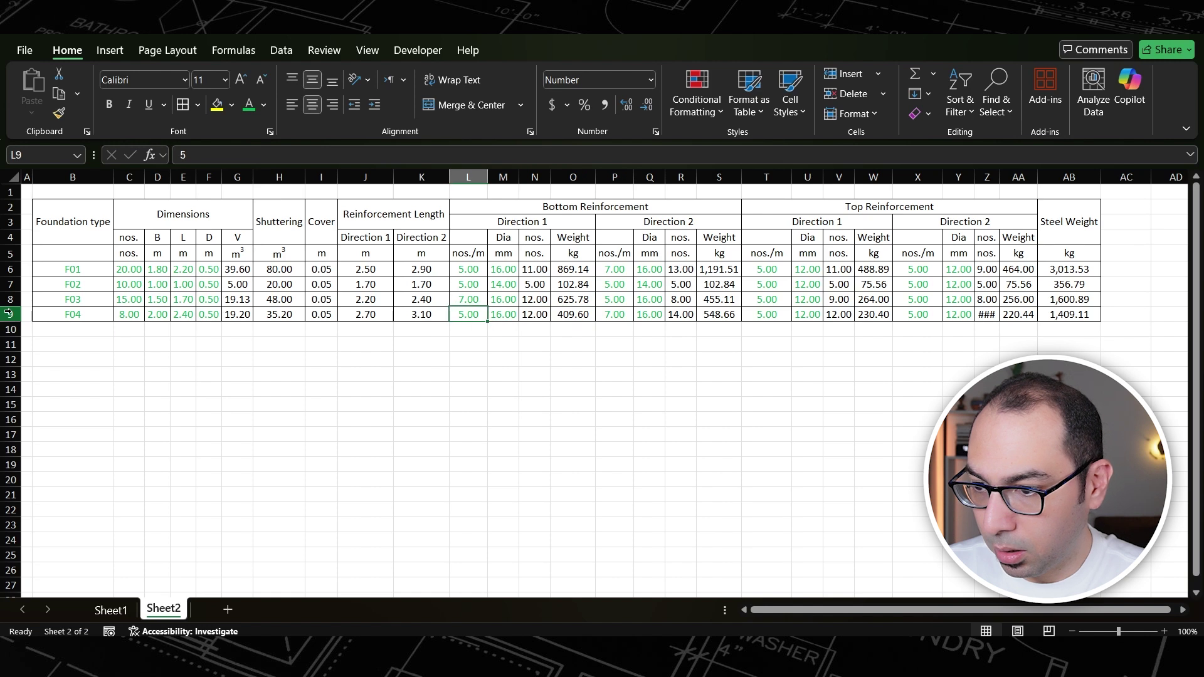
pyautogui.press('Right')
pyautogui.write('14')
pyautogui.press('Right')
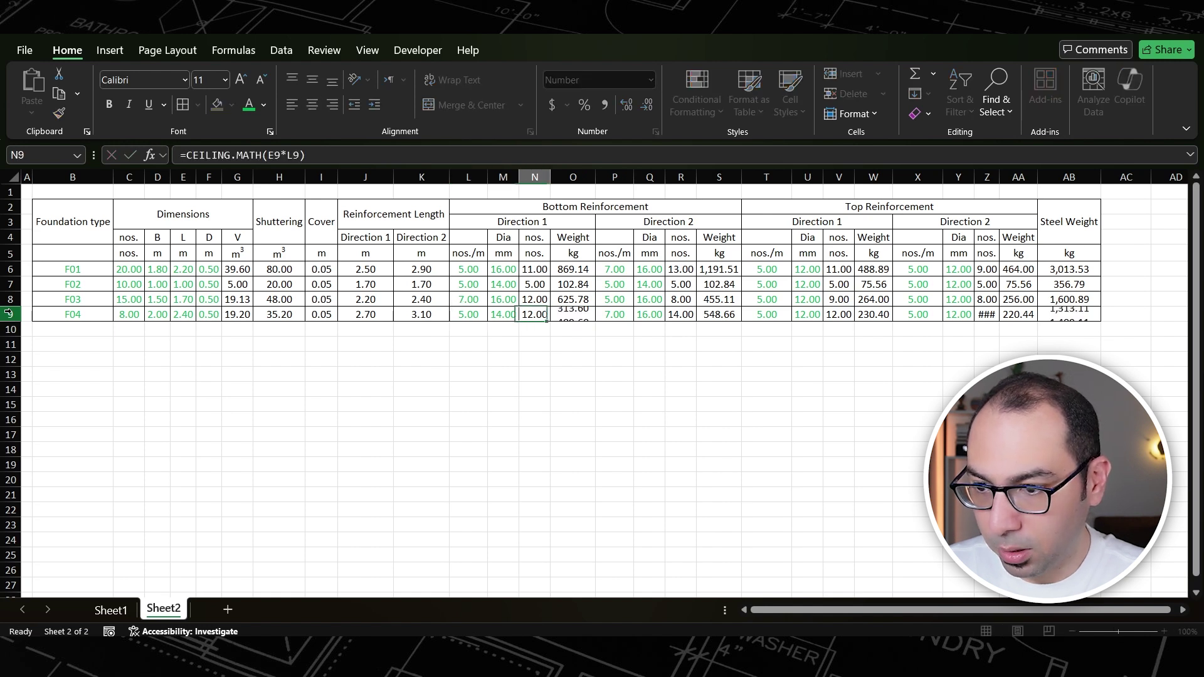
# - Set F04's bottom reinforcement Direction 2 to 5 bars per metre with a 14 mm bar diameter
pyautogui.press('Right')
pyautogui.press('Right')
pyautogui.write('5')
pyautogui.press('Right')
pyautogui.write('14')
pyautogui.press('Right')
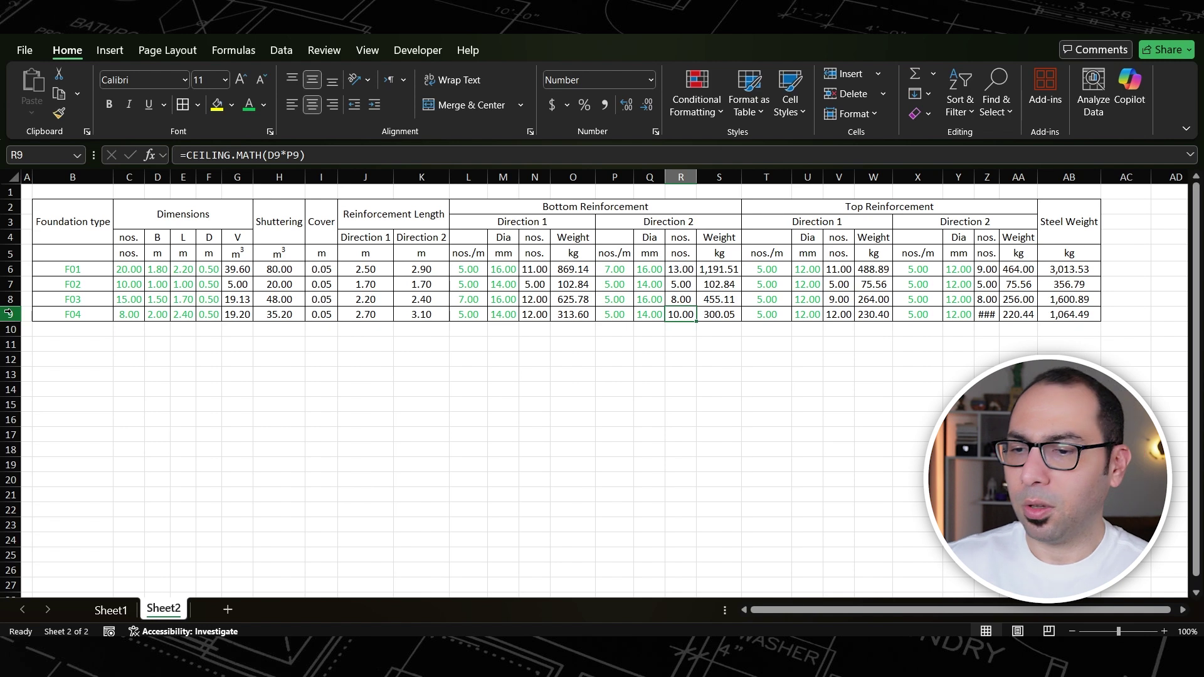
# - Autofit the widths of columns B to AB to their contents
pyautogui.moveTo(73, 177); pyautogui.dragTo(1035, 173)
pyautogui.doubleClick(1035, 173)
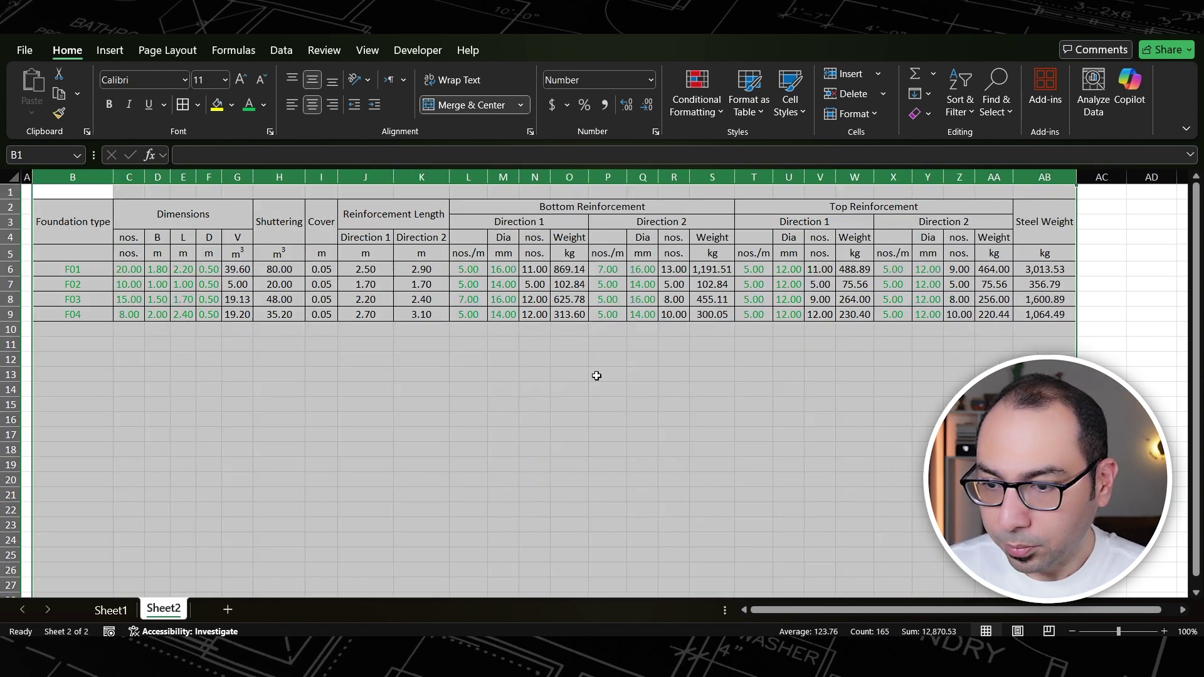
pyautogui.click(596, 374)
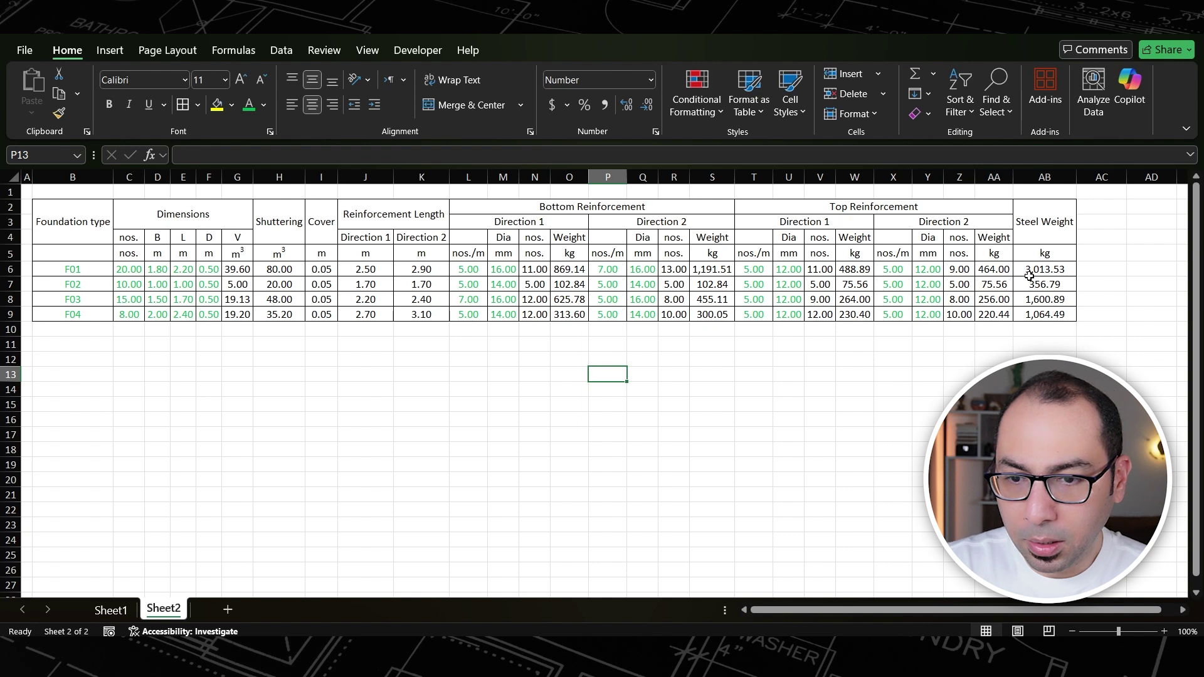
# - Duplicate the Steel Weight column into column AC and retitle its header "Steel ratio"
pyautogui.click(1050, 176)
pyautogui.hotkey('ctrl', 'c')
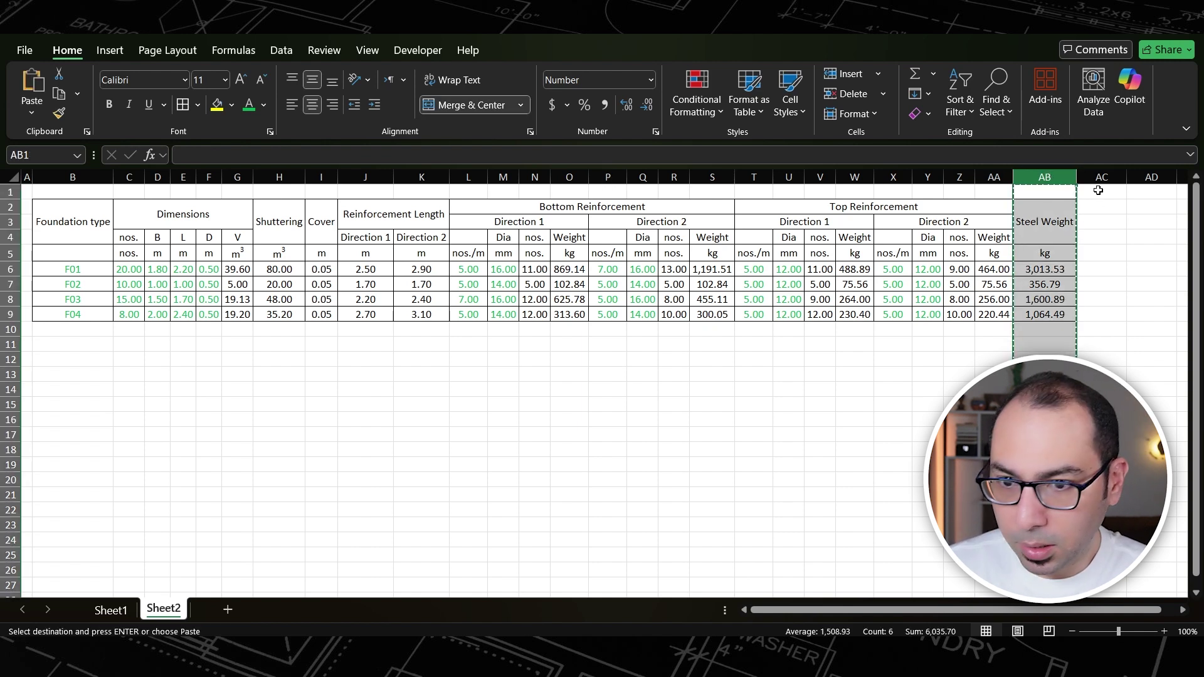
pyautogui.click(1098, 178)
pyautogui.press('Return')
pyautogui.click(1109, 220)
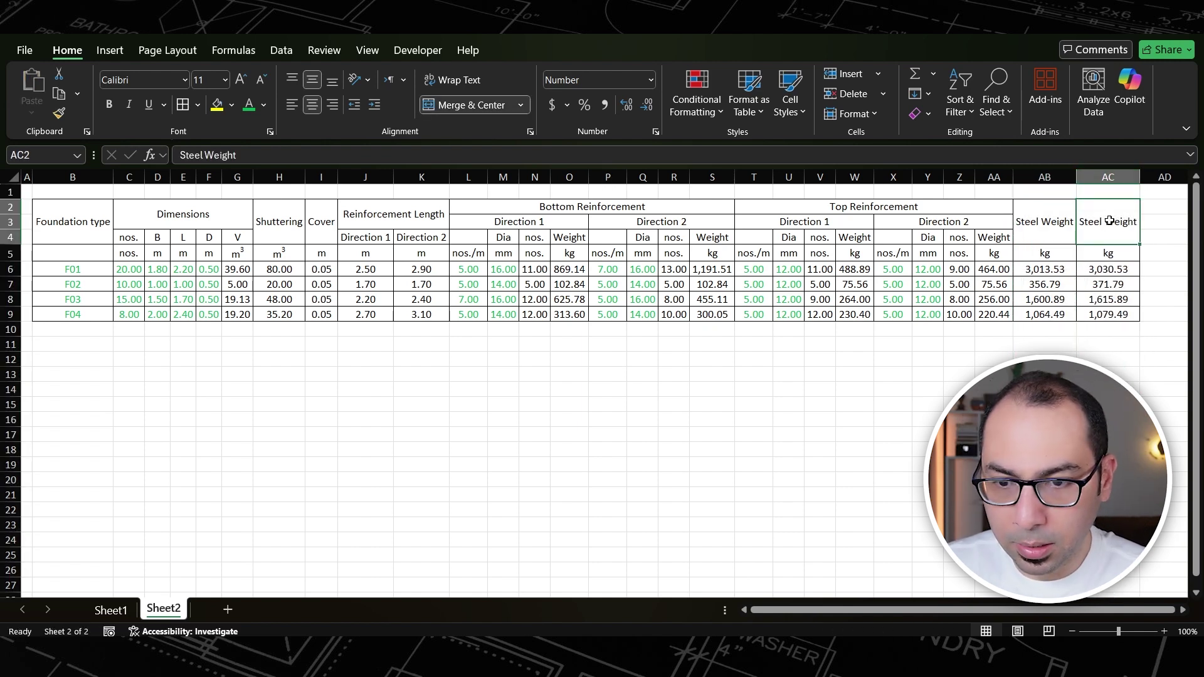
pyautogui.write('Steel ratio')
pyautogui.press('Return')
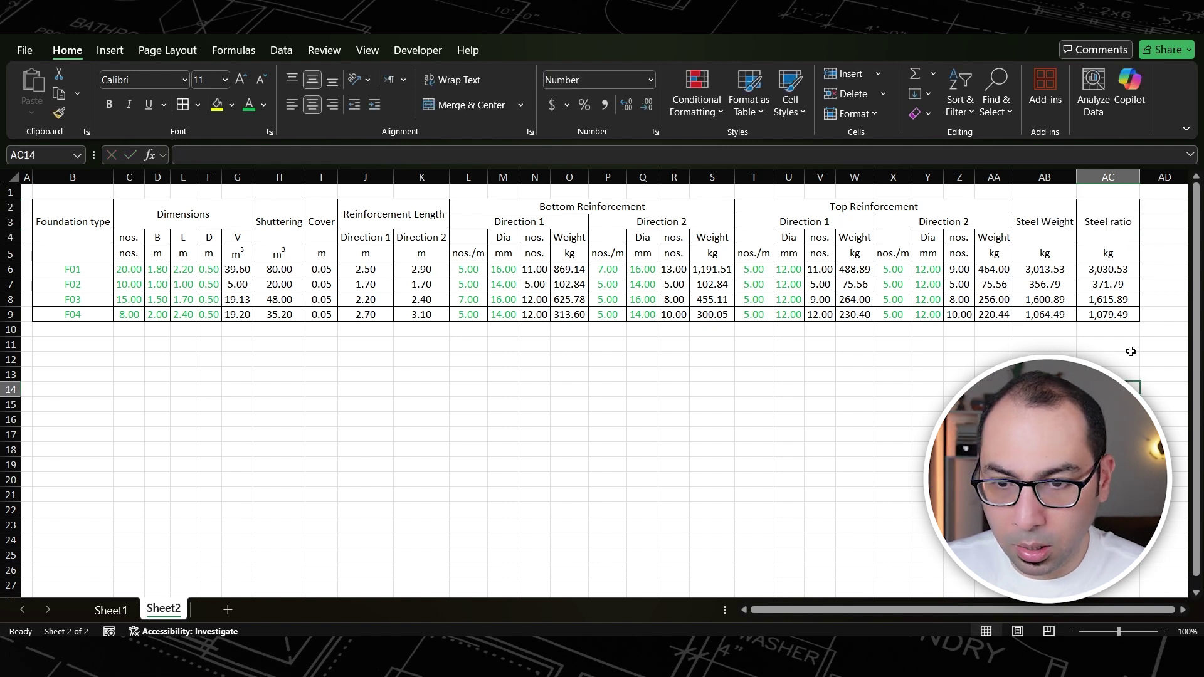
# - Change the Steel ratio column's unit in AC5 to kg/m3, with the 3 formatted as superscript
pyautogui.doubleClick(1112, 260)
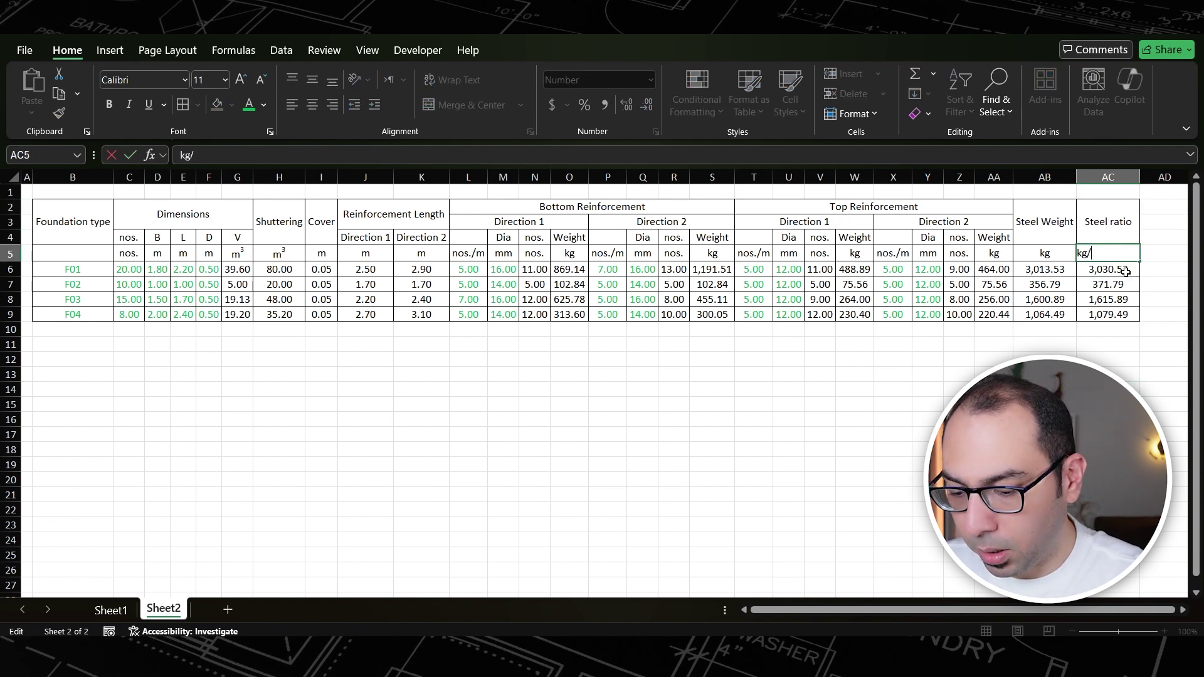
pyautogui.hotkey('ctrl', '1')
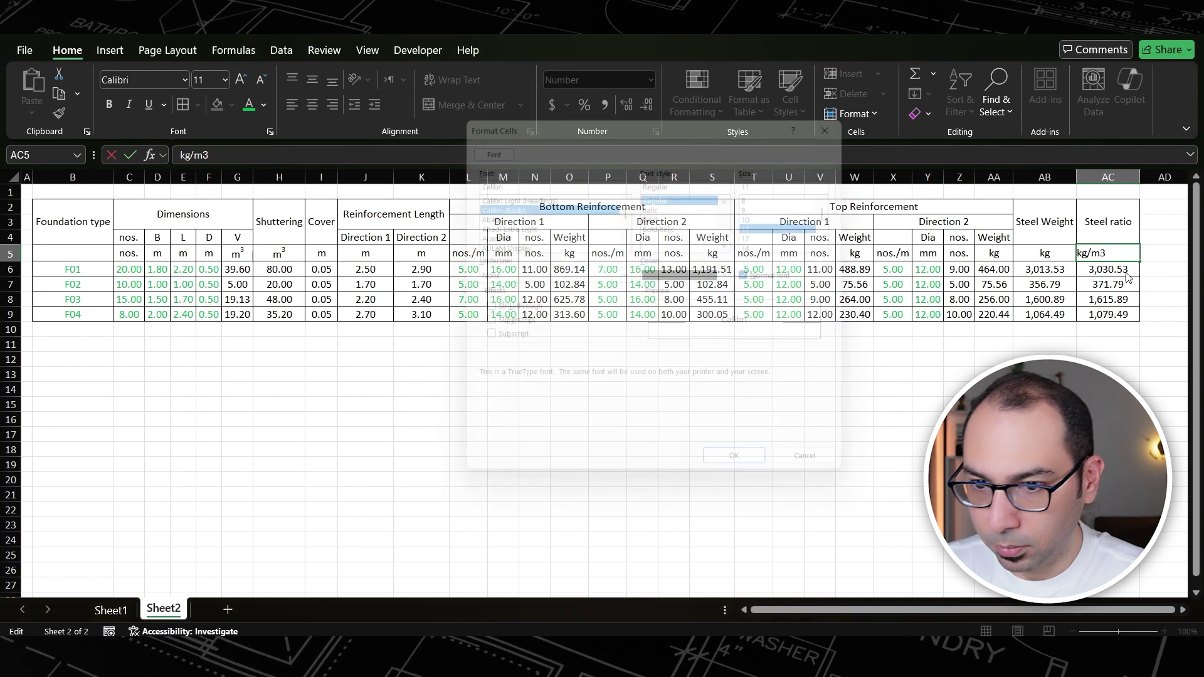
pyautogui.press('Tab')
pyautogui.press('Tab')
pyautogui.press('Tab')
pyautogui.press('Tab')
pyautogui.press('Tab')
pyautogui.press('Tab')
pyautogui.press('Tab')
pyautogui.press('Tab')
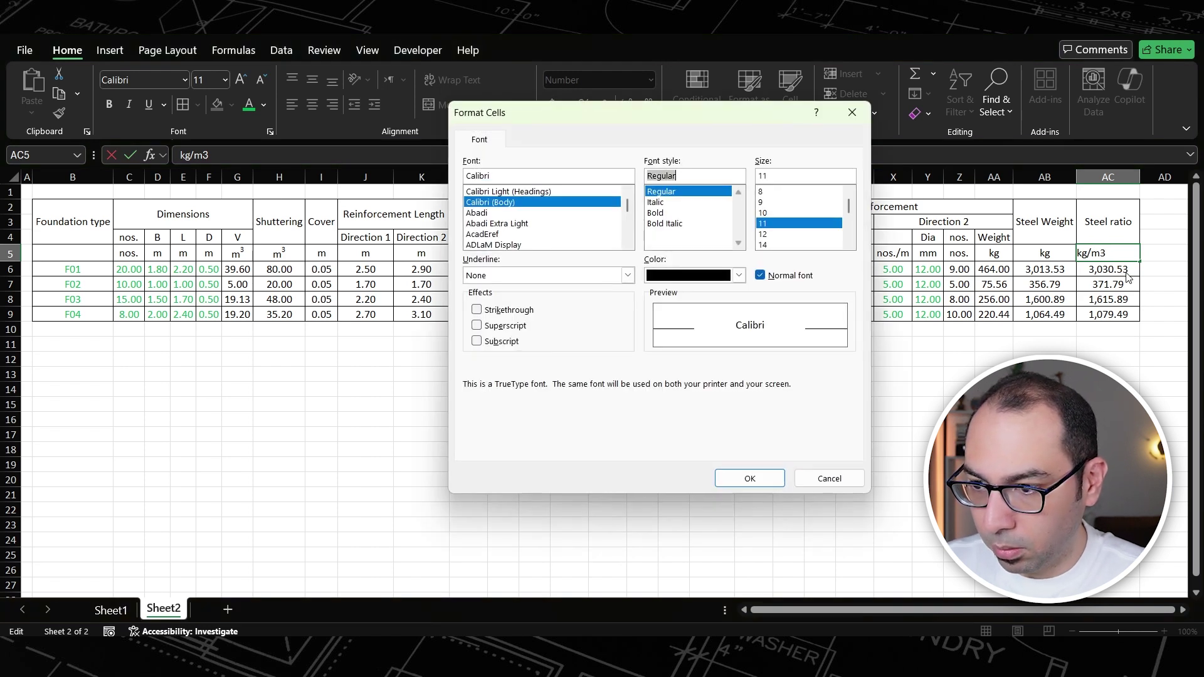
pyautogui.press('space')
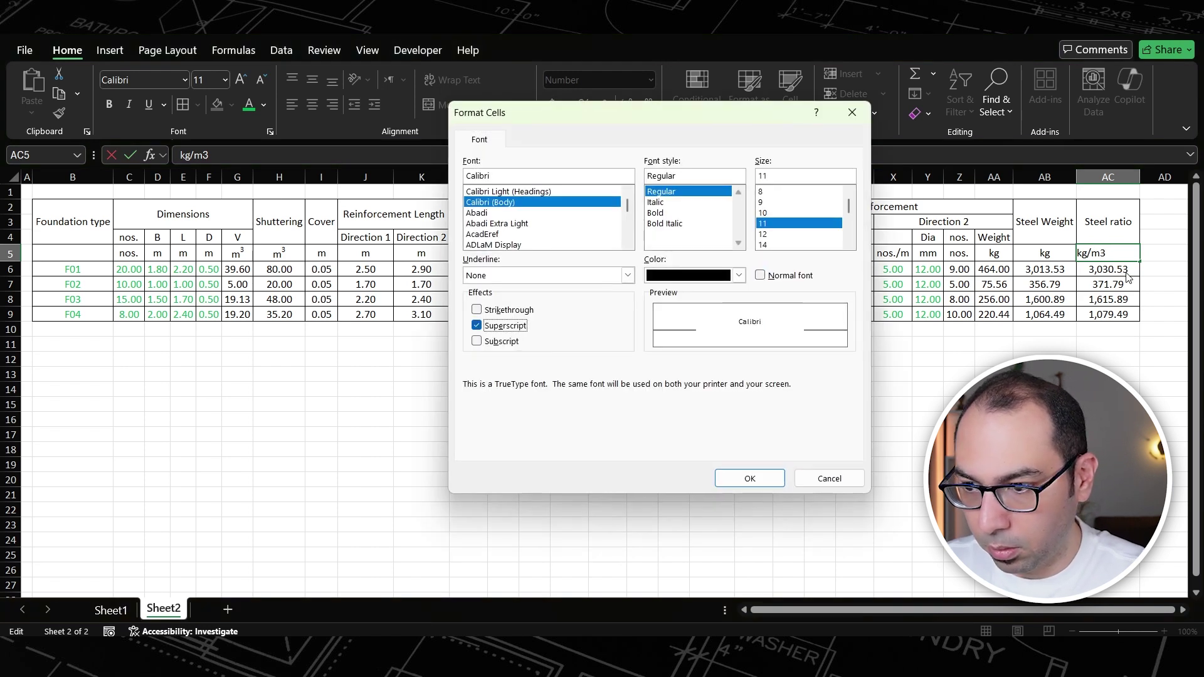
pyautogui.press('Return')
pyautogui.press('Return')
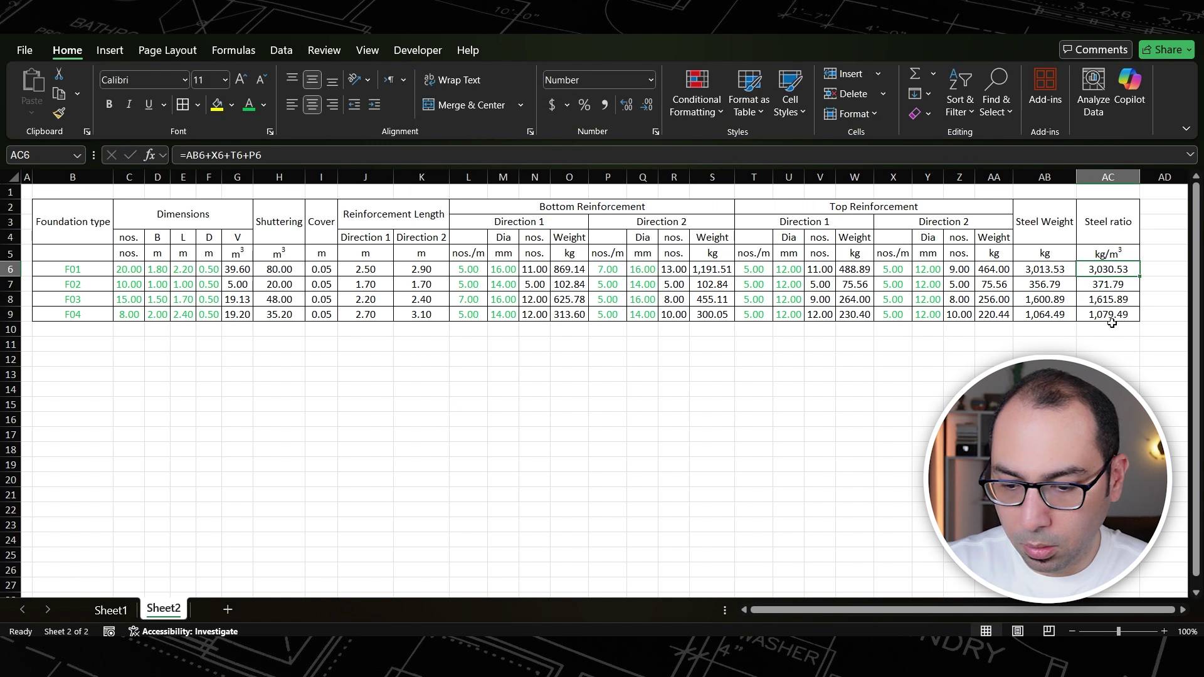
# - Enter F01's steel ratio in AC6 as steel weight divided by concrete volume, =AB6/G6
pyautogui.write('=')
pyautogui.press('Left')
pyautogui.write('/')
pyautogui.click(238, 270)
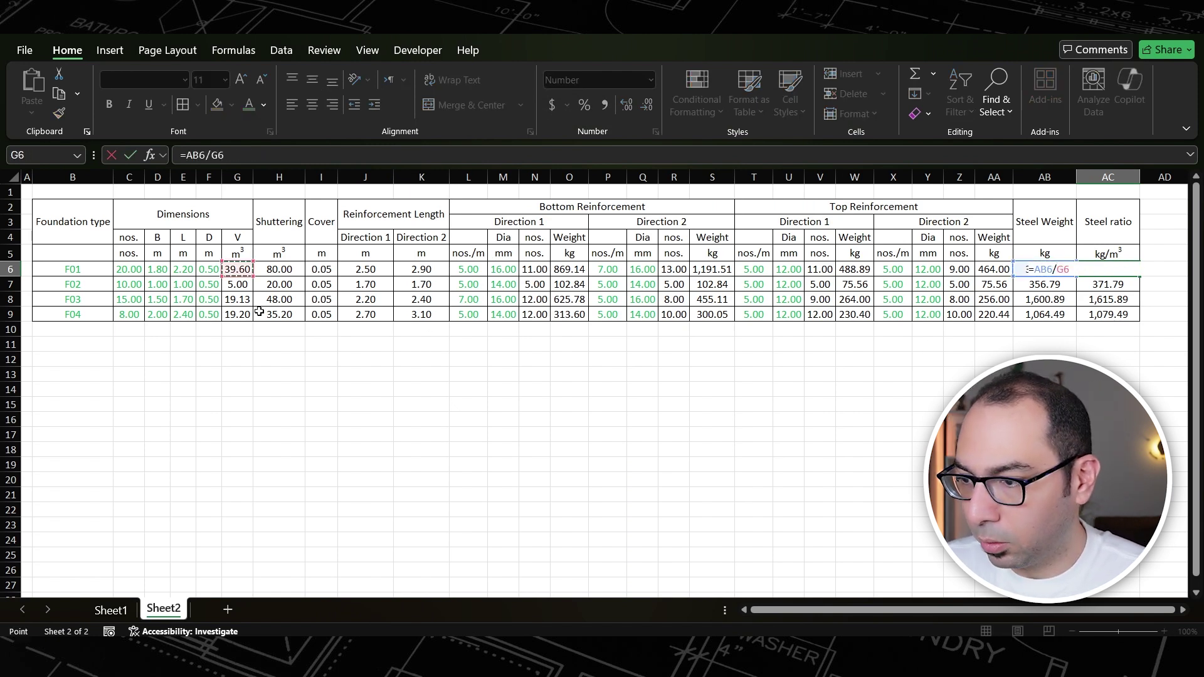
pyautogui.press('Return')
pyautogui.press('Up')
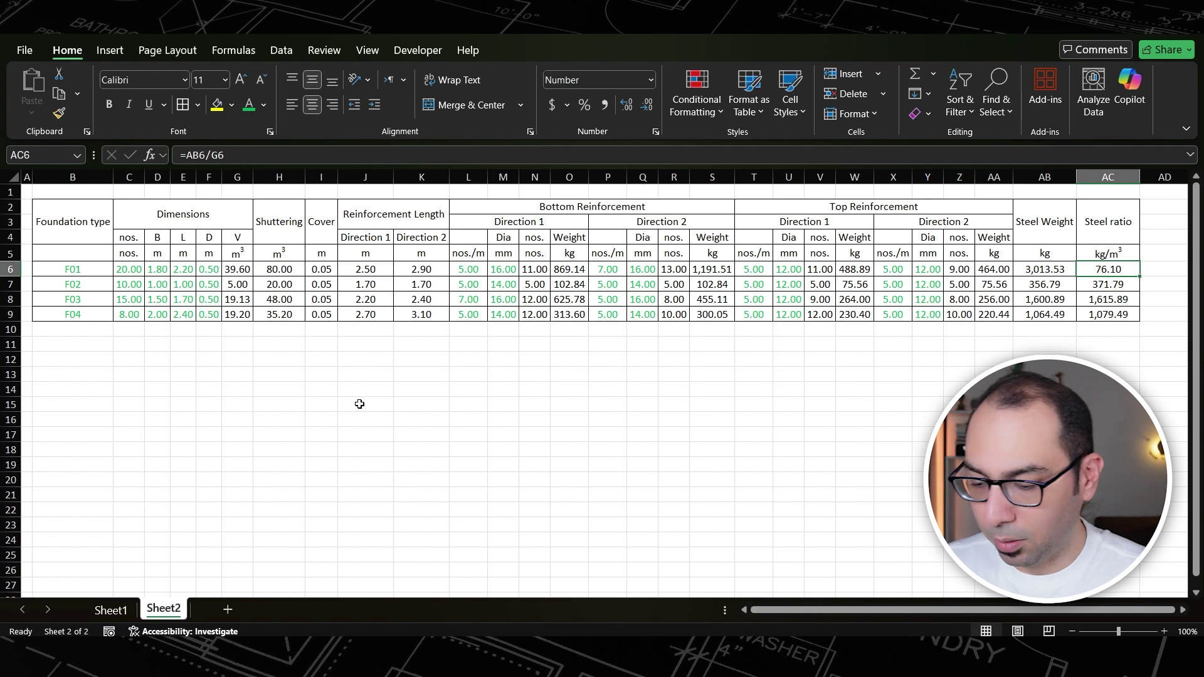
# - Copy F01's steel ratio formula to F02 through F04, pasting formulas only, and check the results
pyautogui.hotkey('ctrl', 'c')
pyautogui.keyDown('shift'); pyautogui.click(1107, 313); pyautogui.keyUp('shift')
pyautogui.hotkey('ctrl', 'alt', 'v')
pyautogui.press('f')
pyautogui.press('Return')
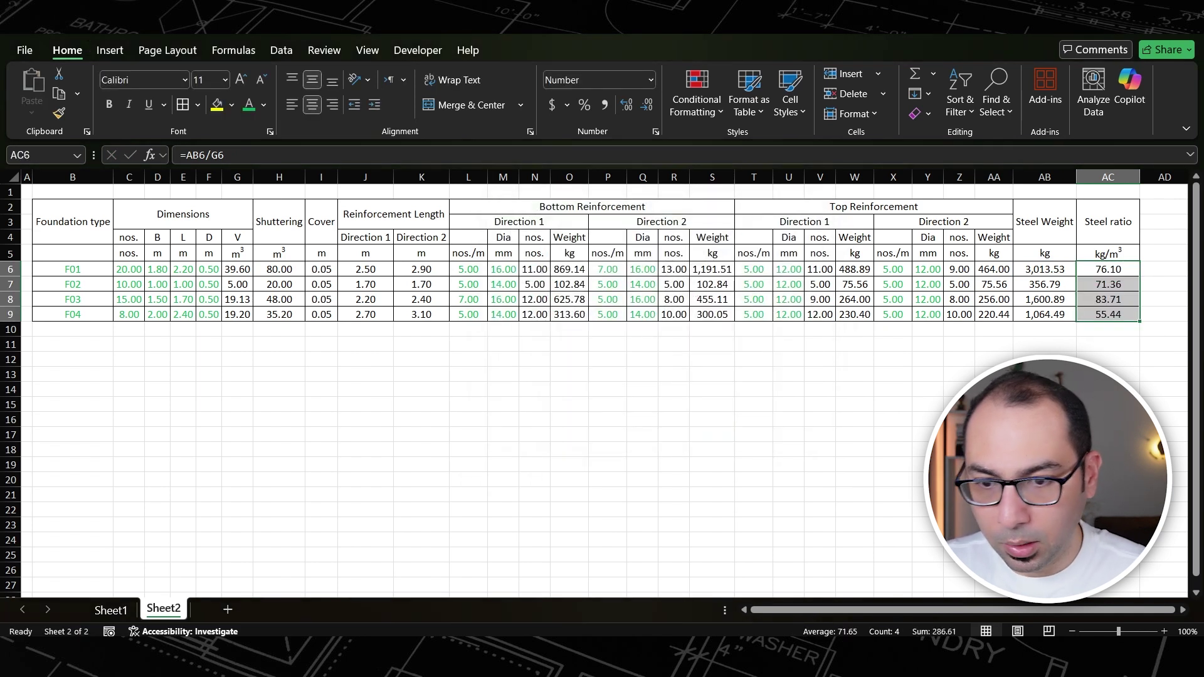
pyautogui.click(1103, 284)
pyautogui.click(1102, 301)
pyautogui.click(1098, 317)
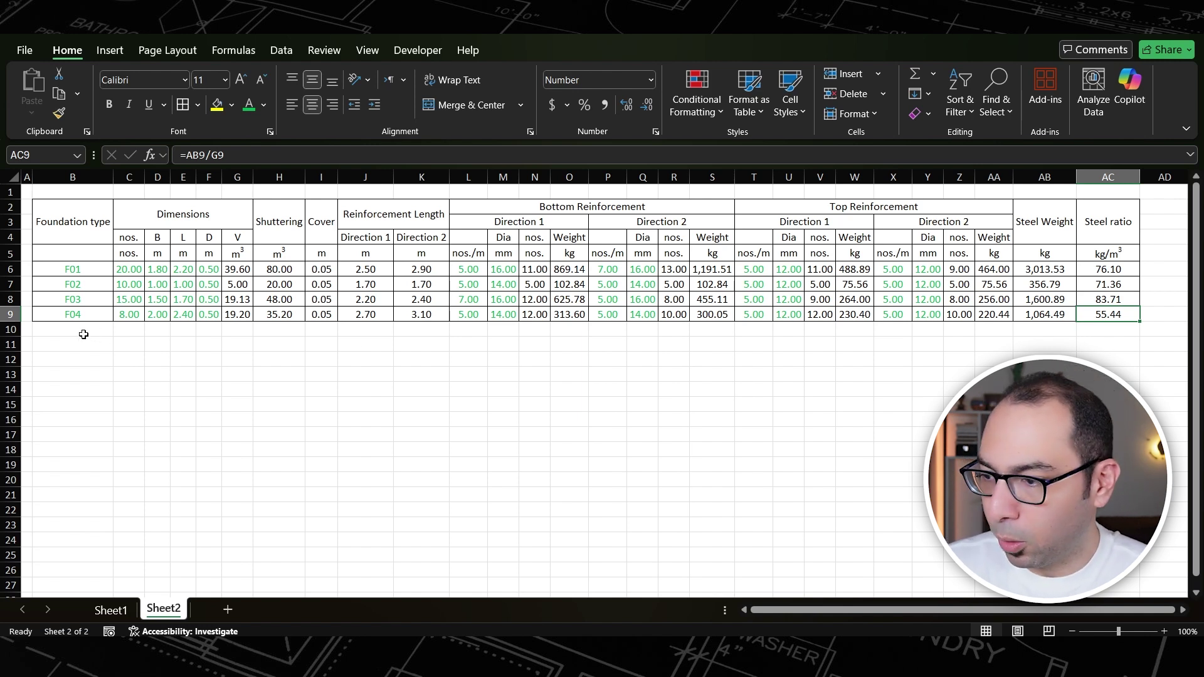
# - Sum the concrete volumes in G10 and steel weights in AB10, with the overall steel ratio =AB10/G10 in AC10
pyautogui.click(242, 331)
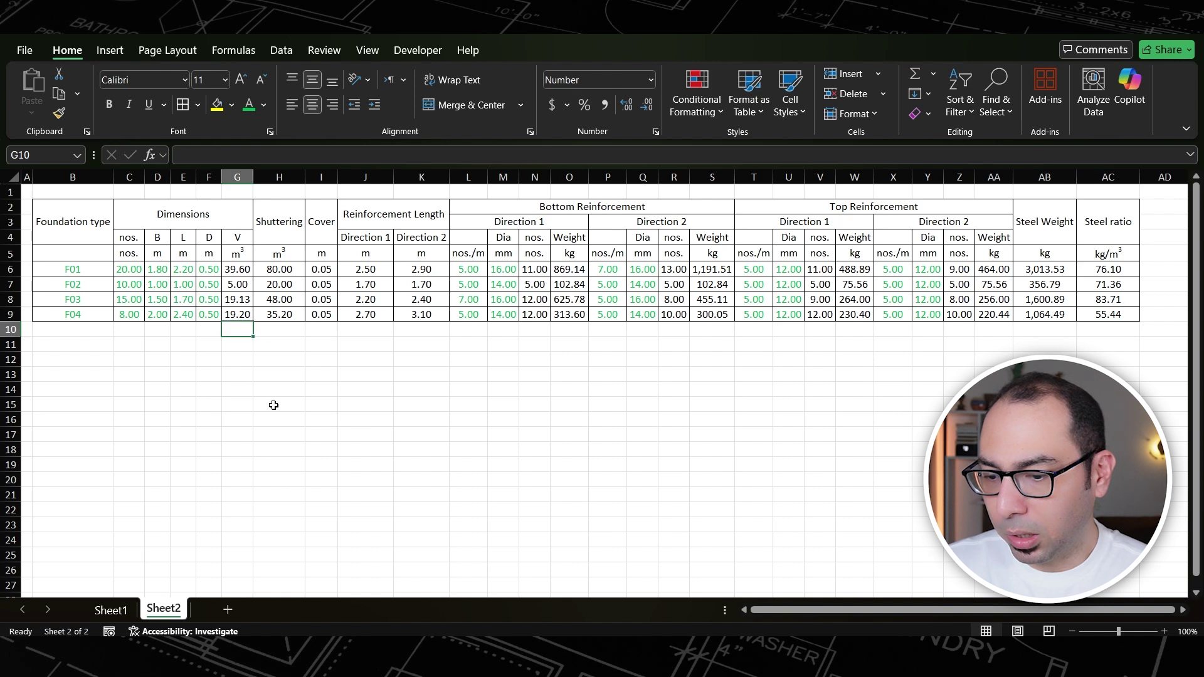
pyautogui.hotkey('alt', '=')
pyautogui.press('Return')
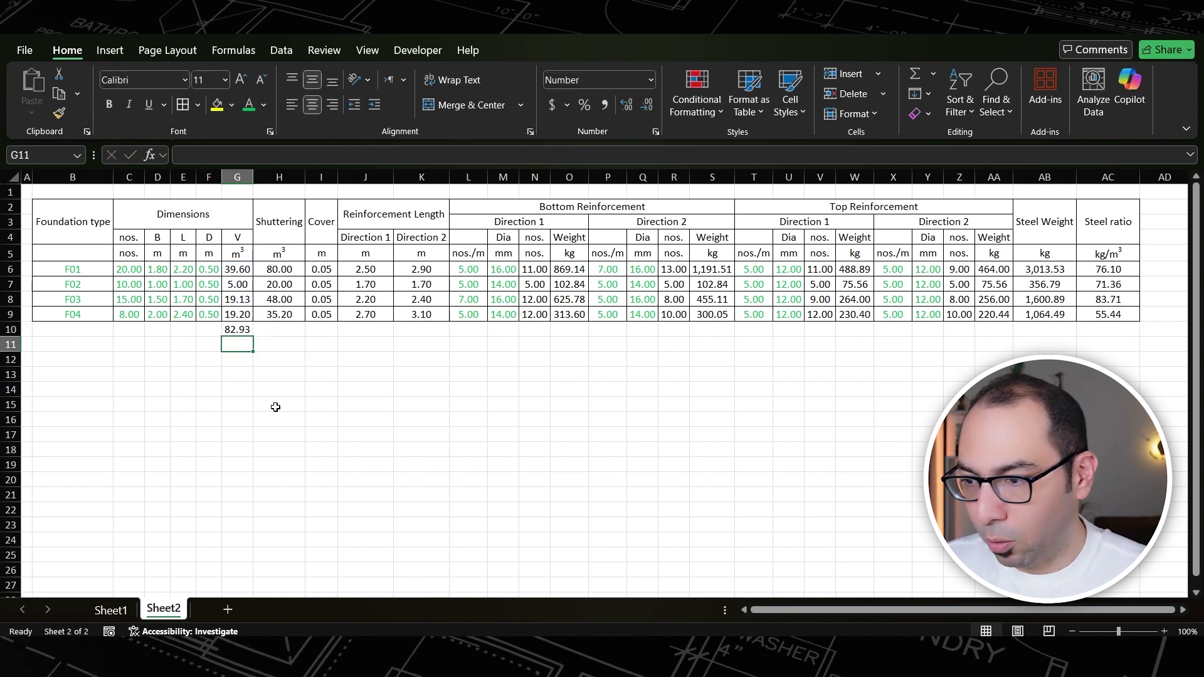
pyautogui.click(1041, 328)
pyautogui.hotkey('alt', '=')
pyautogui.press('Return')
pyautogui.click(1090, 330)
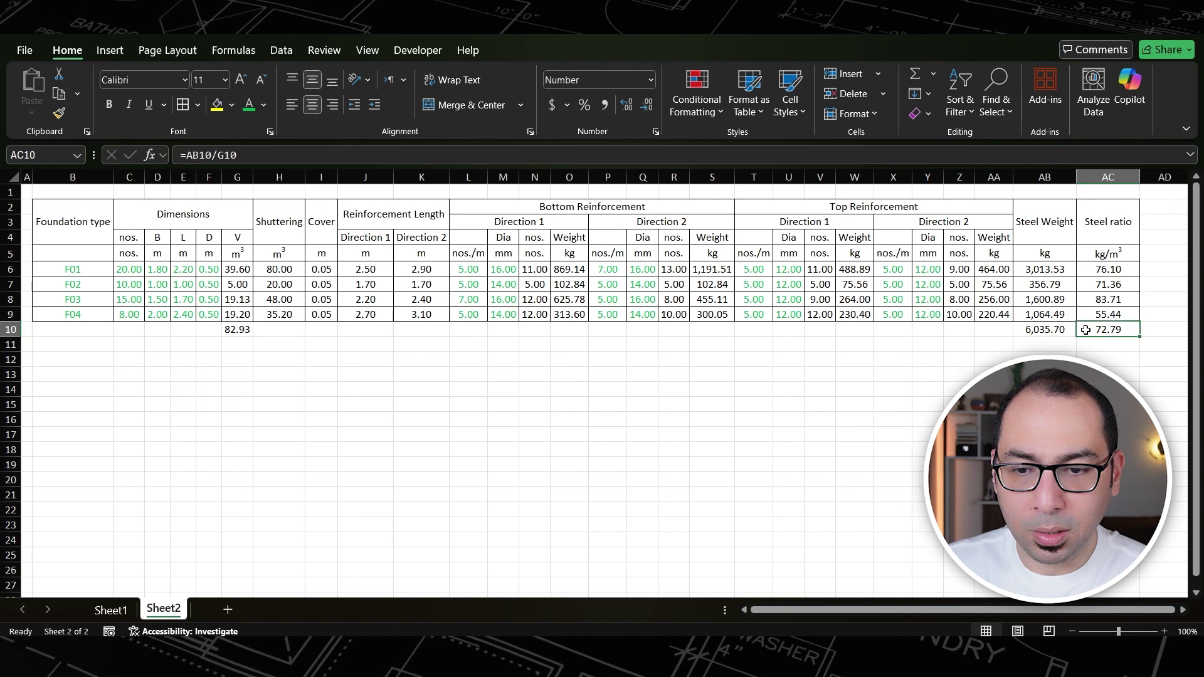
# - Fill the overall steel ratio cell AC10 yellow and apply all borders to the totals row B10:AC10
pyautogui.click(216, 104)
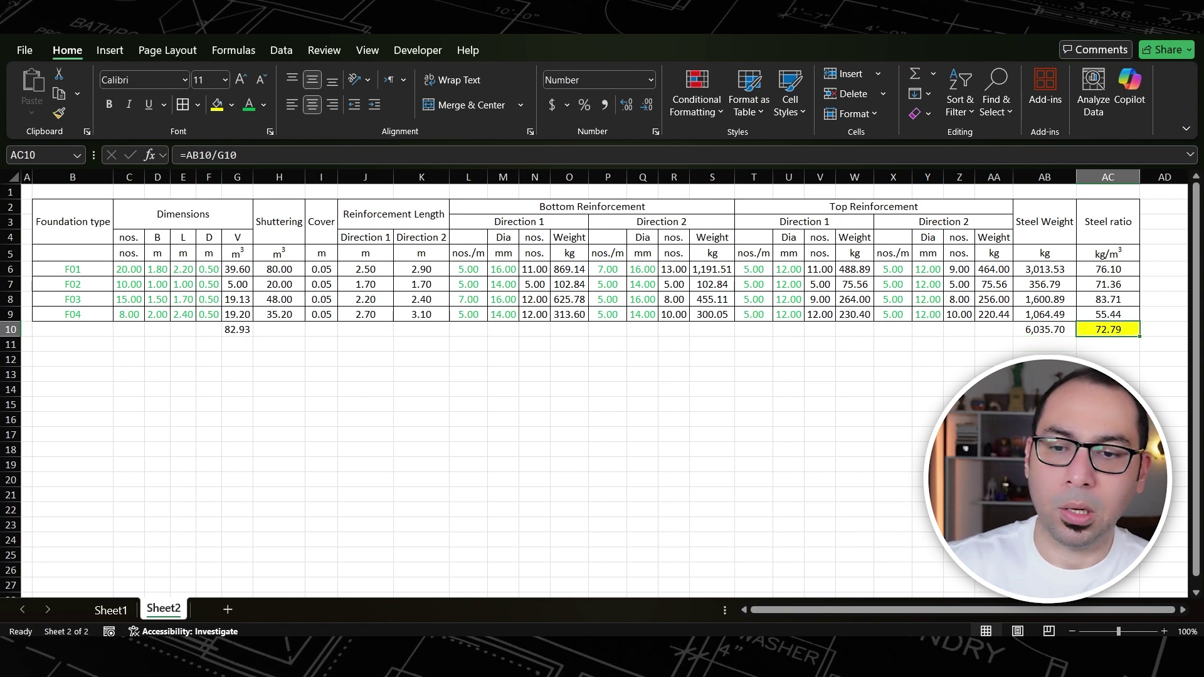
pyautogui.moveTo(58, 330); pyautogui.dragTo(1103, 330)
pyautogui.click(183, 104)
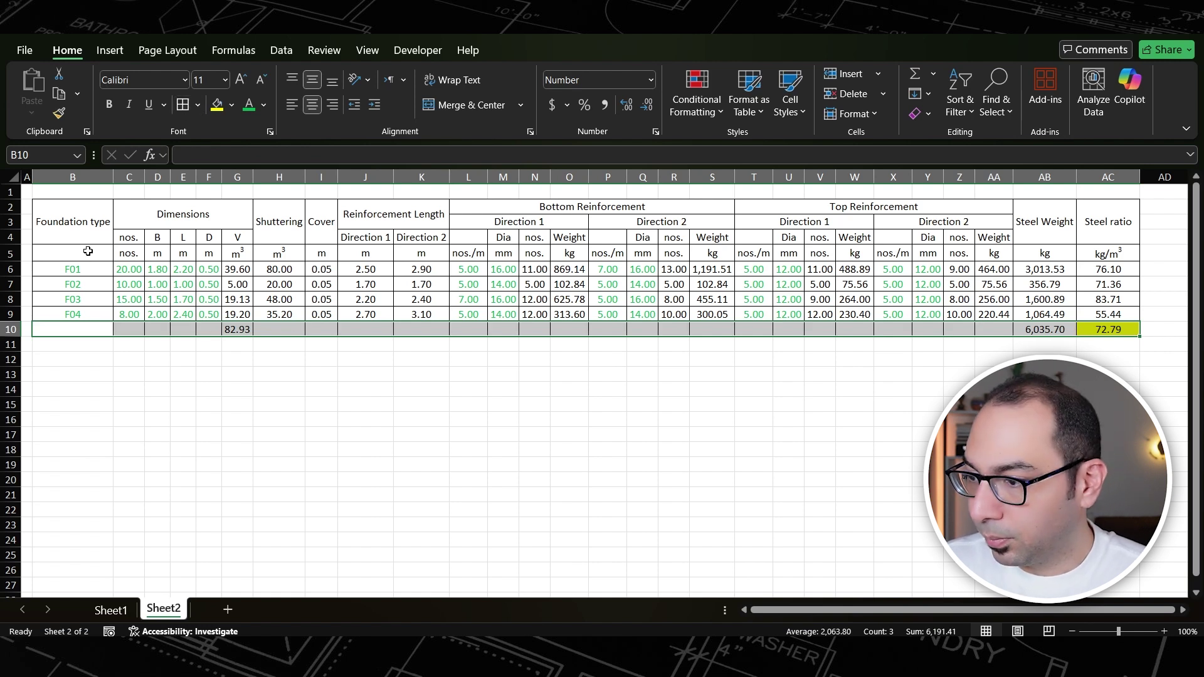
# - Merge the Foundation type header with the blank cell B5 below it and centre the text
pyautogui.moveTo(88, 250); pyautogui.dragTo(100, 229)
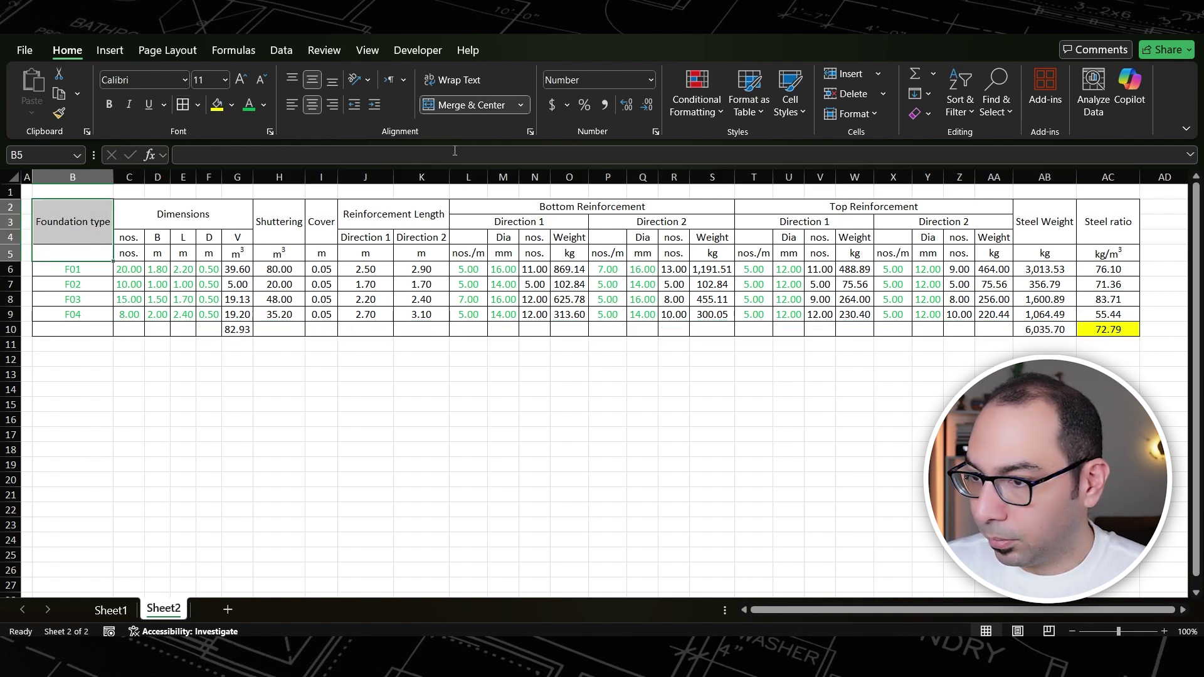
pyautogui.click(475, 107)
pyautogui.click(232, 401)
# - Change the horizontal borders between the F01 to F04 rows, B6:AC9, to the hairline style
pyautogui.moveTo(88, 270); pyautogui.dragTo(1103, 318)
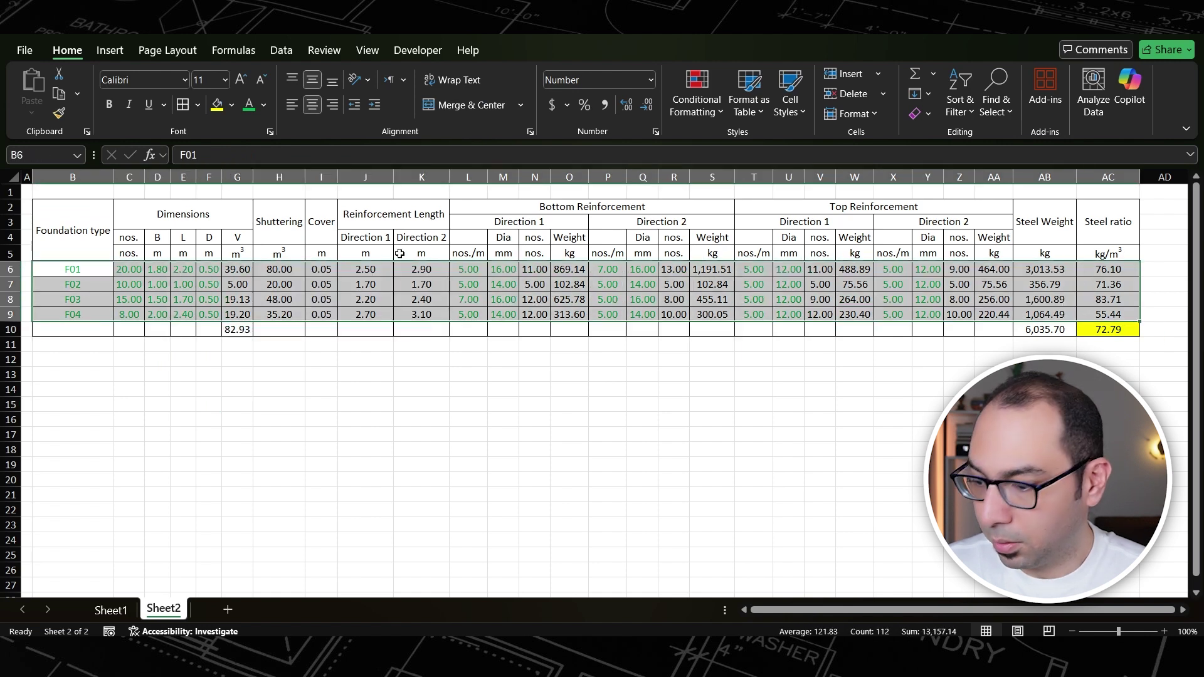
pyautogui.hotkey('ctrl', '1')
pyautogui.click(634, 140)
pyautogui.click(493, 205)
pyautogui.click(664, 281)
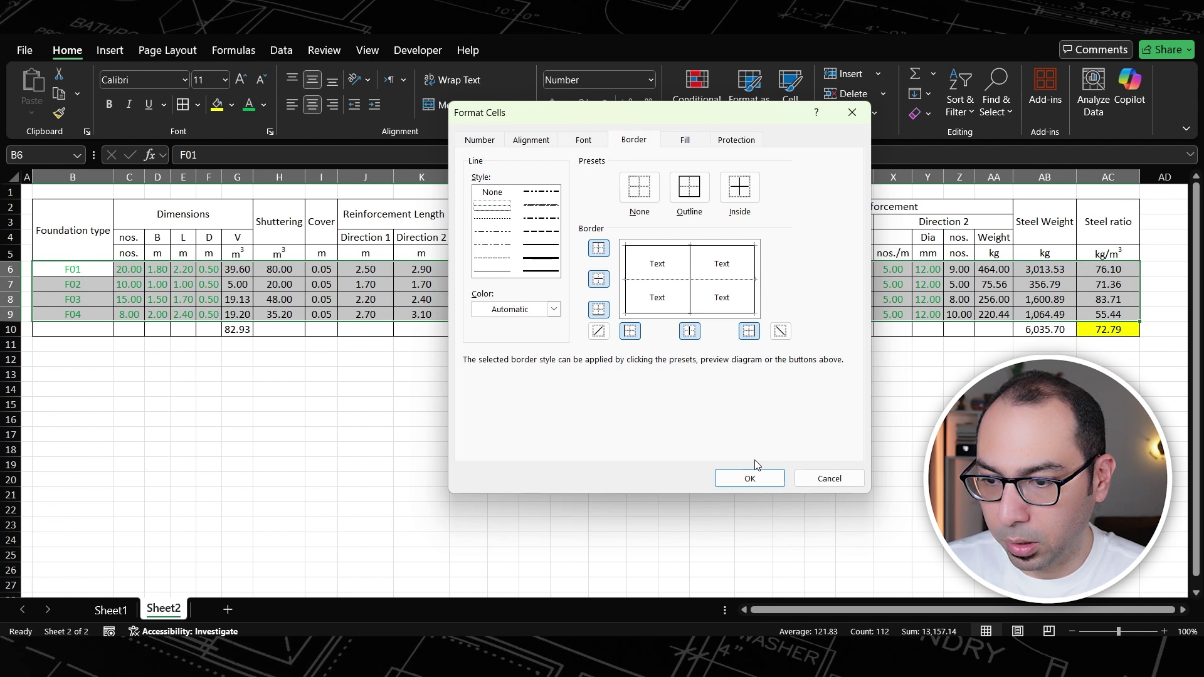
pyautogui.click(749, 478)
pyautogui.click(642, 405)
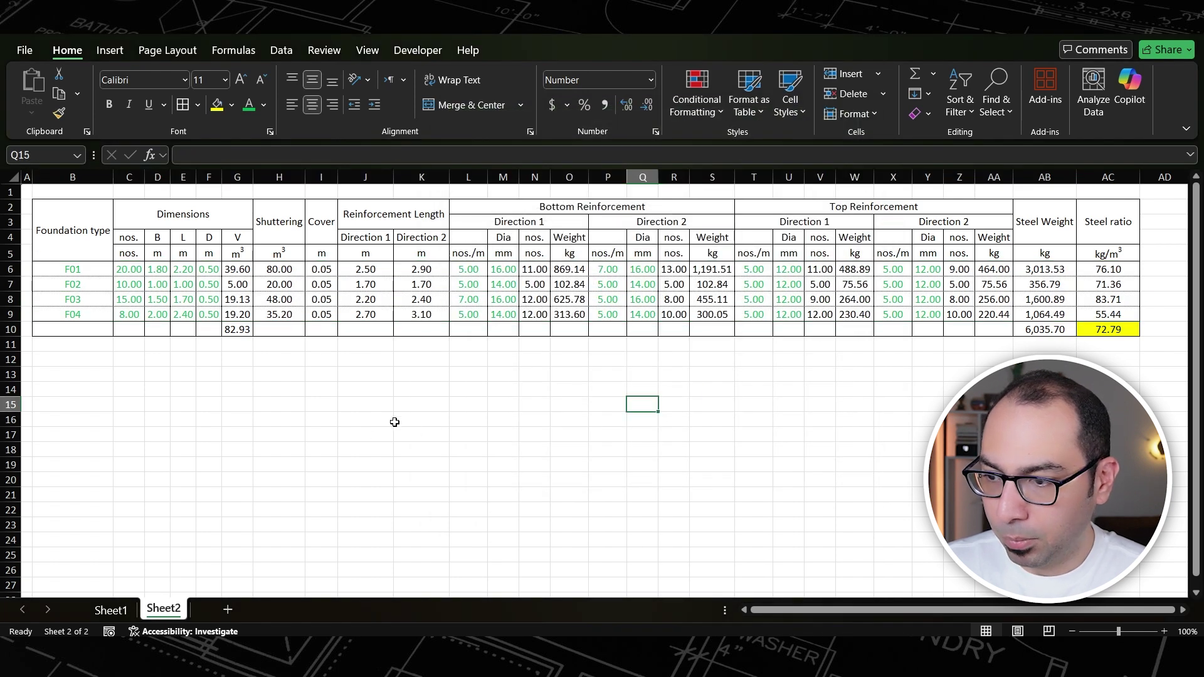
# - Remove the inner vertical borders from the empty totals row cells B10:F10 and H10:AA10
pyautogui.moveTo(284, 324); pyautogui.dragTo(991, 326)
pyautogui.moveTo(80, 332); pyautogui.dragTo(209, 335)
pyautogui.hotkey('ctrl', '1')
pyautogui.click(692, 305)
pyautogui.click(749, 483)
pyautogui.click(788, 404)
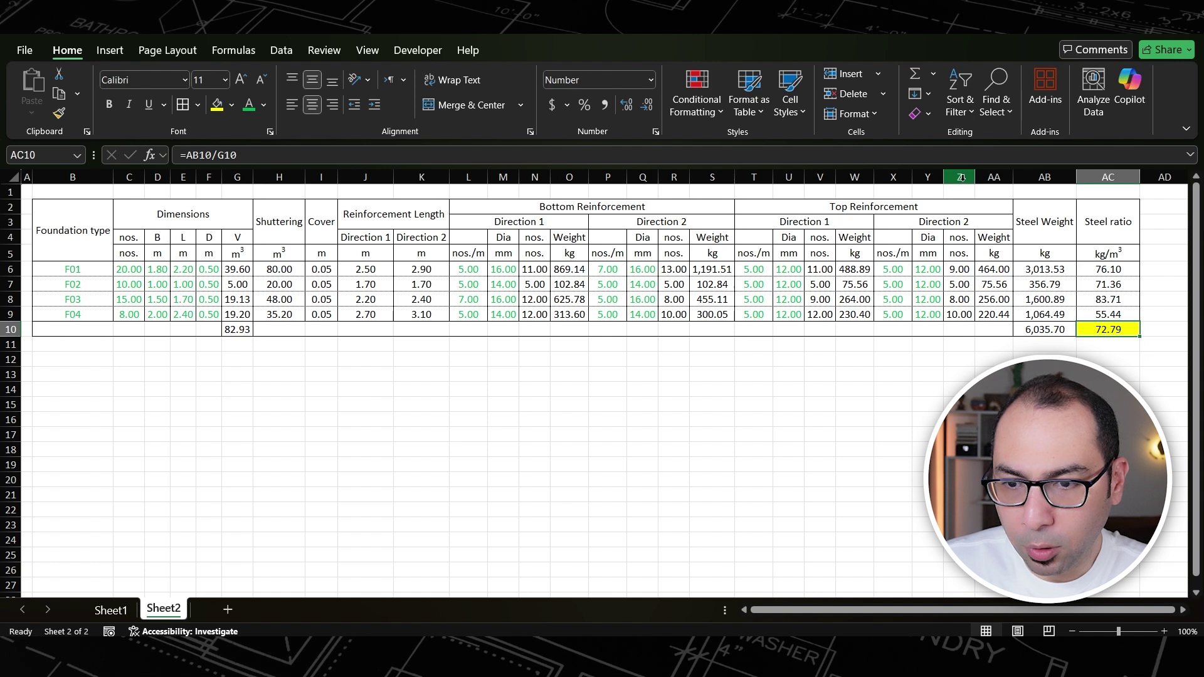
# - Hide the bar count and weight columns N, O, R, S, V, W, Z and AA of both reinforcement sections
pyautogui.moveTo(960, 178); pyautogui.dragTo(994, 177)
pyautogui.keyDown('ctrl'); pyautogui.click(823, 177); pyautogui.keyUp('ctrl')
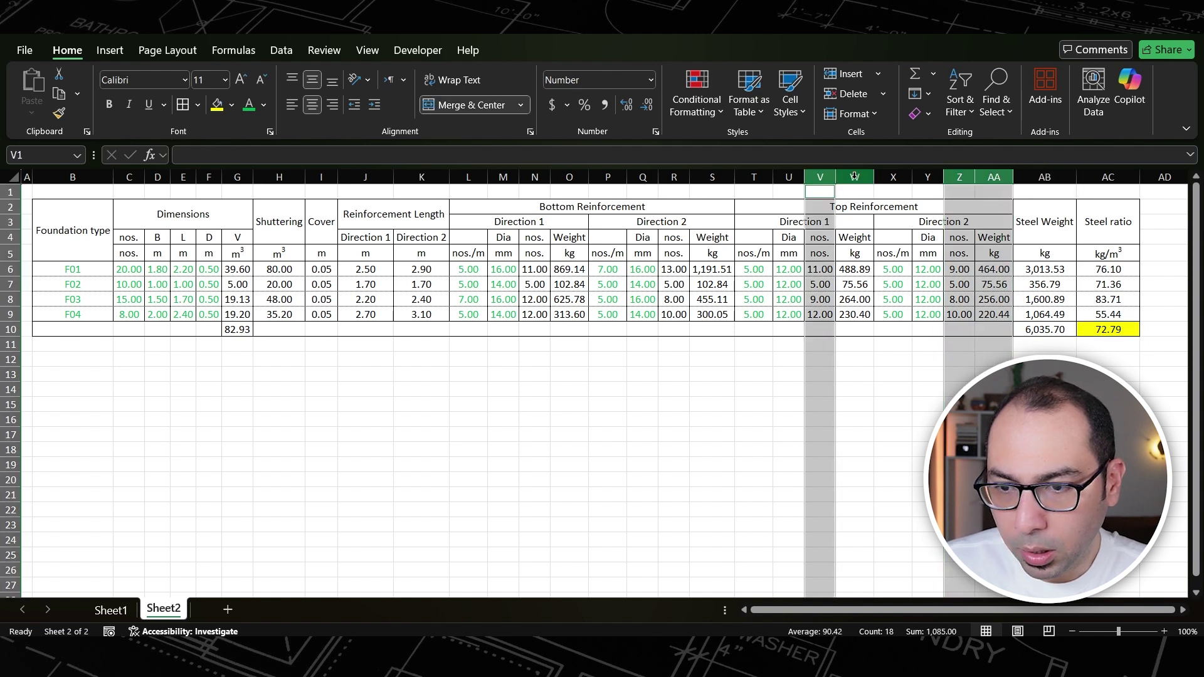
pyautogui.keyDown('ctrl'); pyautogui.click(853, 178); pyautogui.keyUp('ctrl')
pyautogui.keyDown('ctrl'); pyautogui.click(674, 177); pyautogui.keyUp('ctrl')
pyautogui.keyDown('ctrl'); pyautogui.click(712, 178); pyautogui.keyUp('ctrl')
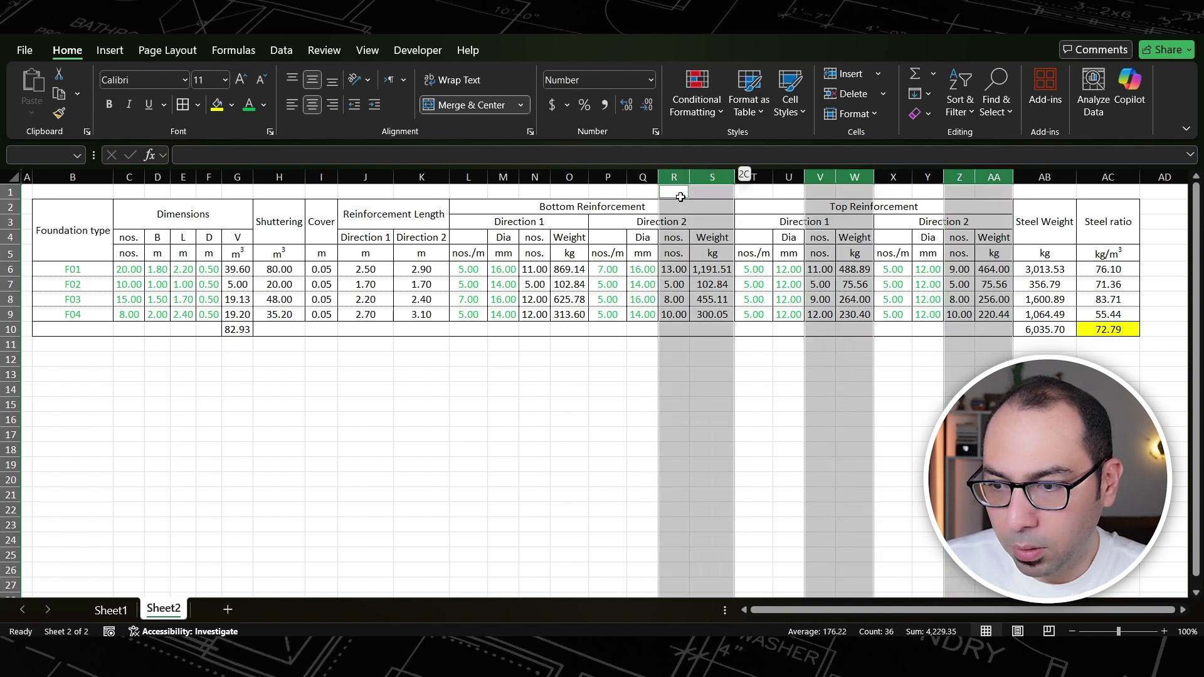
pyautogui.keyDown('ctrl'); pyautogui.click(535, 177); pyautogui.keyUp('ctrl')
pyautogui.keyDown('ctrl'); pyautogui.click(569, 173); pyautogui.keyUp('ctrl')
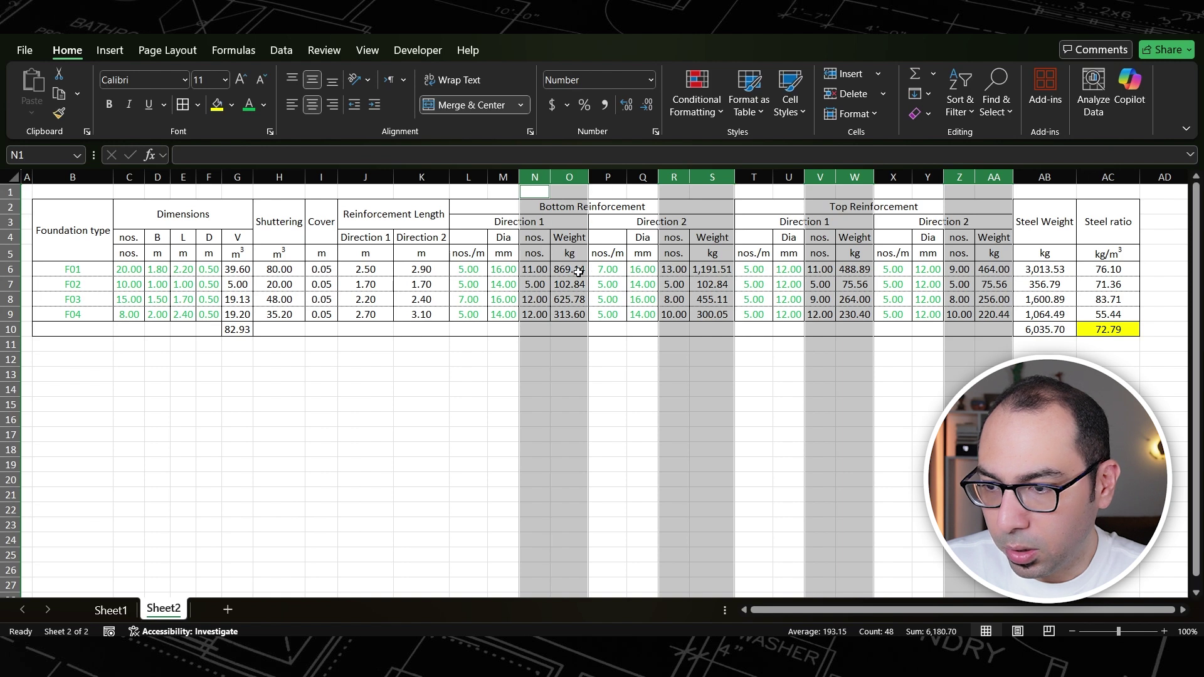
pyautogui.rightClick(572, 174)
pyautogui.click(634, 446)
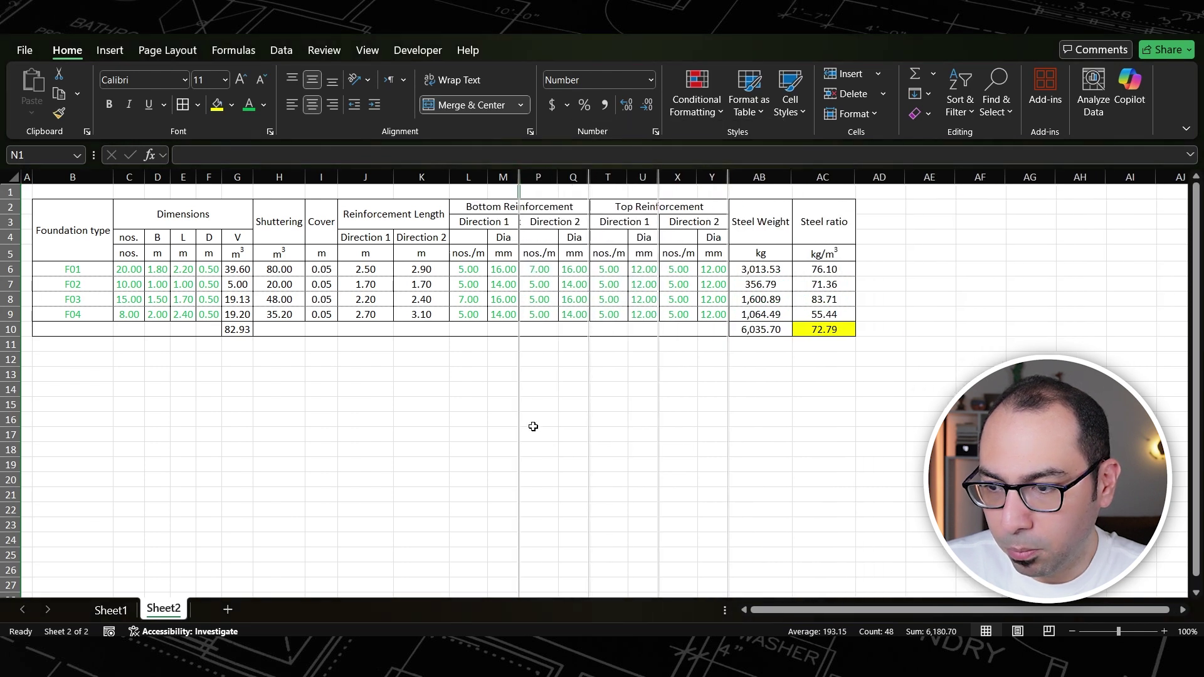
pyautogui.click(642, 433)
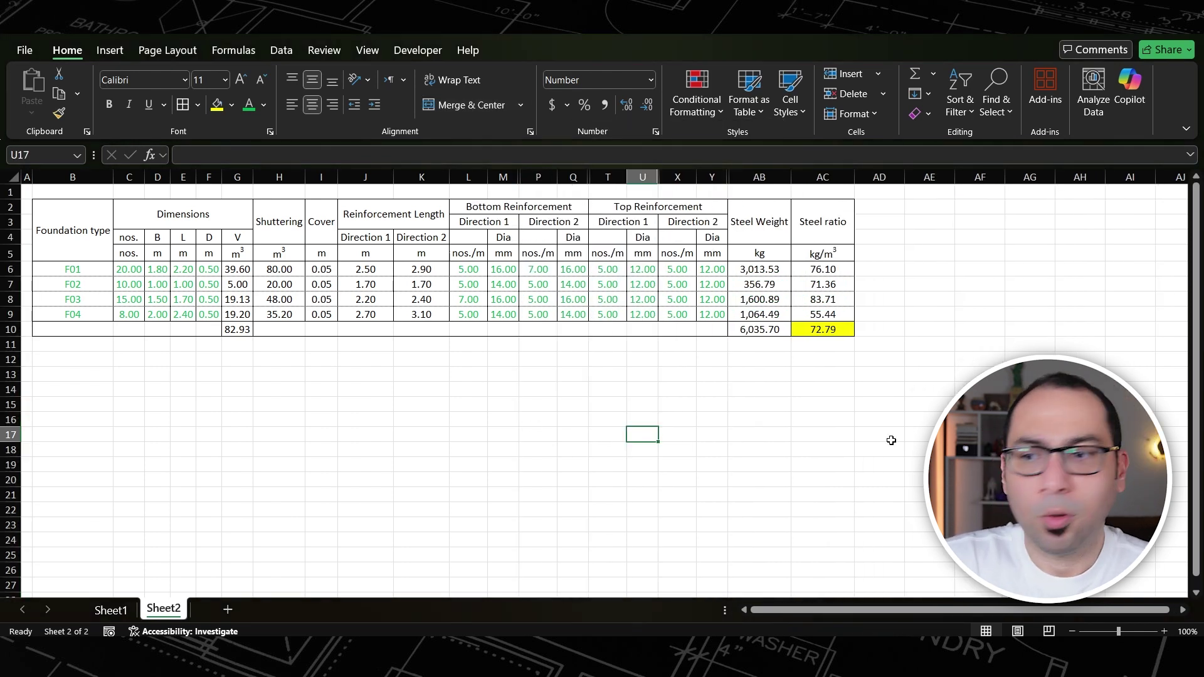
# - Review F01's bottom reinforcement bars per metre and bar diameters in both directions
pyautogui.click(522, 208)
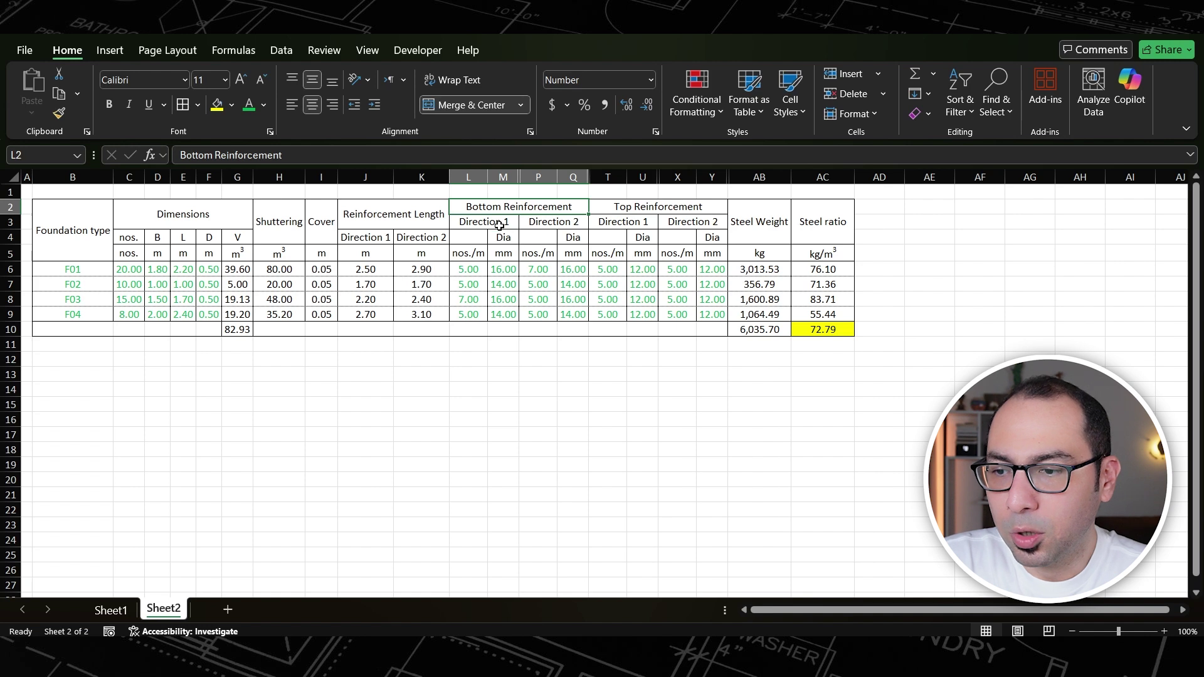
pyautogui.click(500, 224)
pyautogui.click(464, 272)
pyautogui.click(502, 270)
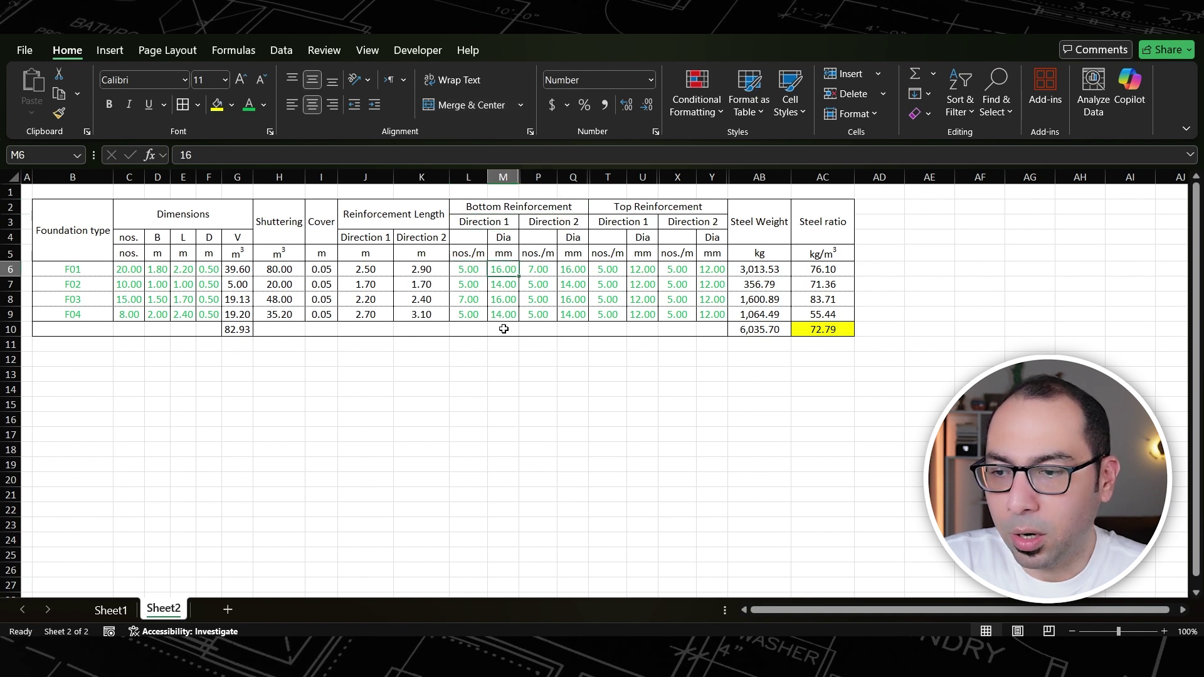
pyautogui.click(537, 269)
pyautogui.click(570, 269)
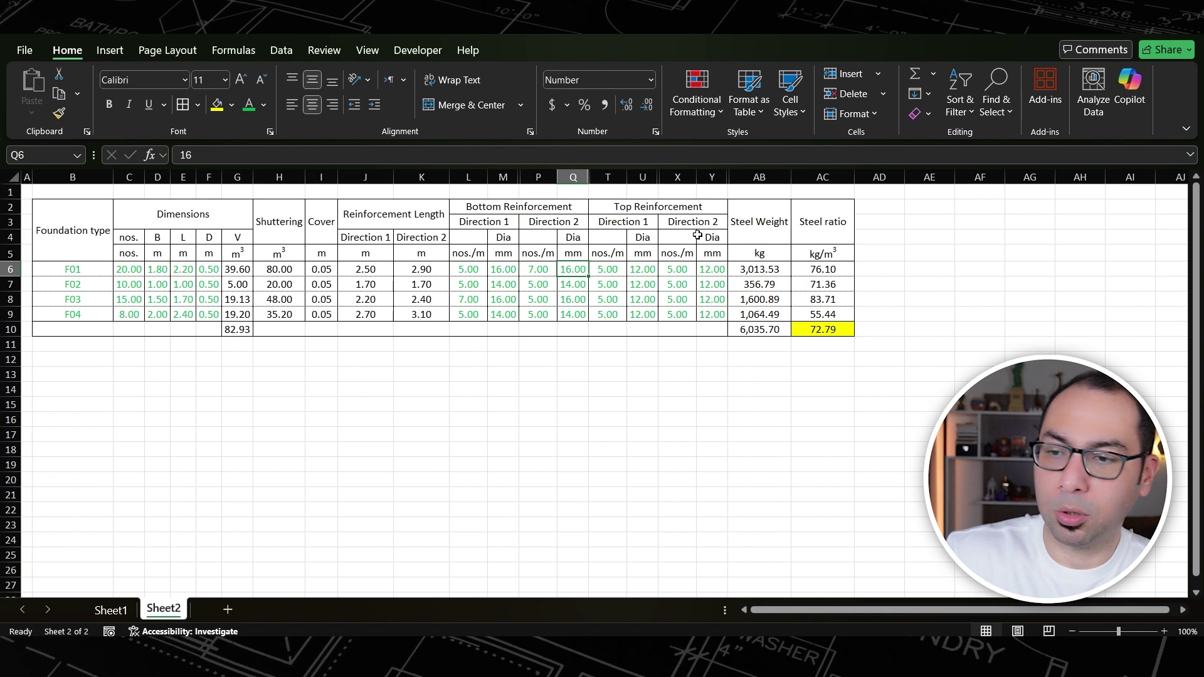
# - Hide the reinforcement length columns J and K for both directions
pyautogui.moveTo(365, 177); pyautogui.dragTo(420, 178)
pyautogui.rightClick(420, 180)
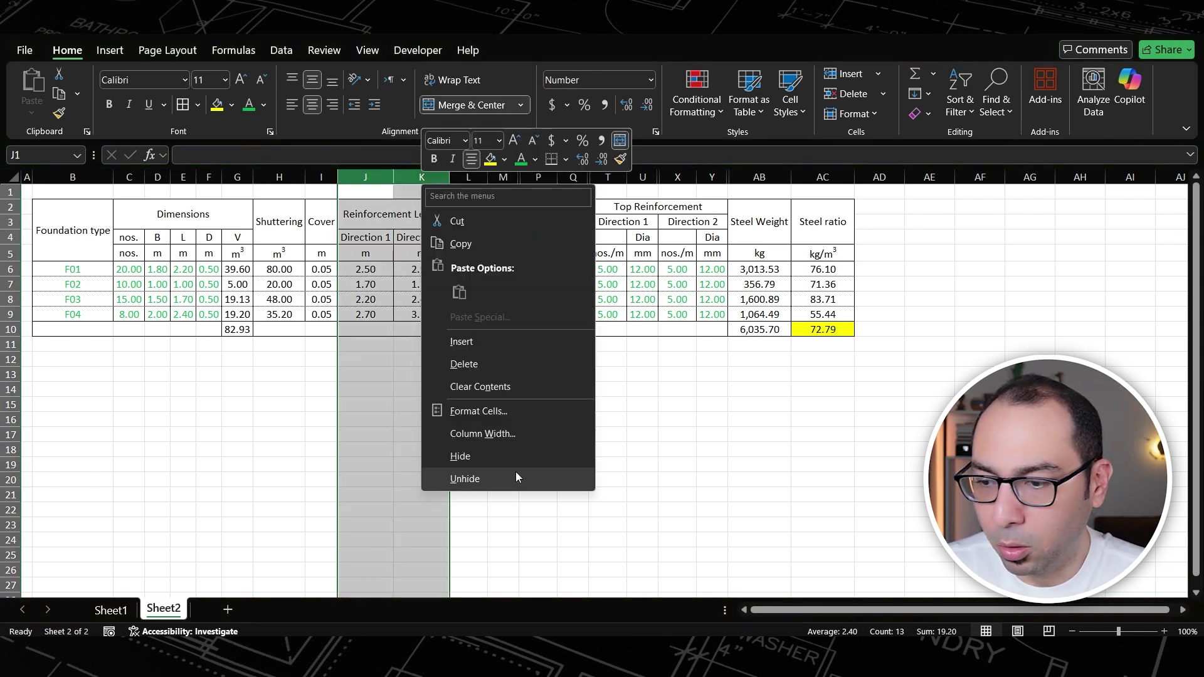
pyautogui.click(496, 457)
pyautogui.click(458, 420)
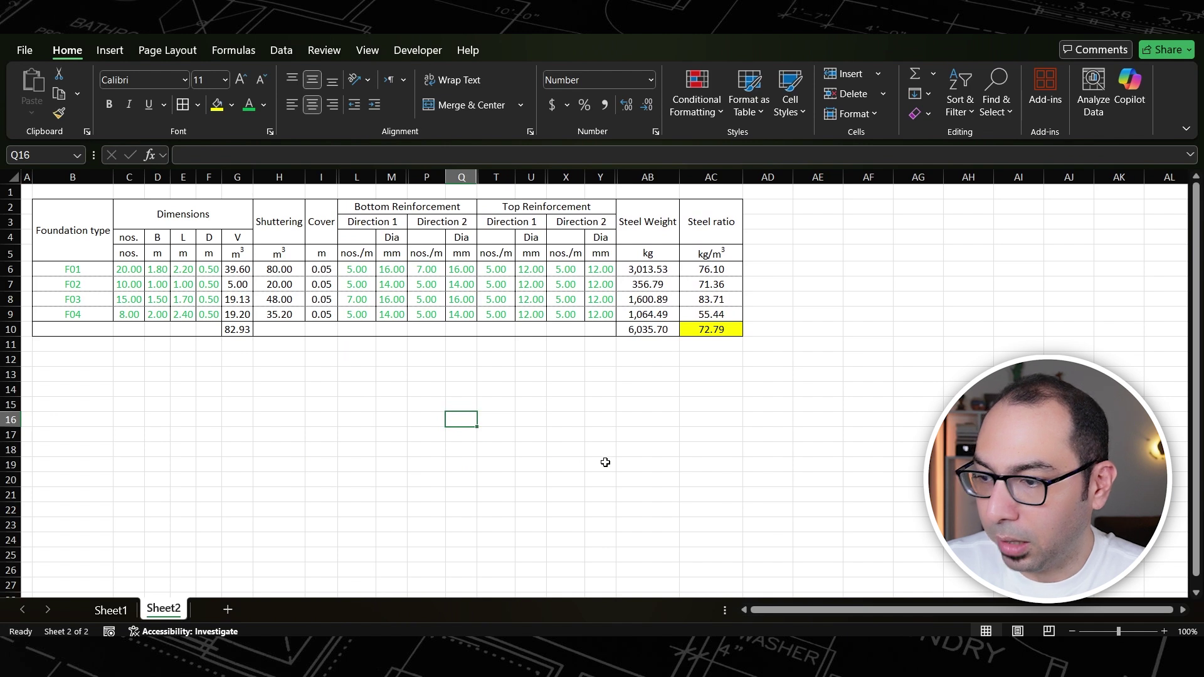
# - Apply the green input font colour to the F01 to F04 cover values in I6:I9
pyautogui.moveTo(324, 271); pyautogui.dragTo(324, 314)
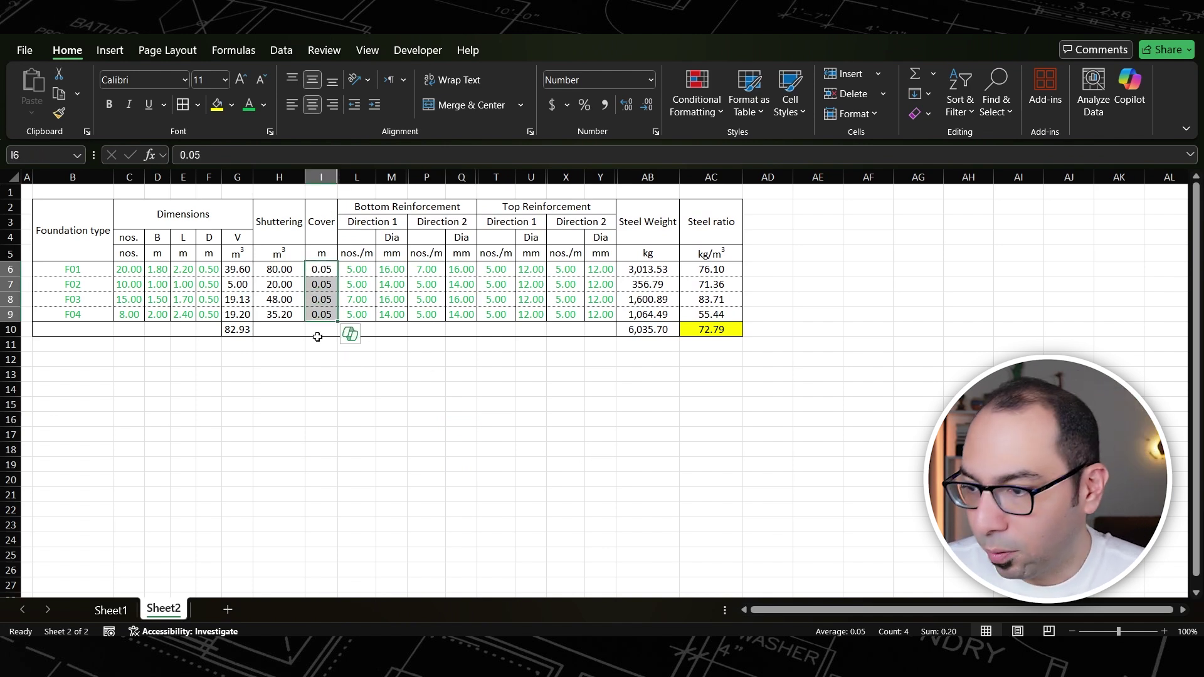
pyautogui.click(249, 105)
pyautogui.click(311, 410)
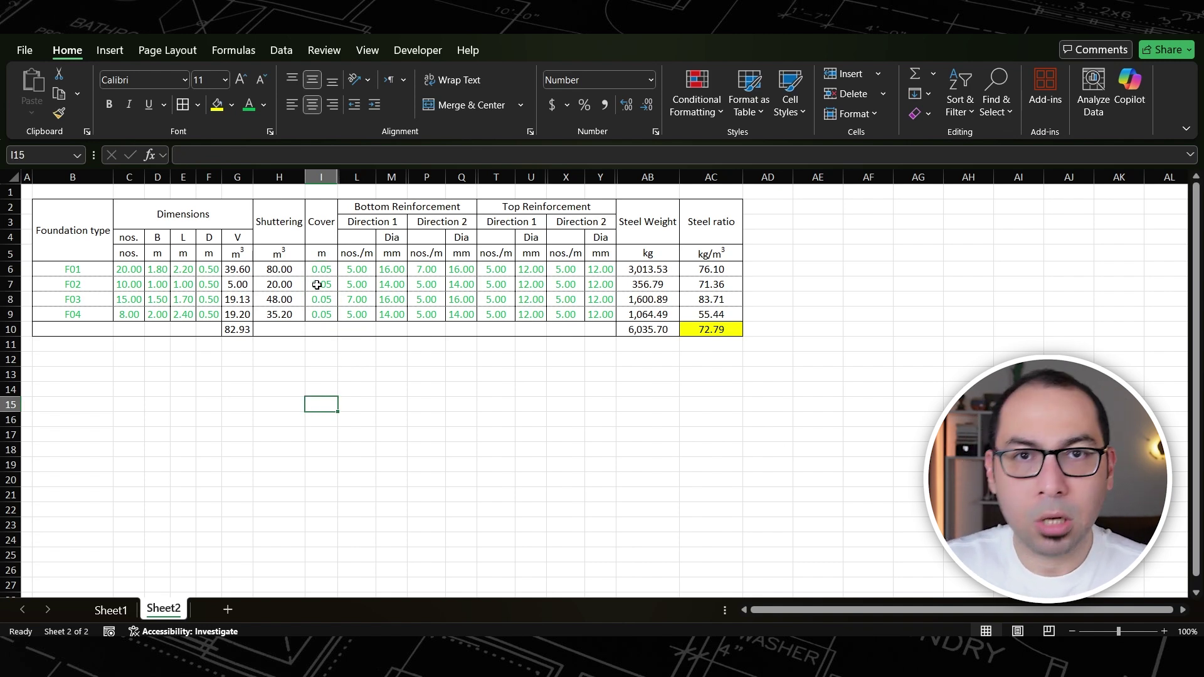
pyautogui.click(529, 420)
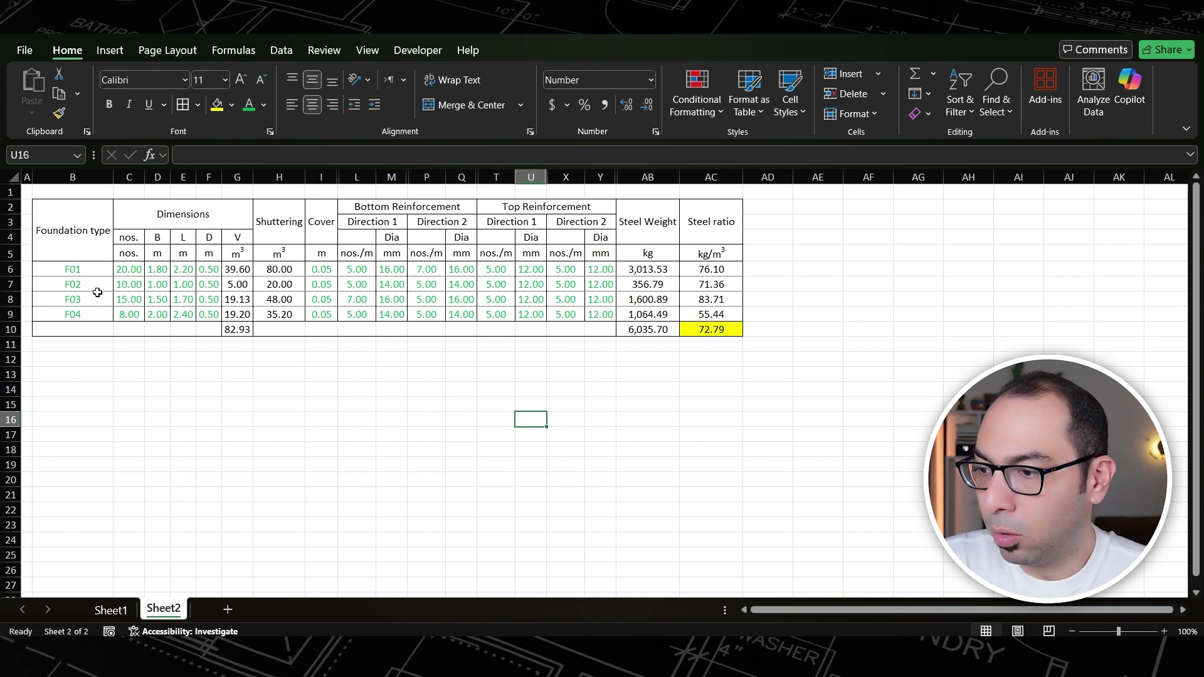
# - Review F01's input values across row 6: type, dimensions and top and bottom reinforcement, along with its steel weight
pyautogui.click(77, 270)
pyautogui.moveTo(129, 271); pyautogui.dragTo(209, 270)
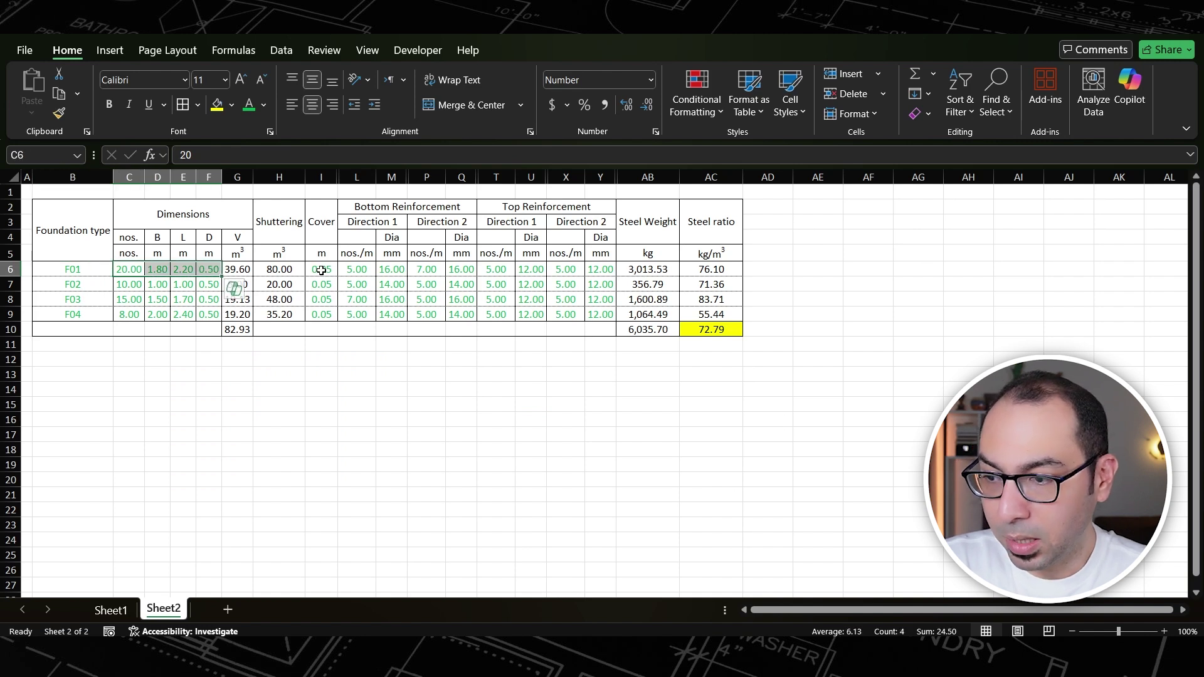
pyautogui.moveTo(355, 270); pyautogui.dragTo(600, 270)
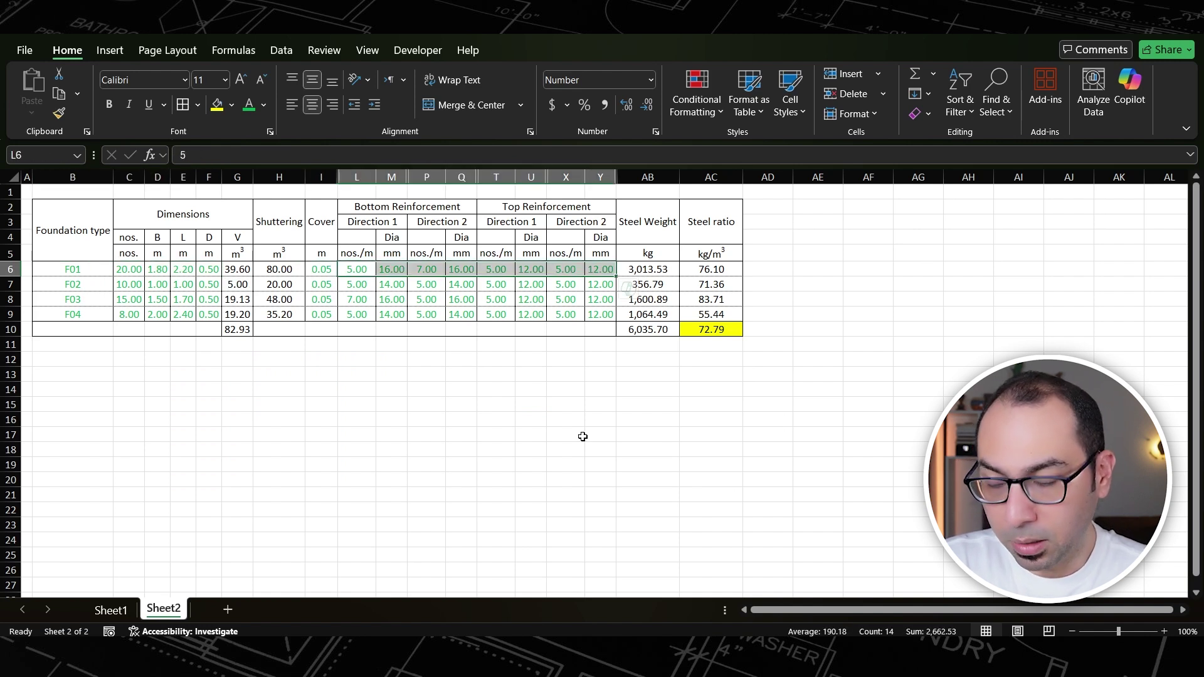
pyautogui.click(663, 268)
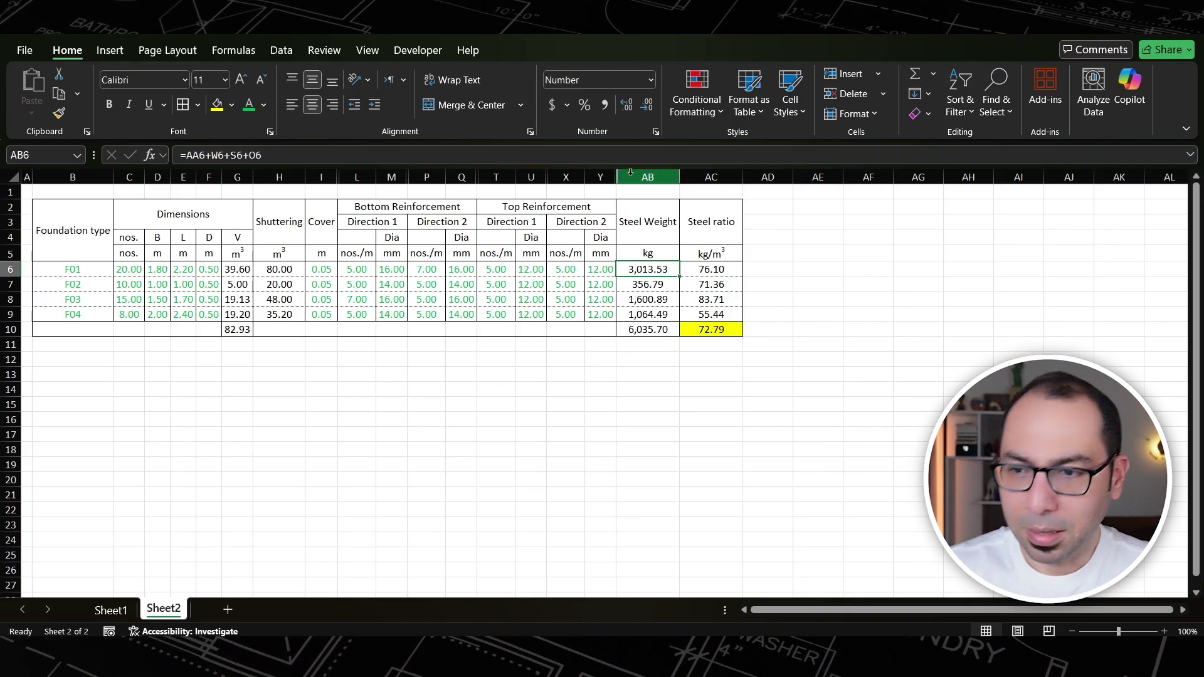
# - Unhide all hidden columns between Shuttering (H) and Steel Weight (AB)
pyautogui.moveTo(630, 172); pyautogui.dragTo(286, 178)
pyautogui.click(540, 401)
pyautogui.rightClick(286, 180)
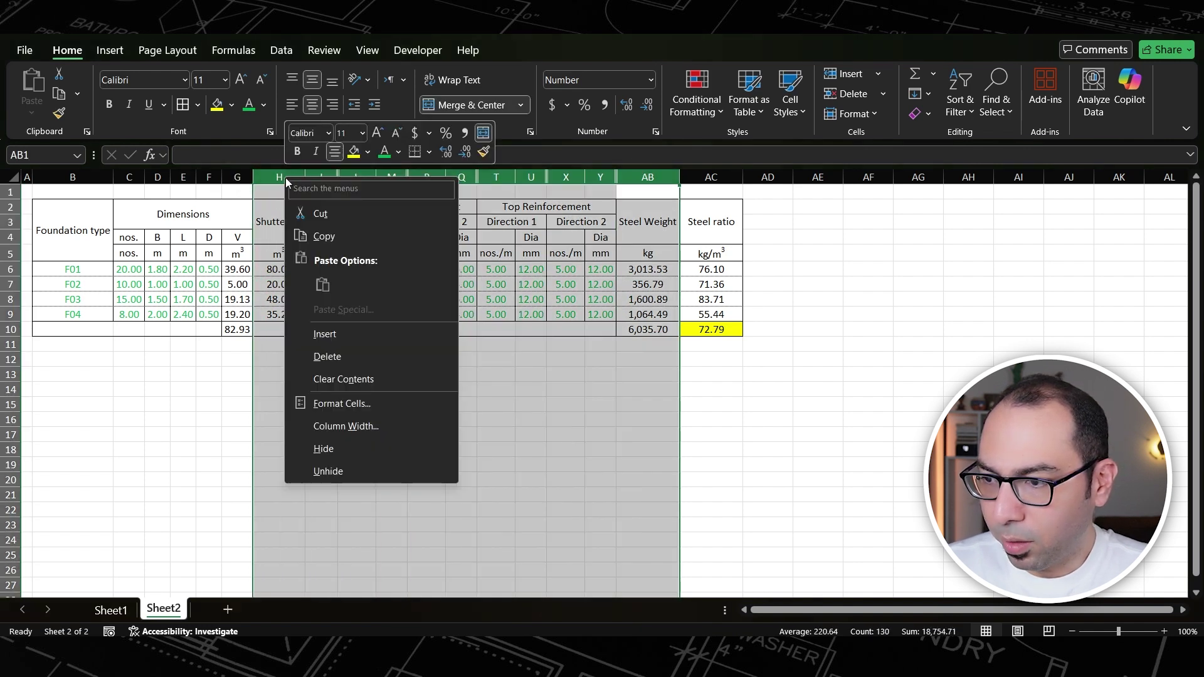
pyautogui.click(328, 470)
pyautogui.click(960, 419)
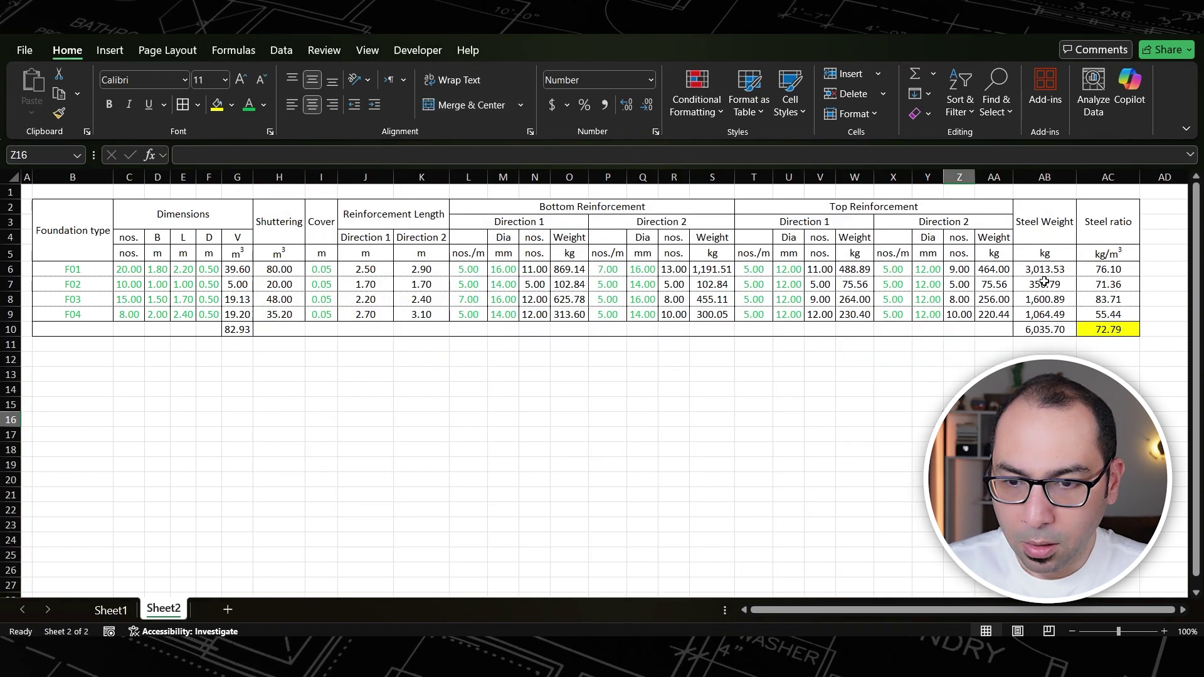
# - Inspect F01's steel weight formula in AB6 and the weight cells it references
pyautogui.click(1042, 265)
pyautogui.press('F2')
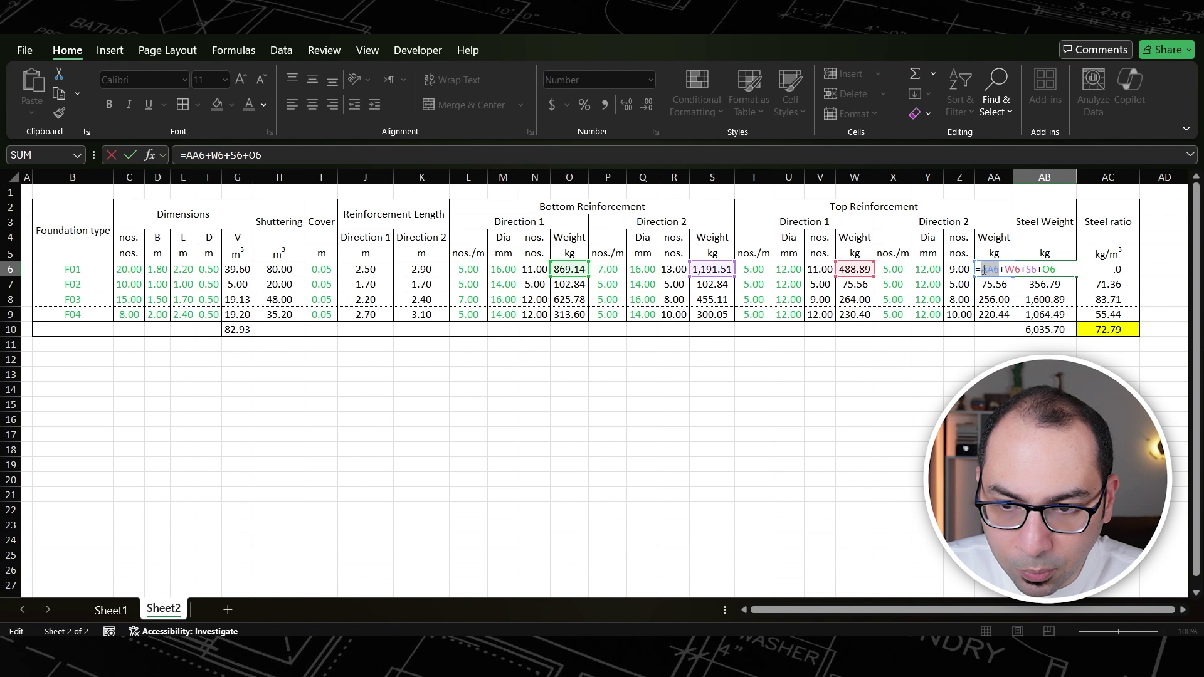
pyautogui.hotkey('ctrl', 'Return')
pyautogui.press('F2')
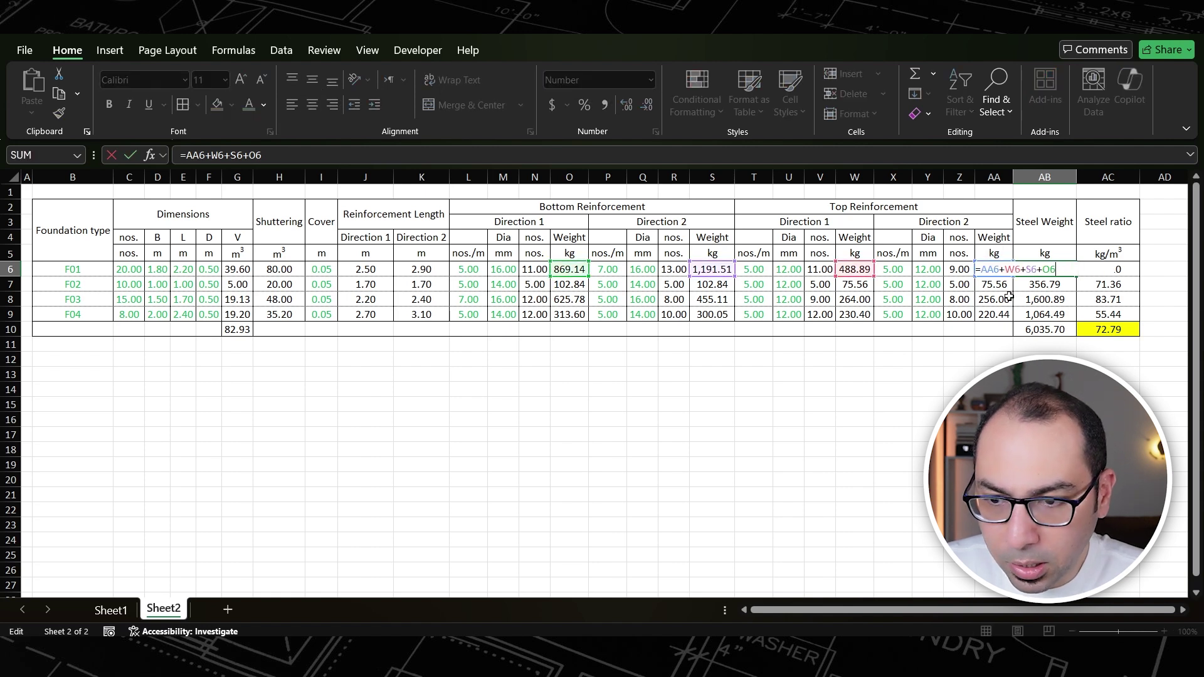
pyautogui.press('Escape')
# - Inspect F01's individual weight formulas in AA6, W6, S6 and O6 for the top and bottom reinforcement directions
pyautogui.click(989, 269)
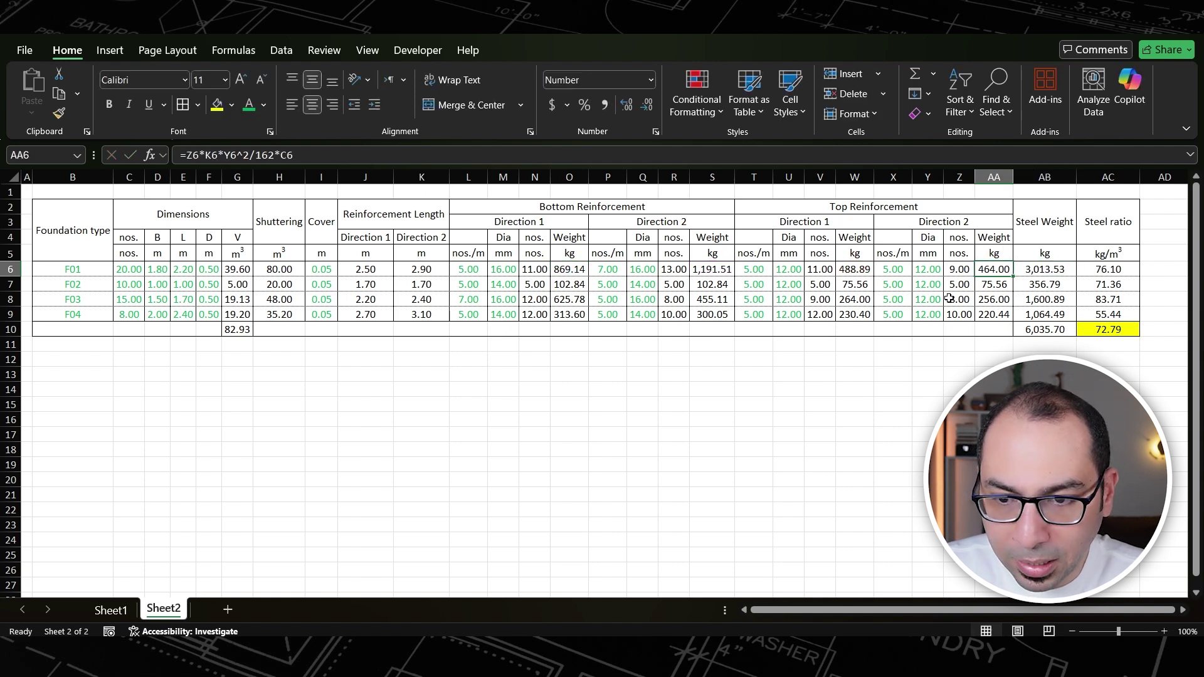
pyautogui.press('F2')
pyautogui.hotkey('shift', 'Home')
pyautogui.press('Escape')
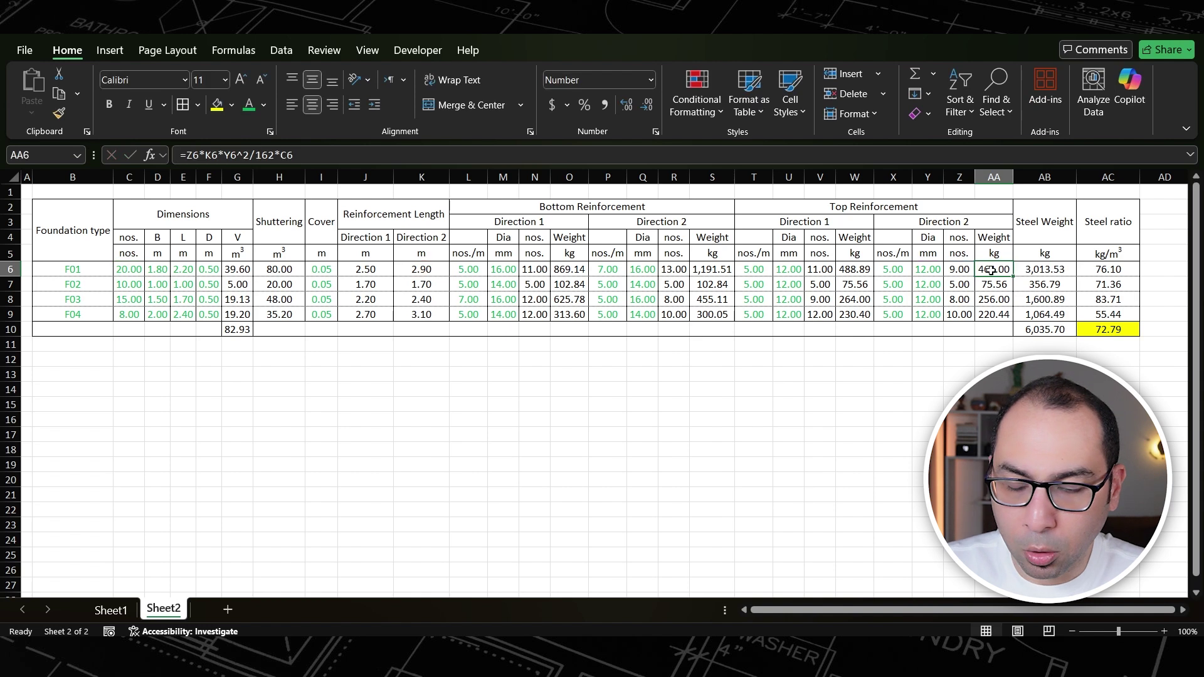
pyautogui.click(848, 271)
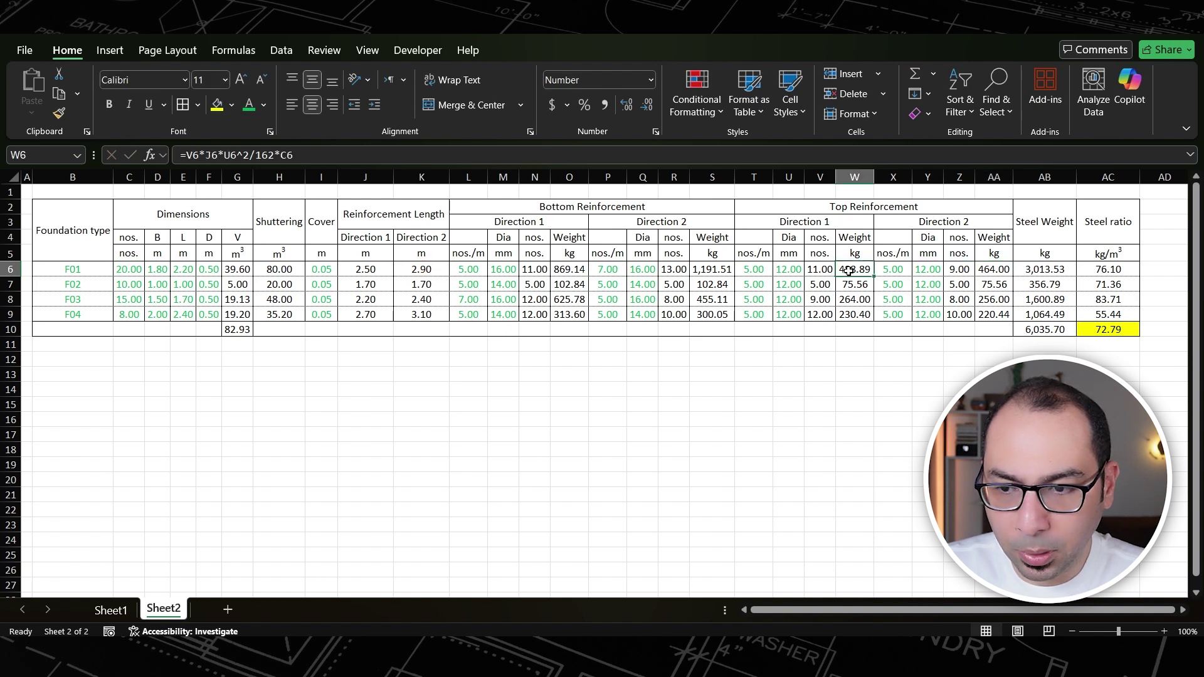
pyautogui.click(710, 271)
pyautogui.click(572, 269)
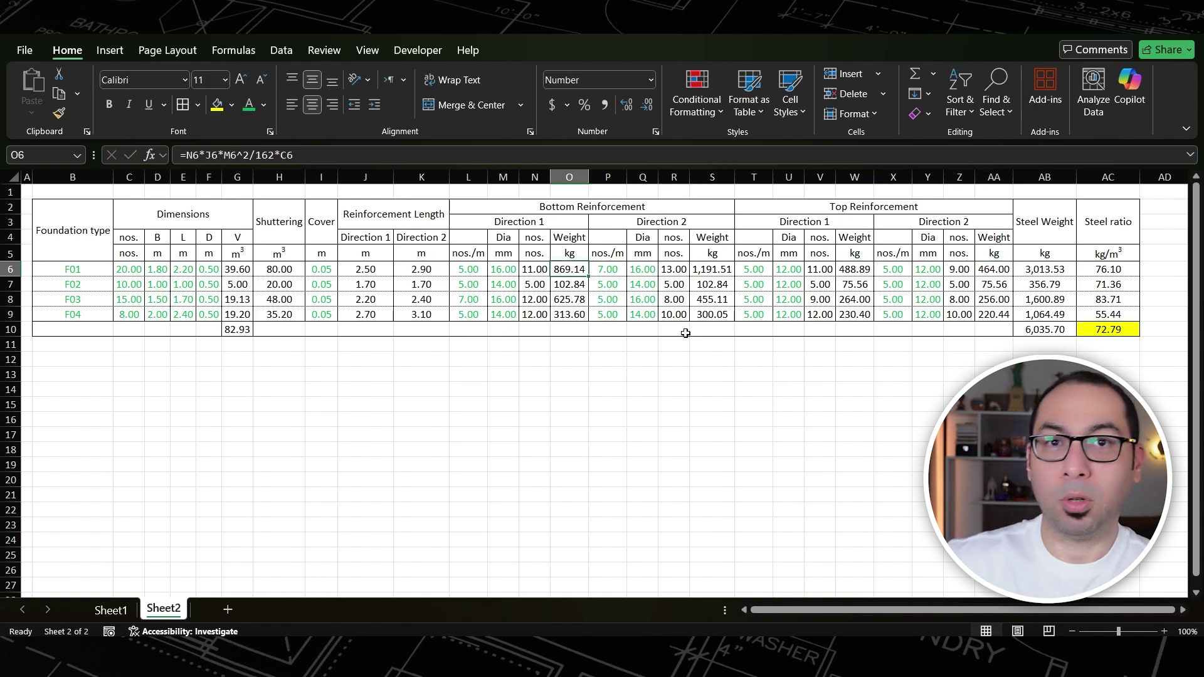
# - Compare F01's top reinforcement Direction 2 weight formula in AA6 with the steel weight formula in AB6
pyautogui.click(989, 271)
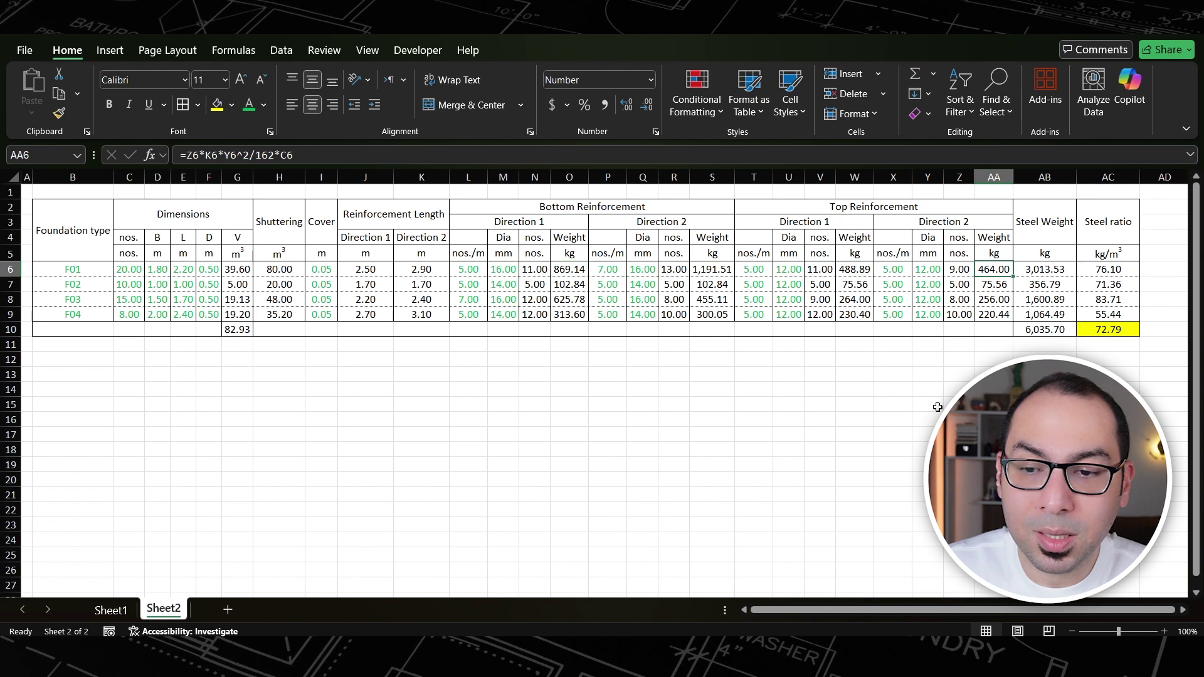
pyautogui.press('F2')
pyautogui.moveTo(303, 154); pyautogui.dragTo(168, 157)
pyautogui.press('Escape')
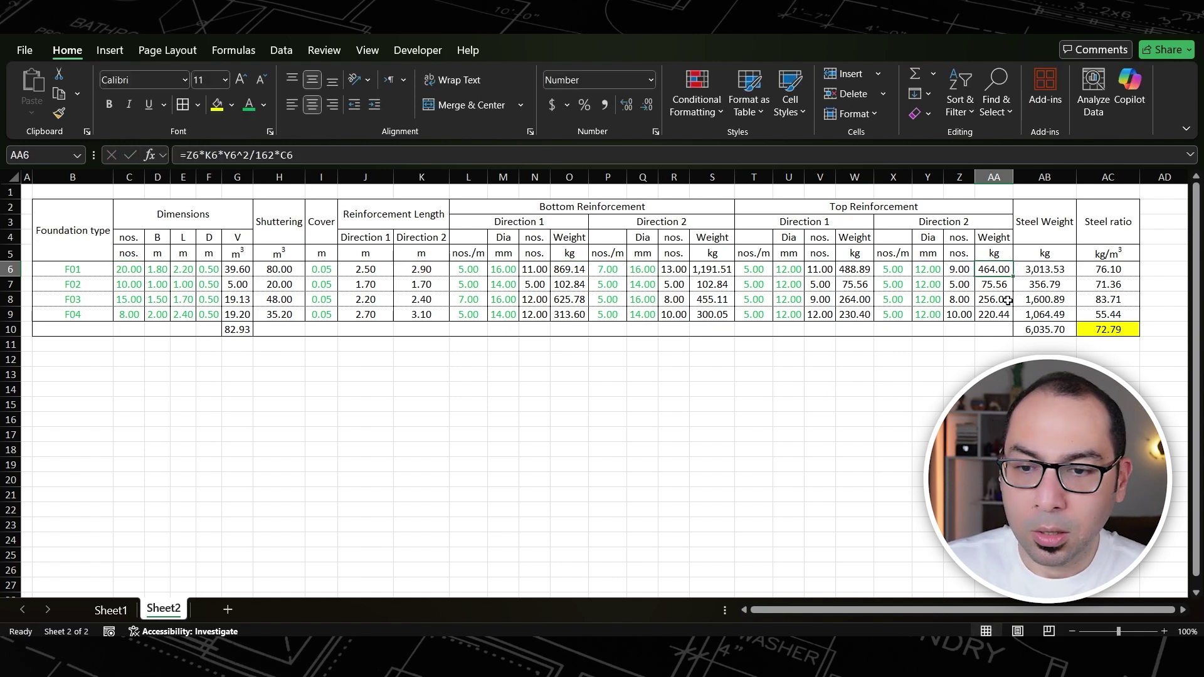
pyautogui.click(1056, 271)
pyautogui.press('F2')
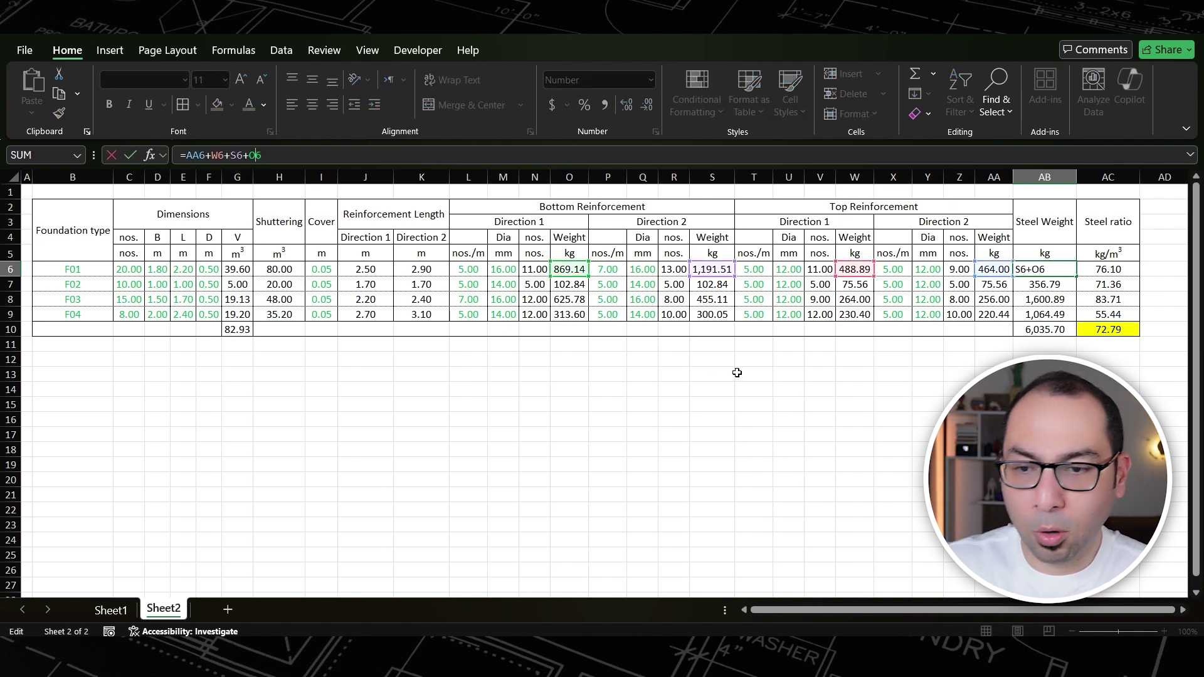
pyautogui.press('Escape')
# - Select the bar count and weight columns Z:AA, V:W, R:S and N:O together
pyautogui.moveTo(960, 177); pyautogui.dragTo(993, 177)
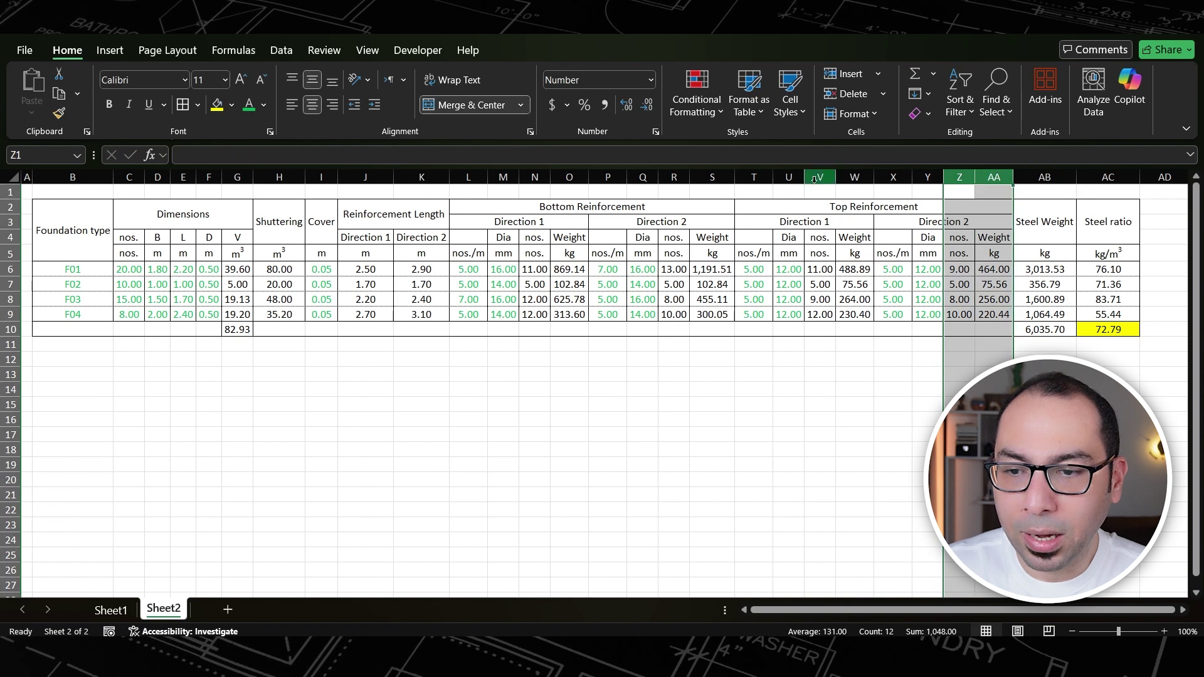
pyautogui.keyDown('ctrl'); pyautogui.moveTo(818, 177); pyautogui.dragTo(854, 177); pyautogui.keyUp('ctrl')
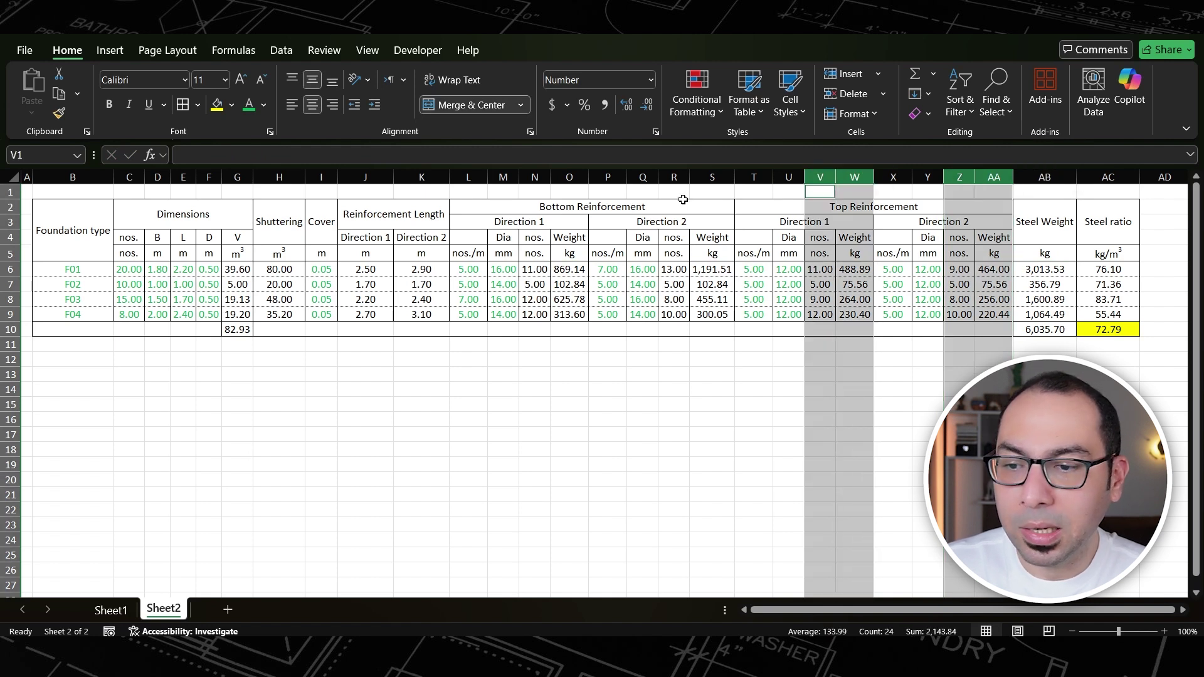
pyautogui.keyDown('ctrl'); pyautogui.click(675, 177); pyautogui.keyUp('ctrl')
pyautogui.keyDown('ctrl'); pyautogui.moveTo(692, 177); pyautogui.dragTo(712, 177); pyautogui.keyUp('ctrl')
pyautogui.keyDown('ctrl'); pyautogui.moveTo(534, 177); pyautogui.dragTo(569, 177); pyautogui.keyUp('ctrl')
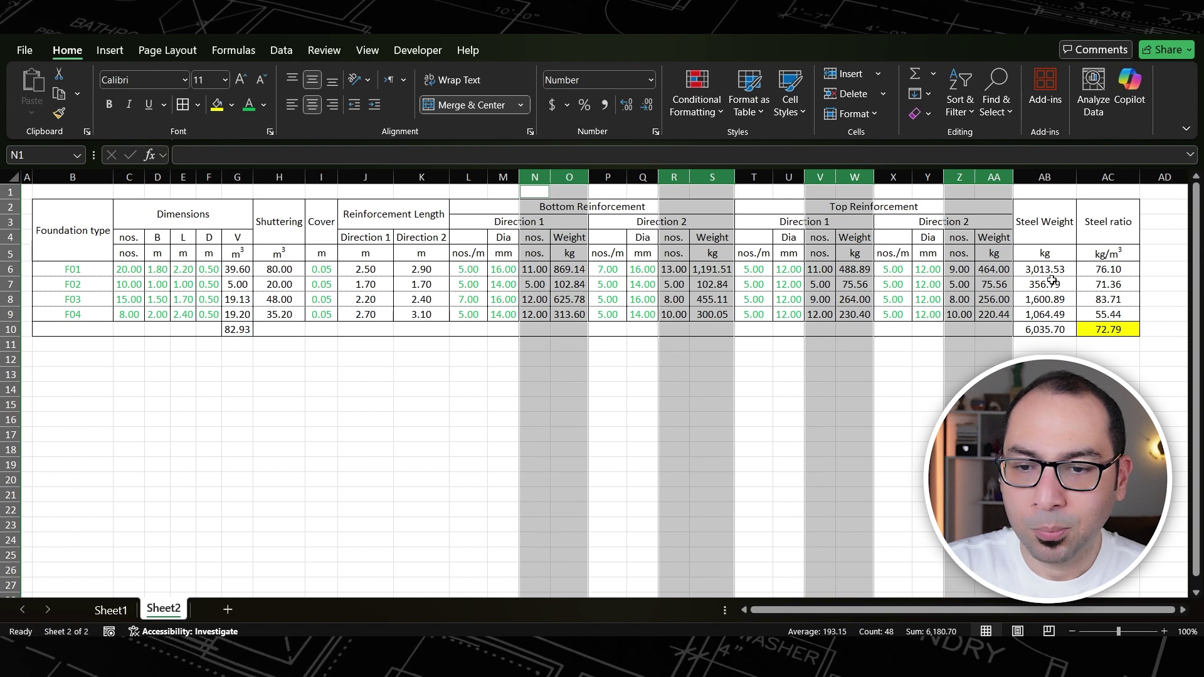